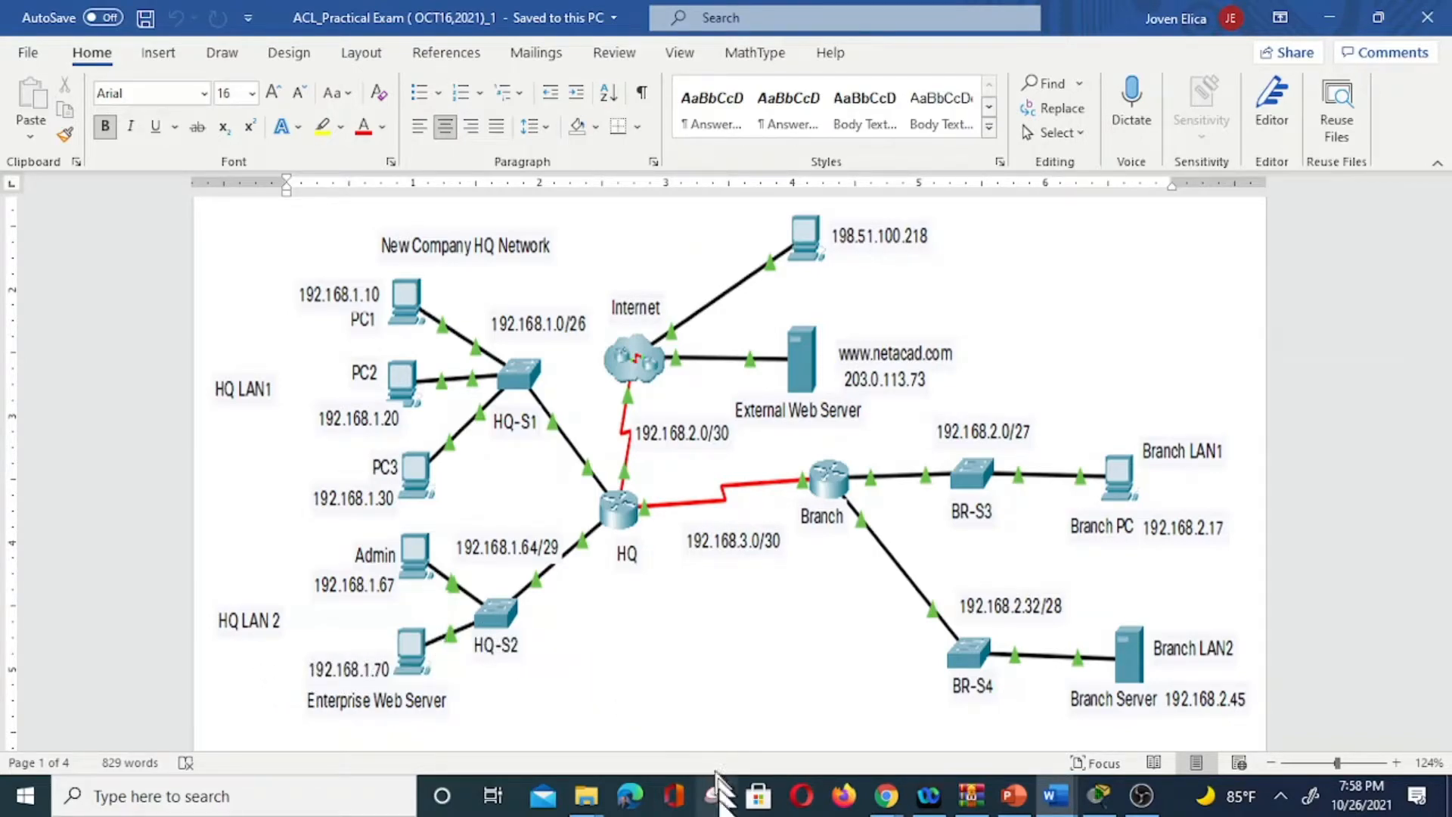
# Review the exam topology diagram in Word, then bring the empty Packet Tracer workspace forward.
pyautogui.moveTo(885, 796)
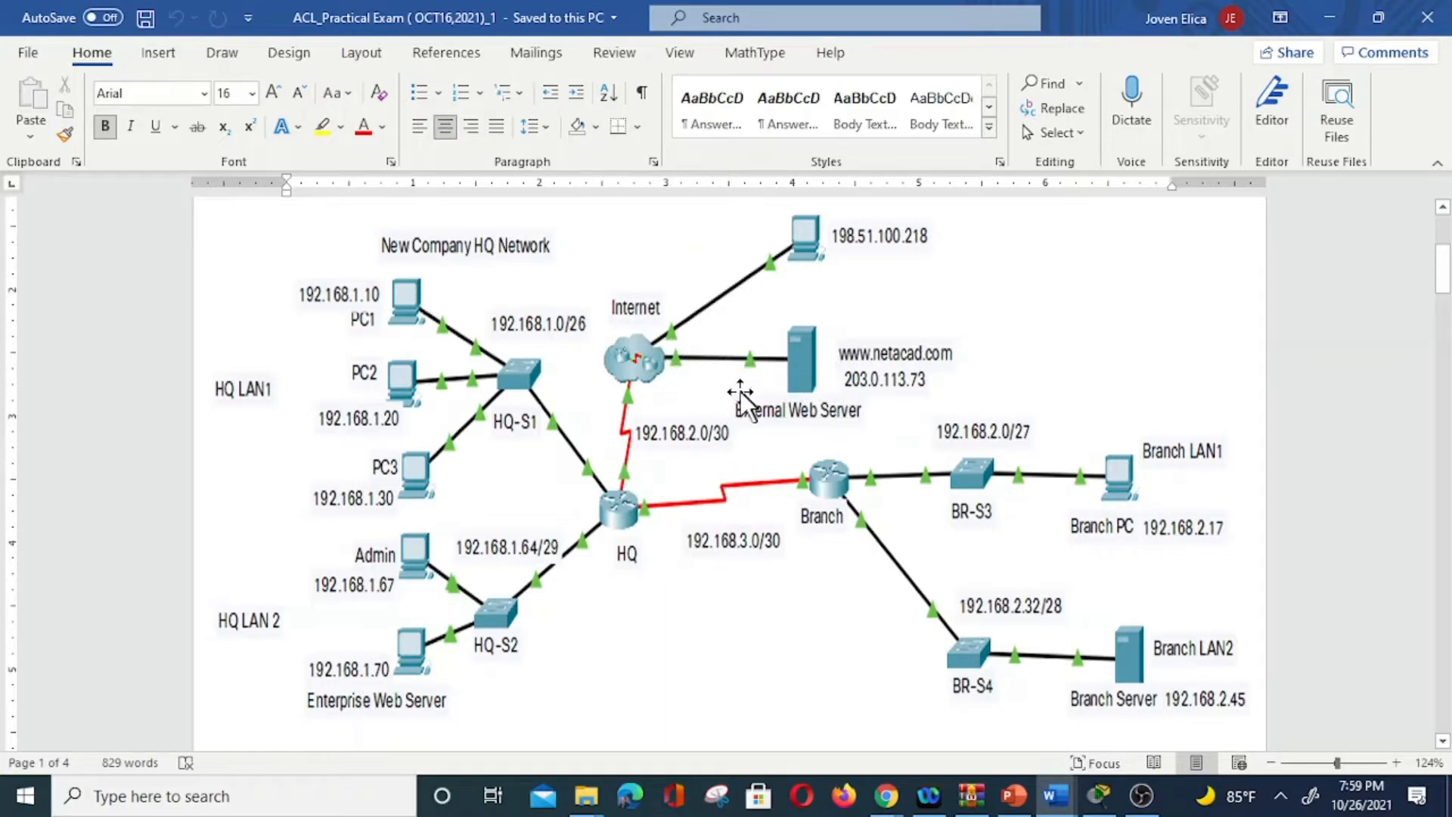
pyautogui.click(1103, 802)
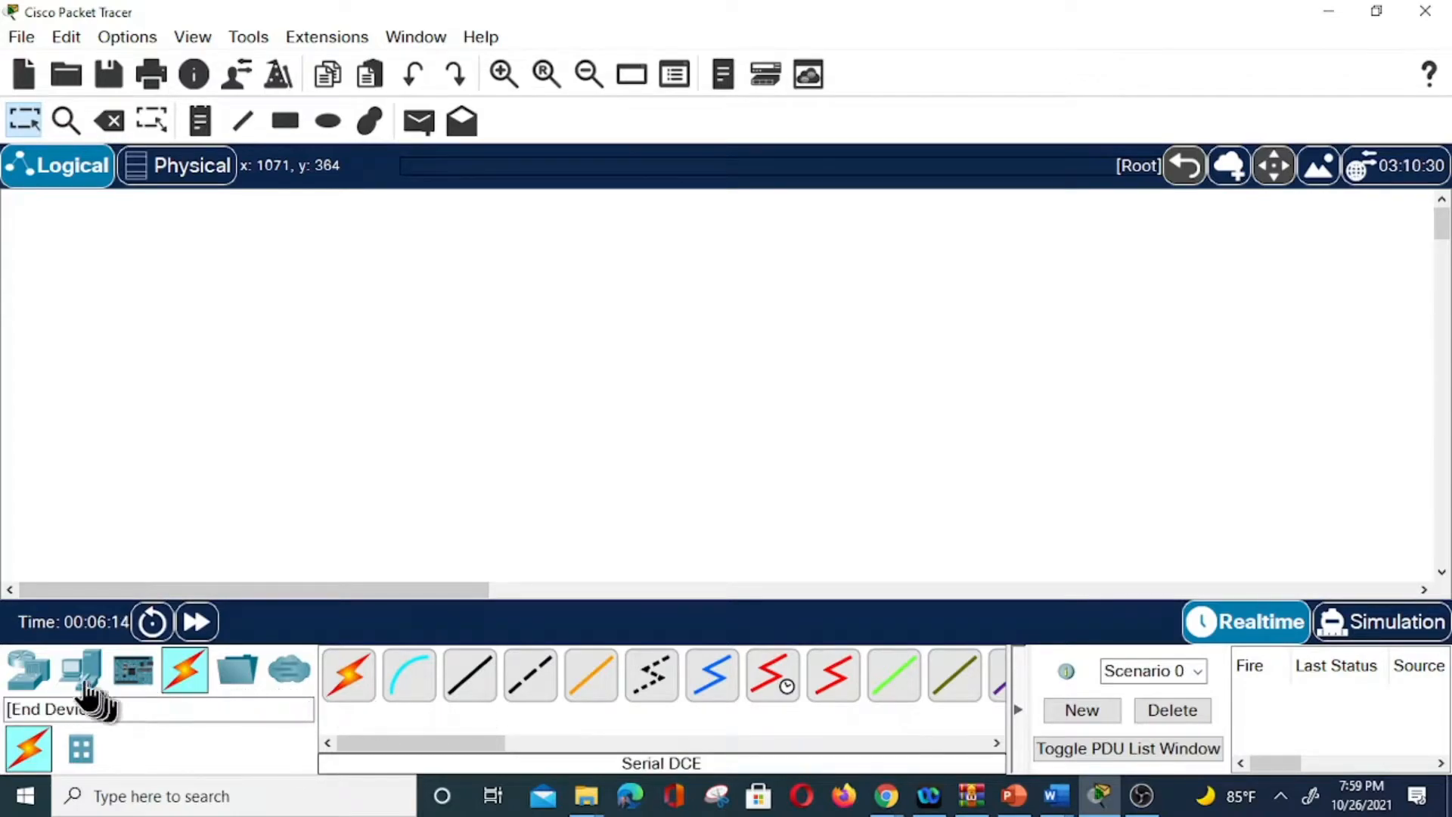
# Place a 4331 router and a 4321 router in the centre of the workspace.
pyautogui.click(27, 668)
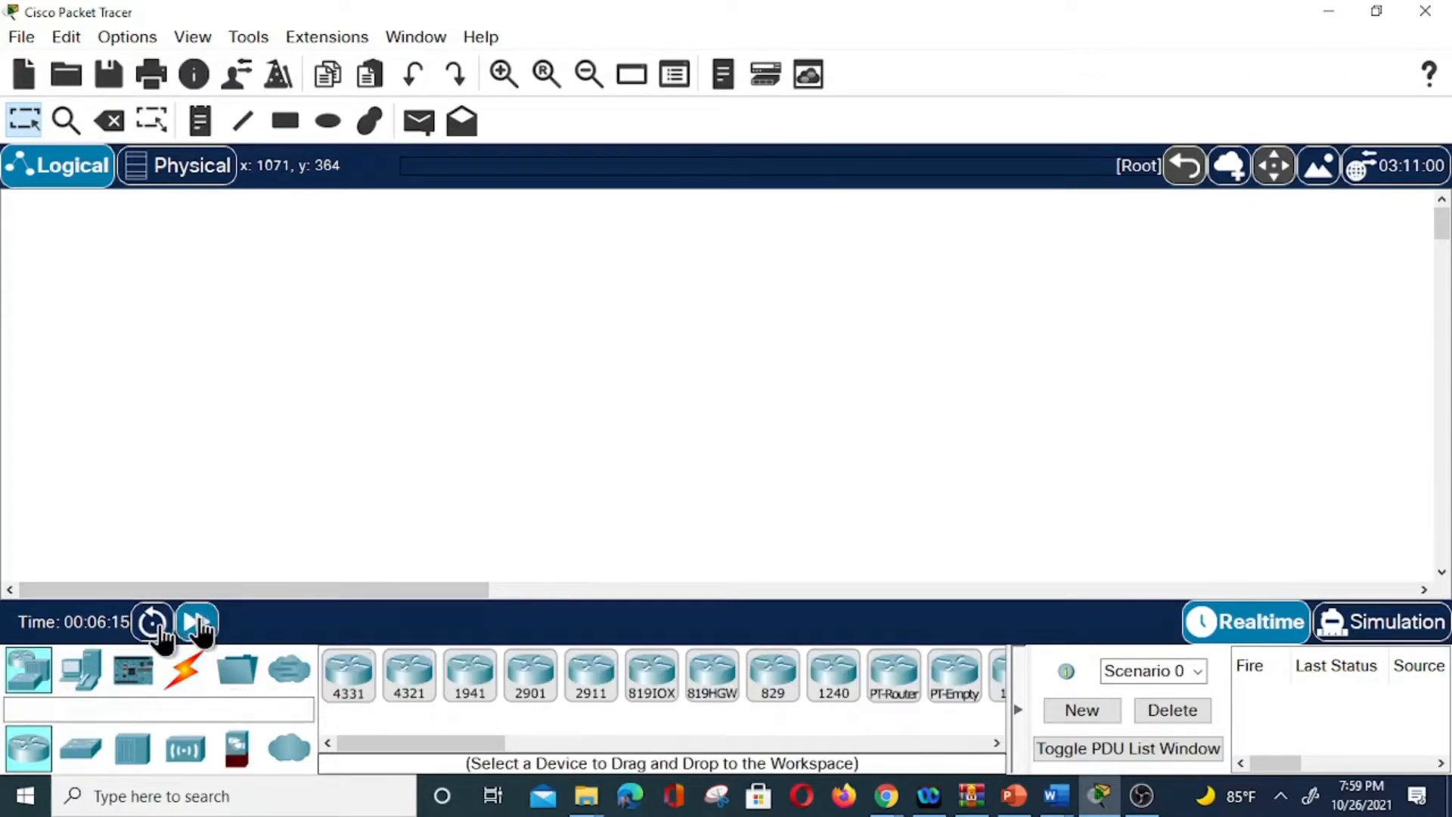
pyautogui.click(360, 677)
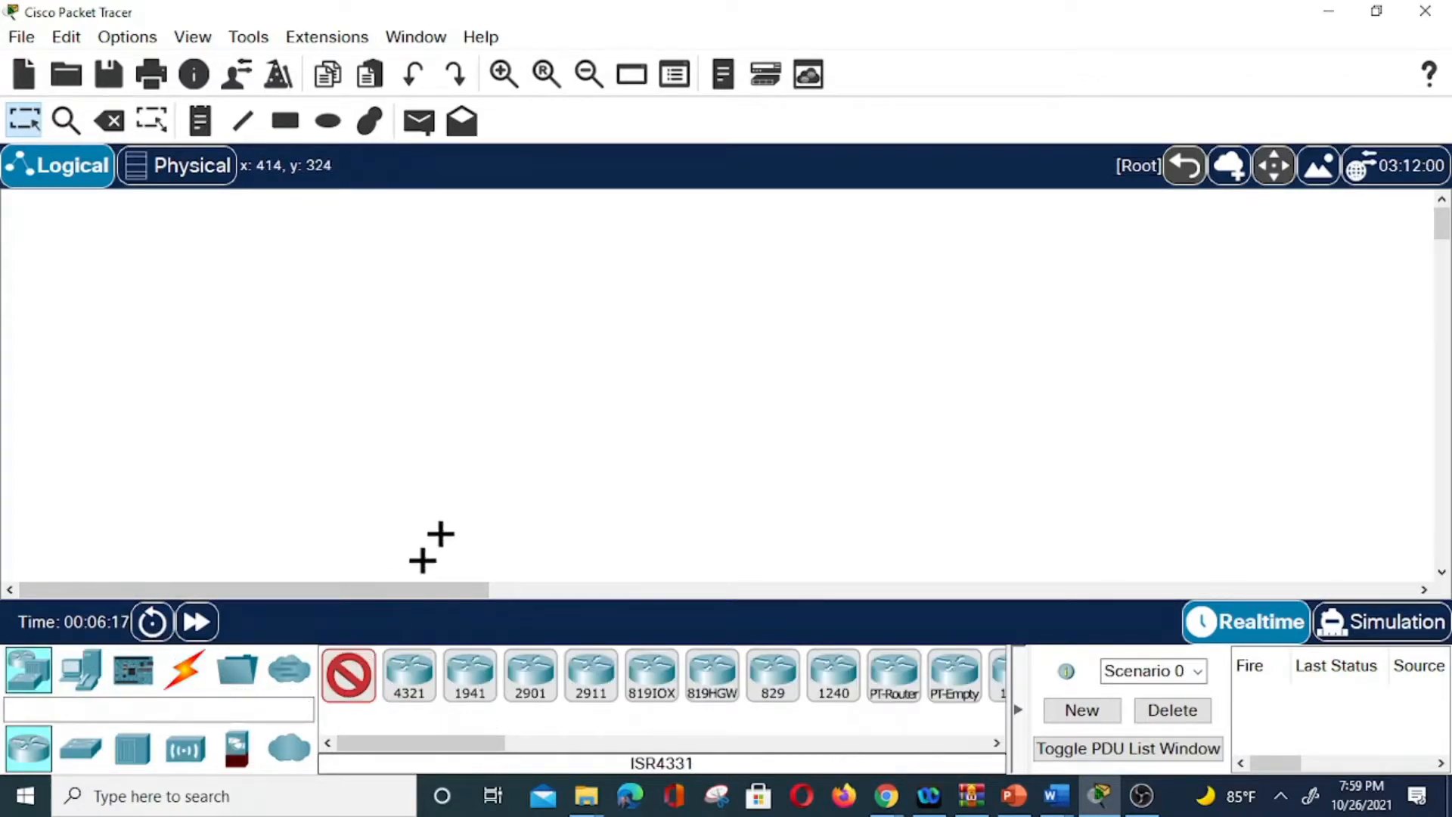
pyautogui.click(502, 378)
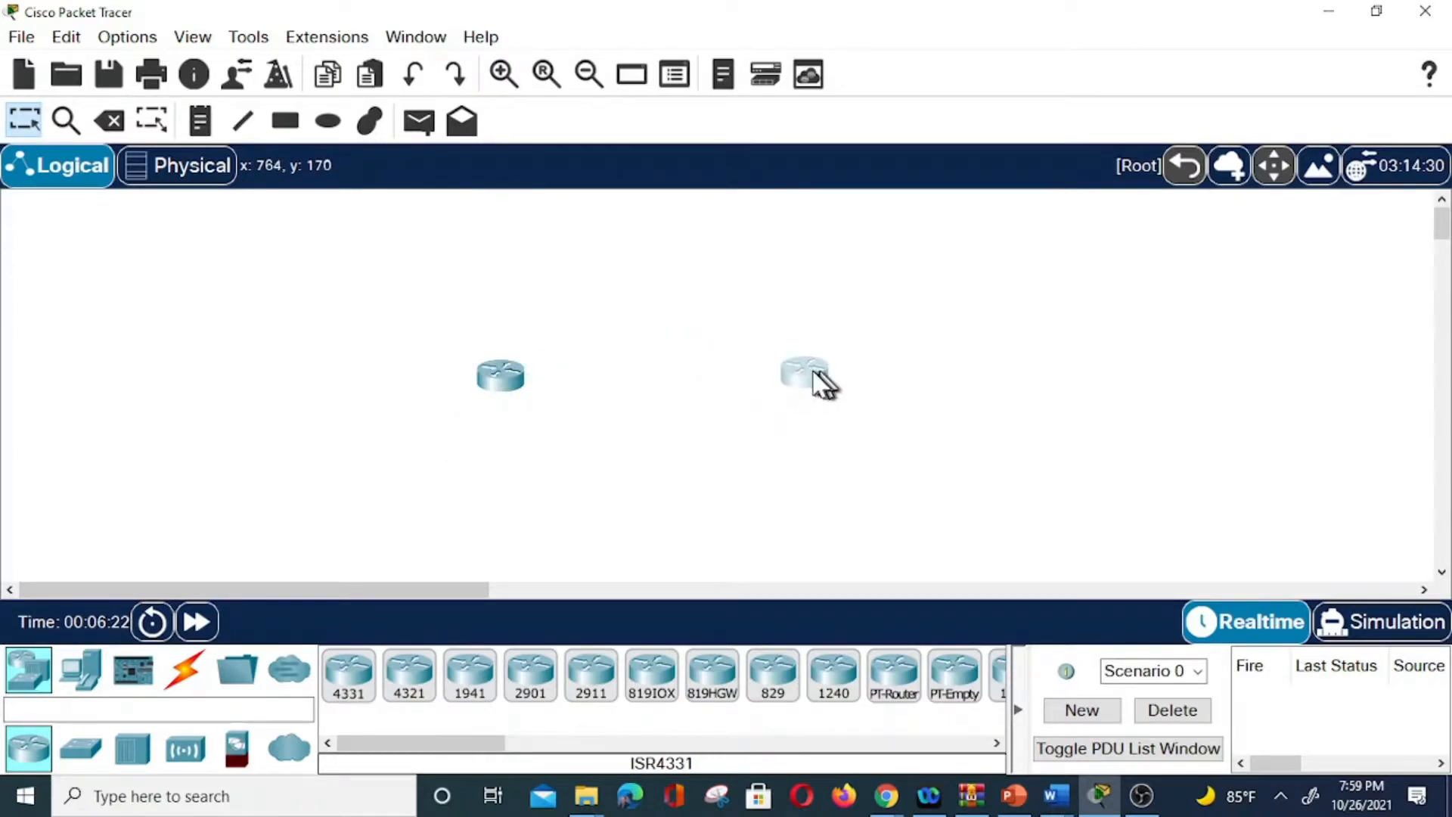
pyautogui.click(409, 682)
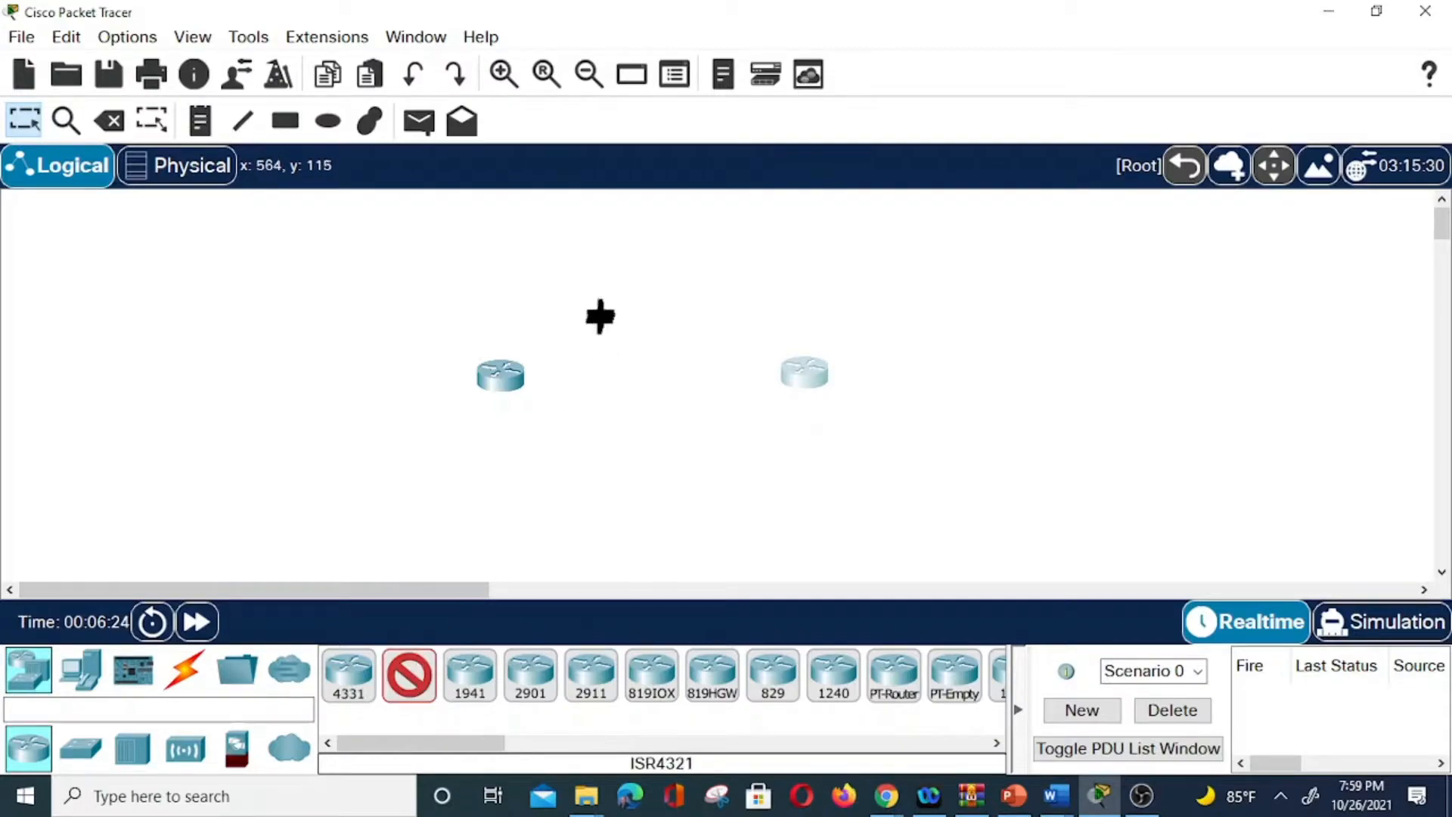
pyautogui.click(627, 269)
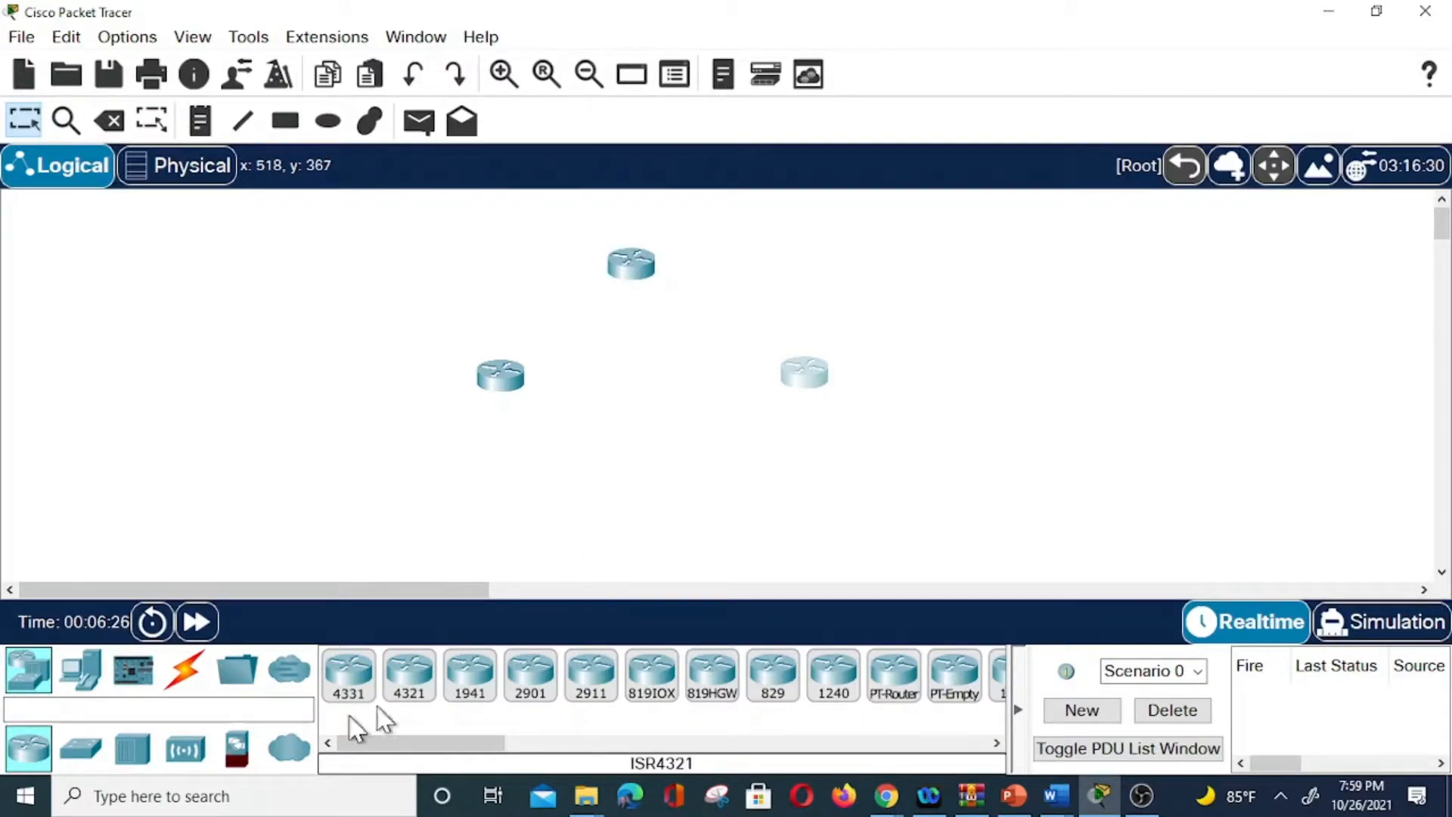
# Add four 2960 switches, two stacked on the left and two on the right of the routers.
pyautogui.click(84, 752)
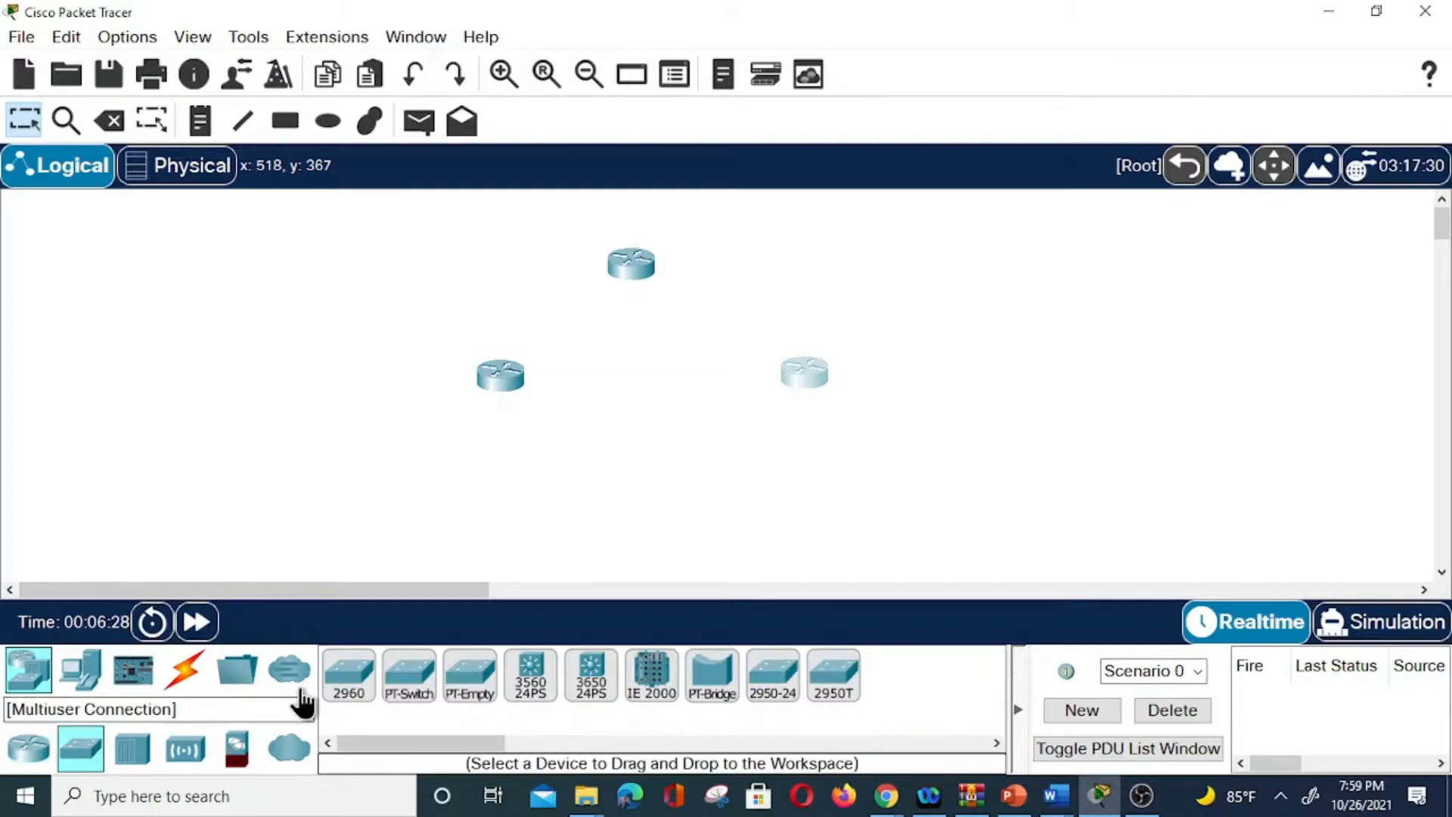
pyautogui.click(349, 676)
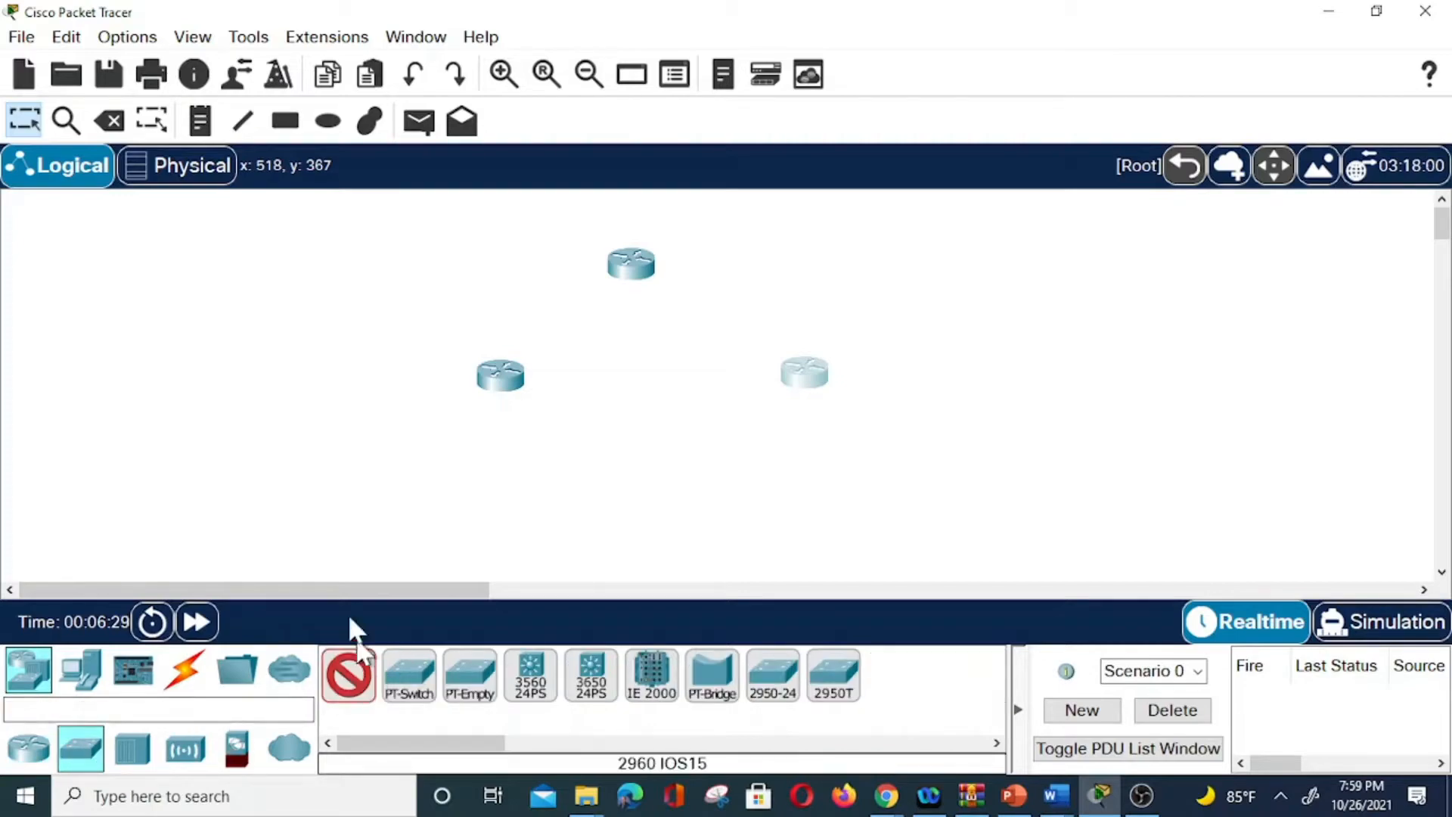
pyautogui.click(283, 295)
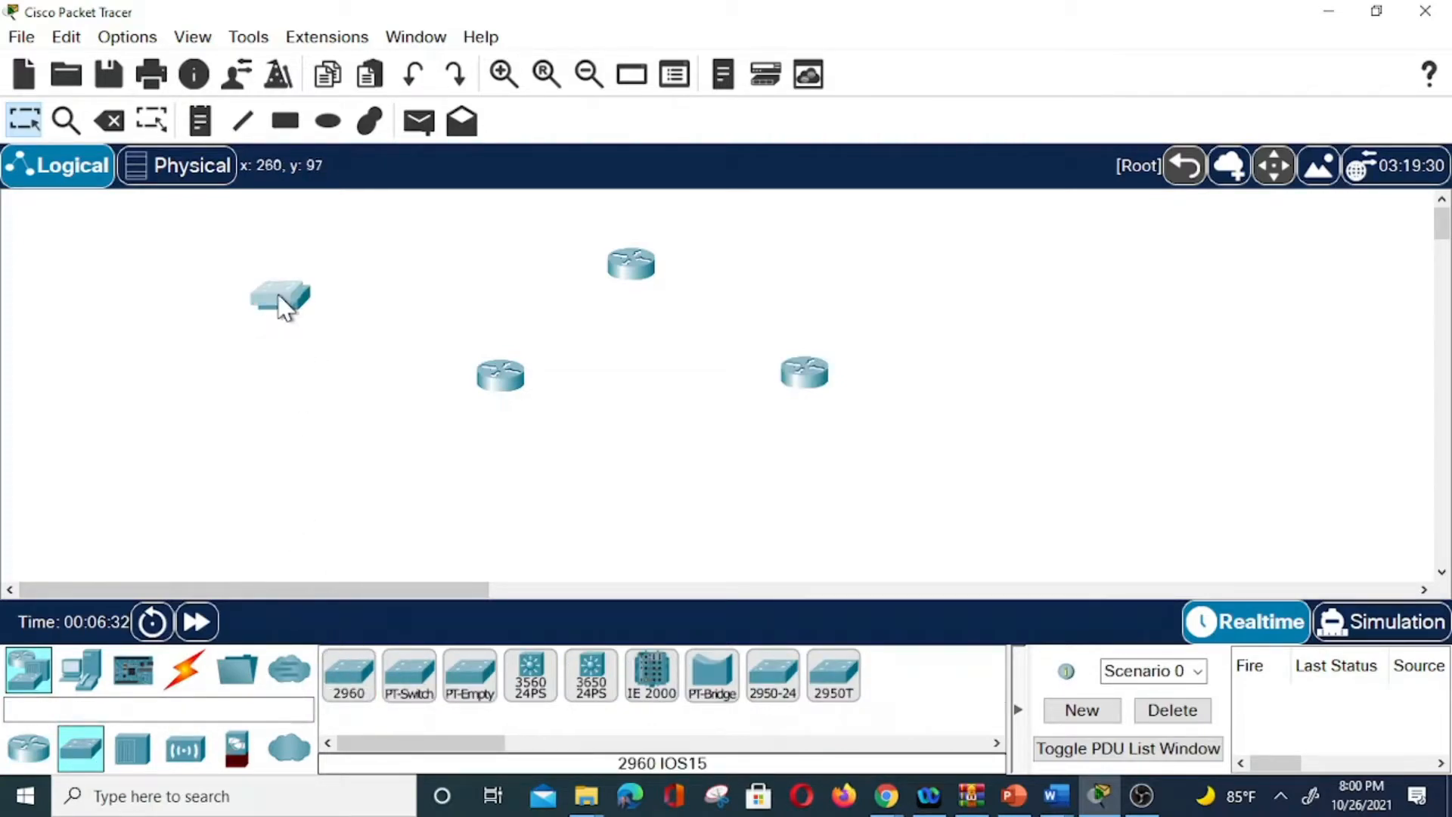
pyautogui.moveTo(288, 305); pyautogui.dragTo(288, 466)
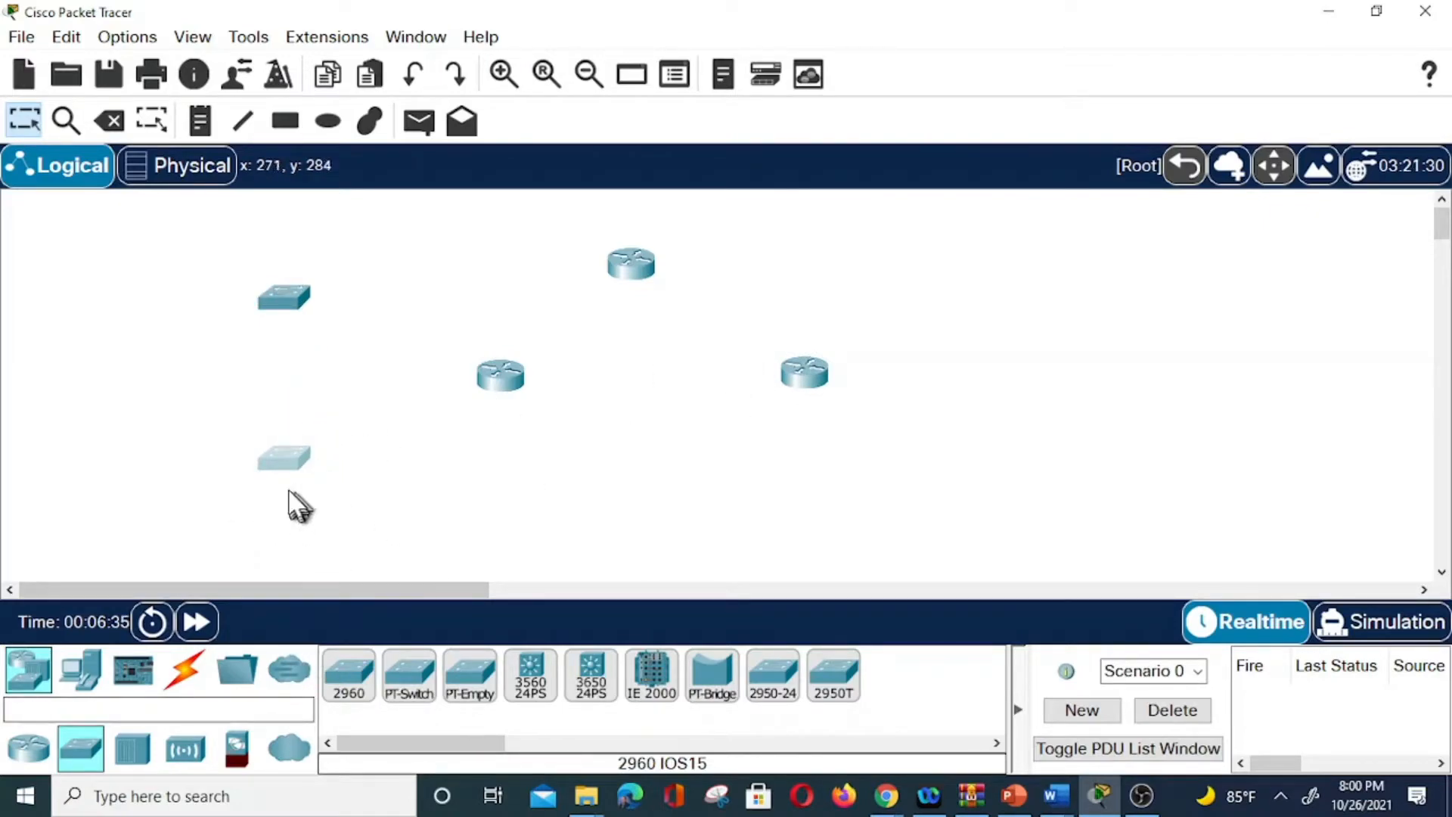
pyautogui.click(352, 684)
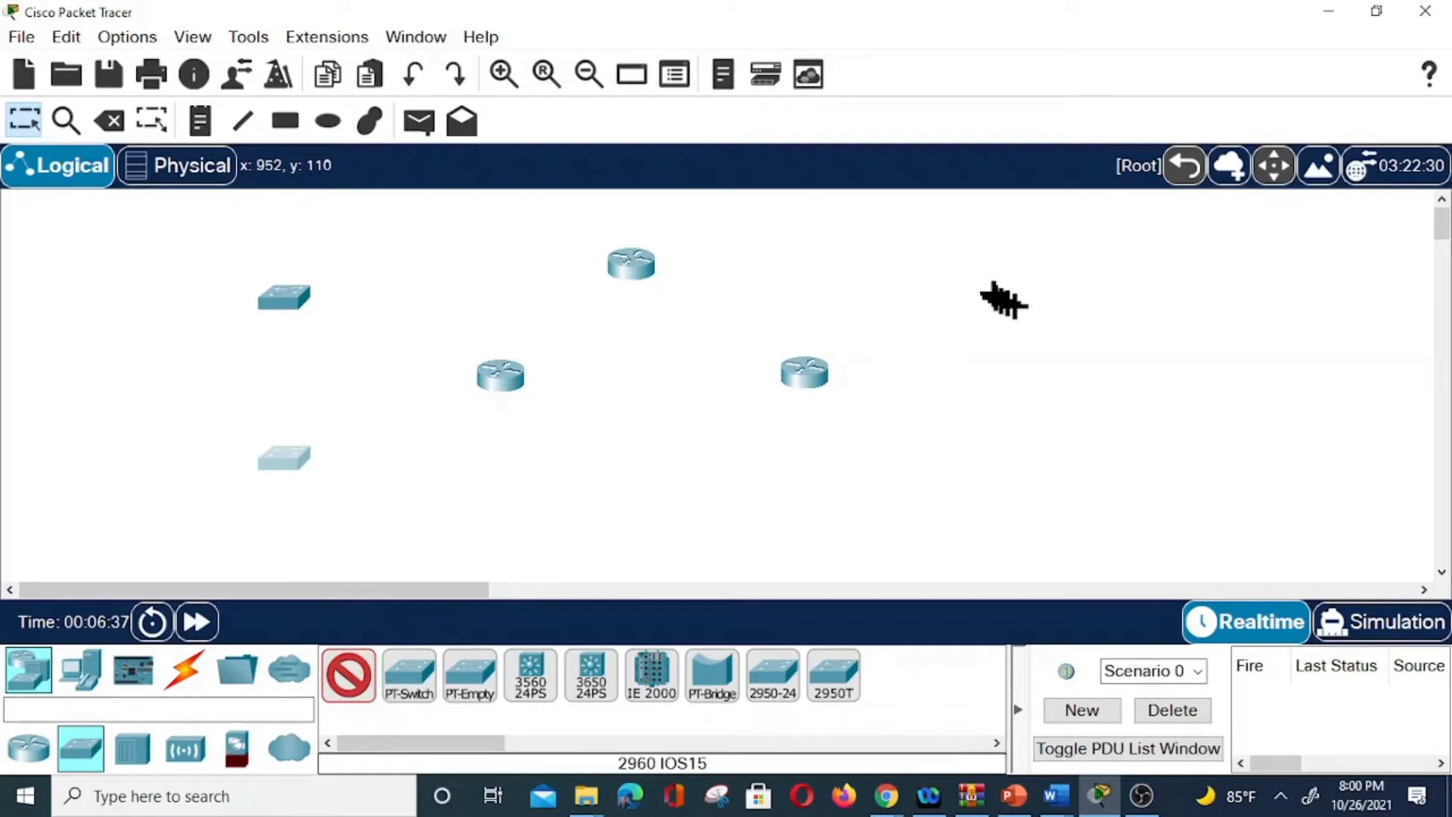
pyautogui.click(1051, 318)
pyautogui.click(1058, 322)
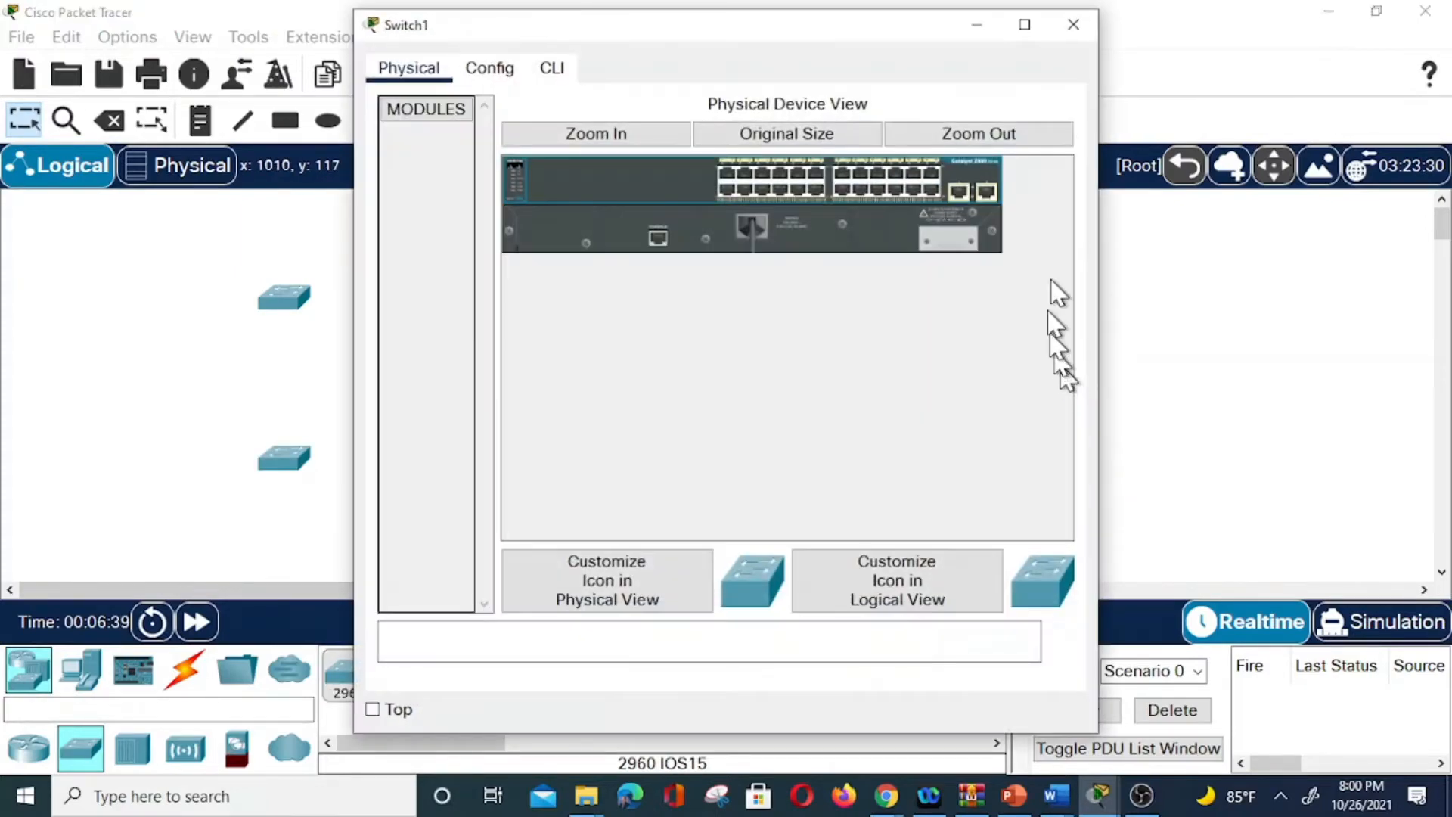
pyautogui.click(1077, 29)
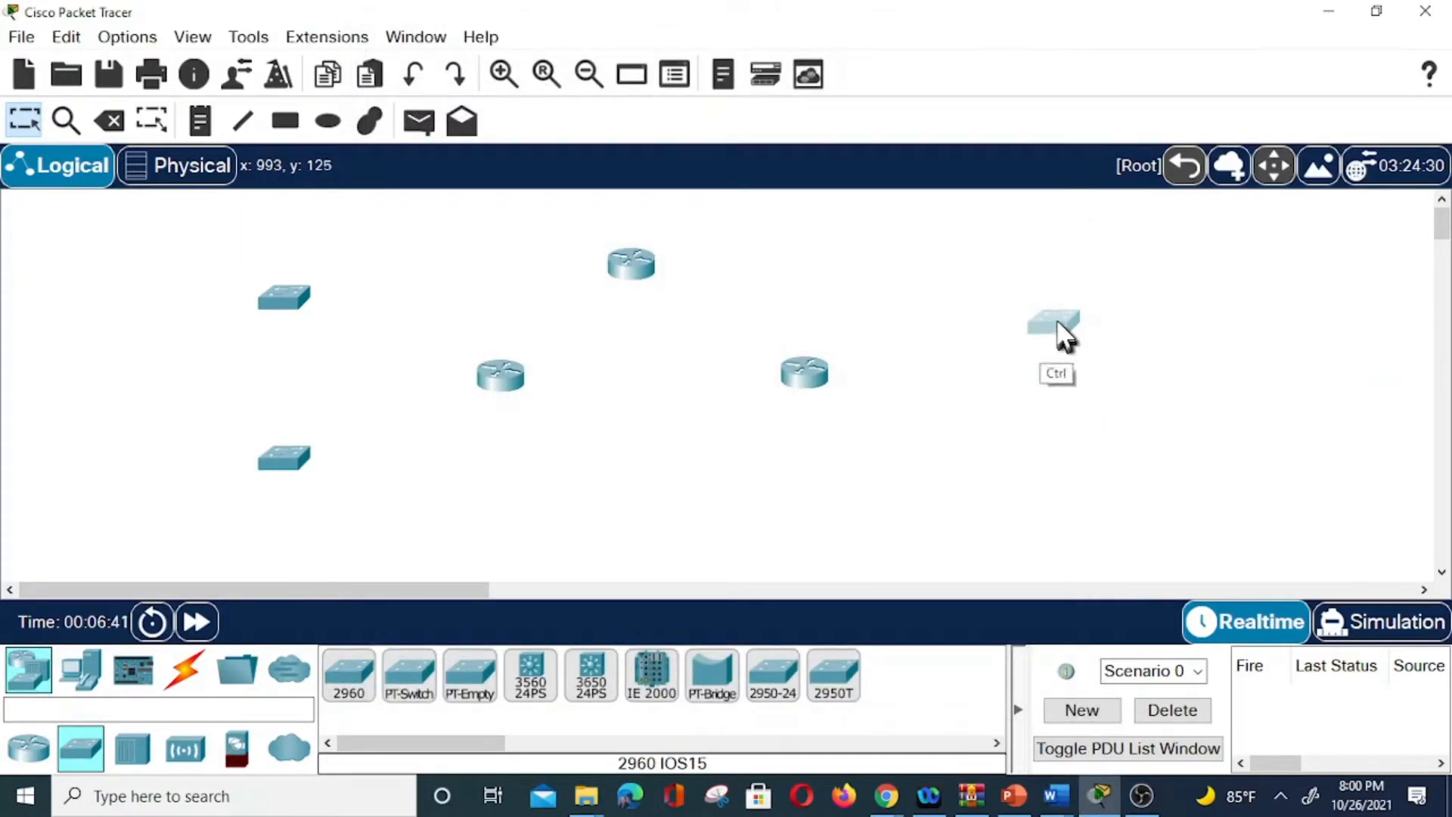
pyautogui.moveTo(1066, 336); pyautogui.dragTo(1047, 488)
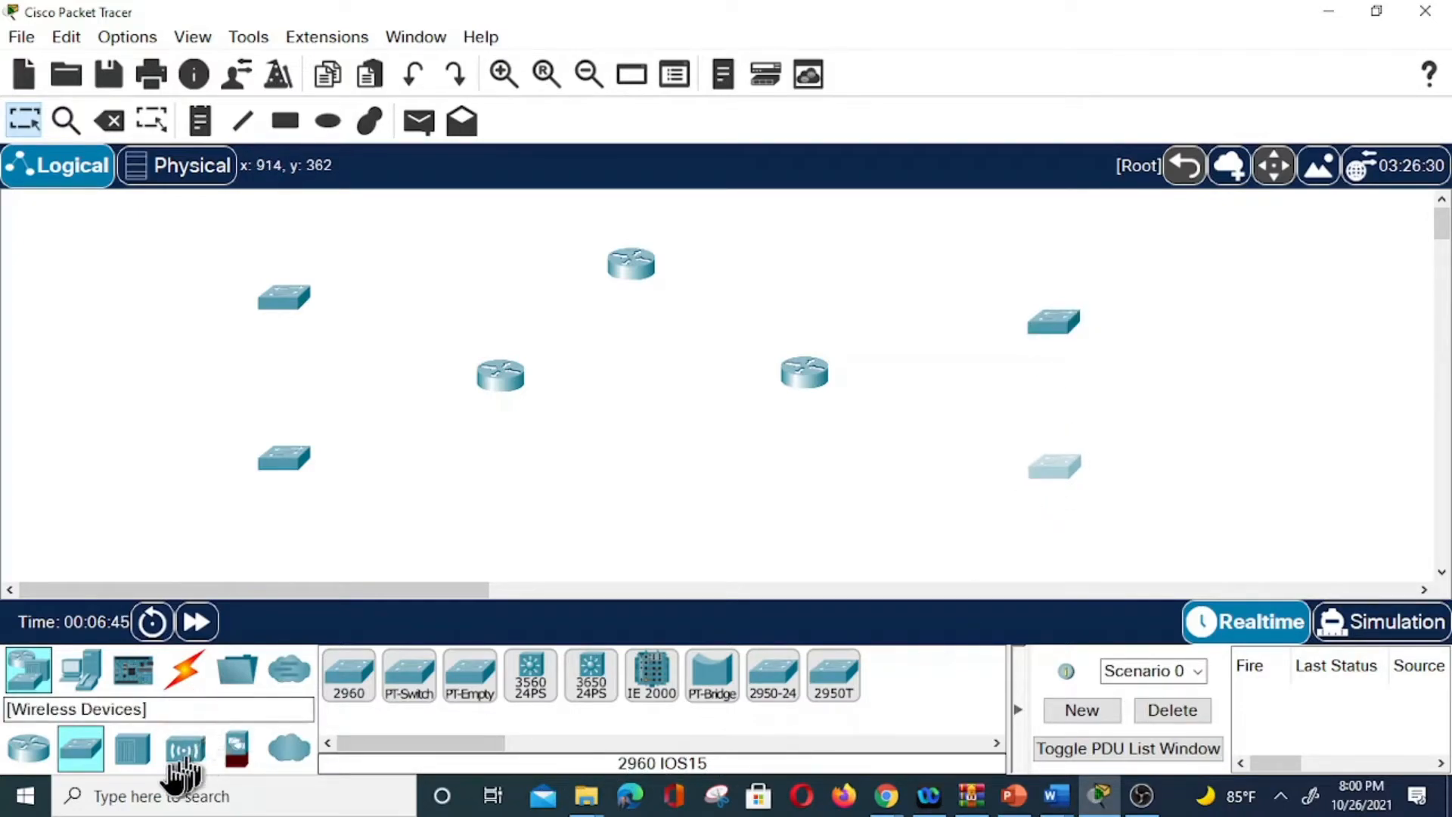
# Place four PCs in a column on the left beside the left-hand switches.
pyautogui.click(82, 671)
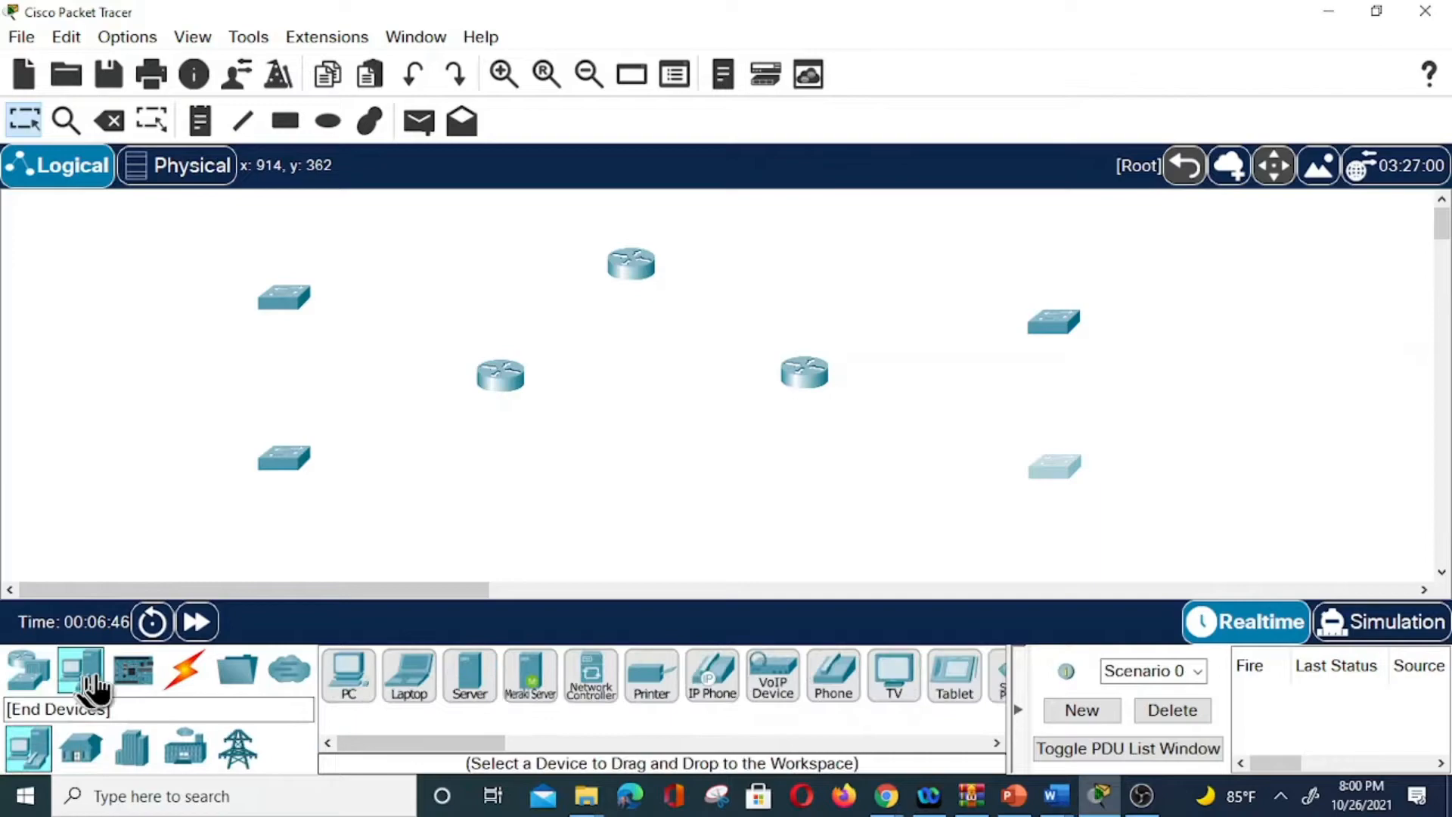
pyautogui.click(349, 676)
pyautogui.click(170, 224)
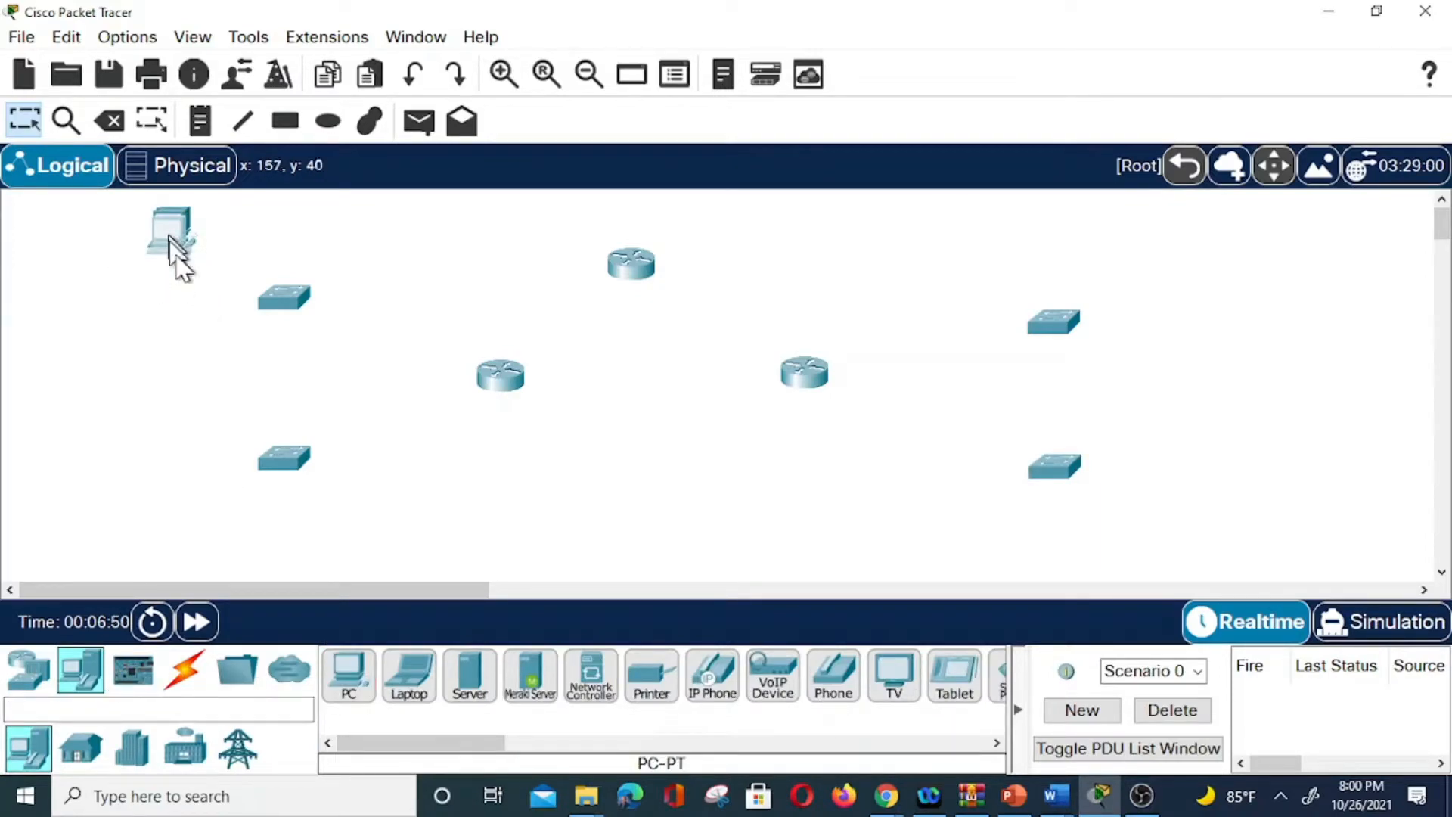
pyautogui.moveTo(170, 266); pyautogui.dragTo(177, 284)
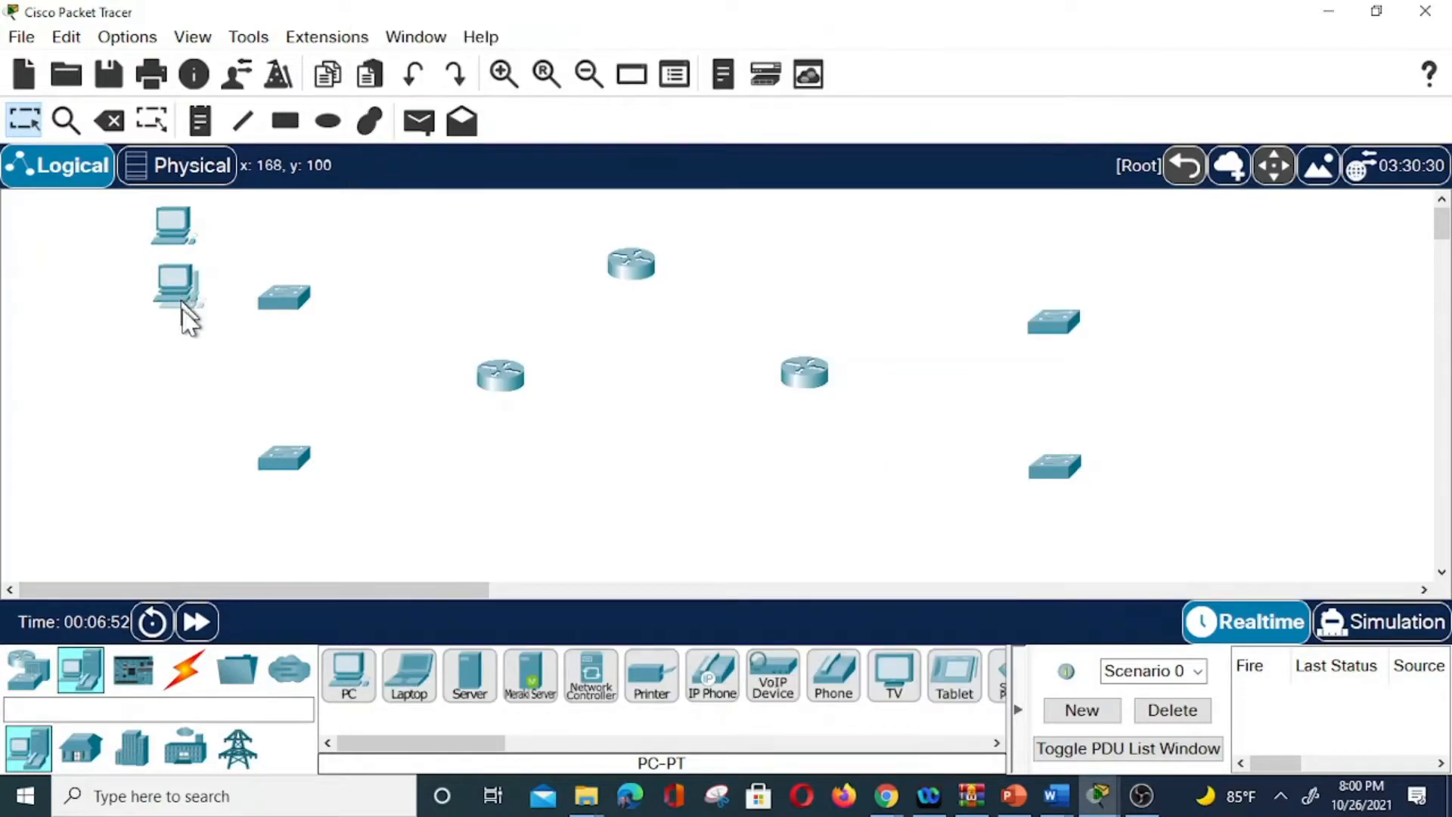
pyautogui.moveTo(179, 359); pyautogui.dragTo(174, 380)
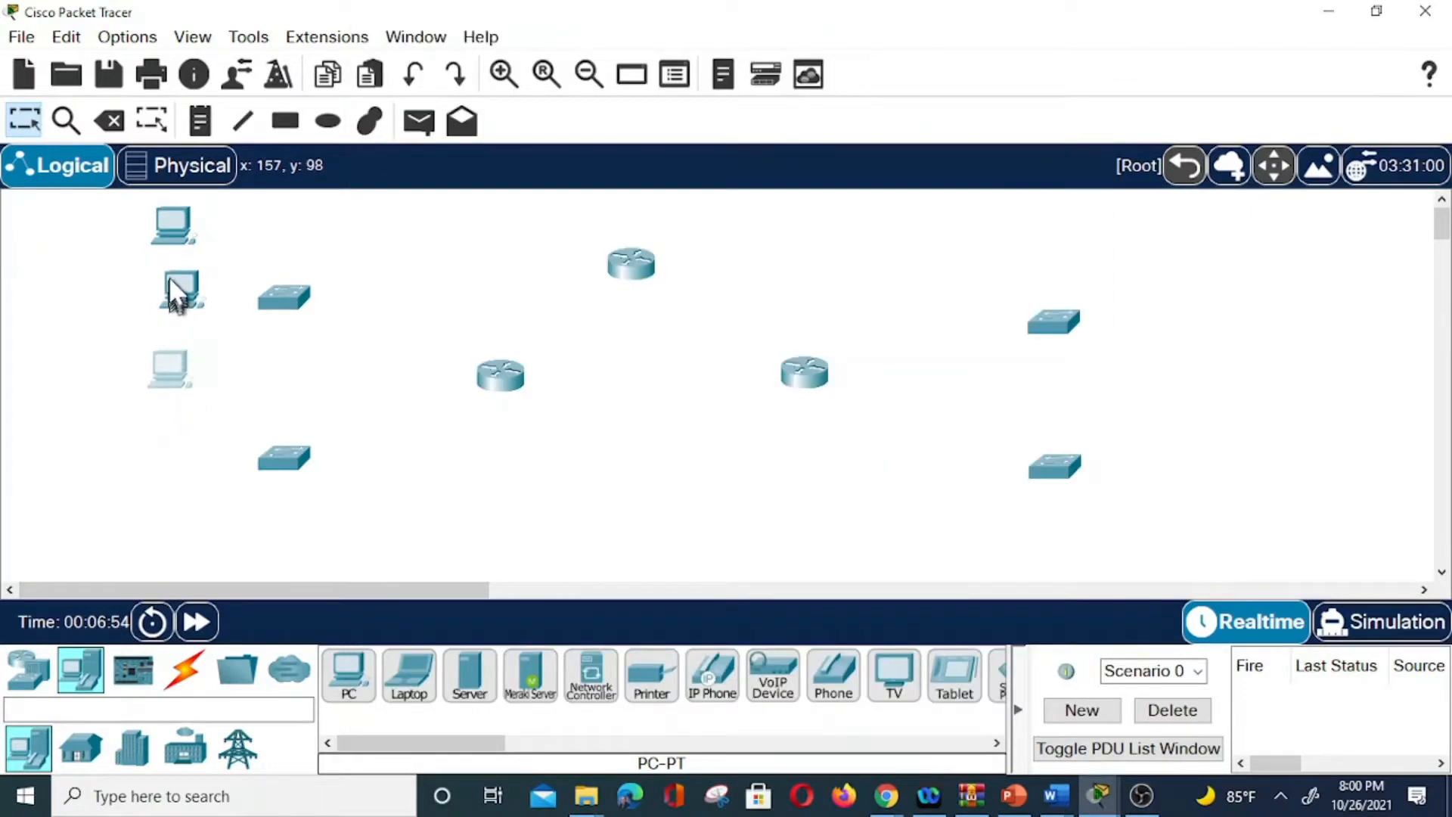
pyautogui.moveTo(171, 277); pyautogui.dragTo(158, 288)
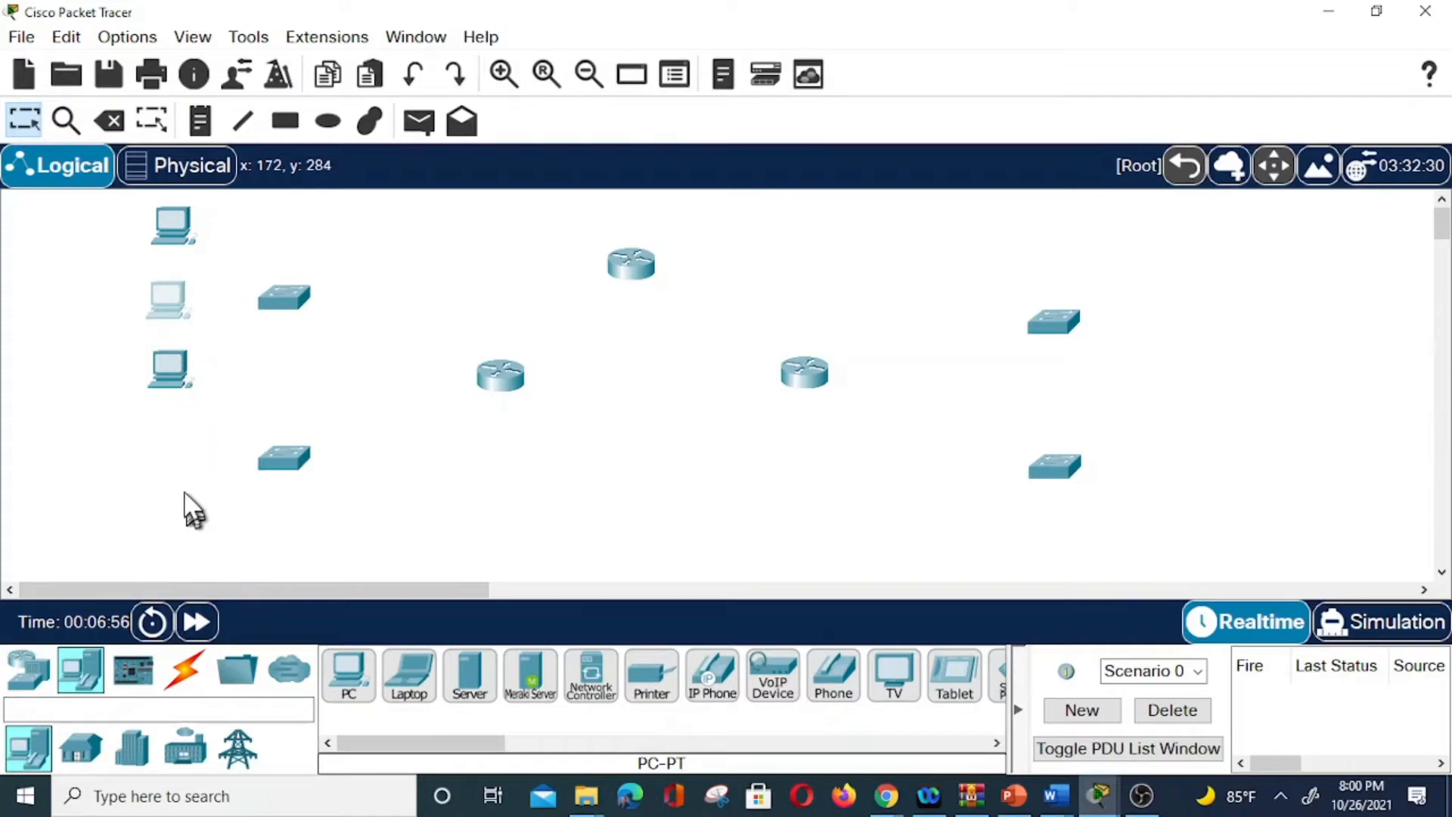
pyautogui.click(170, 373)
pyautogui.moveTo(179, 387)
pyautogui.mouseDown()
pyautogui.moveTo(174, 472)
pyautogui.moveTo(156, 373)
pyautogui.mouseUp()
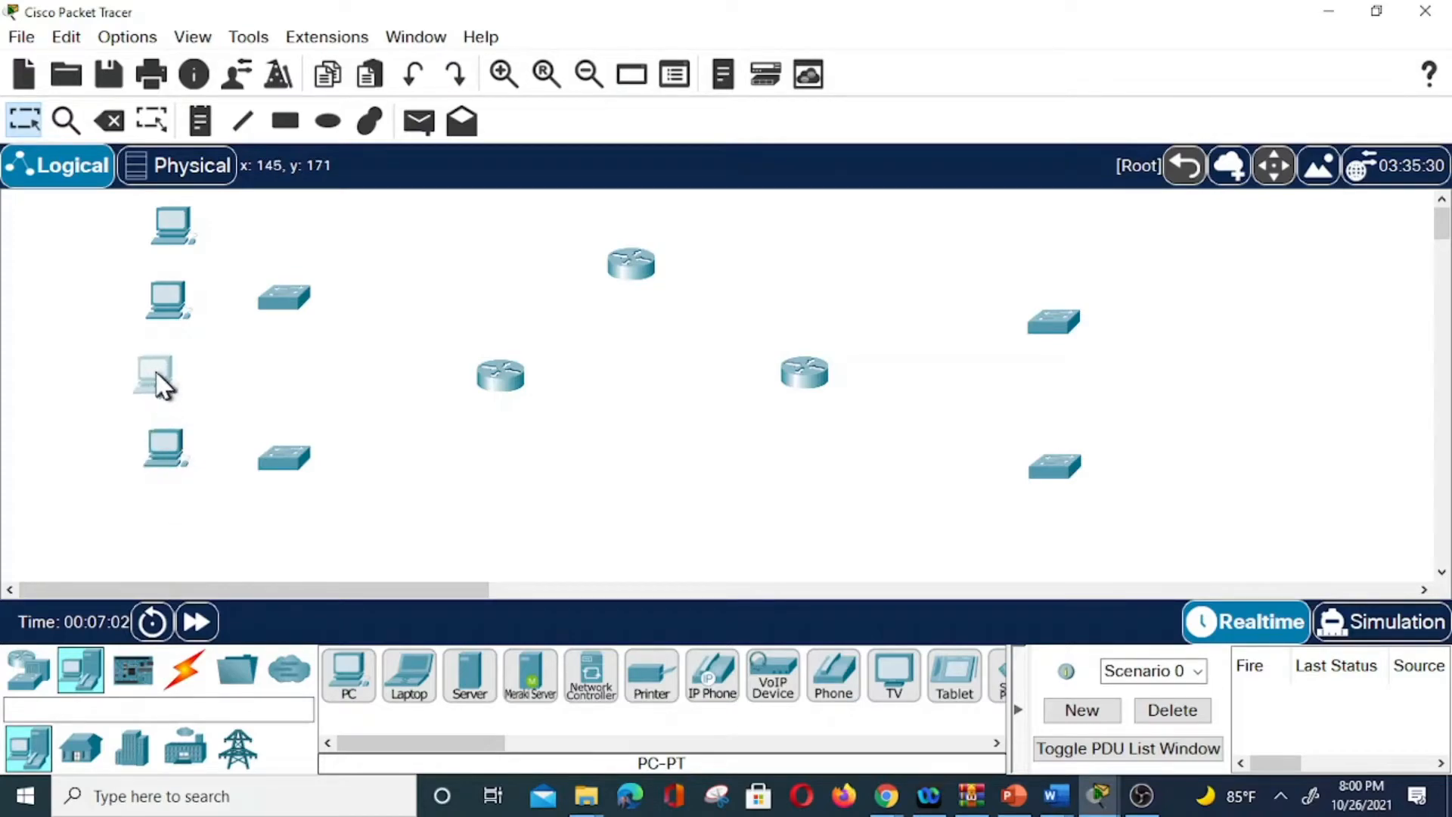
pyautogui.moveTo(176, 471); pyautogui.dragTo(172, 481)
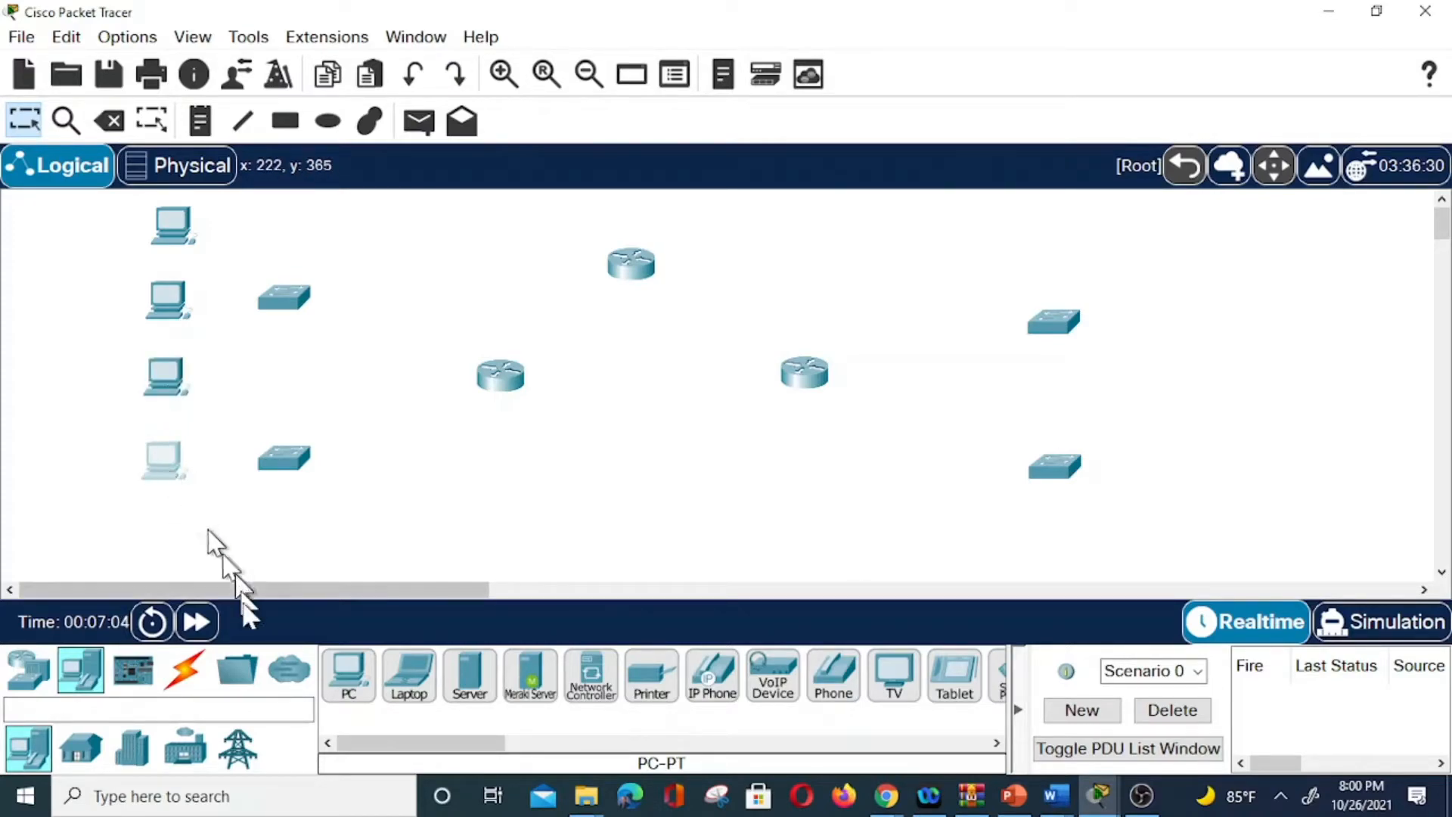
# Add servers at bottom-left, lower-right and beside the top router, plus a PC at upper right.
pyautogui.click(469, 675)
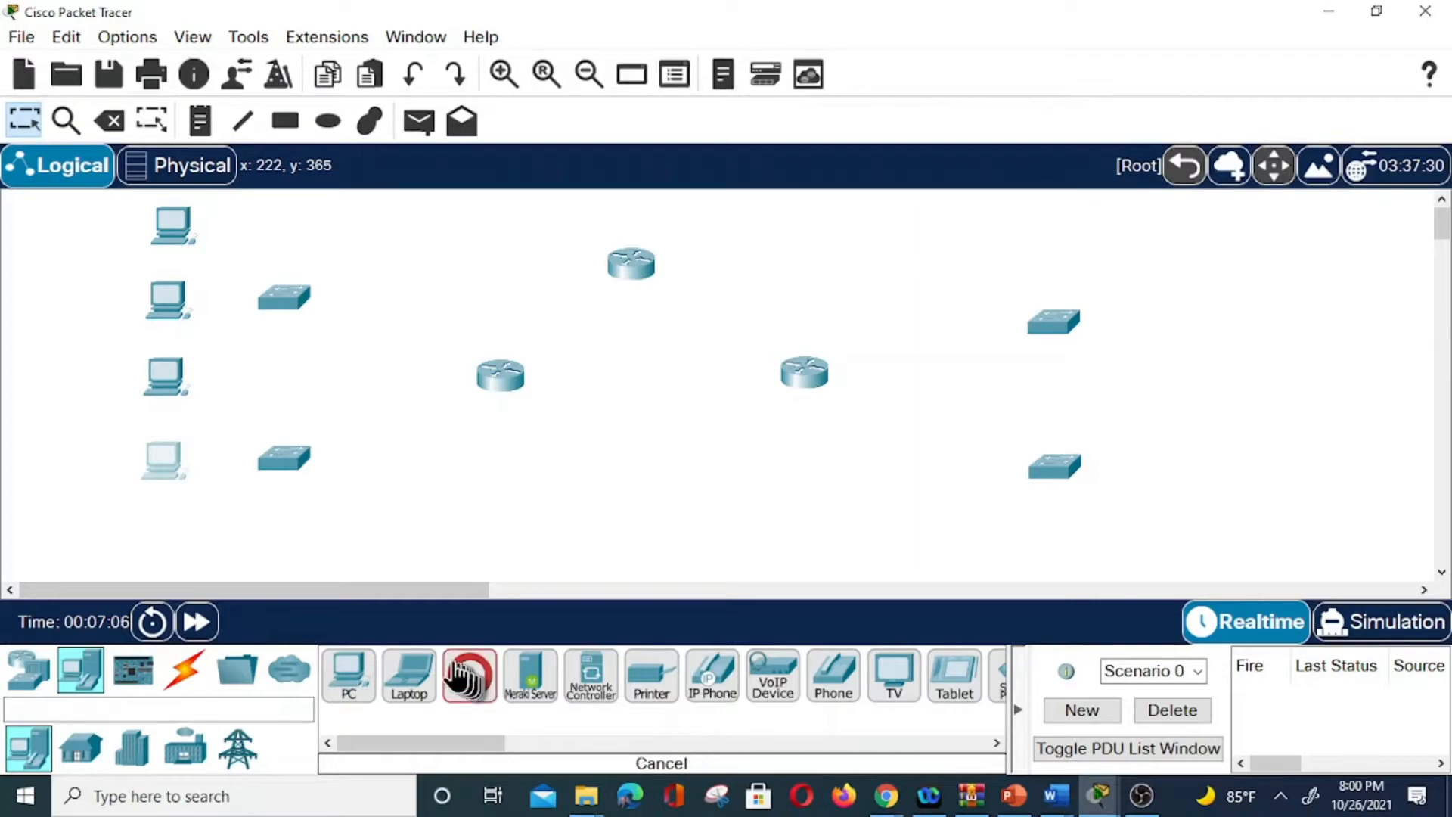
pyautogui.click(167, 545)
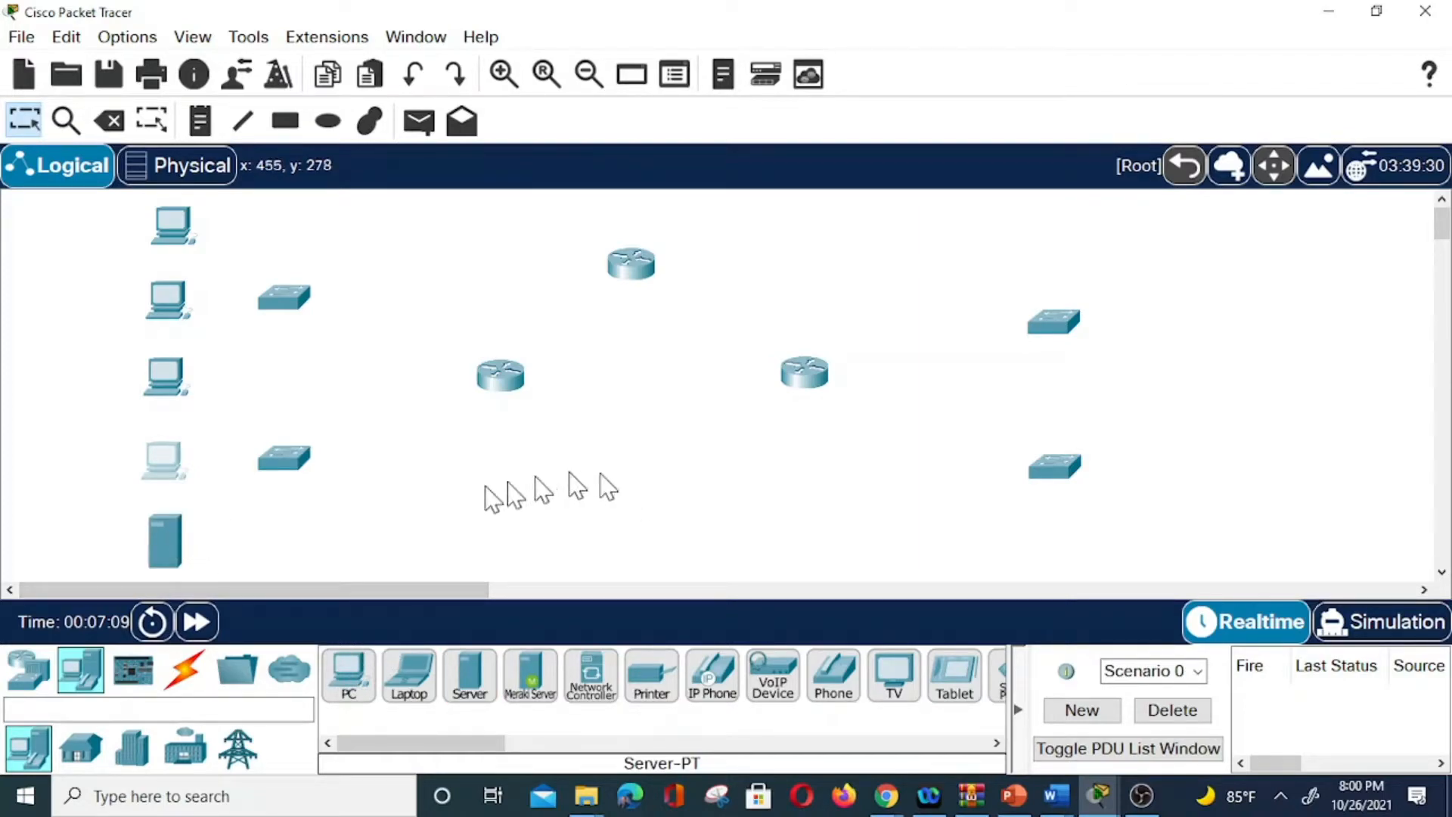
pyautogui.click(474, 679)
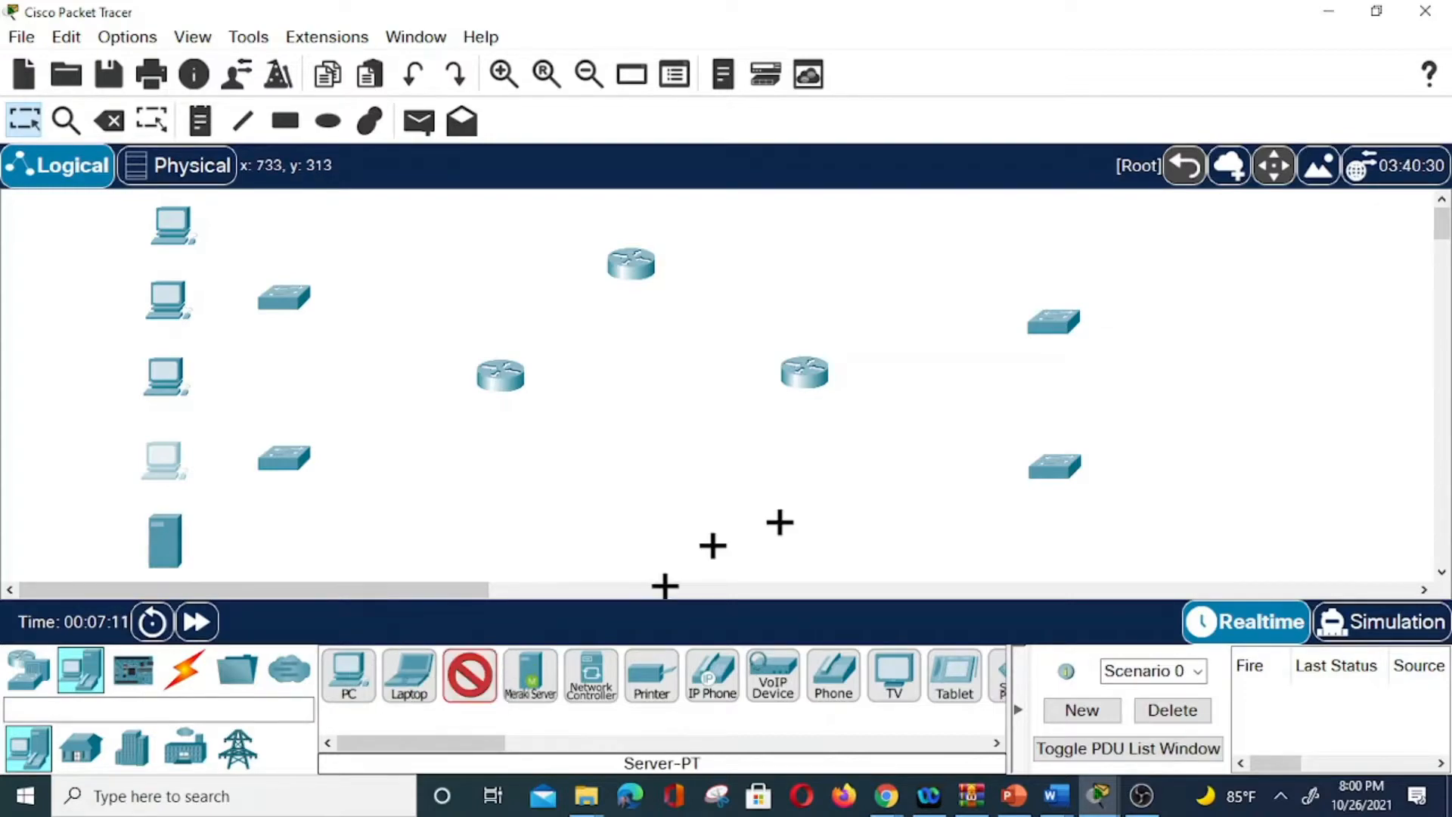
pyautogui.click(1225, 472)
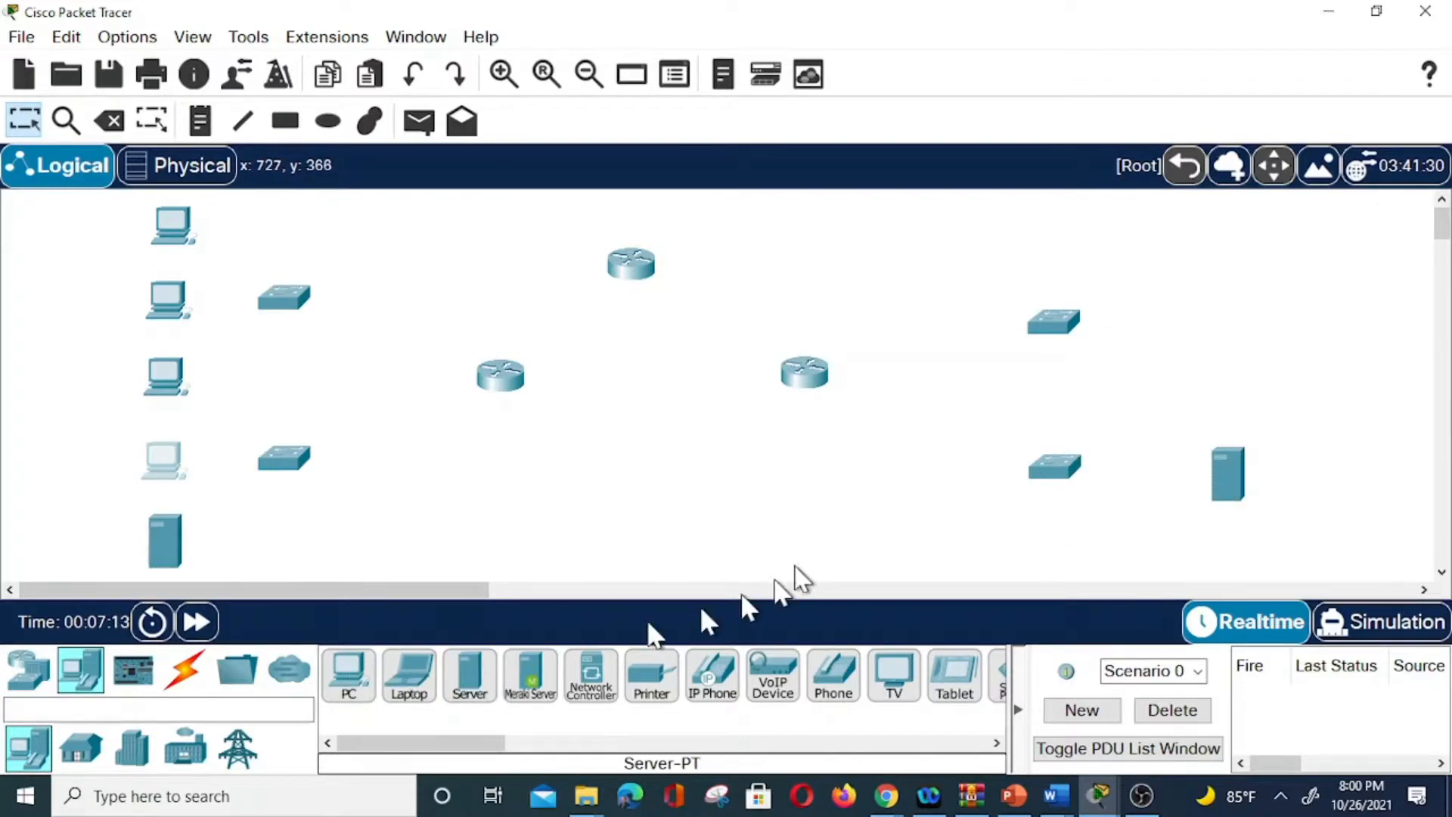
pyautogui.click(351, 680)
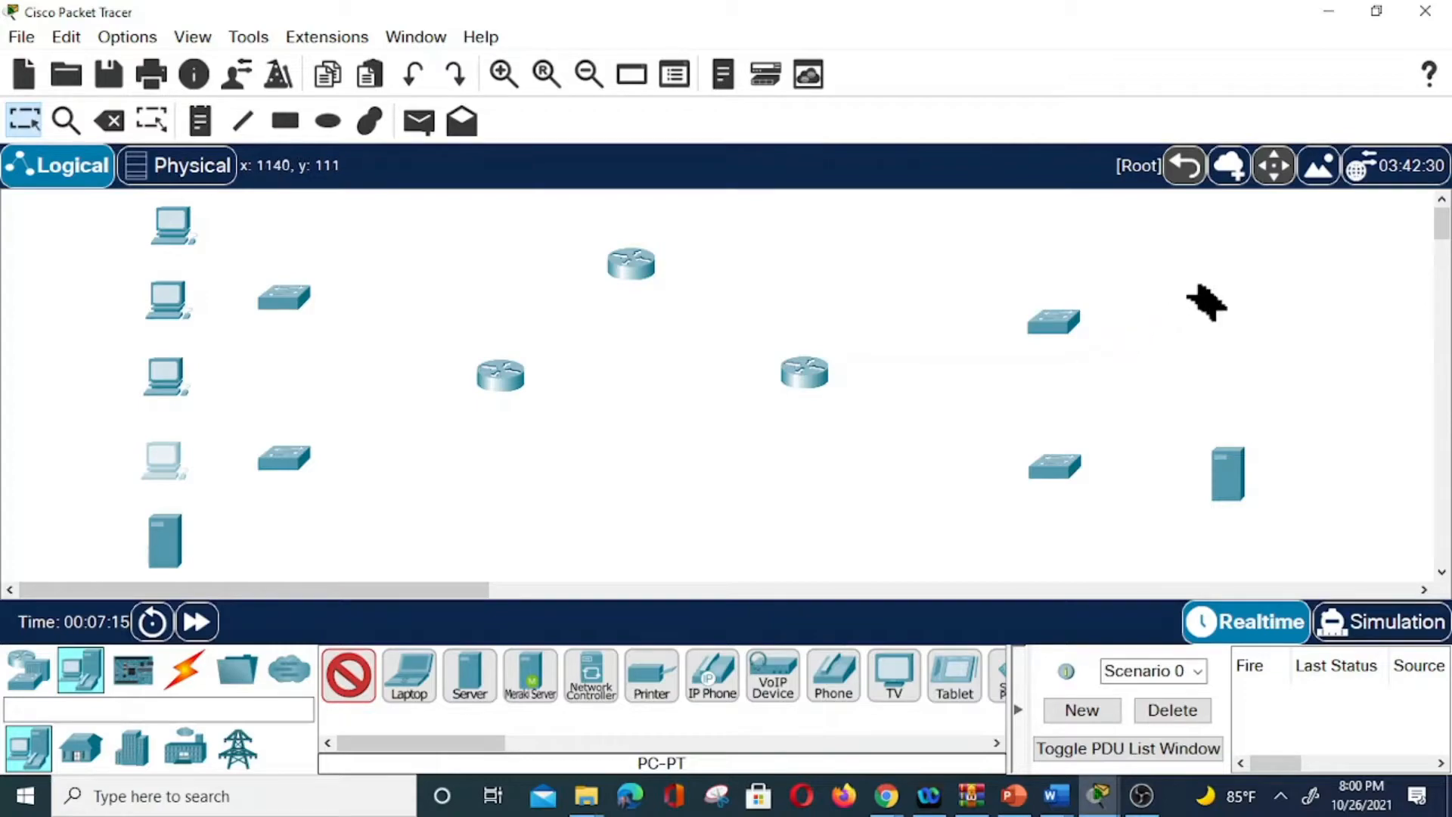
pyautogui.click(1233, 317)
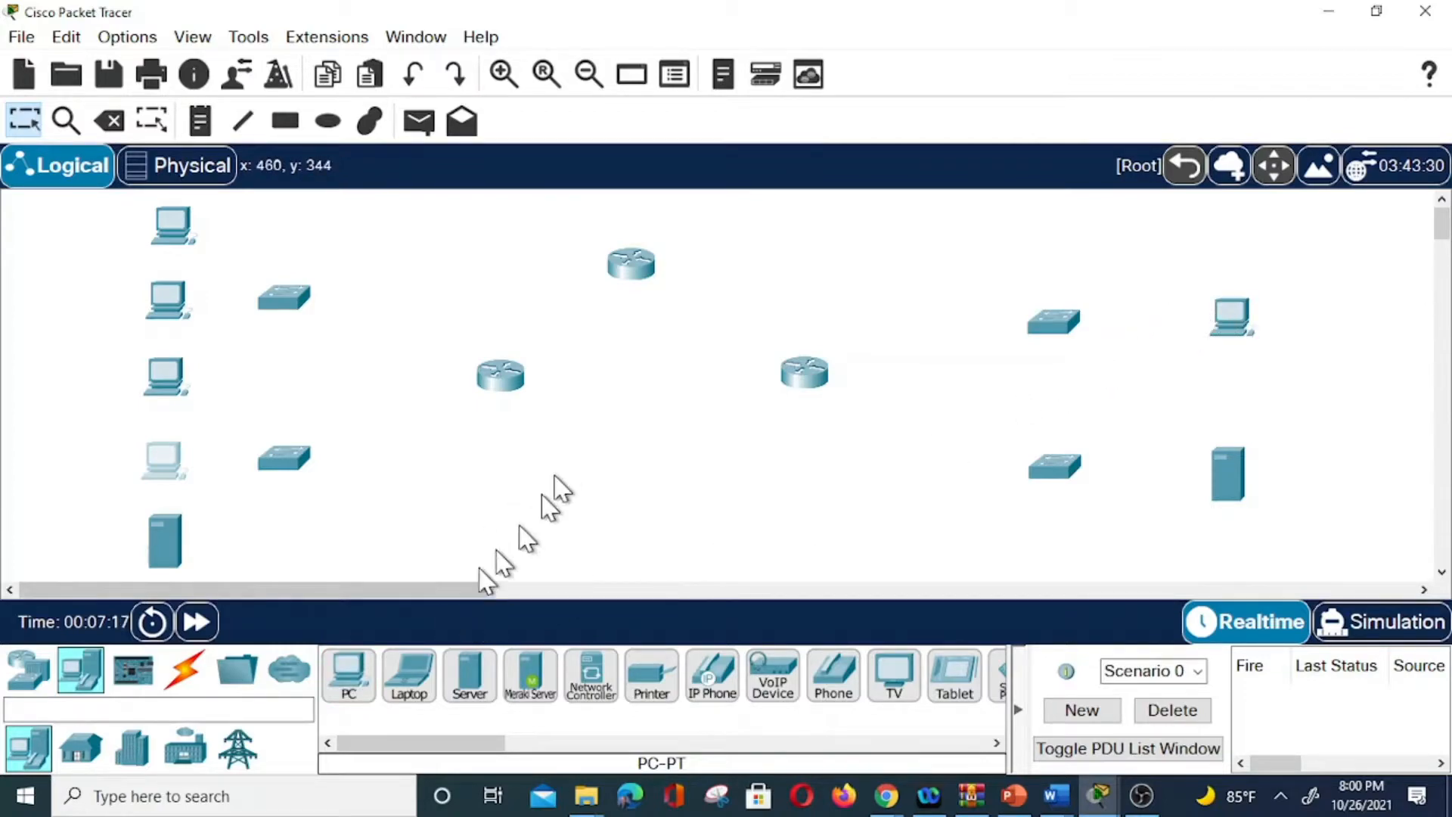
pyautogui.click(467, 673)
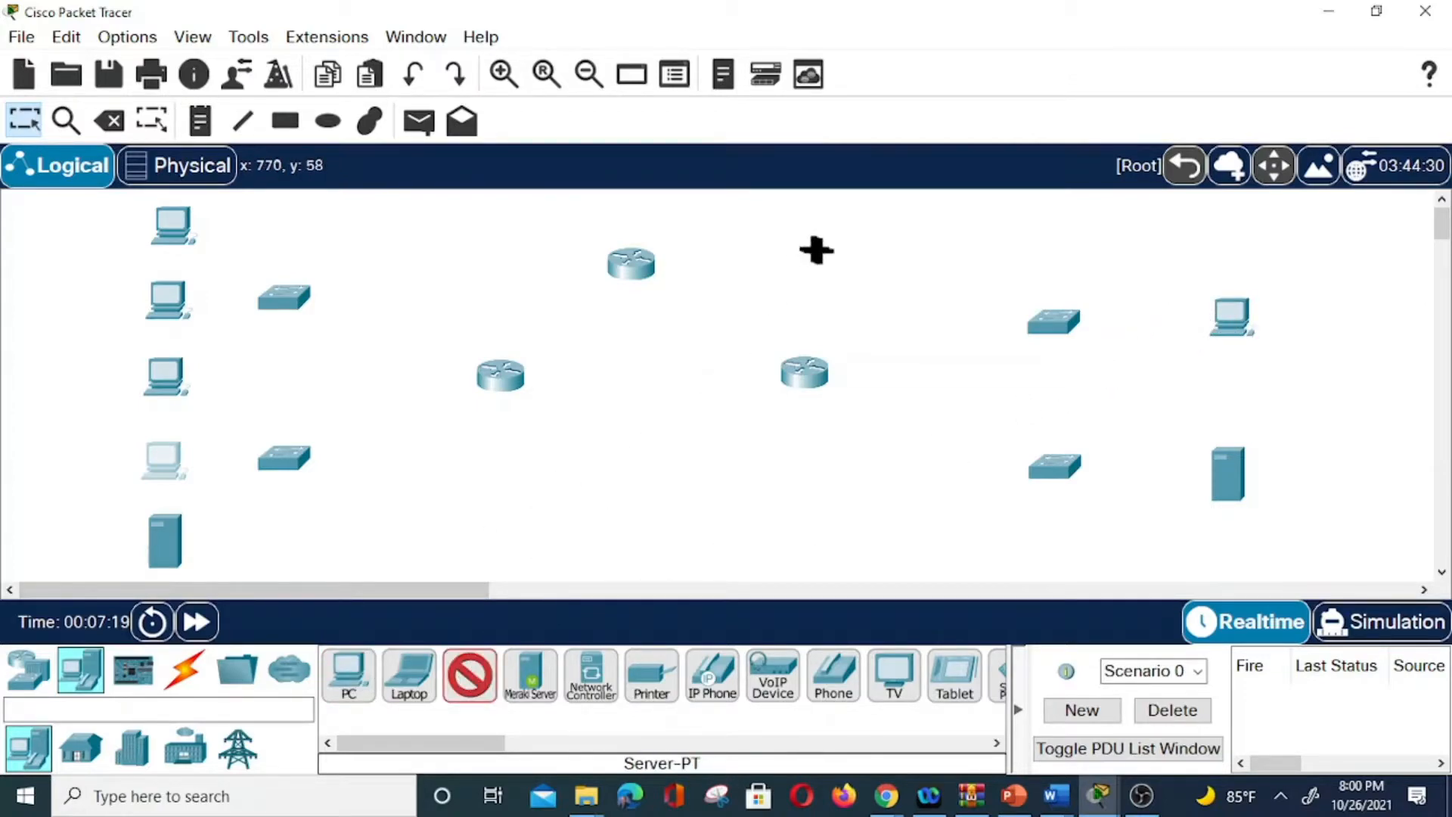
pyautogui.click(817, 251)
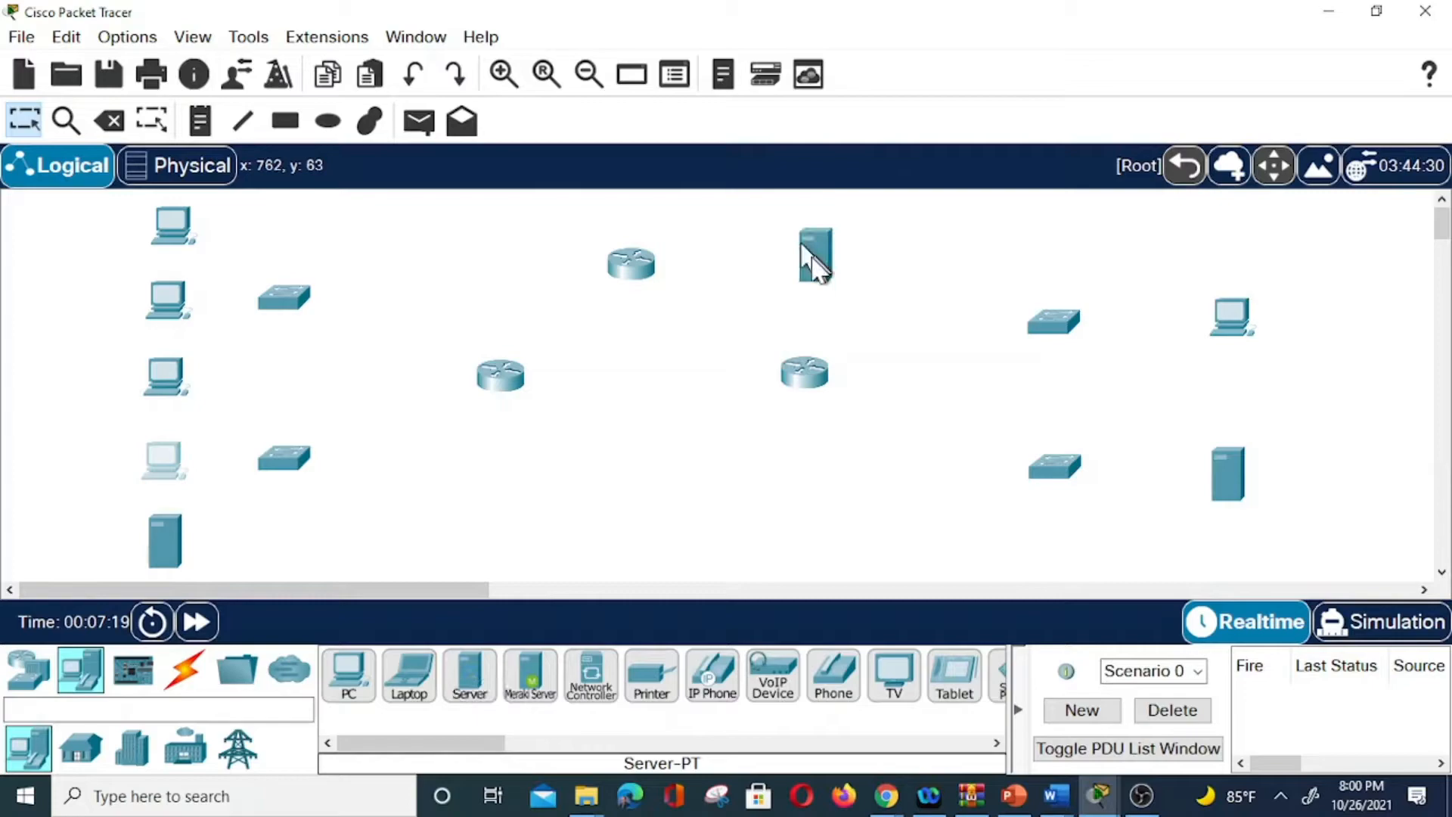
pyautogui.click(351, 681)
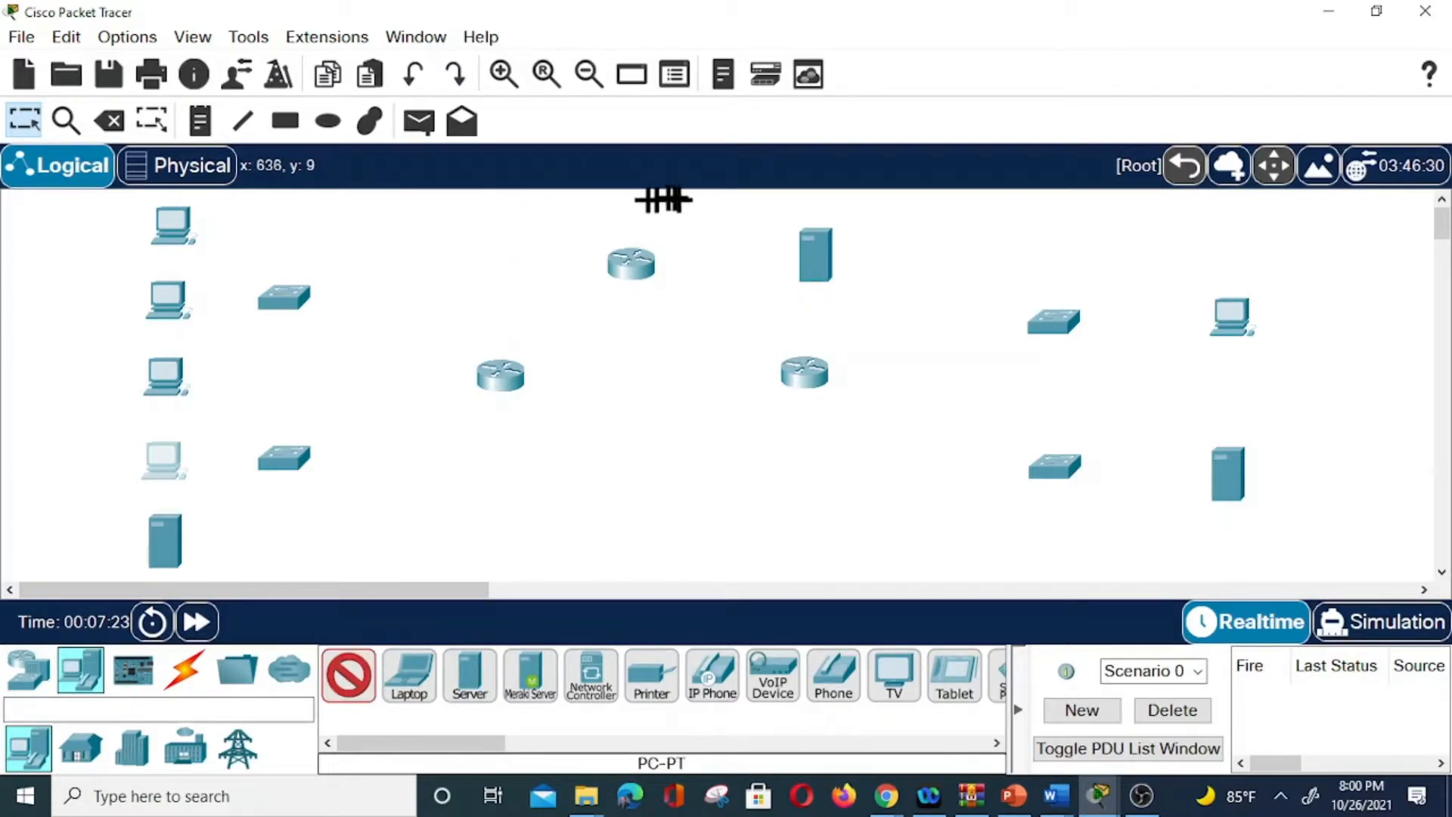
# Put a PC at the top centre and shift the three routers and middle server into diagram positions.
pyautogui.click(701, 211)
pyautogui.moveTo(640, 280); pyautogui.dragTo(651, 301)
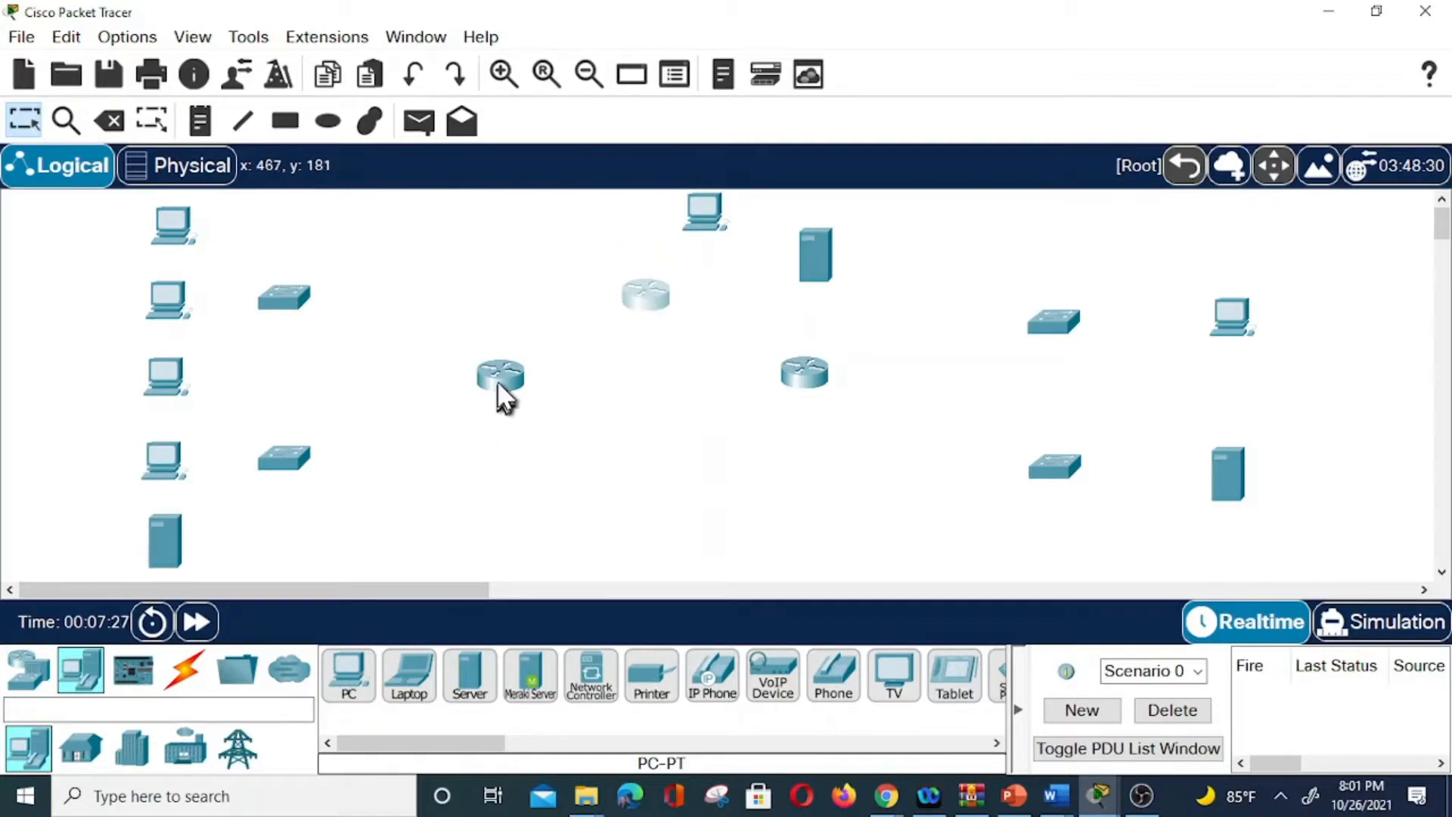
pyautogui.moveTo(503, 397); pyautogui.dragTo(455, 409)
pyautogui.moveTo(807, 383); pyautogui.dragTo(817, 405)
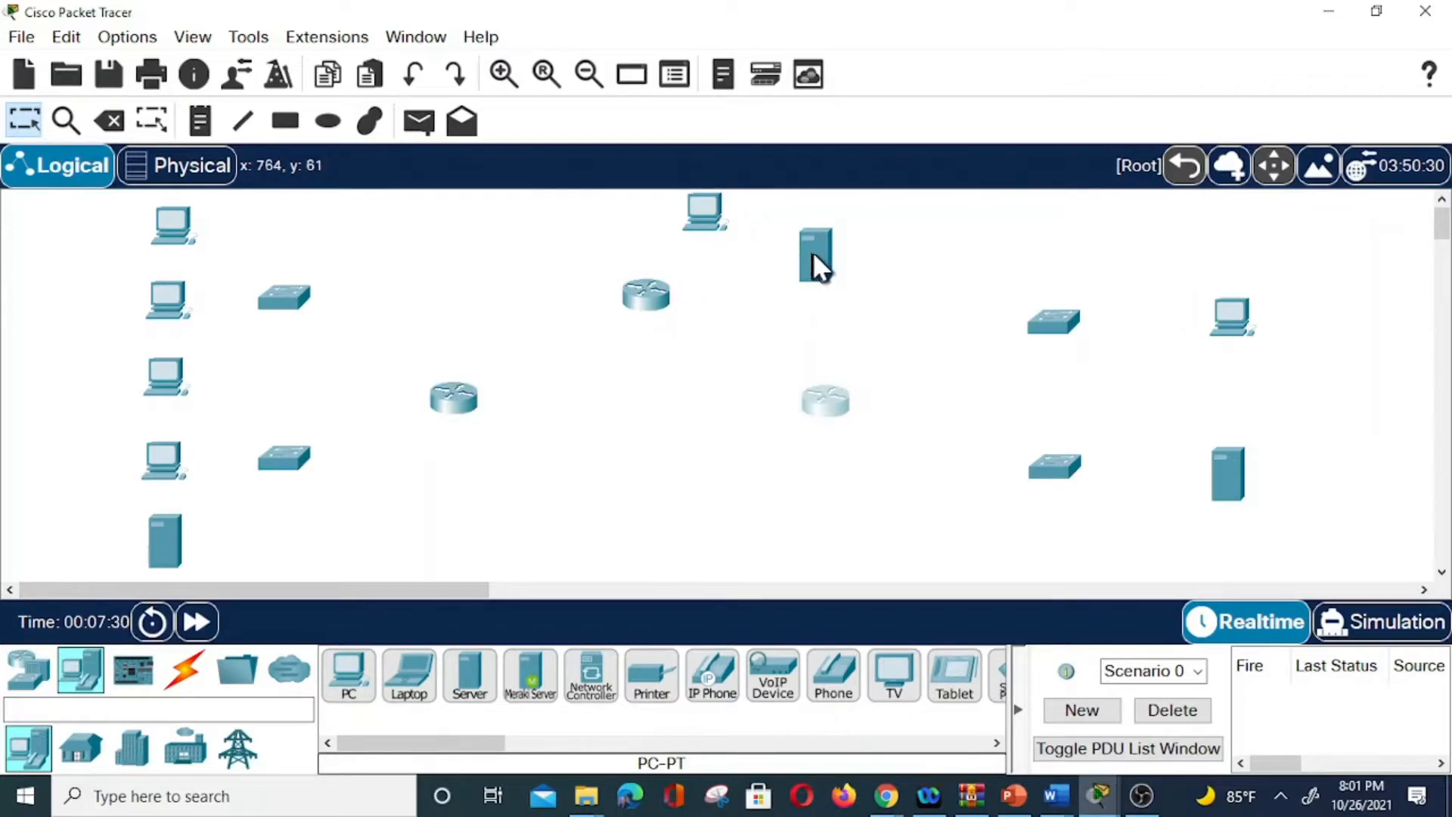
pyautogui.moveTo(812, 251); pyautogui.dragTo(812, 278)
pyautogui.moveTo(645, 306); pyautogui.dragTo(639, 327)
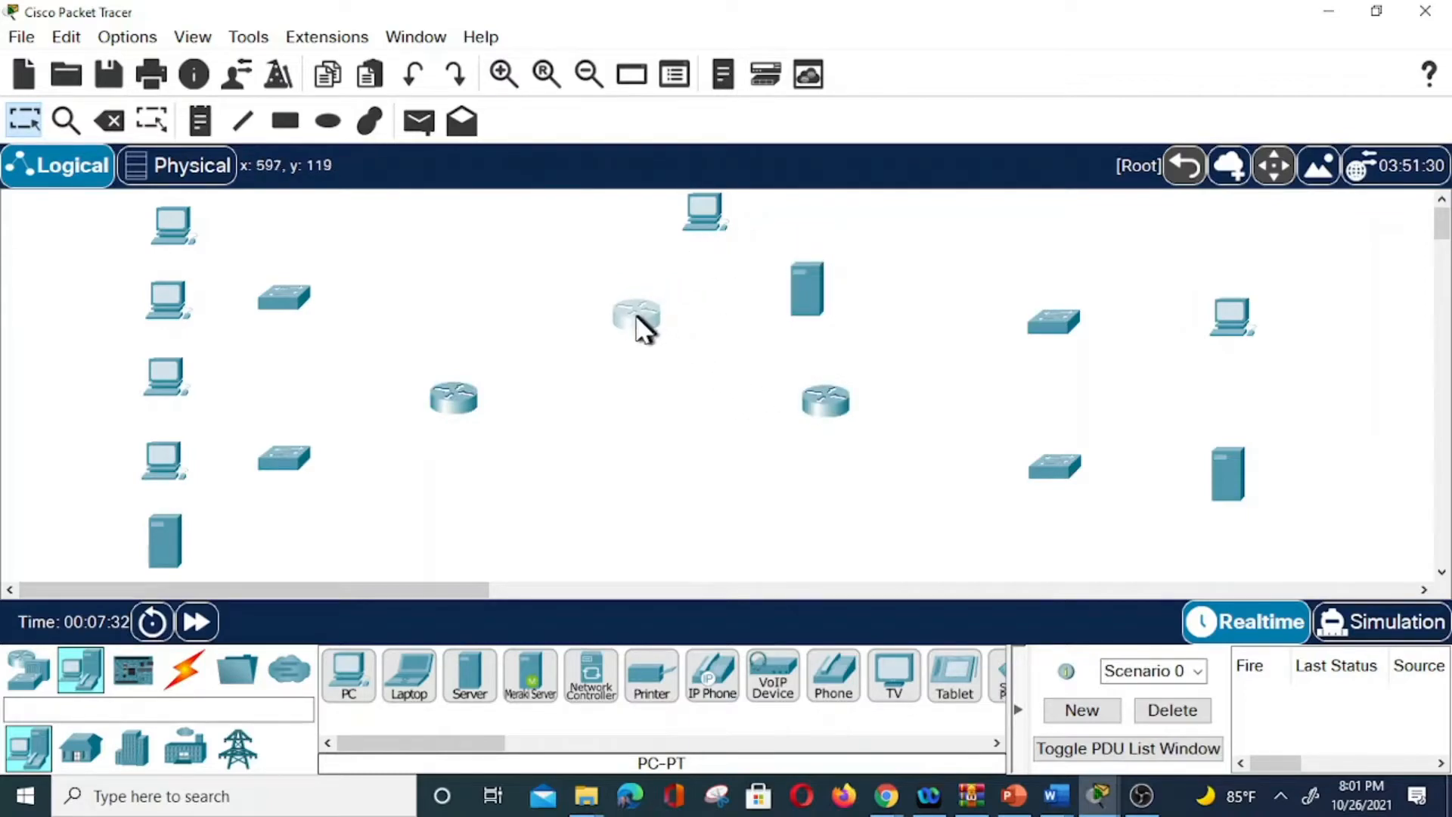
pyautogui.moveTo(818, 408); pyautogui.dragTo(803, 421)
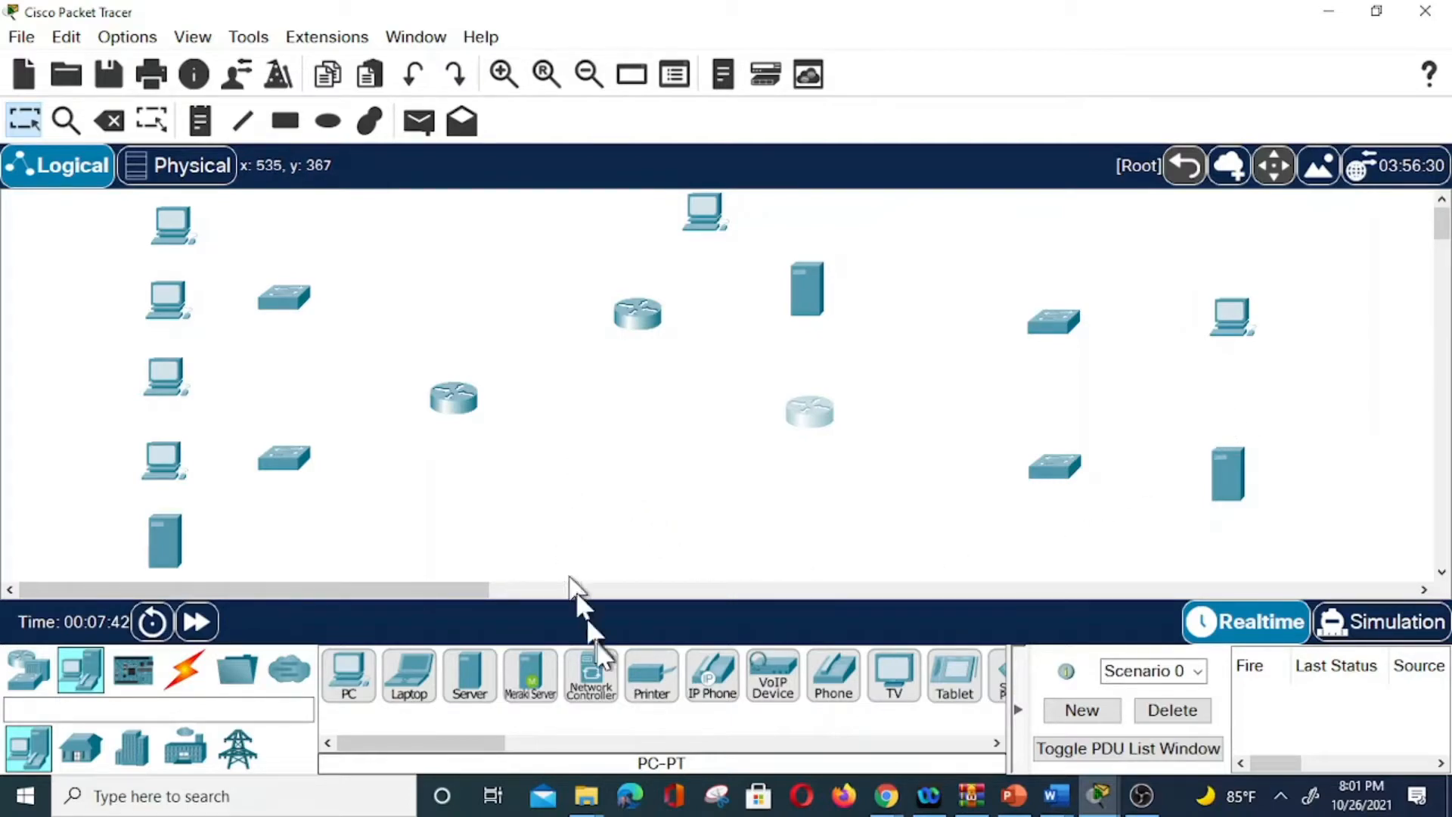
# Cable the three top-left PCs' FastEthernet0 to upper switch ports Fa0/1, Fa0/2 and Fa0/3 with straight-through copper.
pyautogui.click(200, 675)
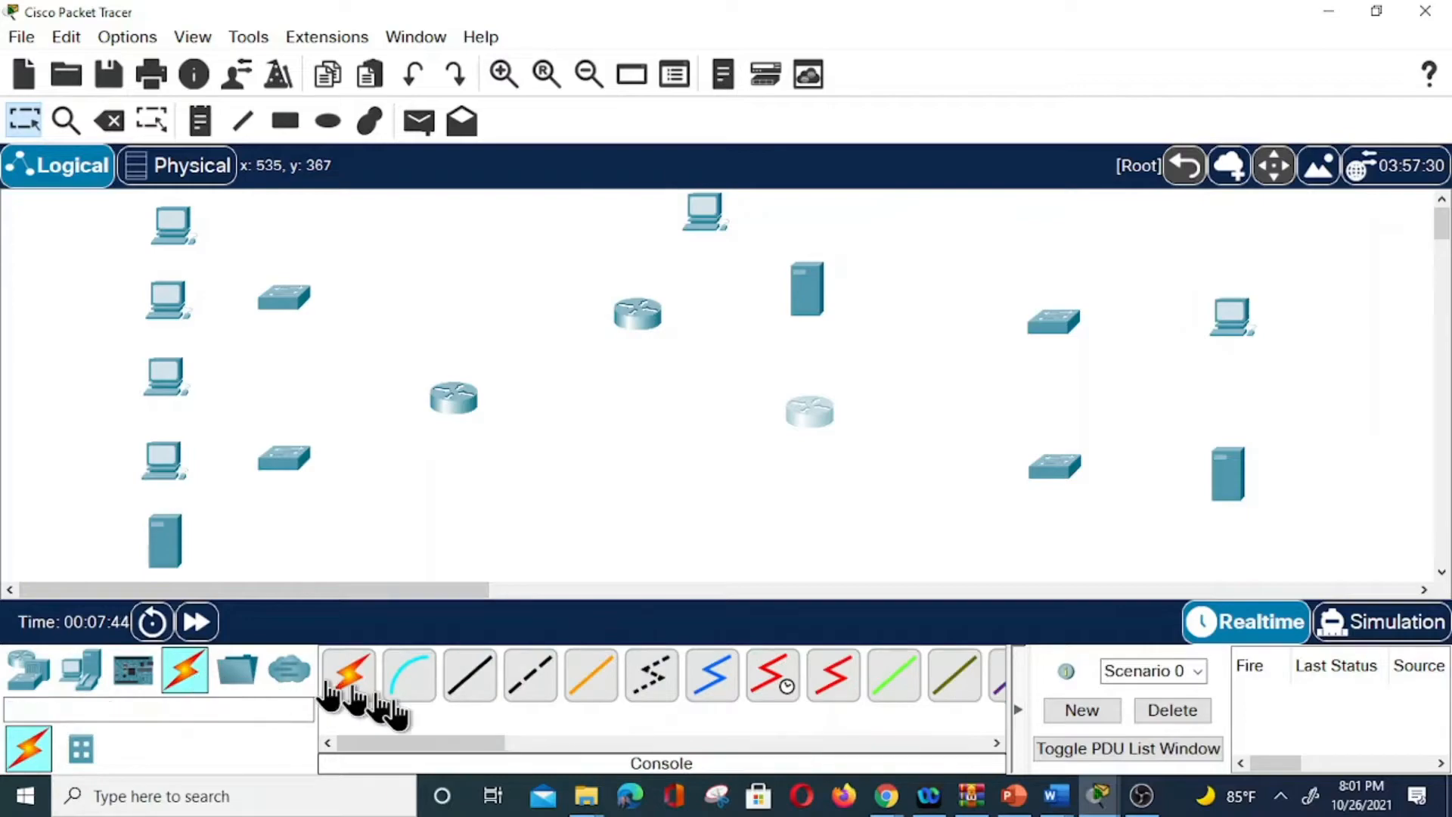
pyautogui.click(475, 679)
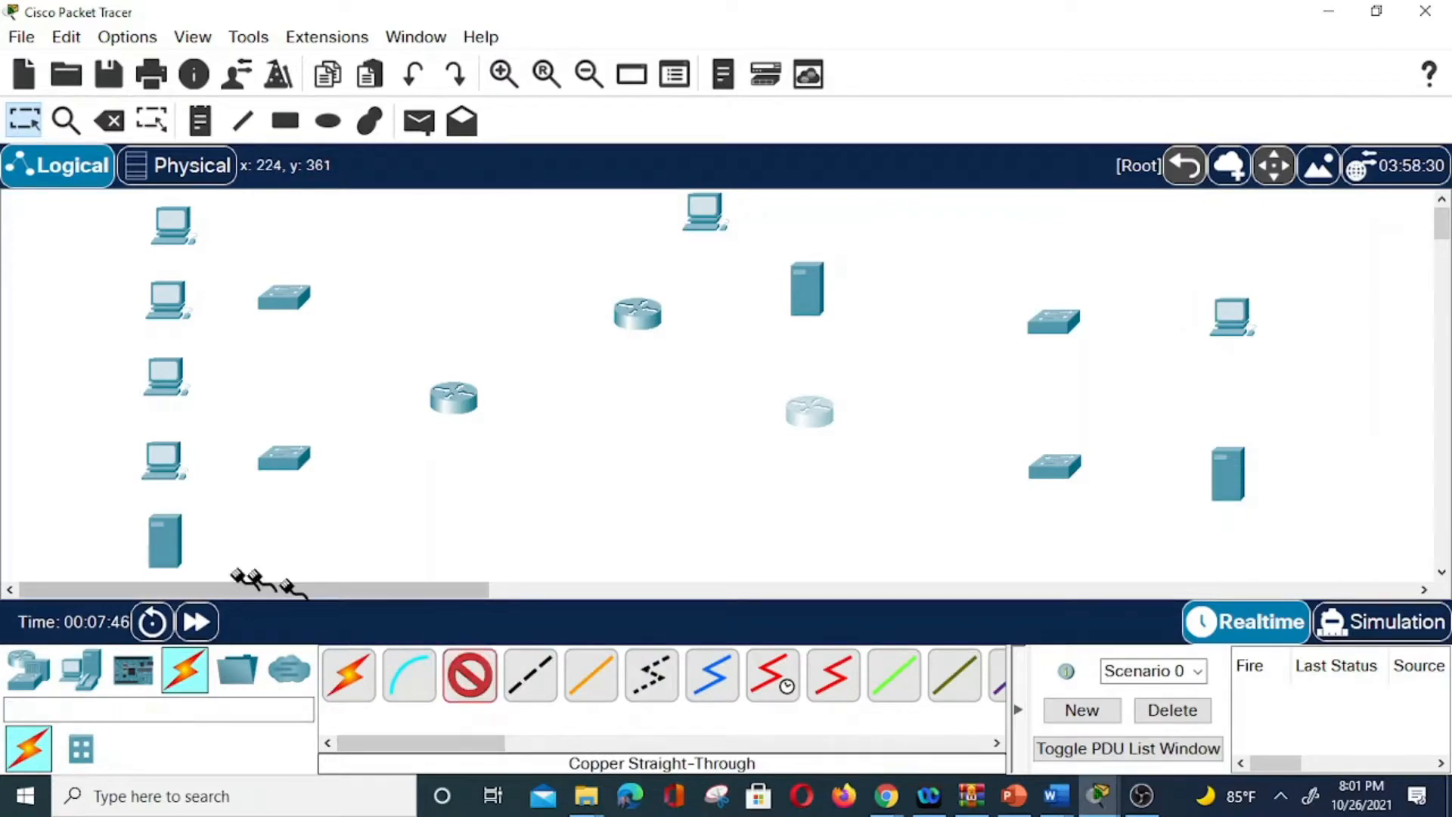
pyautogui.click(175, 226)
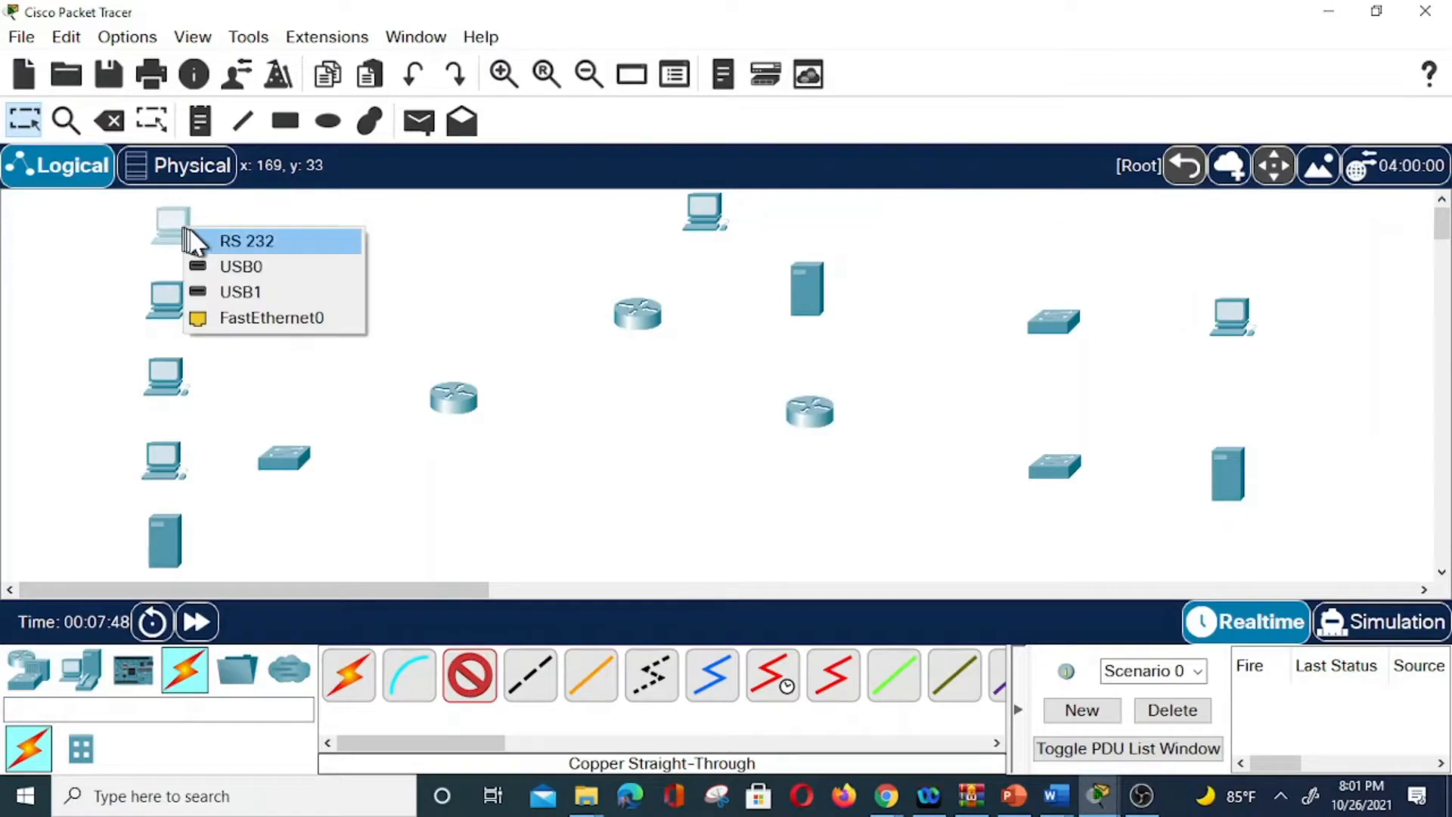
pyautogui.click(286, 311)
pyautogui.click(288, 296)
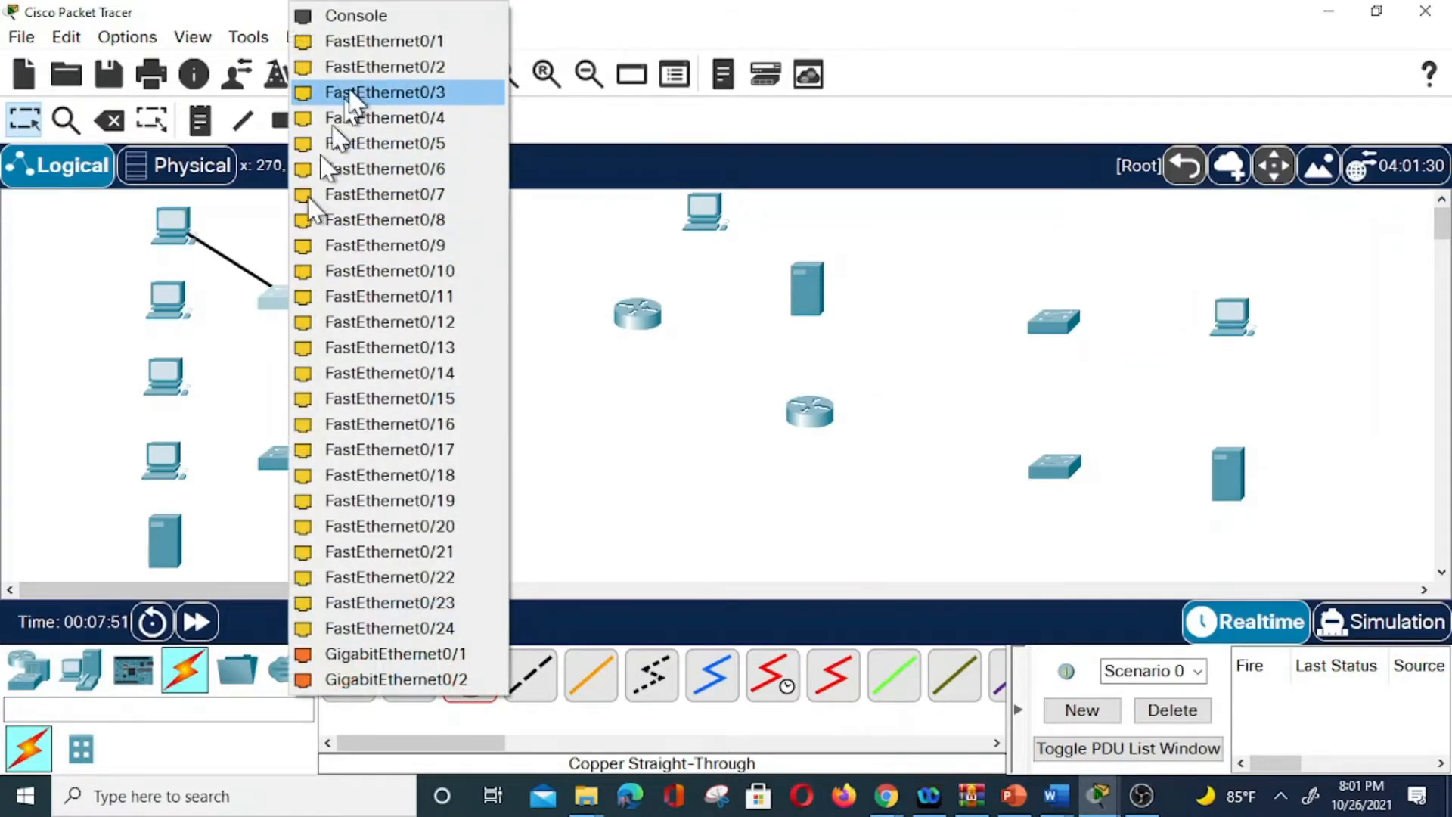
pyautogui.click(385, 40)
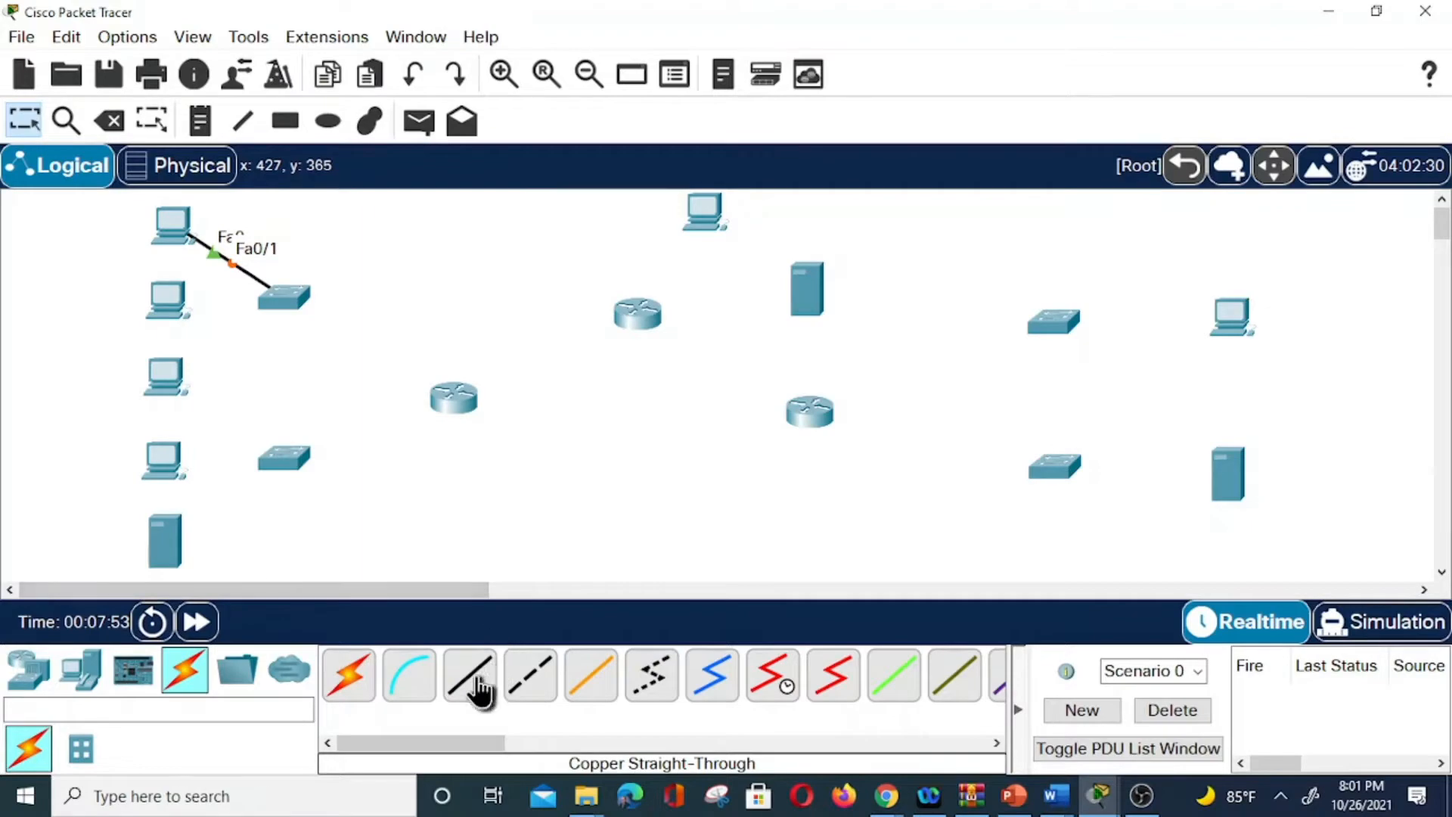
pyautogui.click(181, 295)
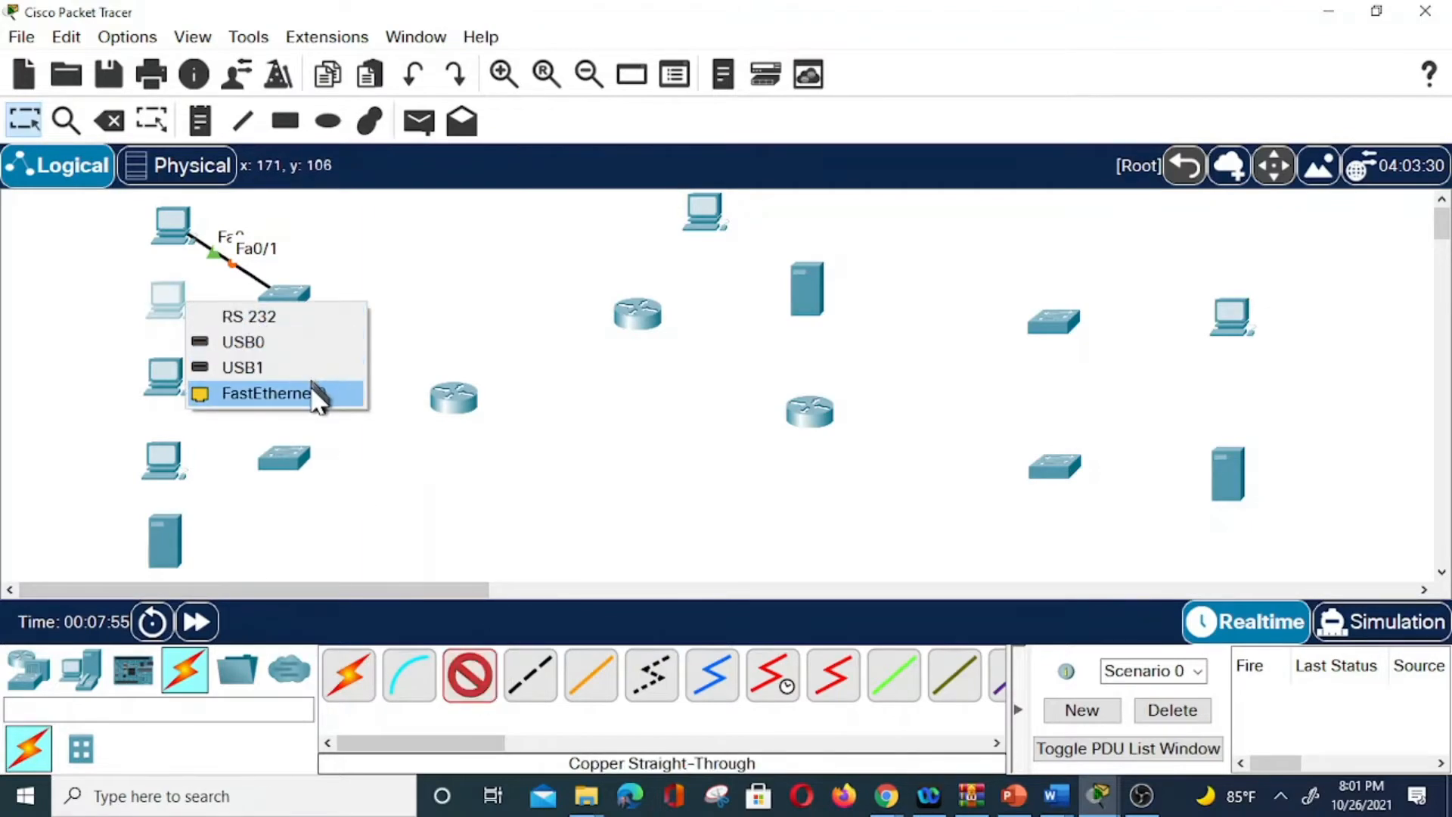
pyautogui.click(259, 393)
pyautogui.click(283, 297)
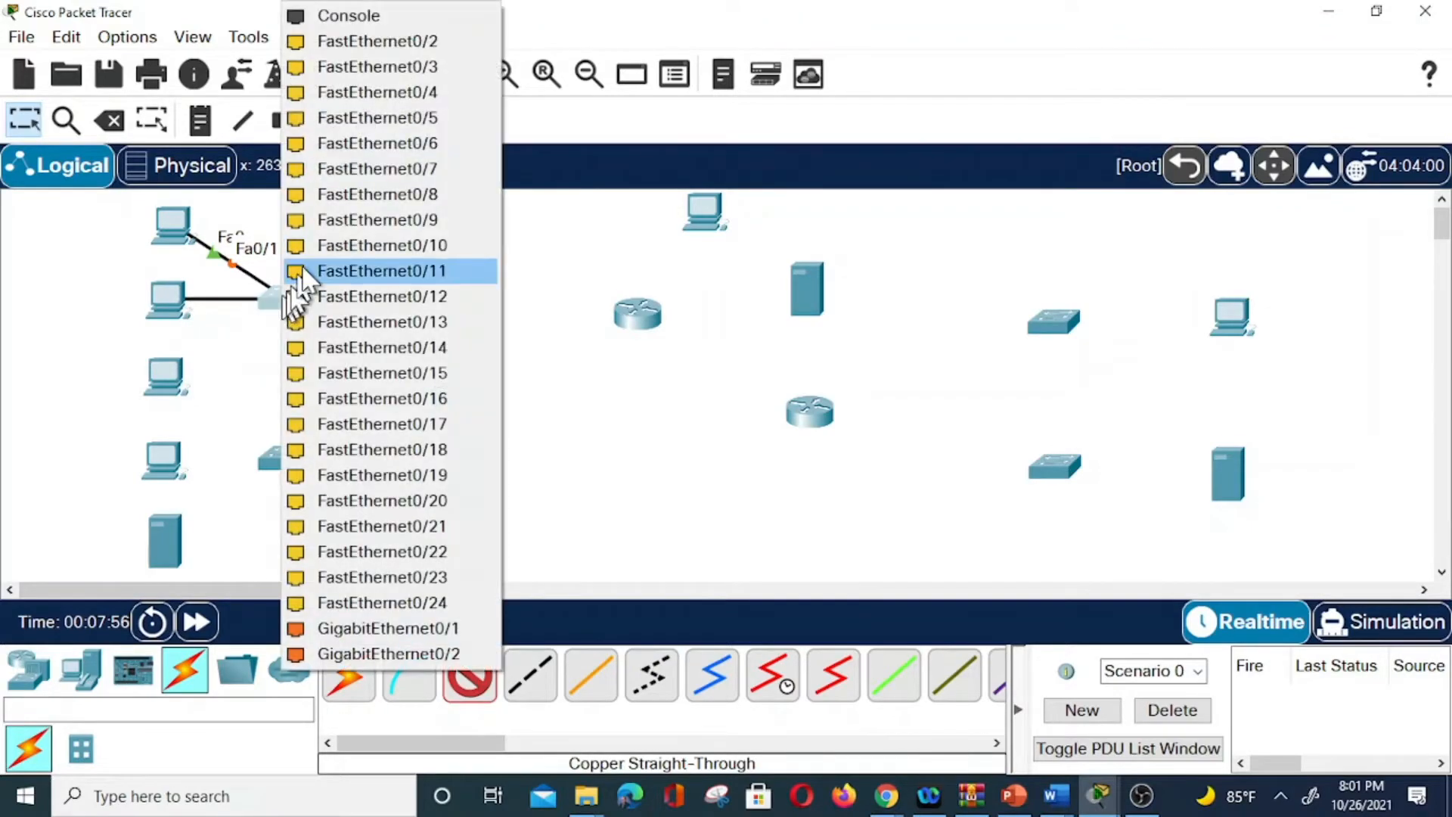
pyautogui.click(405, 41)
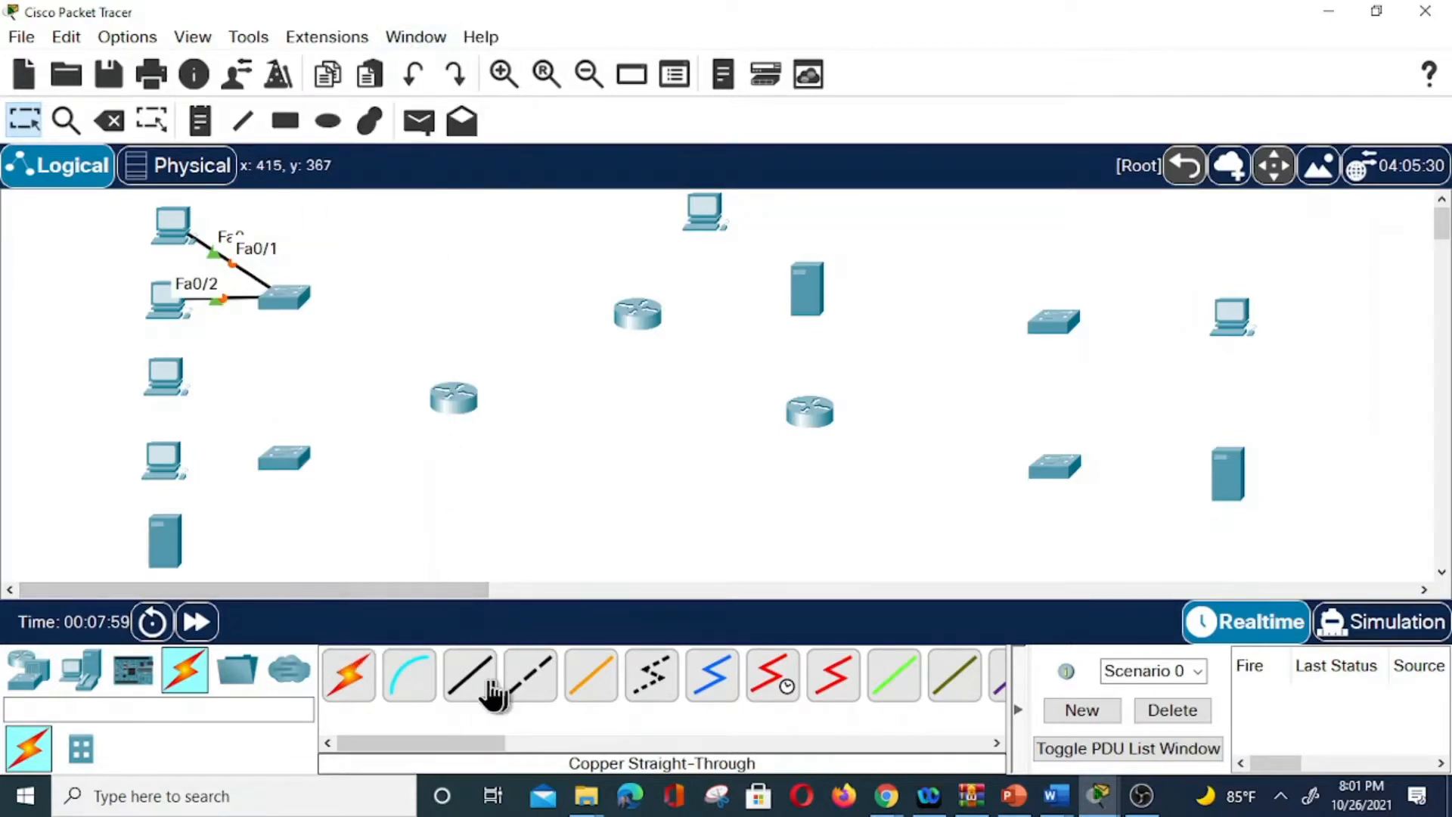
pyautogui.click(168, 384)
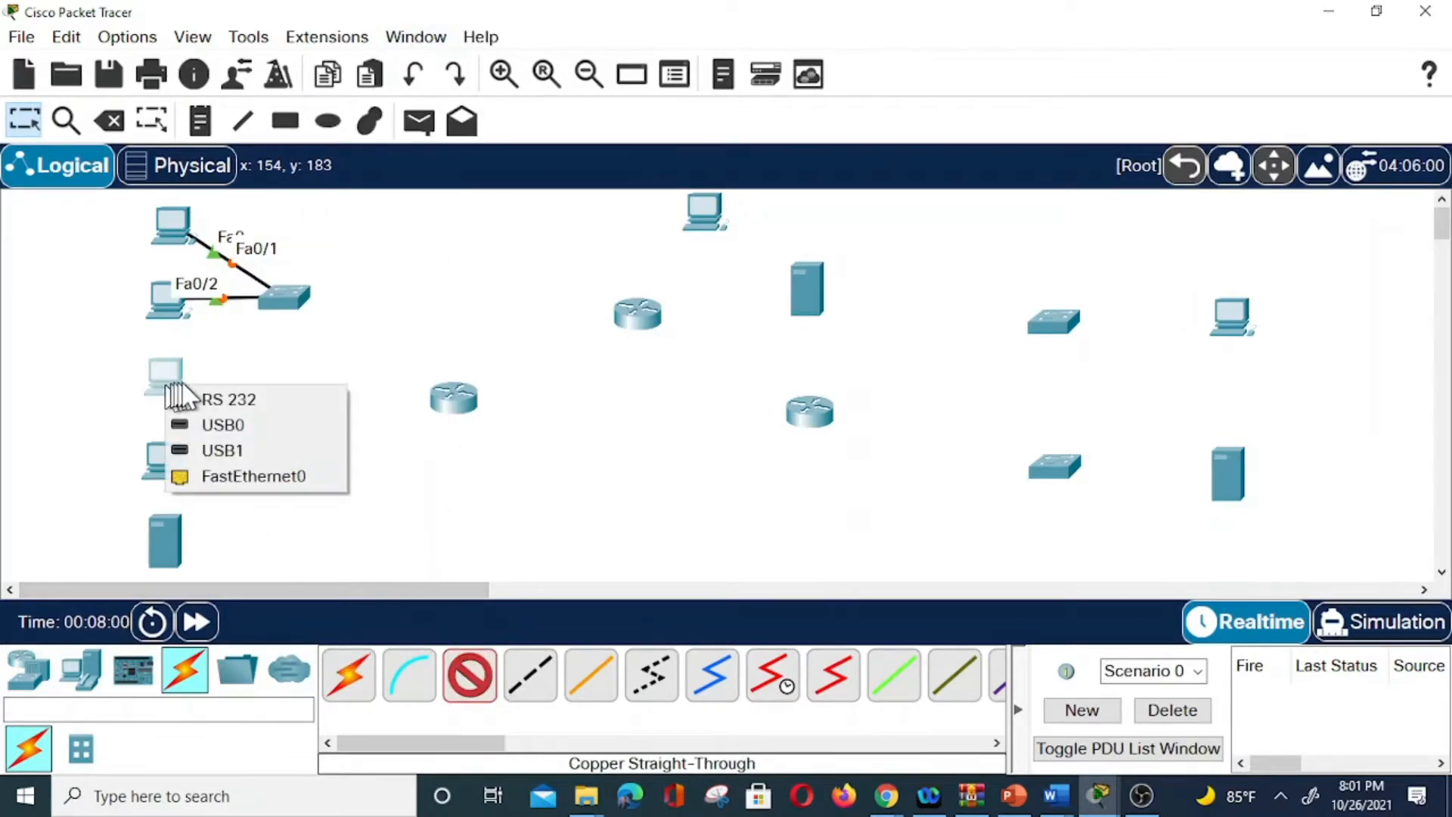
pyautogui.click(250, 475)
pyautogui.click(285, 298)
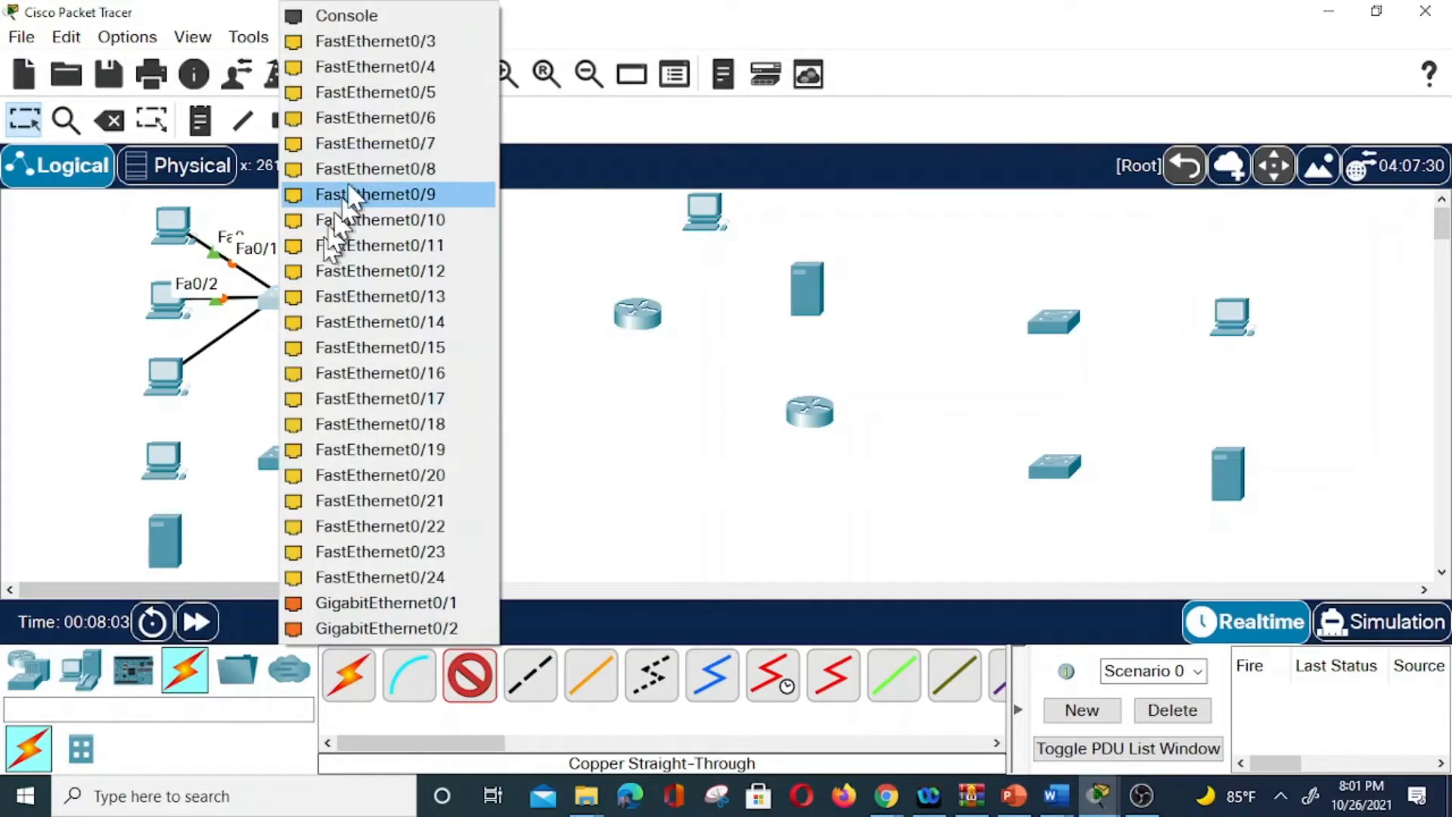
pyautogui.click(382, 41)
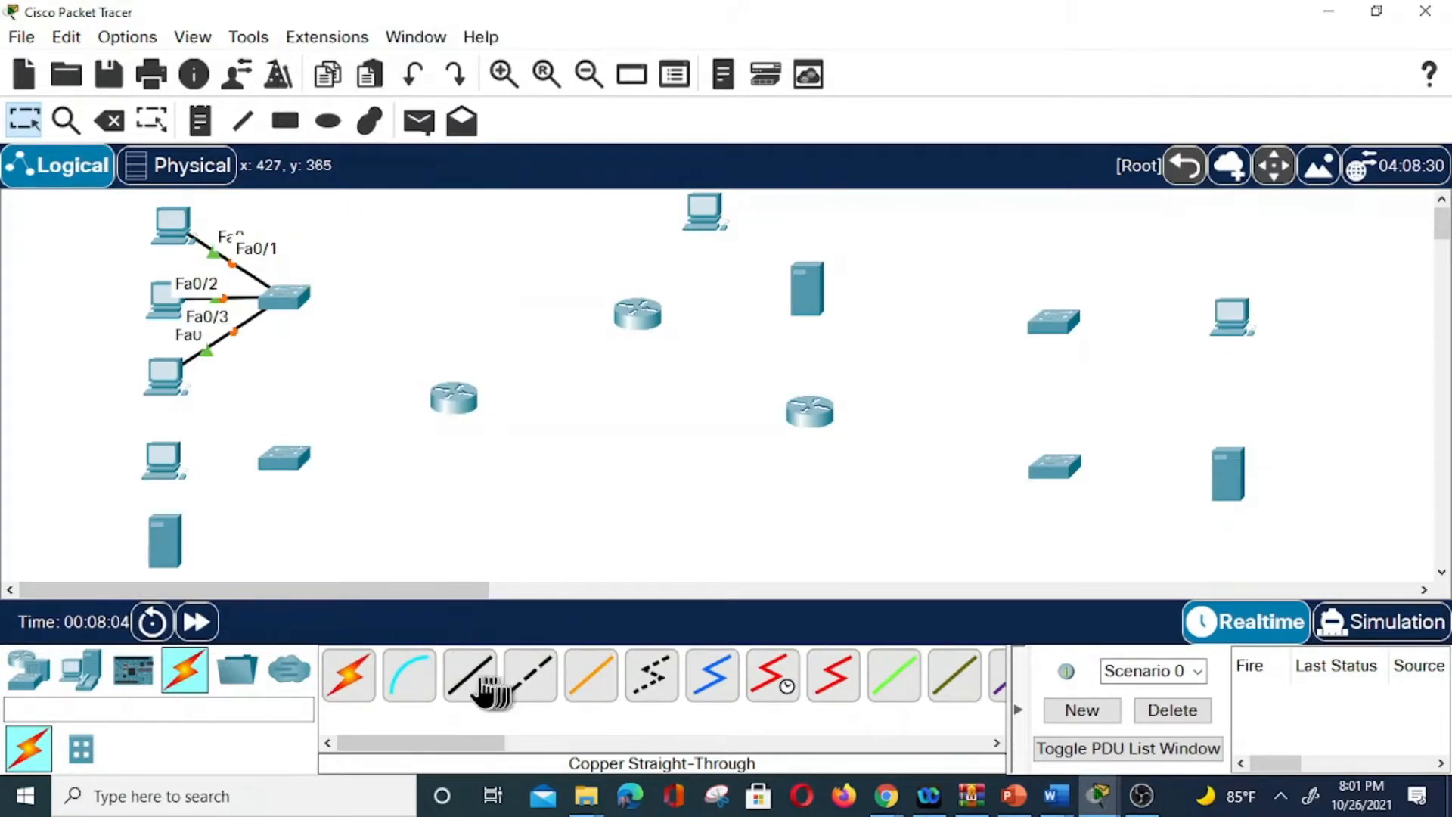
# Connect the fourth PC and the bottom-left server to lower switch ports Fa0/1 and Fa0/2.
pyautogui.click(162, 471)
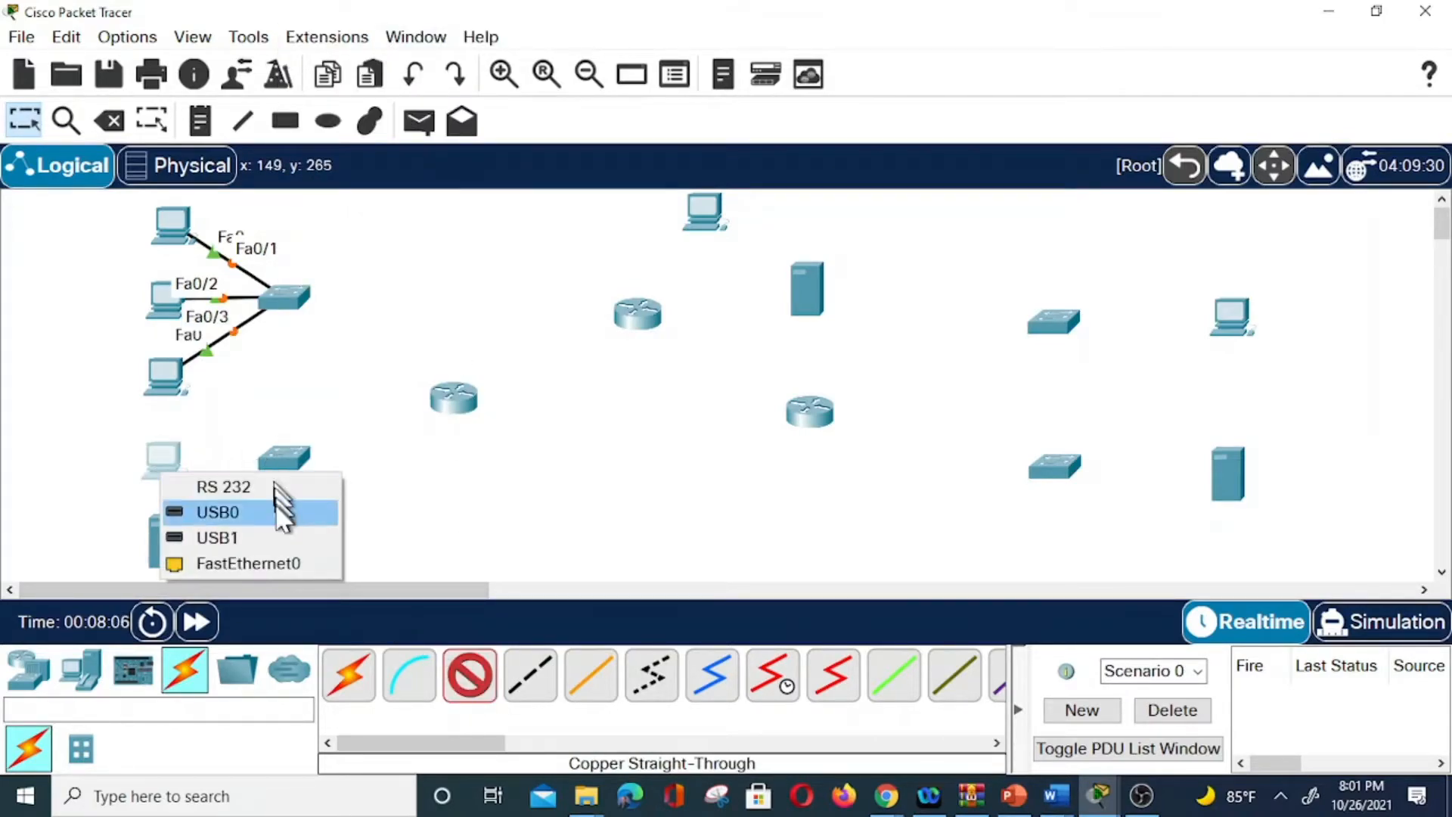
pyautogui.click(284, 564)
pyautogui.click(290, 458)
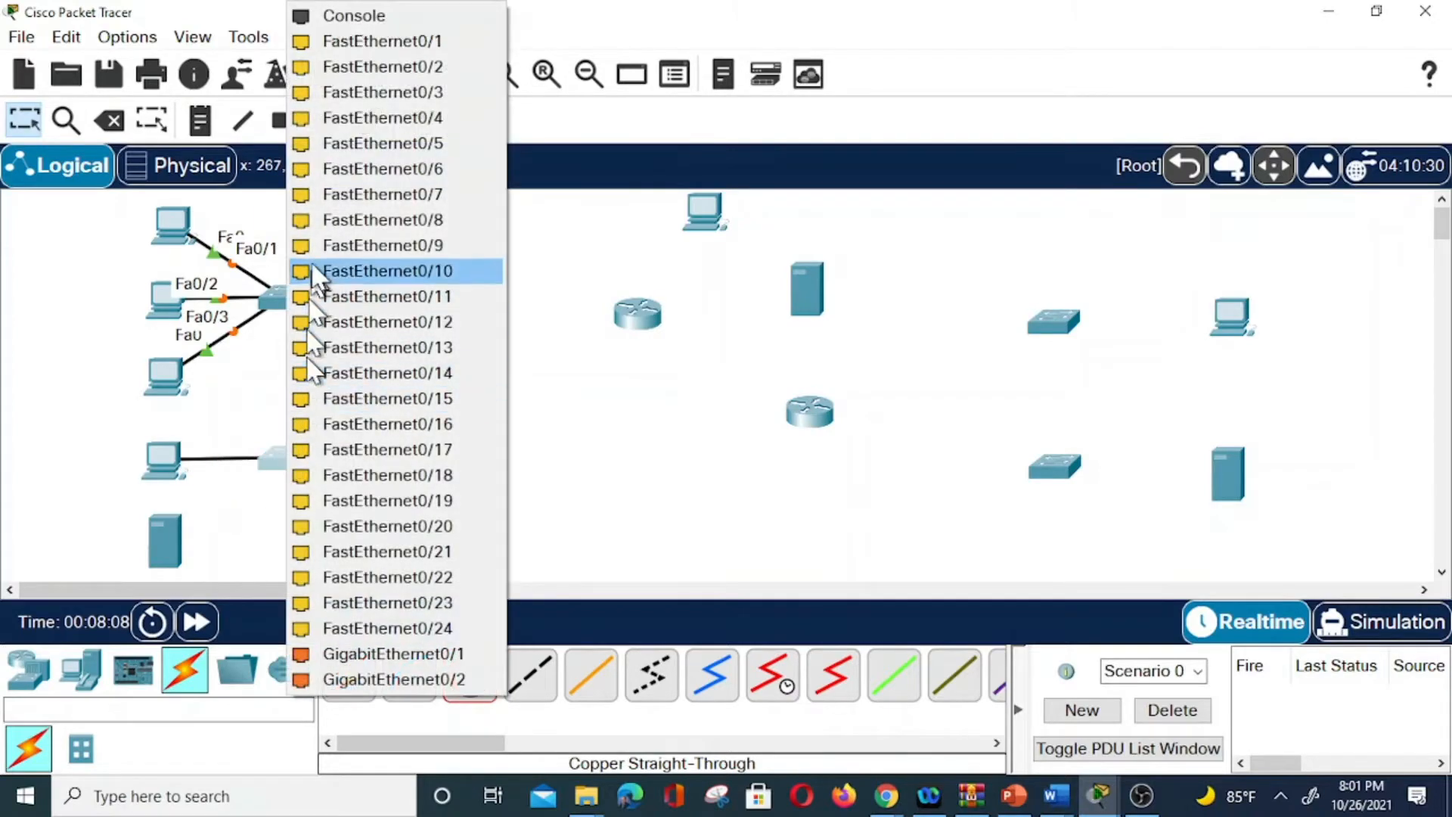
pyautogui.click(387, 41)
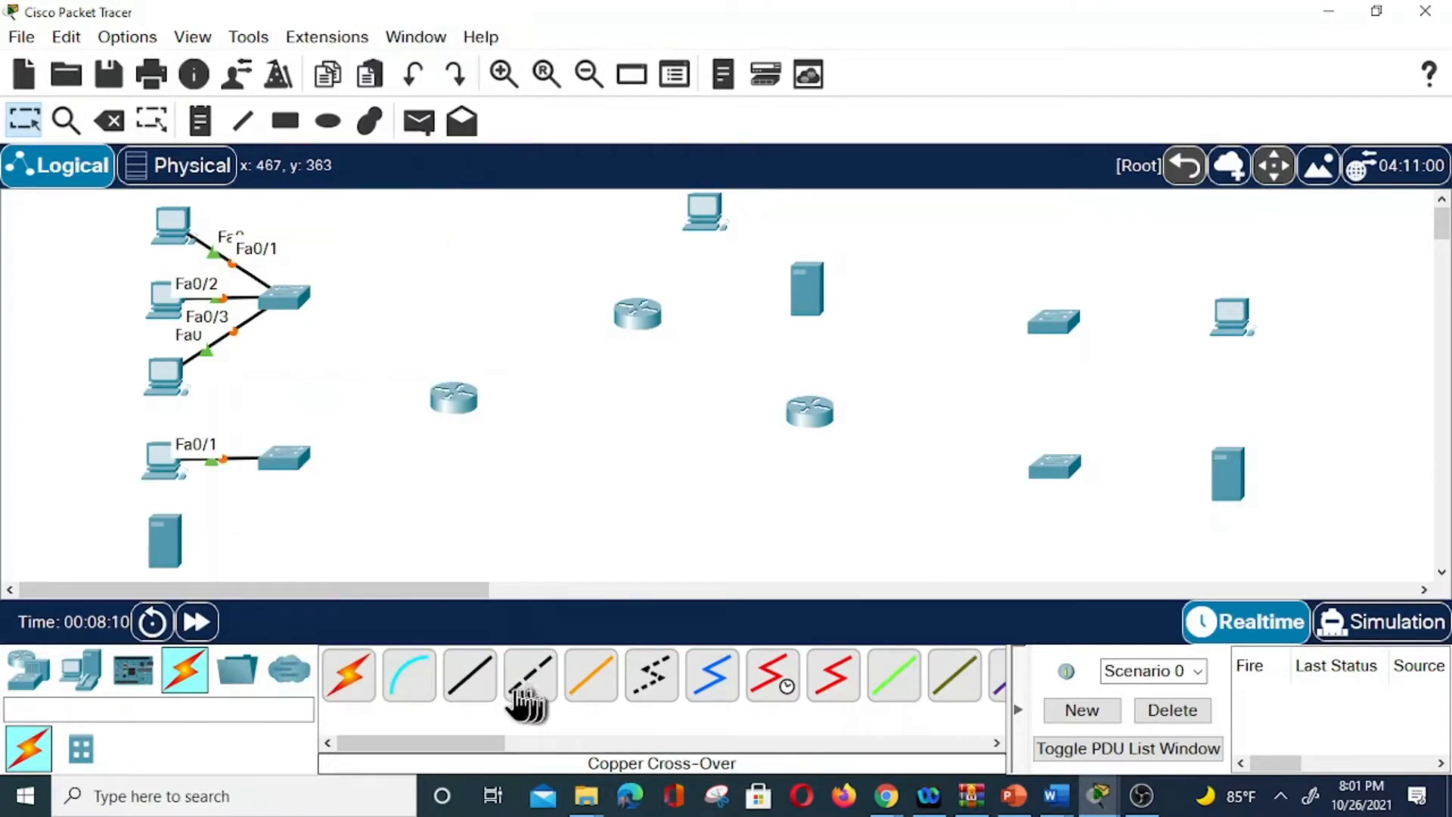
pyautogui.click(476, 675)
pyautogui.click(178, 555)
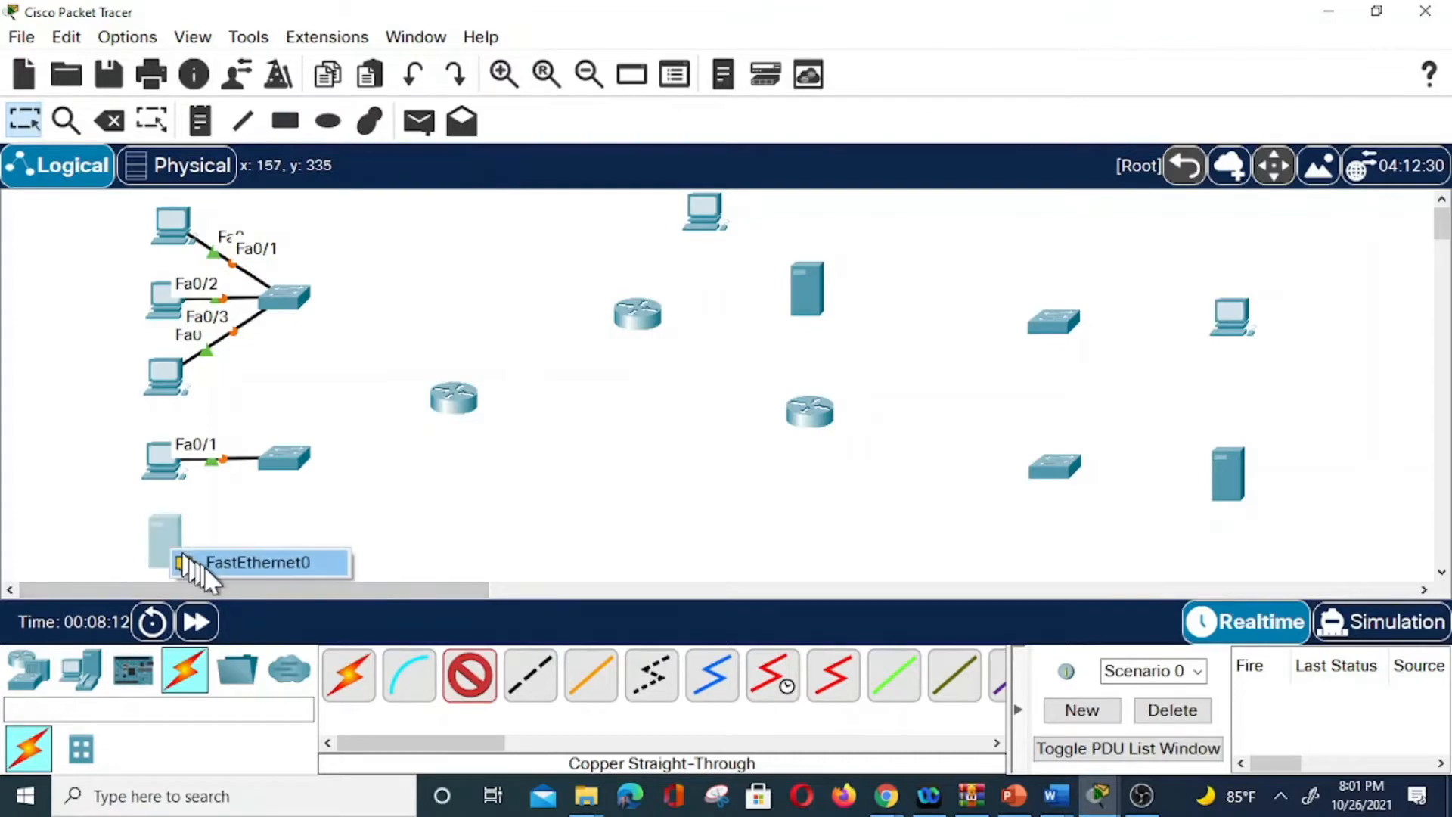
pyautogui.click(231, 562)
pyautogui.click(279, 459)
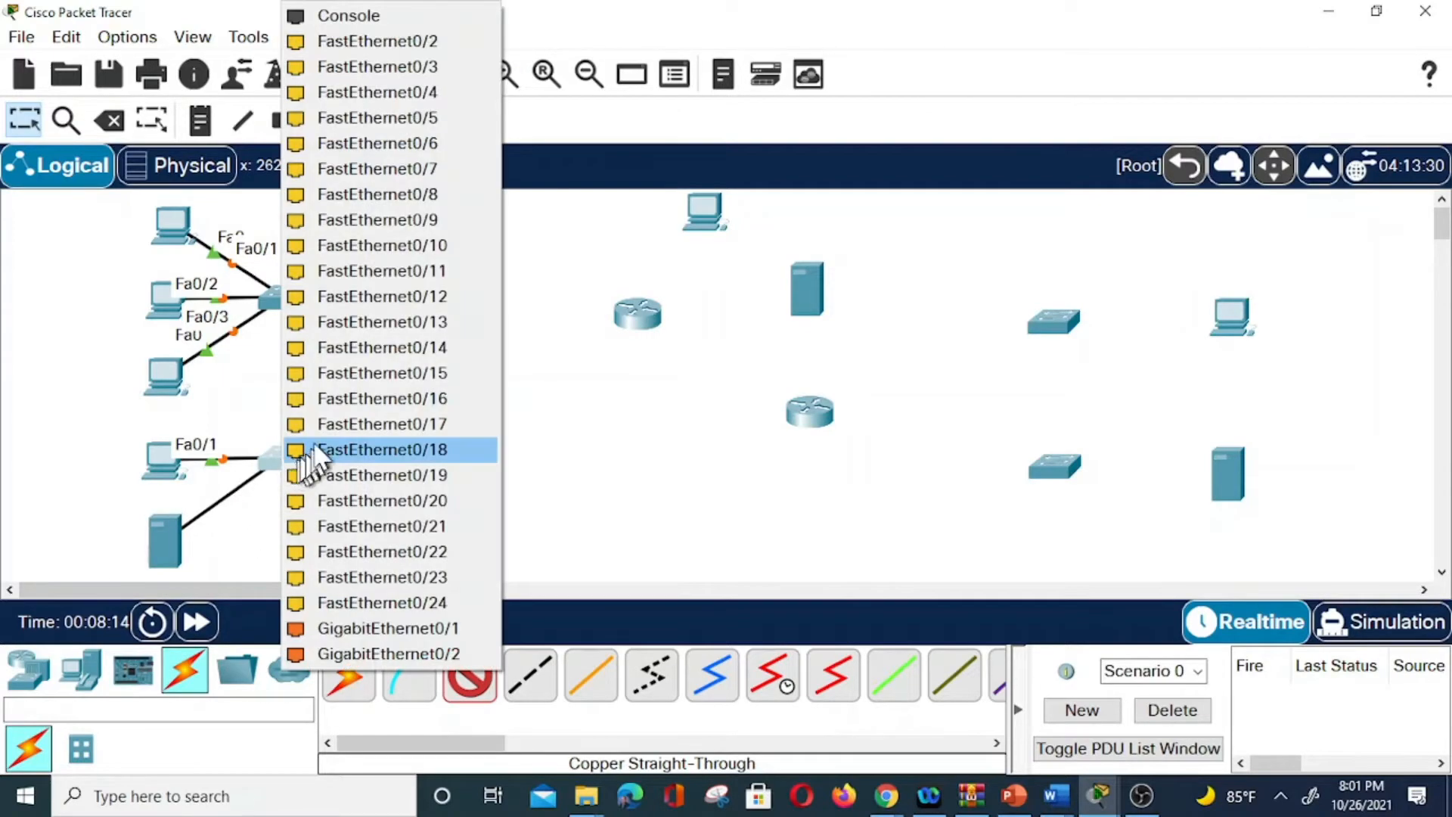
pyautogui.click(404, 42)
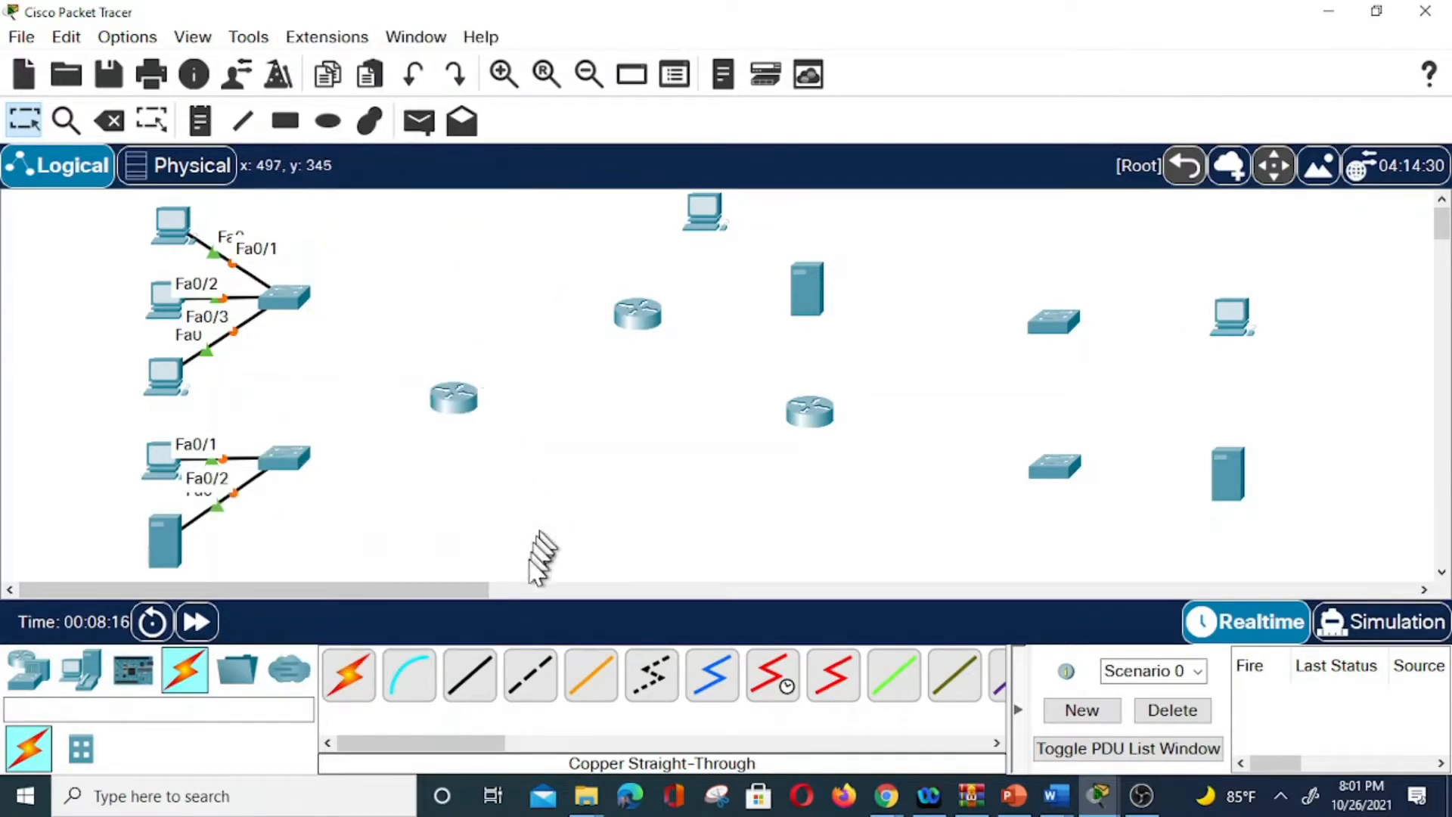
# Uplink the lower switch Gig0/1 to router Gig0/0/1 and the upper switch Gig0/1 to router Gig0/0/0.
pyautogui.click(493, 703)
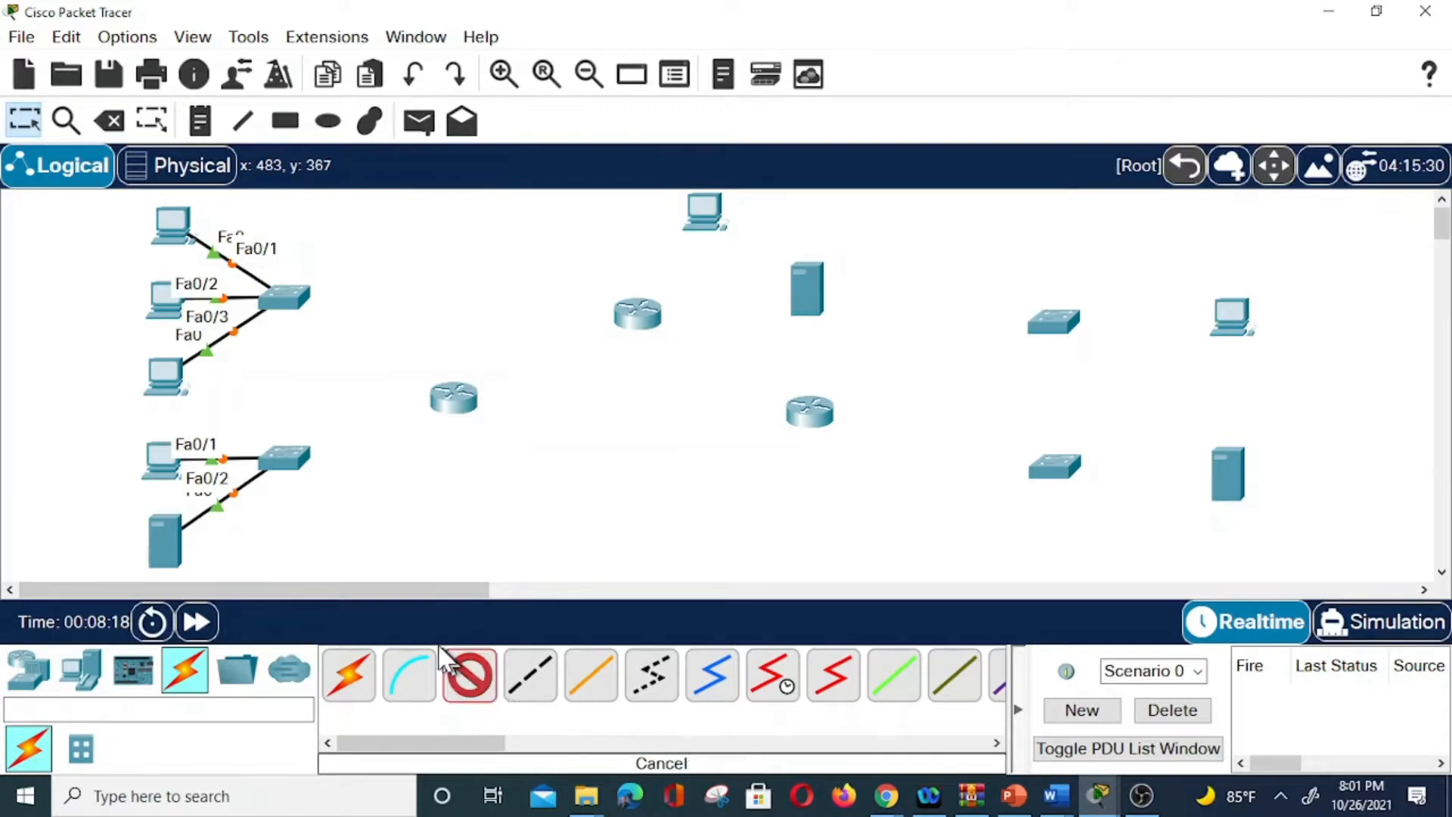
pyautogui.click(295, 465)
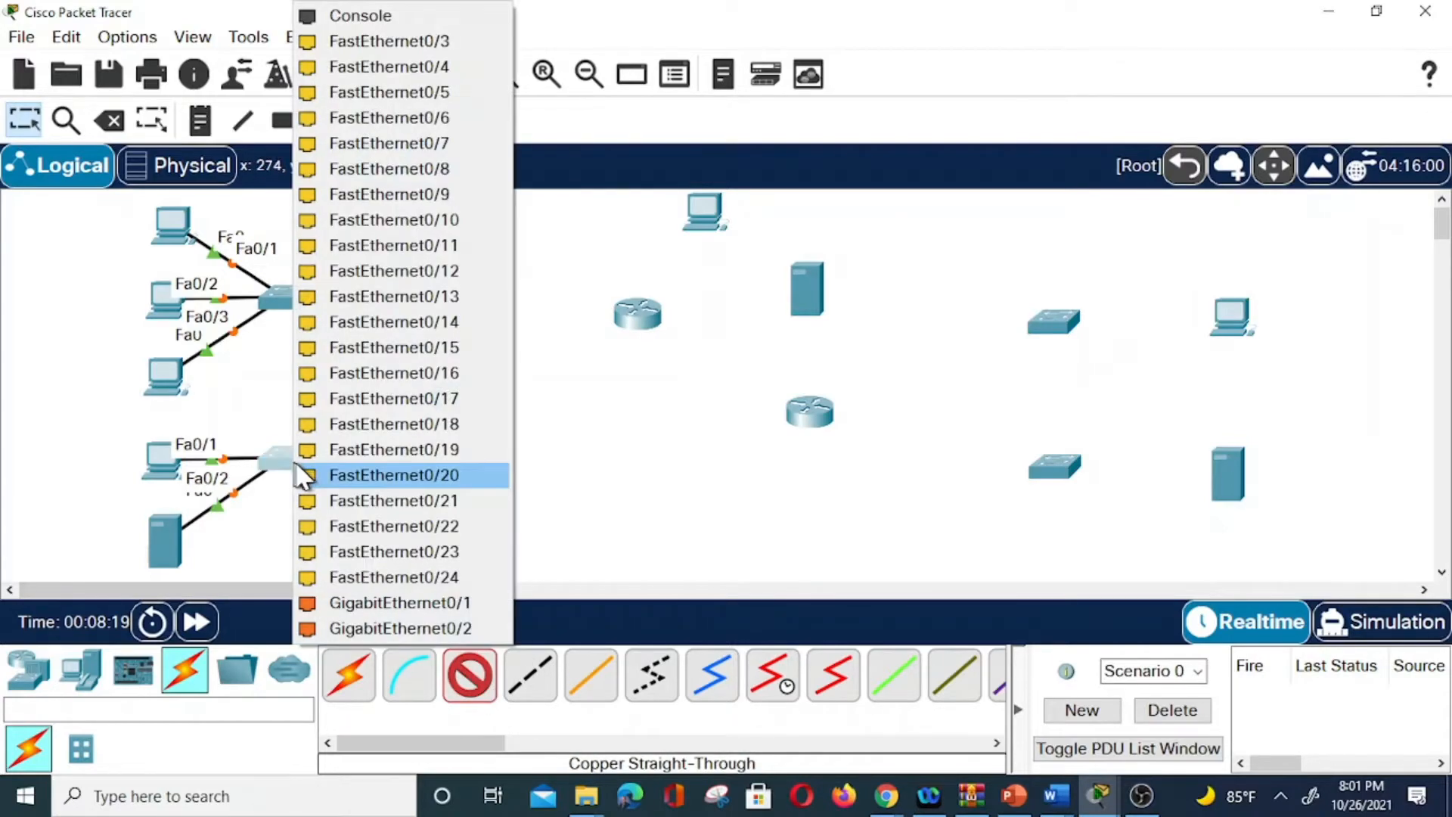
pyautogui.click(370, 603)
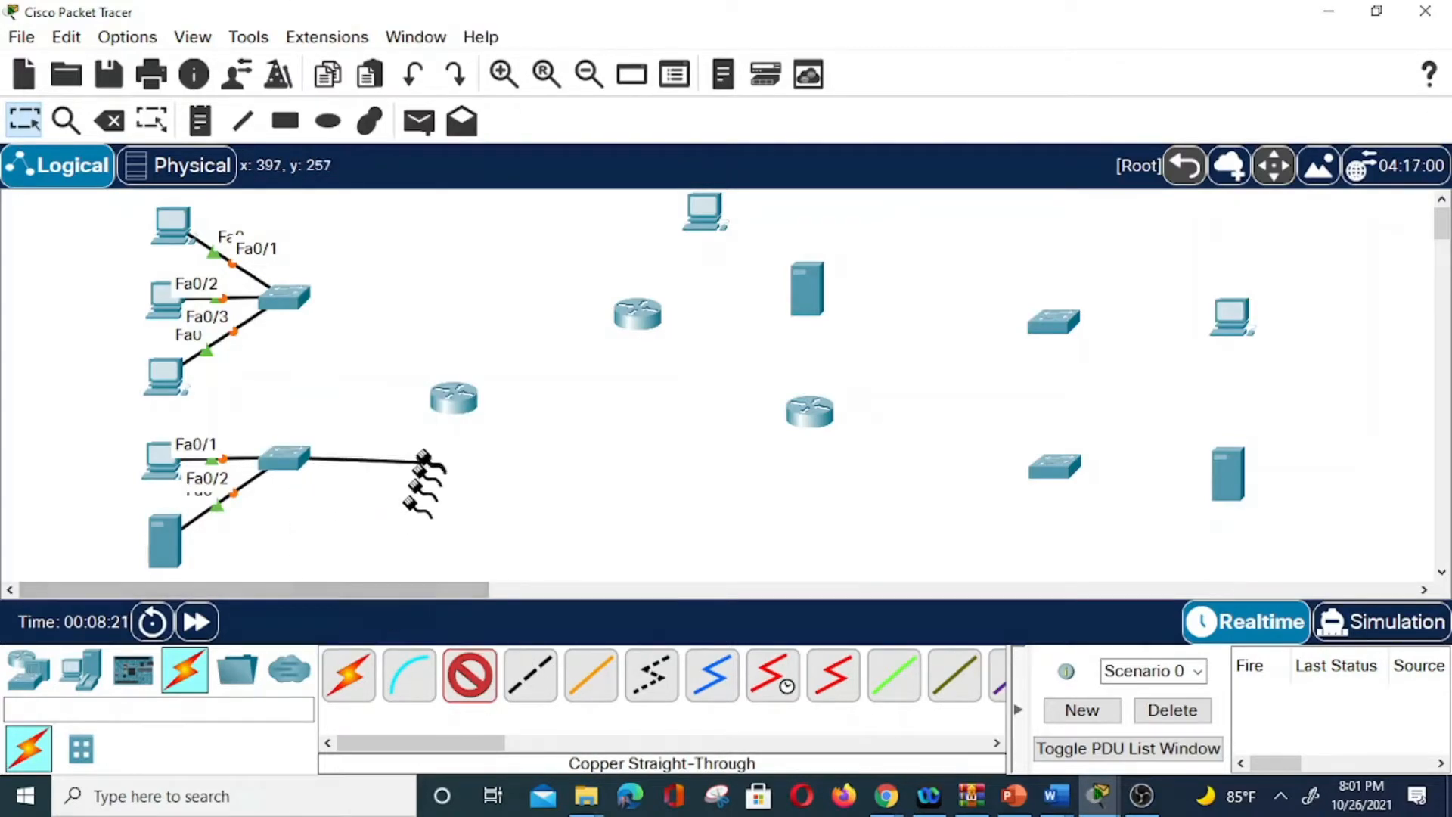
pyautogui.click(453, 399)
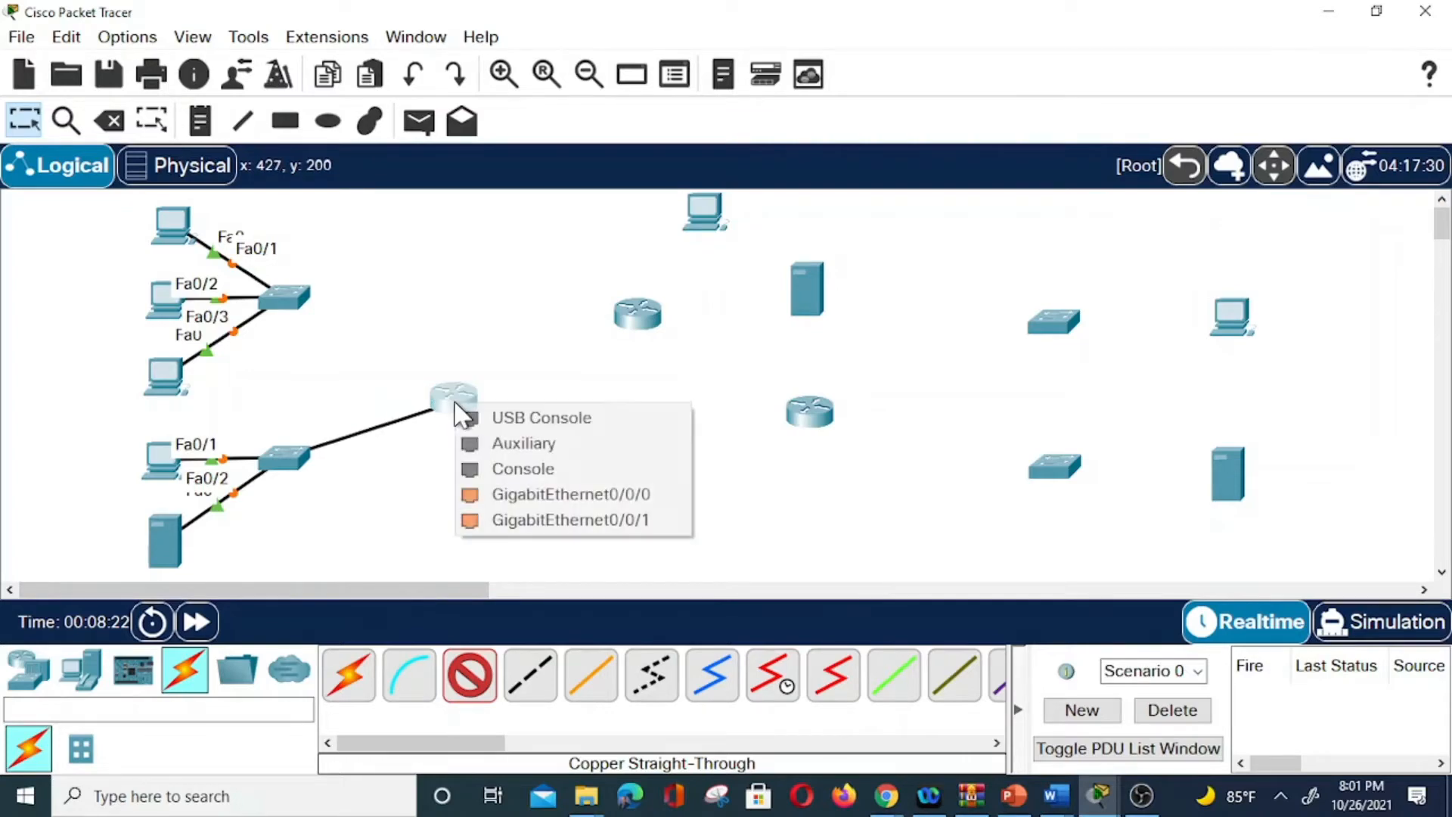
pyautogui.click(560, 520)
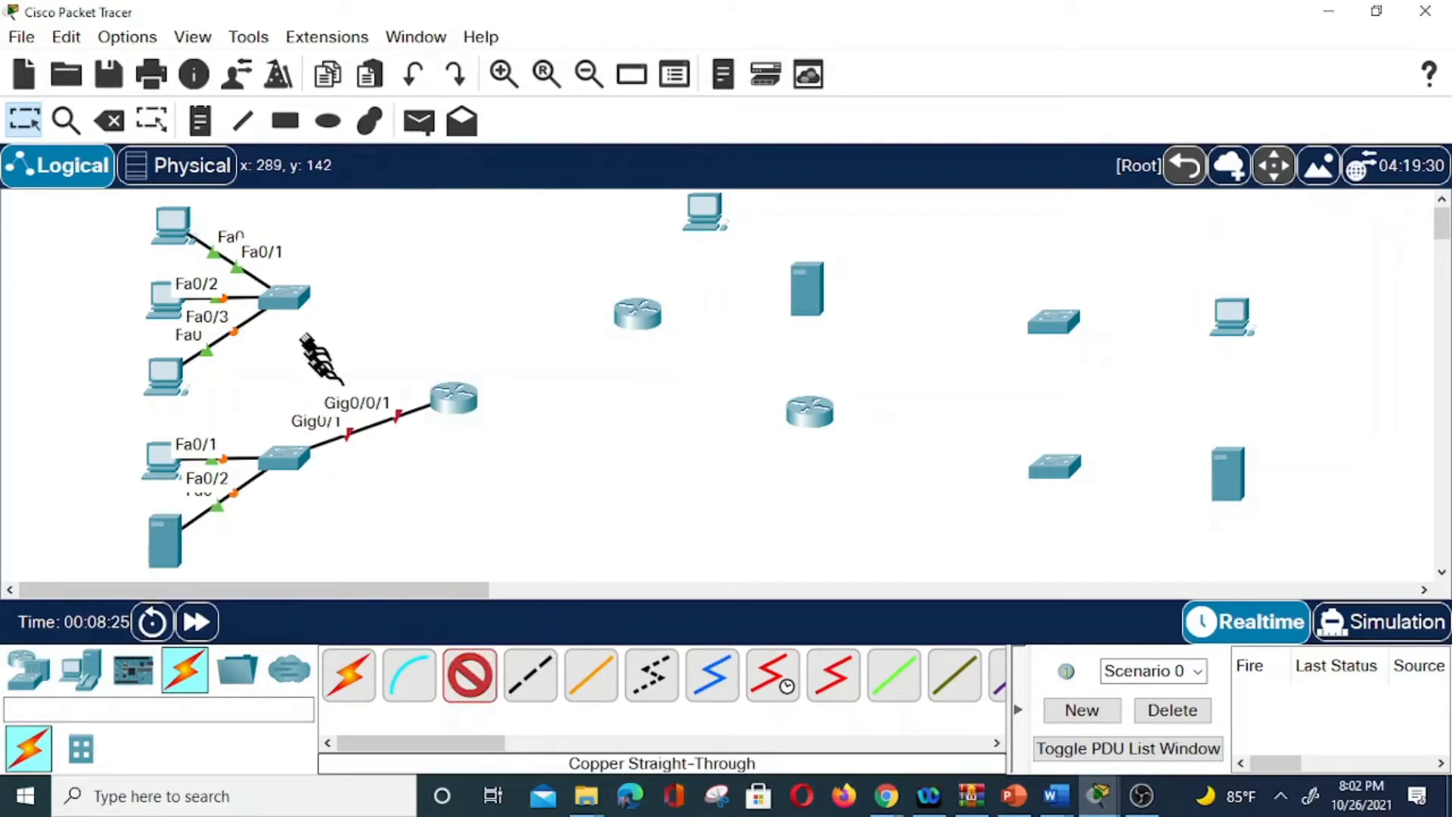
pyautogui.click(286, 297)
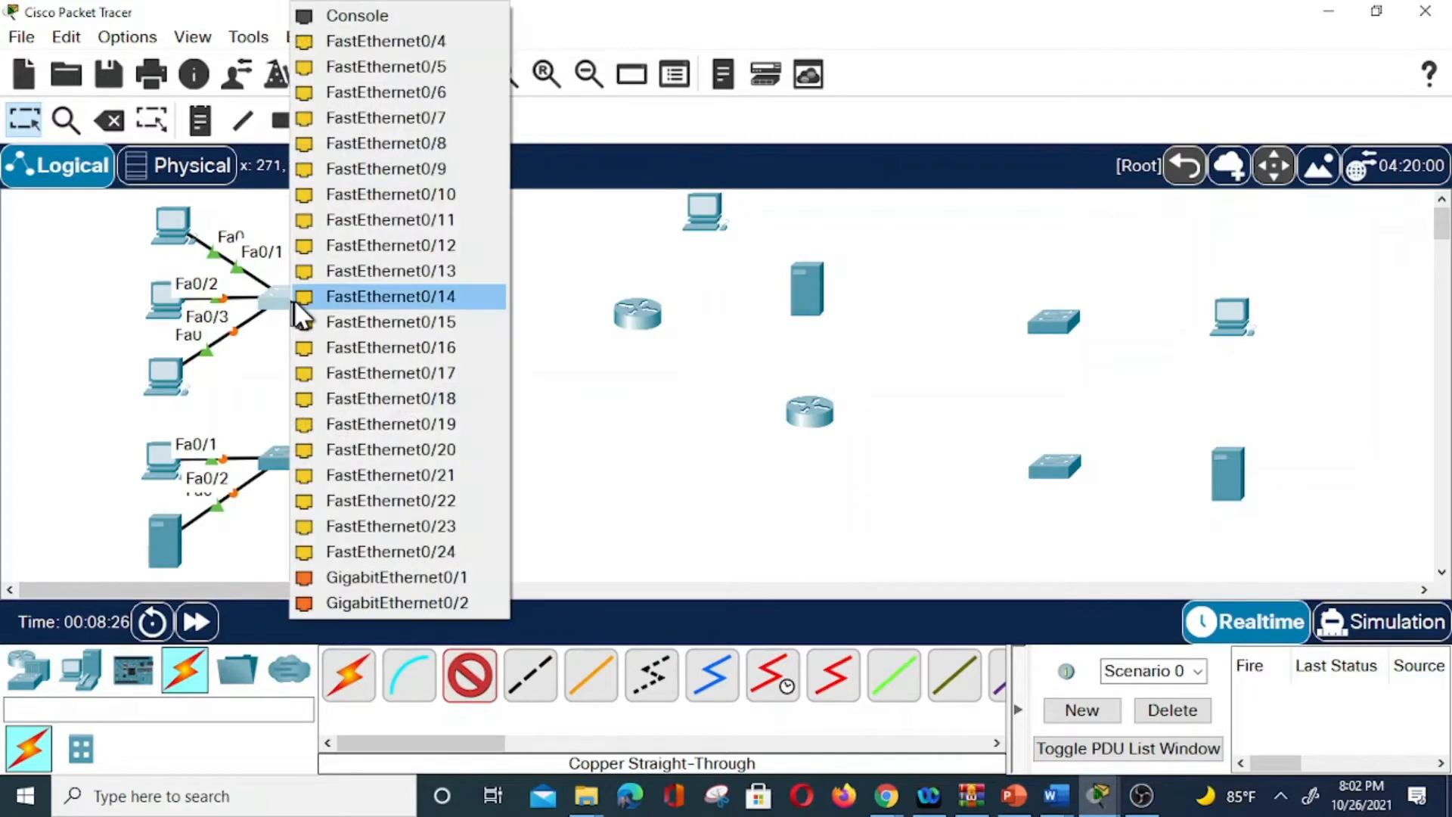
pyautogui.click(418, 582)
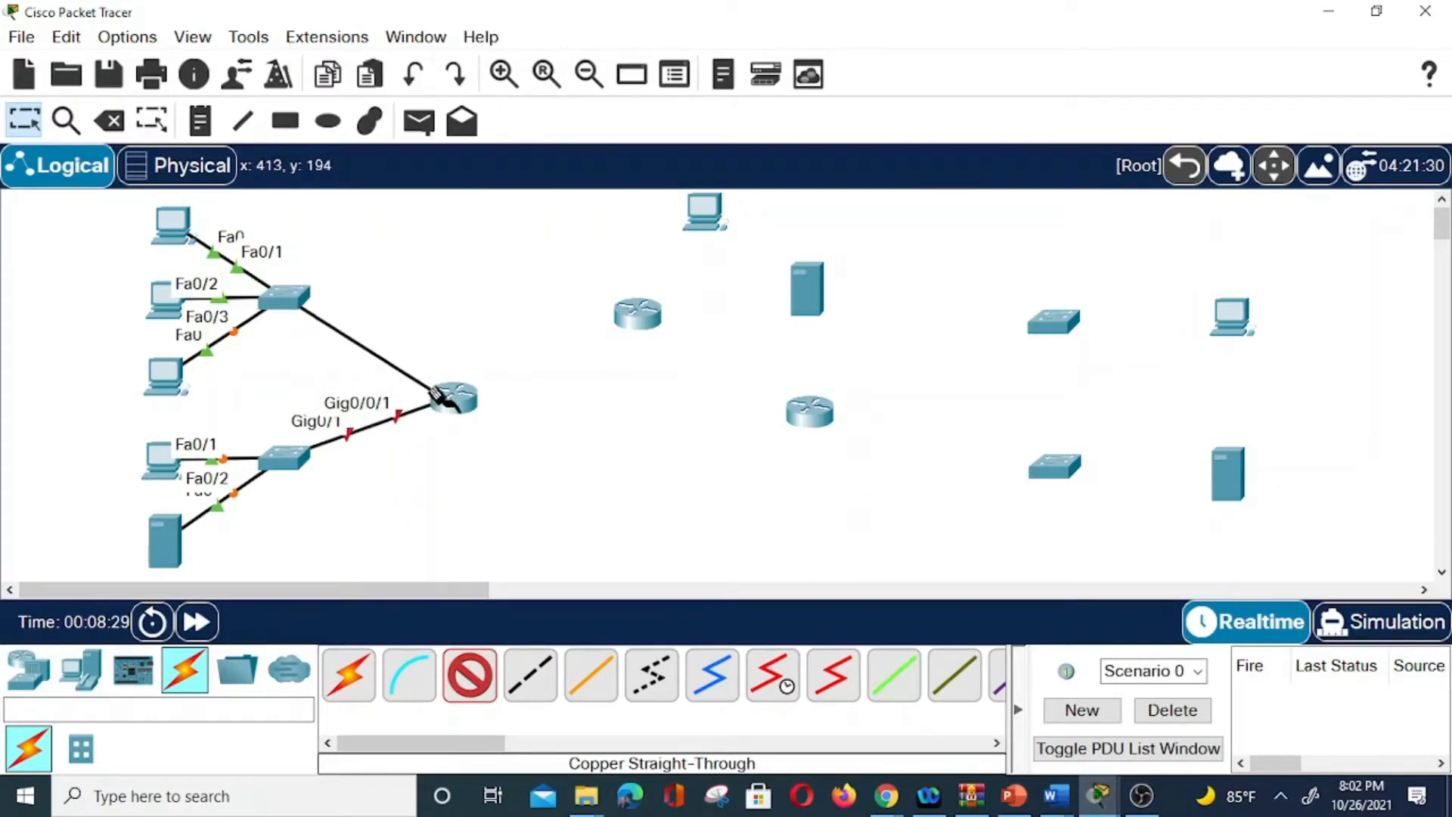
pyautogui.click(454, 400)
pyautogui.click(558, 492)
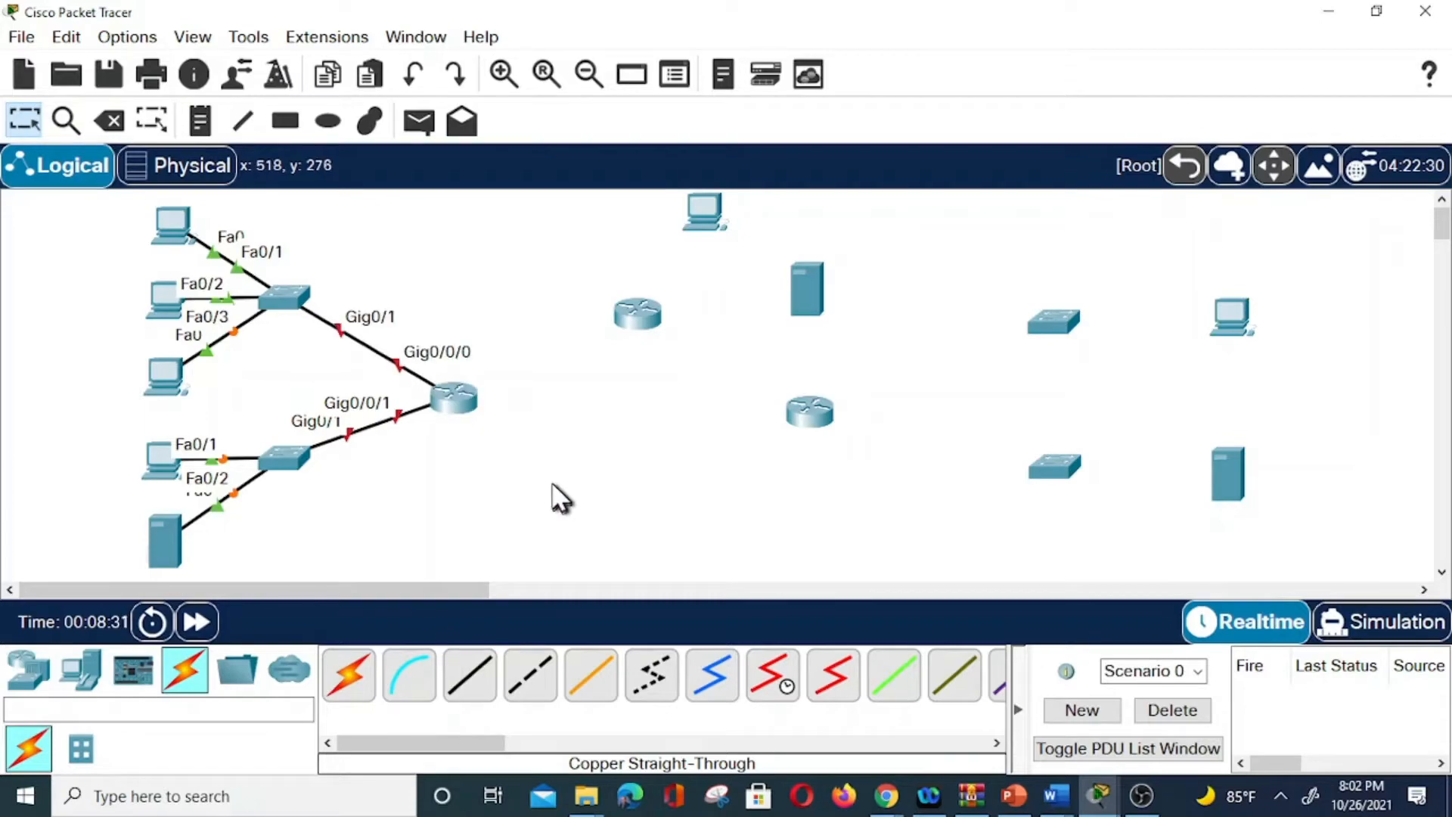
# Connect the right PC to the upper-right switch Gig0/1 and the right server to the lower-right switch Fa0/1.
pyautogui.click(469, 674)
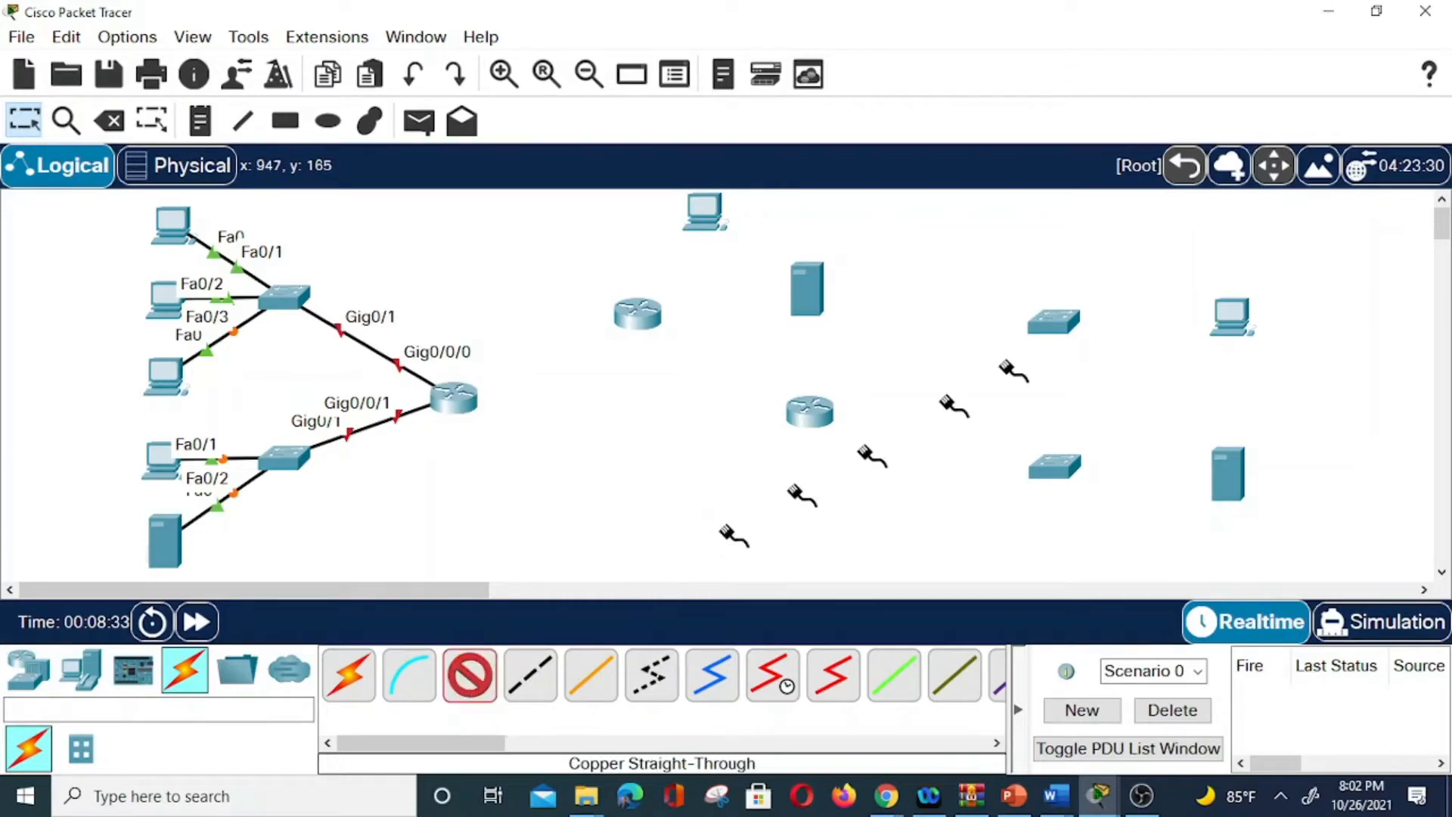
pyautogui.click(1237, 314)
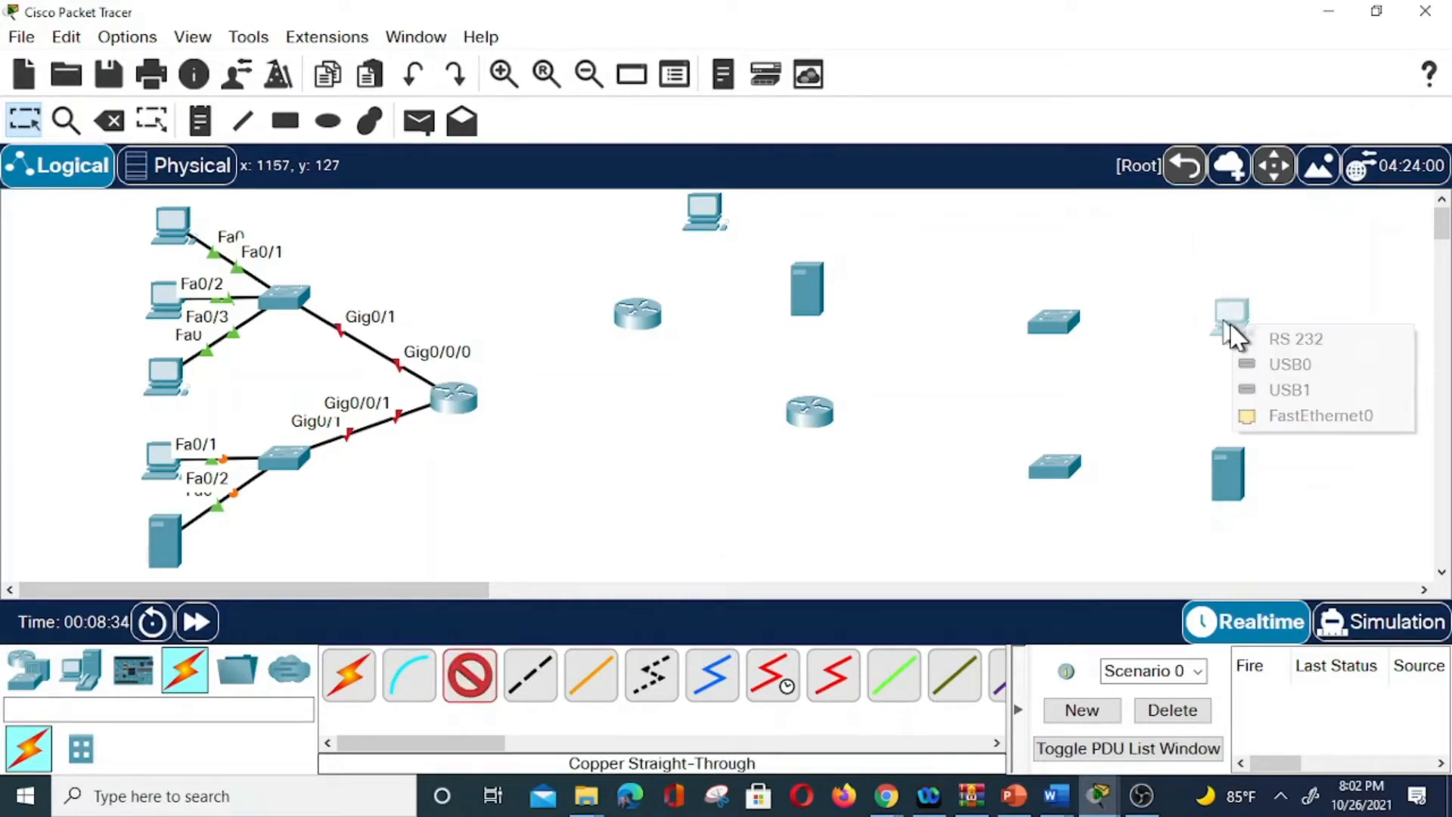
pyautogui.click(1291, 412)
pyautogui.click(1069, 322)
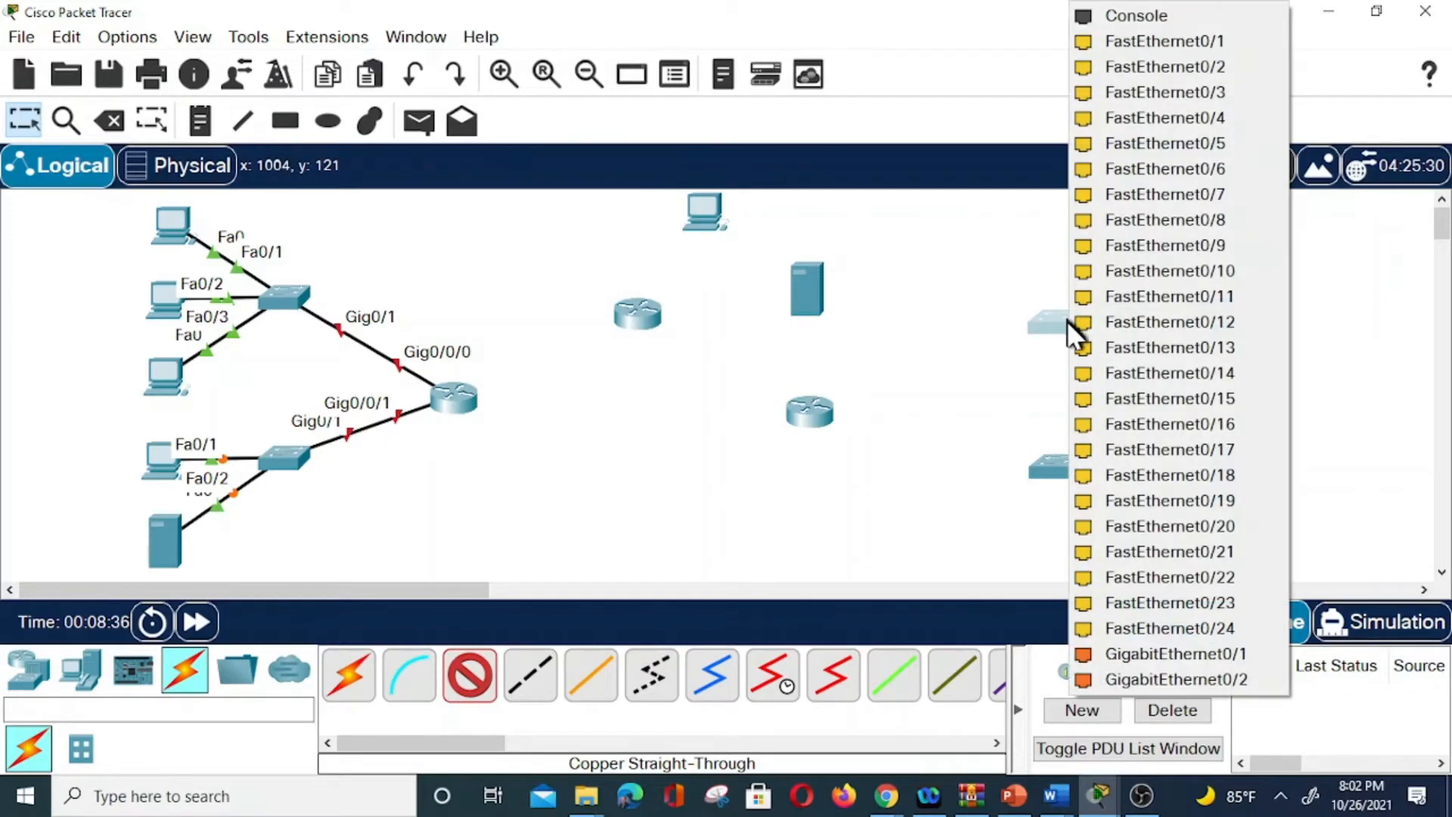
pyautogui.click(1132, 652)
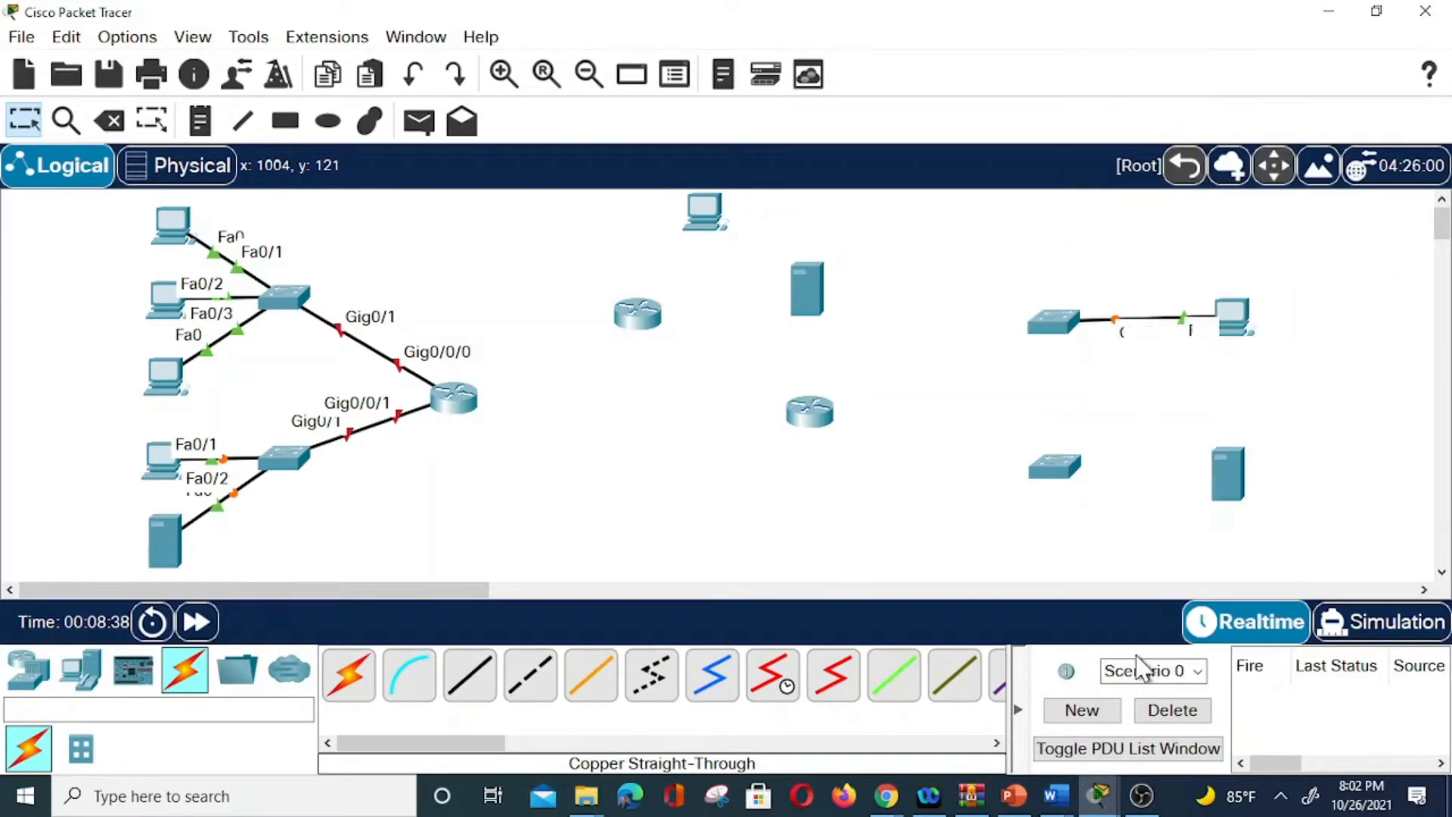
pyautogui.click(465, 684)
pyautogui.click(529, 673)
pyautogui.click(1231, 477)
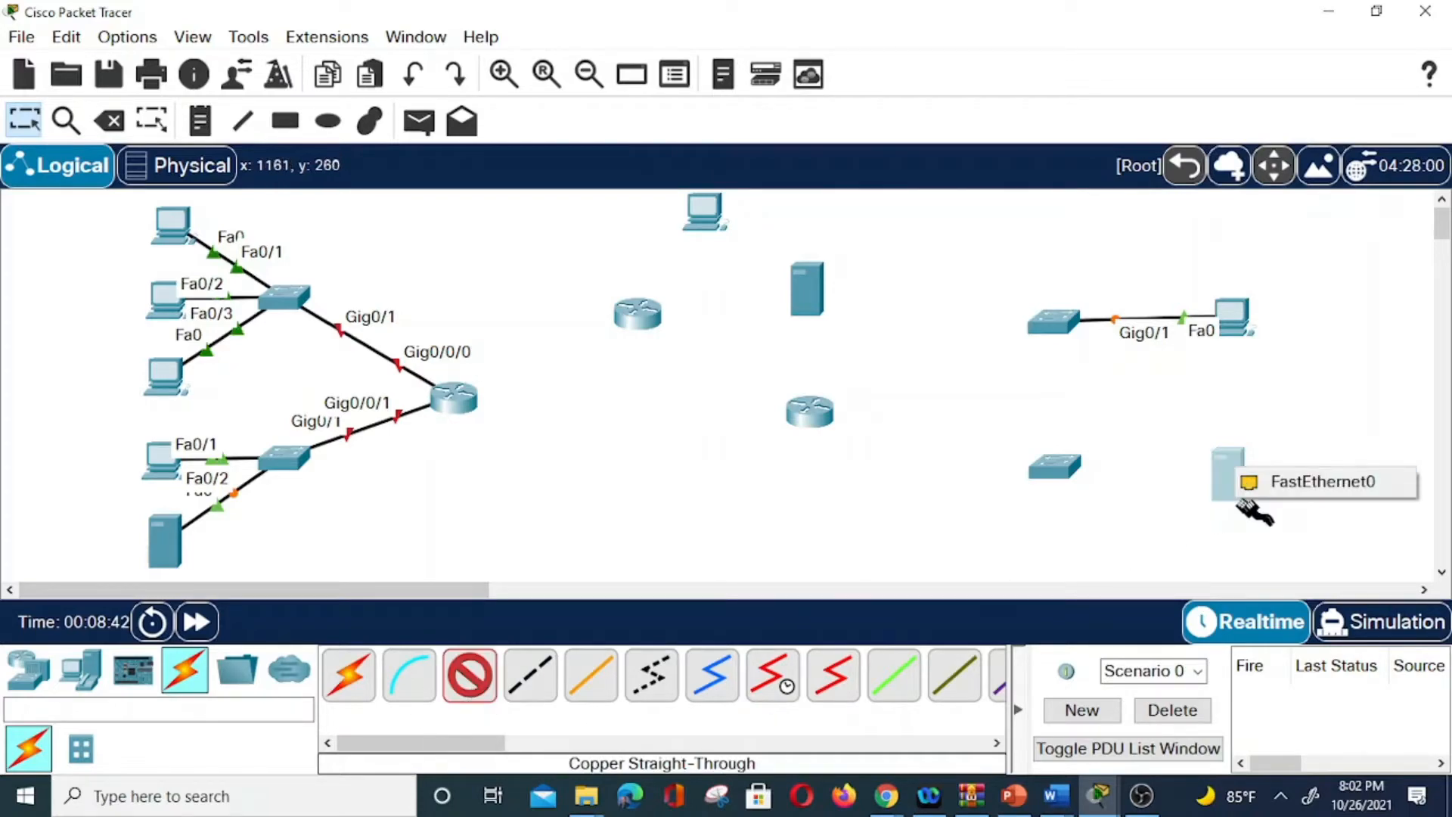
pyautogui.click(1295, 484)
pyautogui.click(1067, 471)
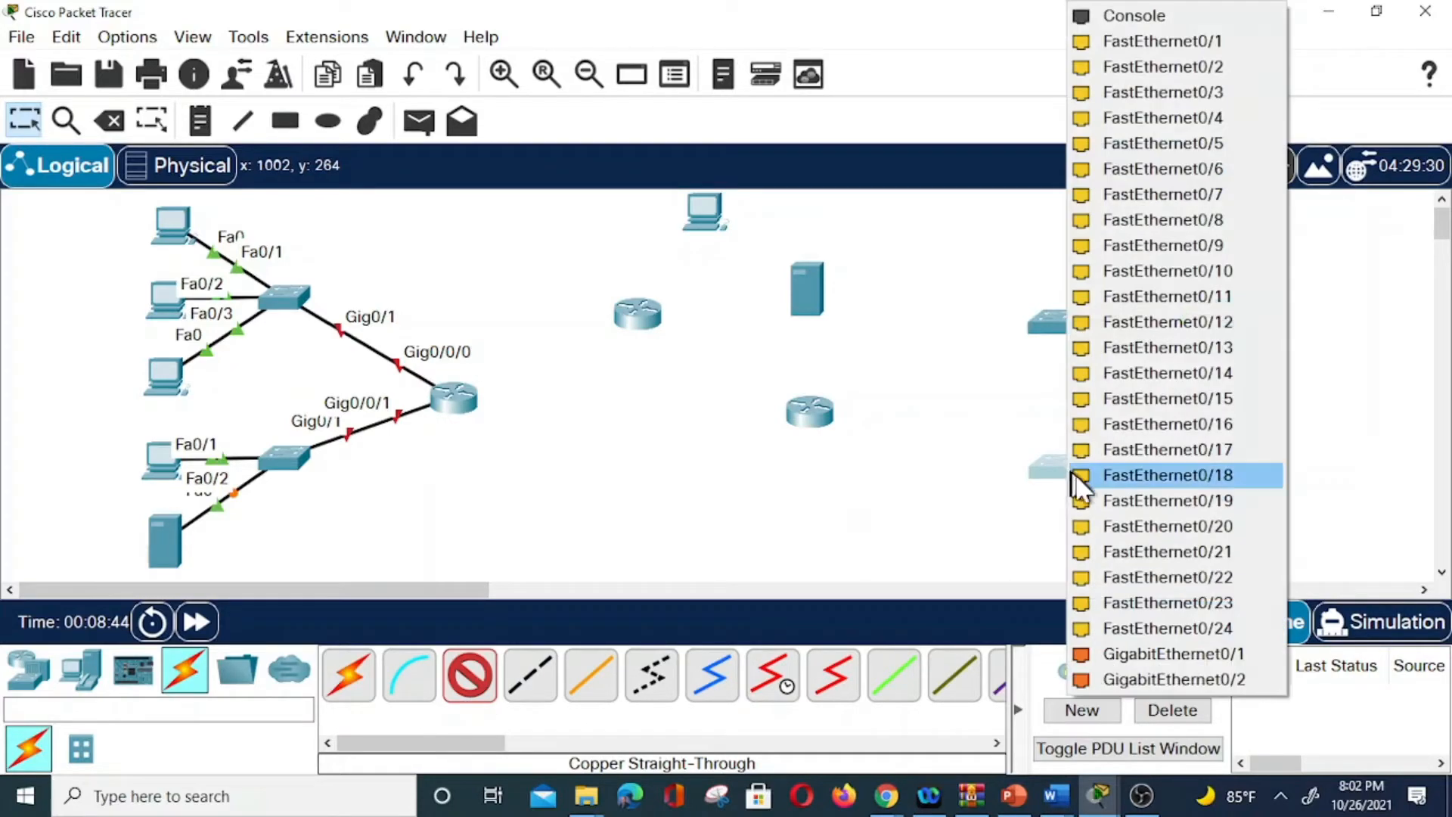
pyautogui.click(1180, 41)
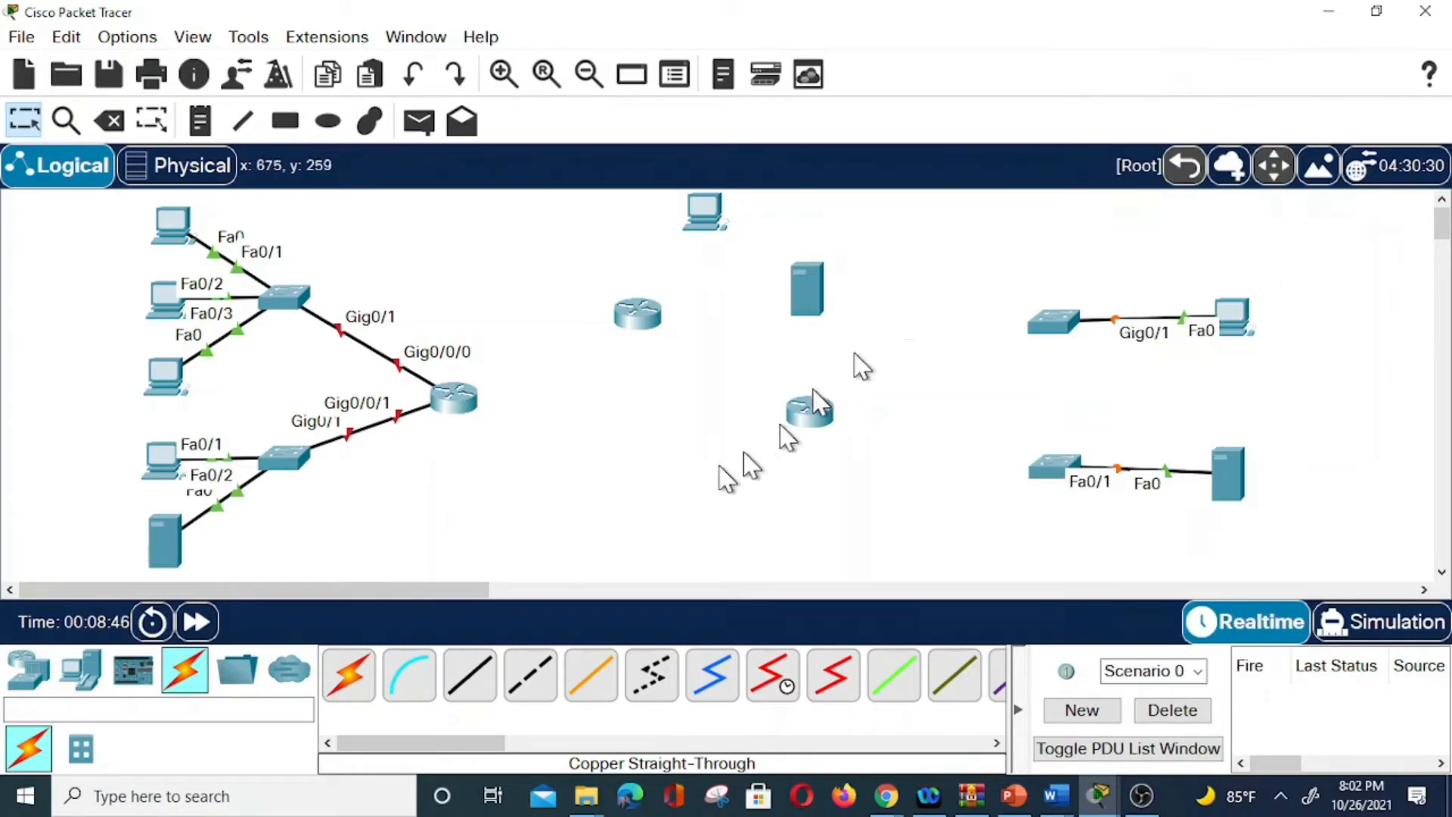
# Link the upper-right switch Gig0/2 to the lower-middle router's Gig0/0/0.
pyautogui.click(473, 675)
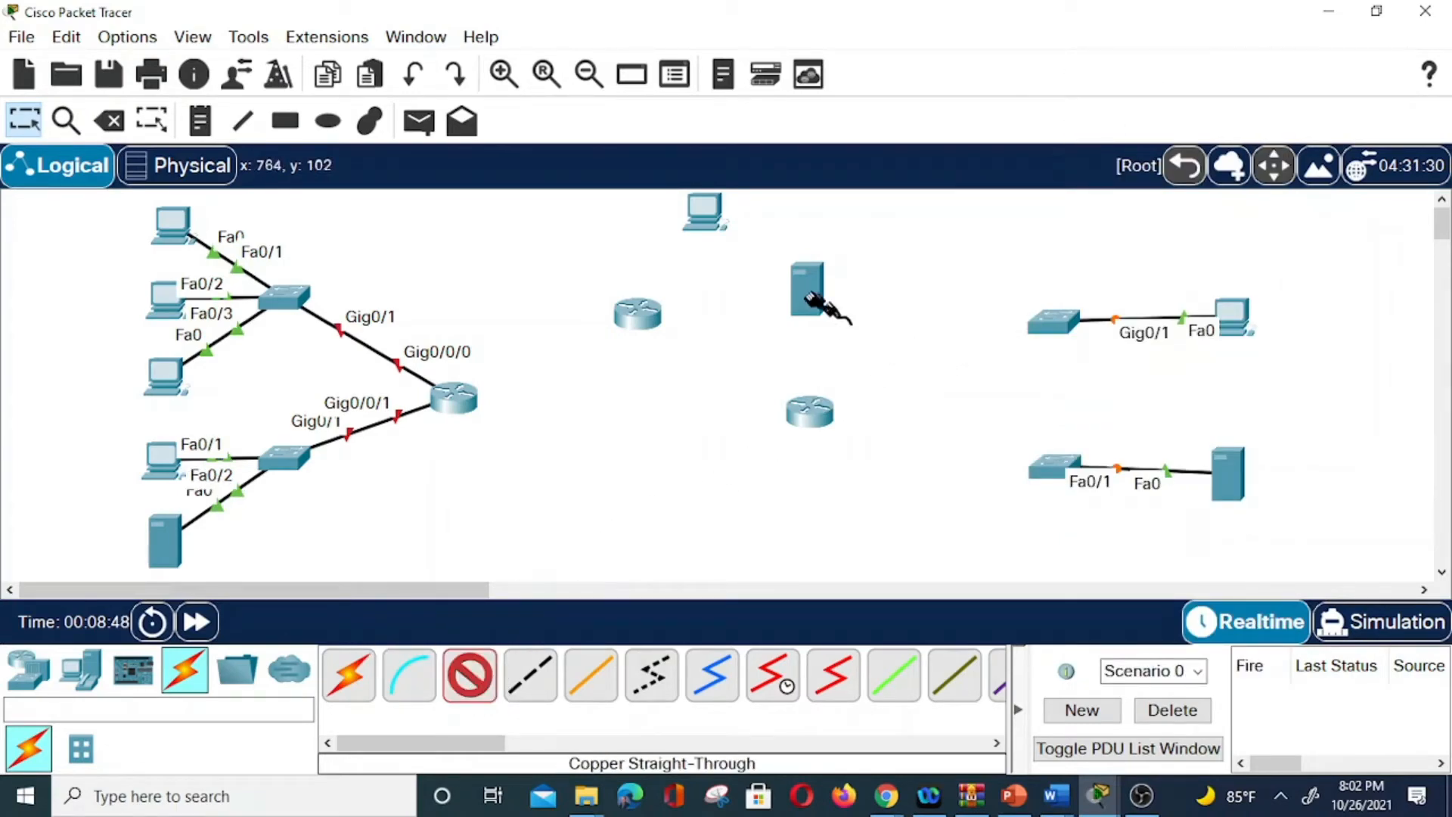
pyautogui.click(1056, 325)
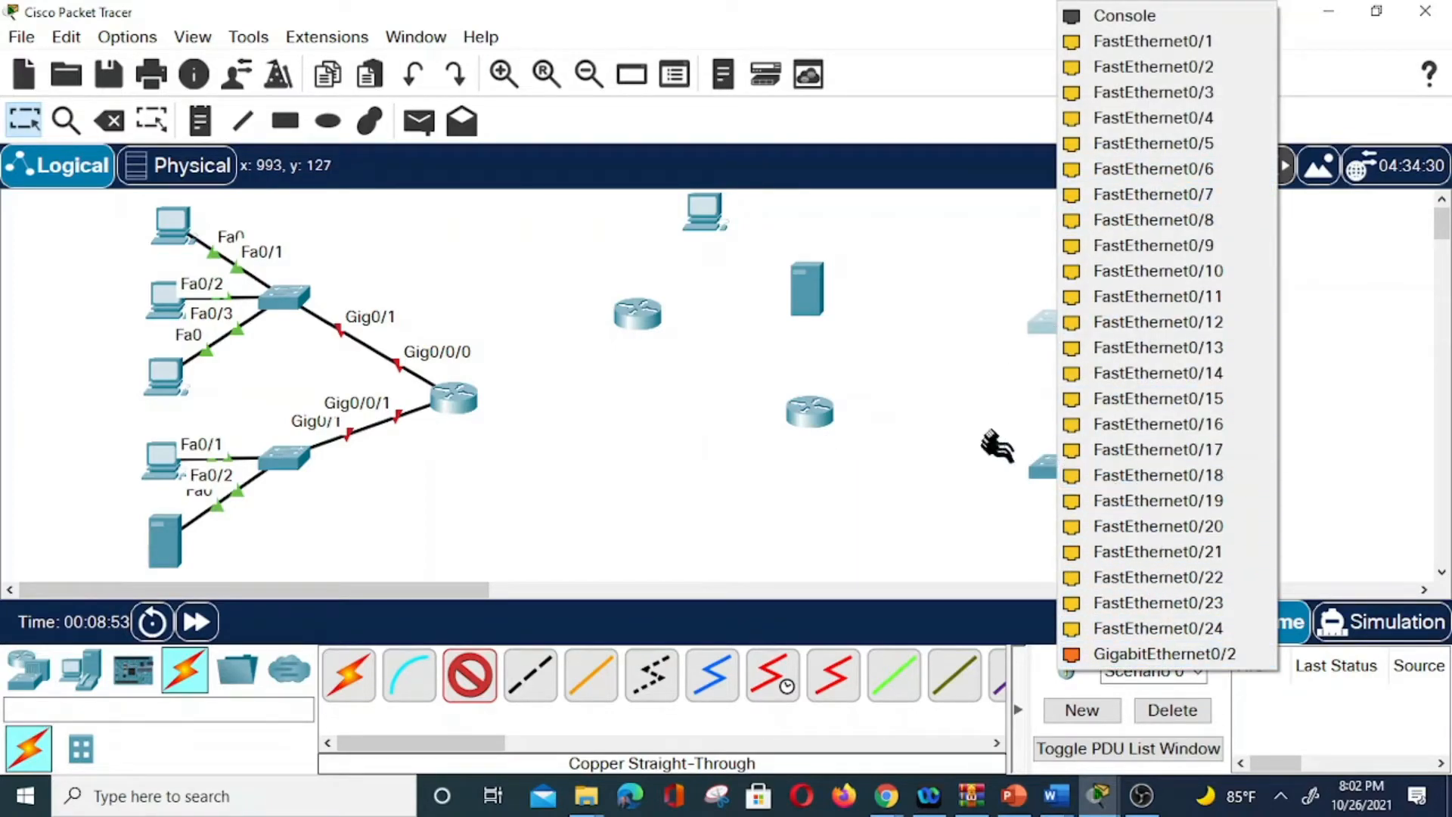
pyautogui.click(1174, 656)
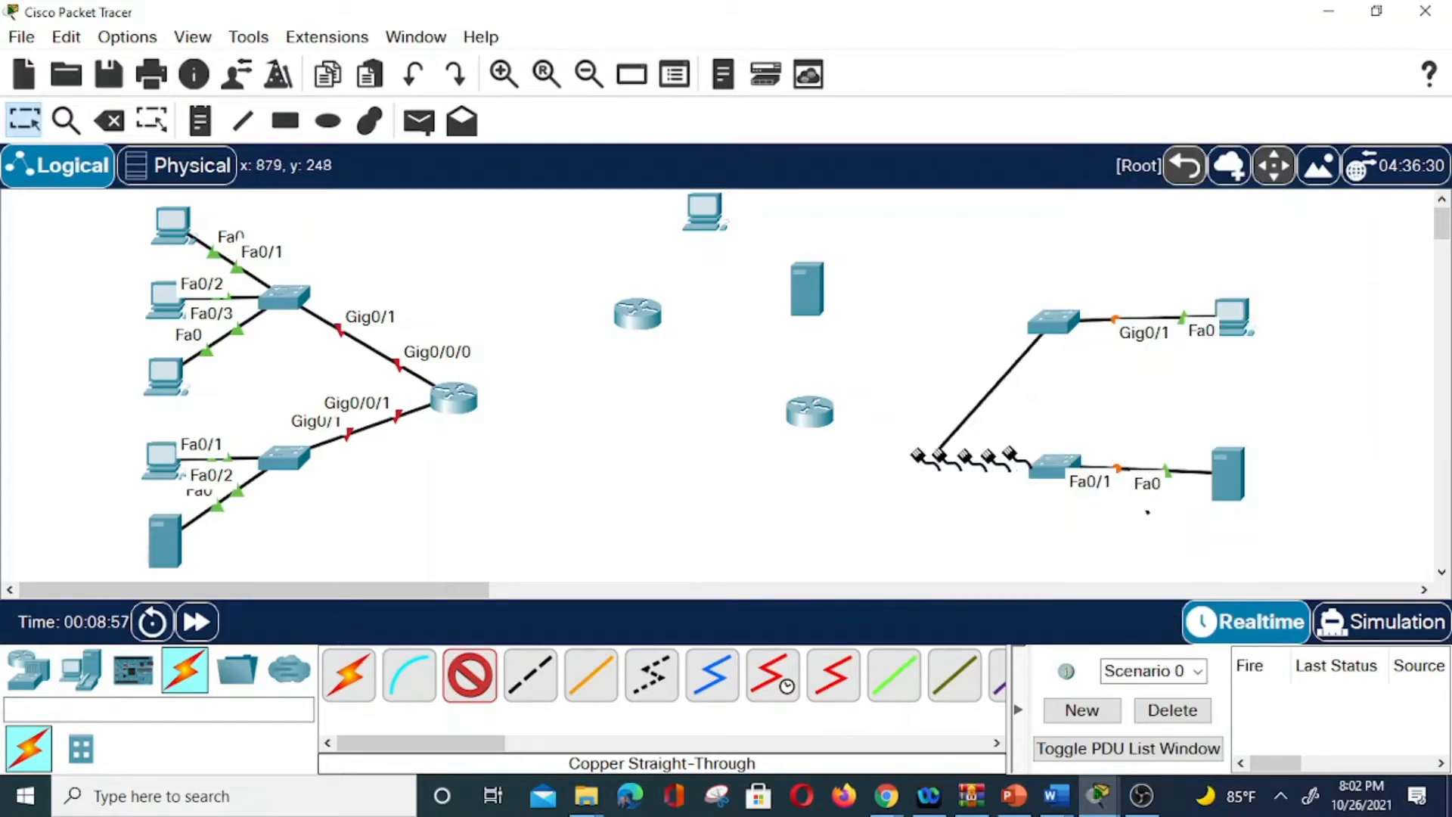
pyautogui.click(810, 413)
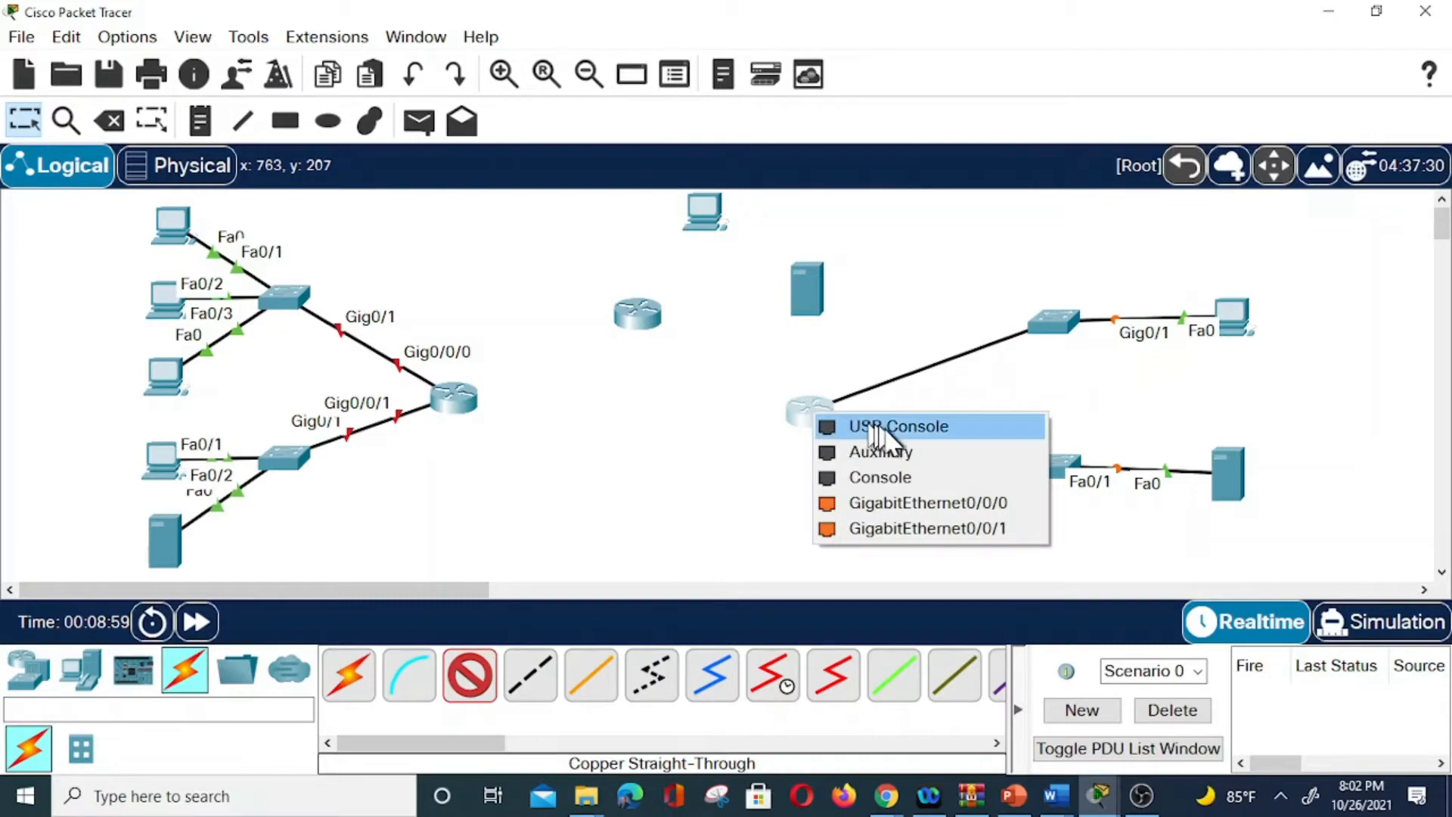
pyautogui.click(910, 497)
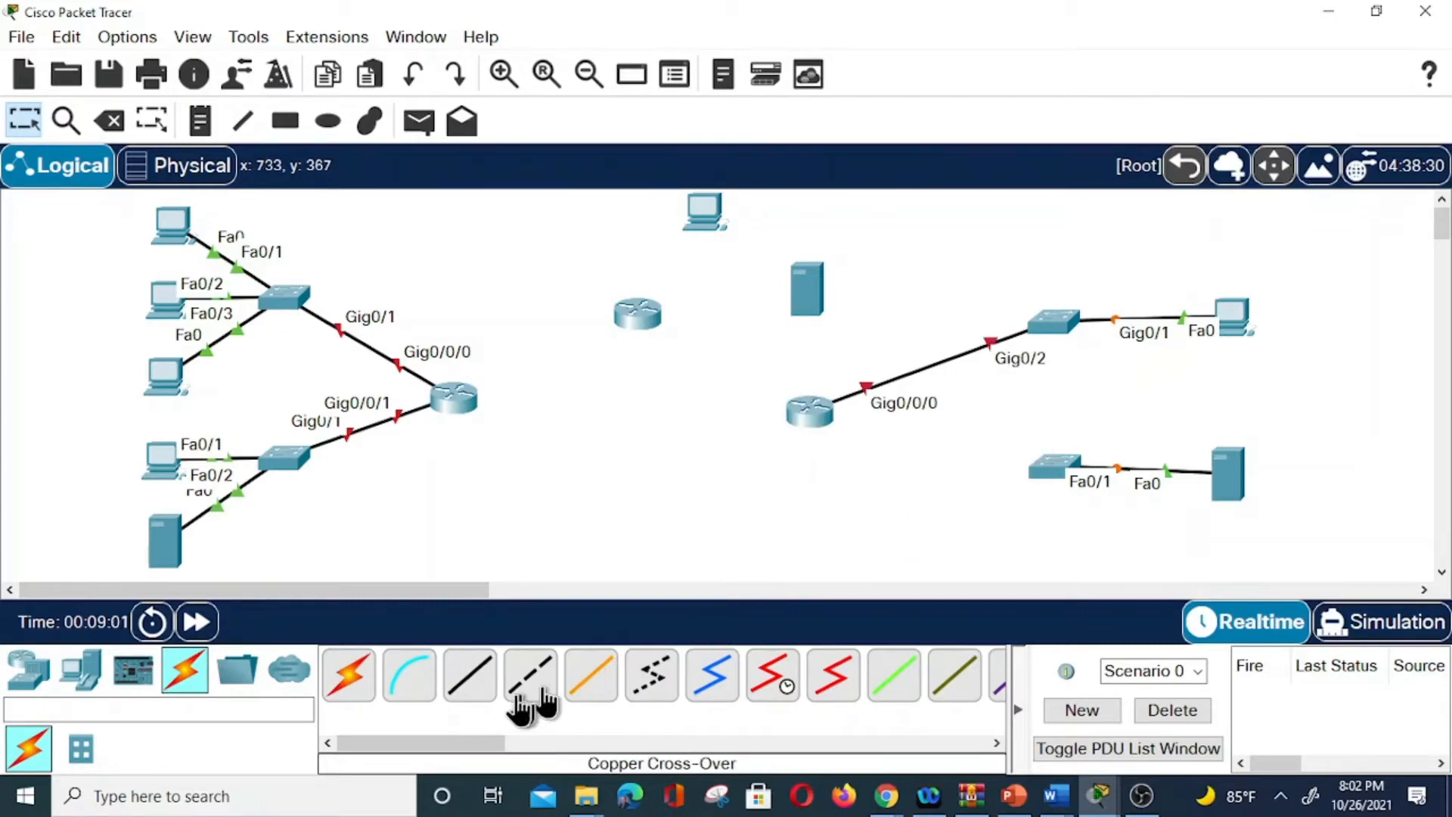
pyautogui.click(1053, 464)
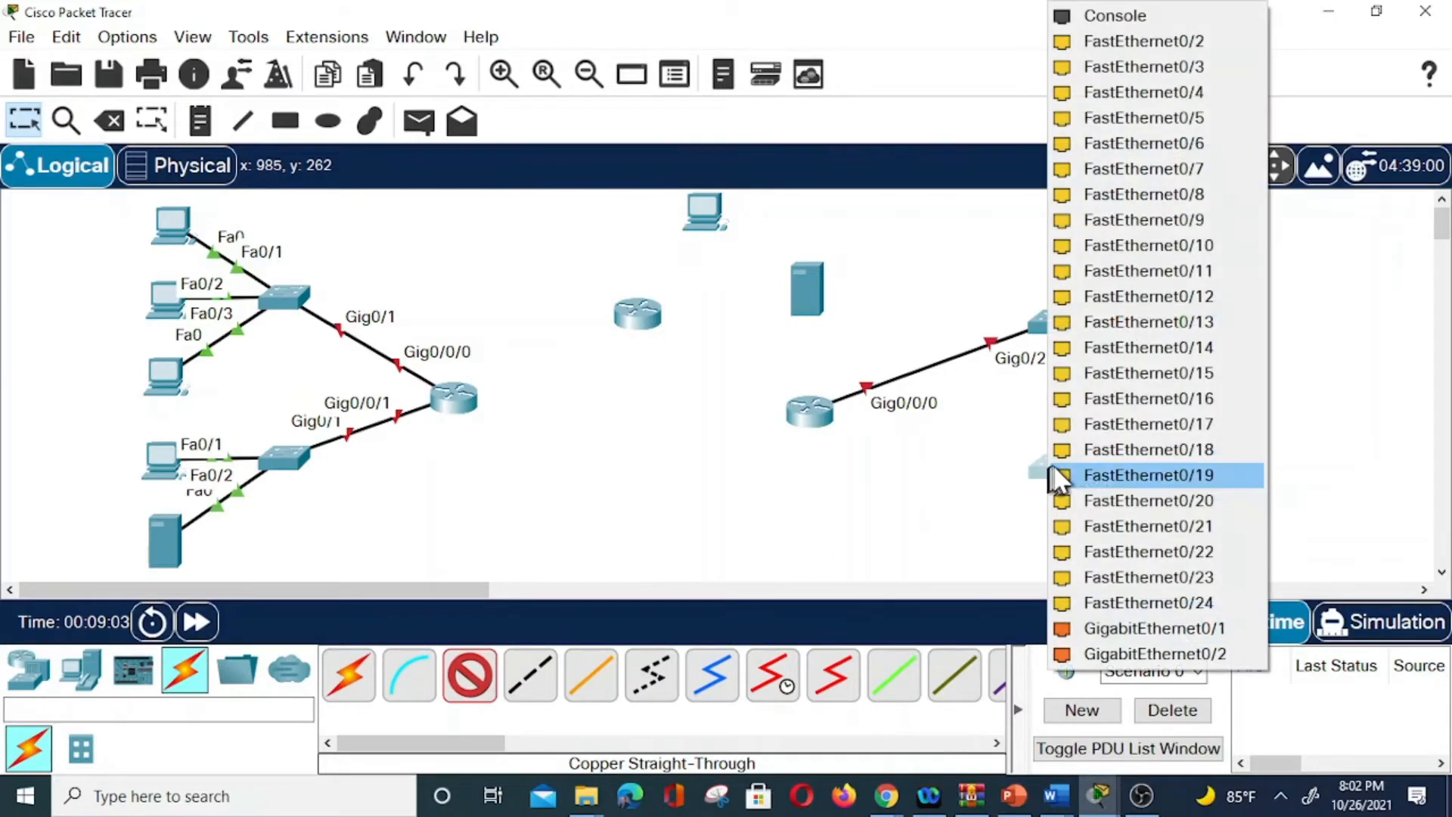
# Finish linking the lower-right switch Gig0/1 to the lower-middle router's Gig0/0/1.
pyautogui.click(1166, 637)
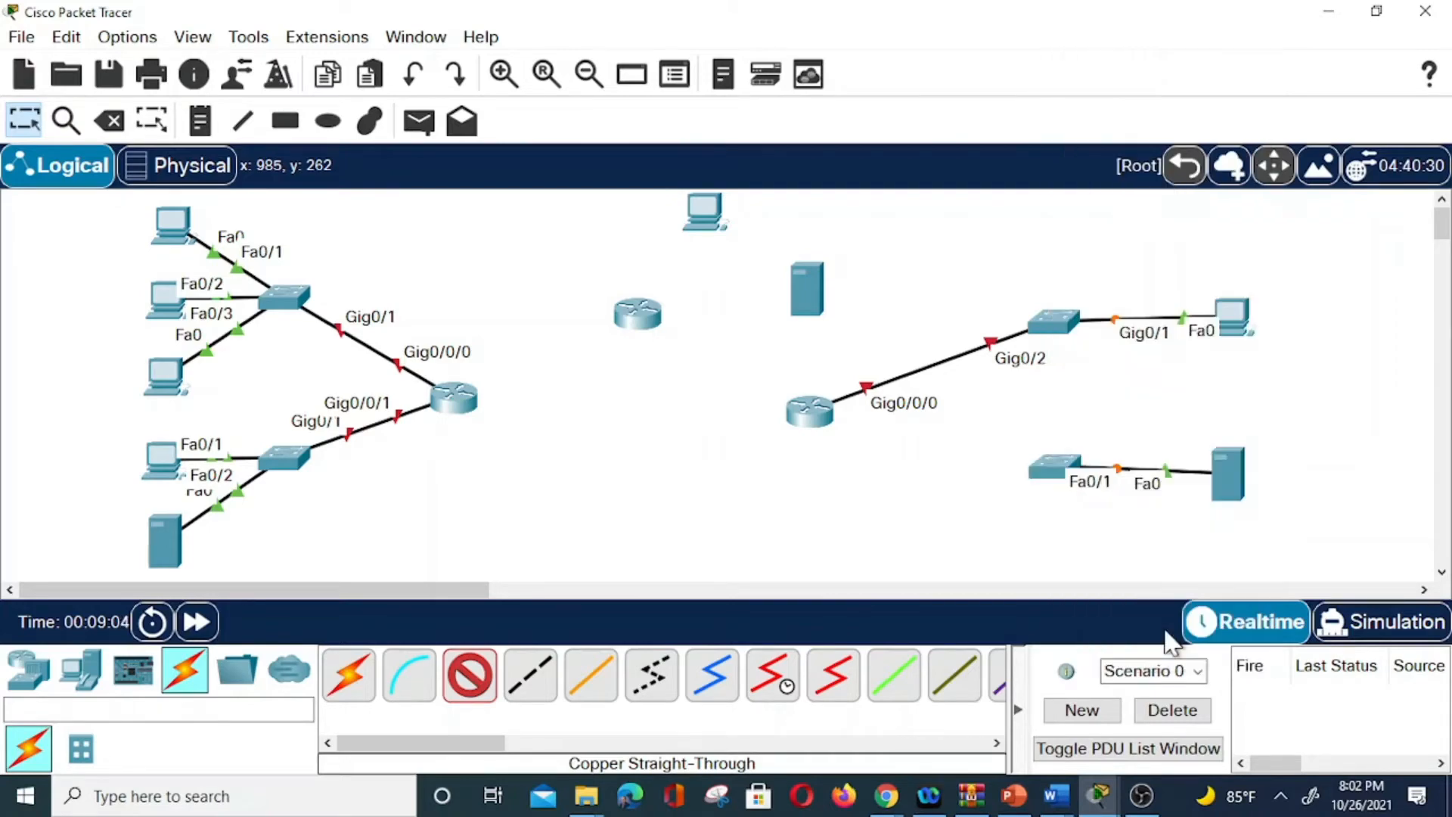
pyautogui.click(813, 415)
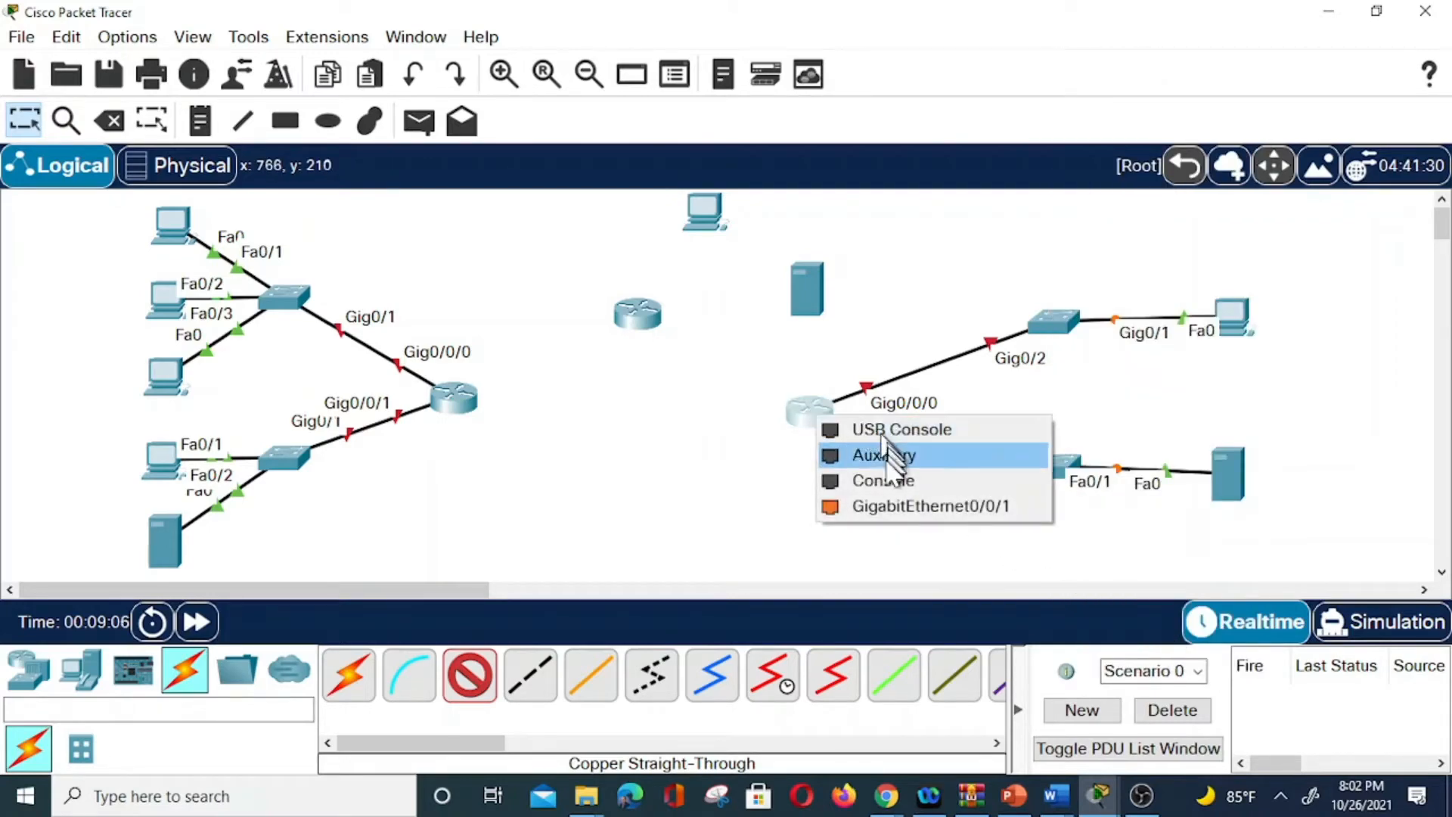
pyautogui.click(911, 507)
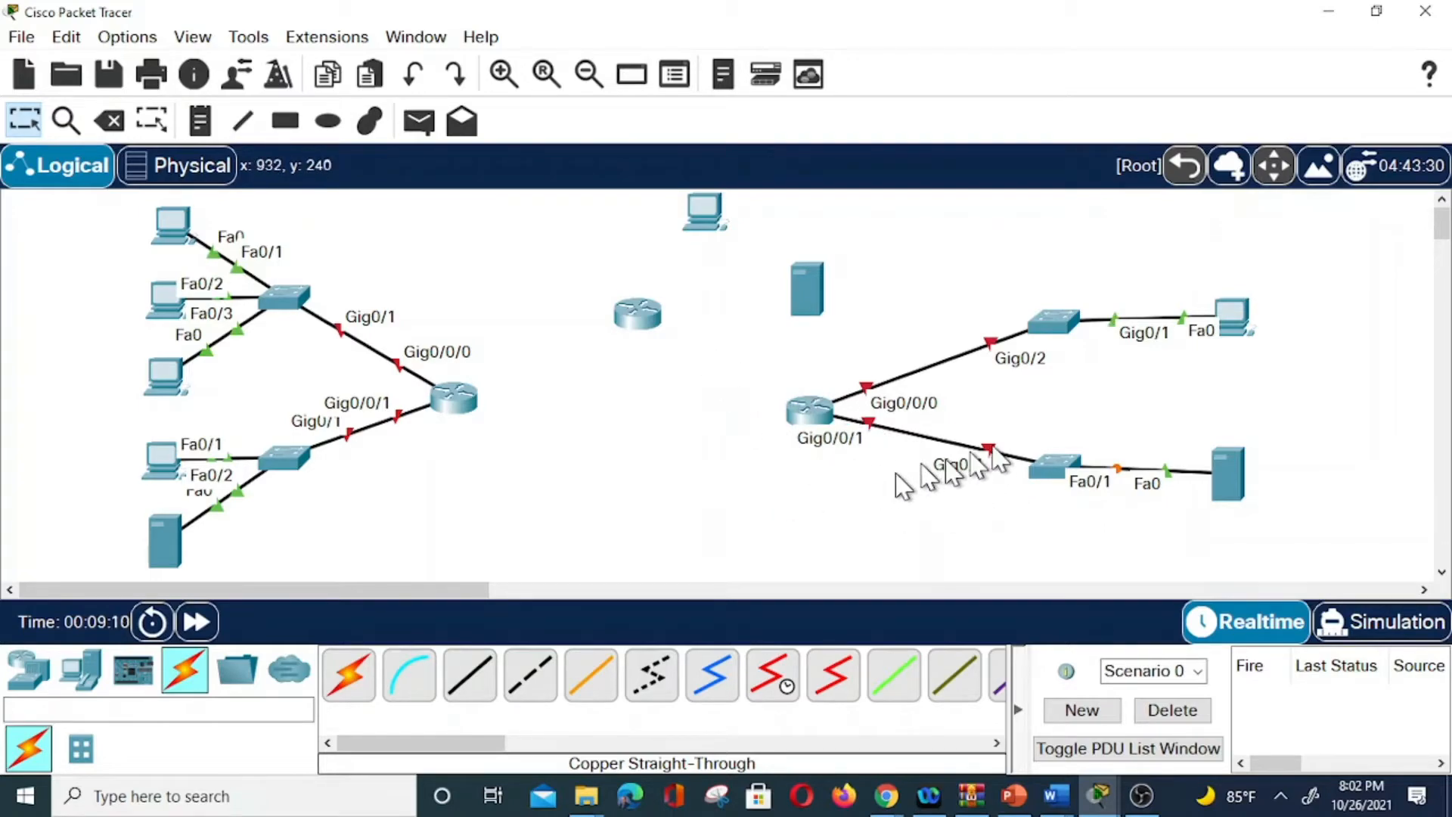
# Wire the middle server Fa0 to the top router's Gig0/0/1 and the top PC Fa0 to Gig0/0/0.
pyautogui.click(472, 679)
pyautogui.click(794, 302)
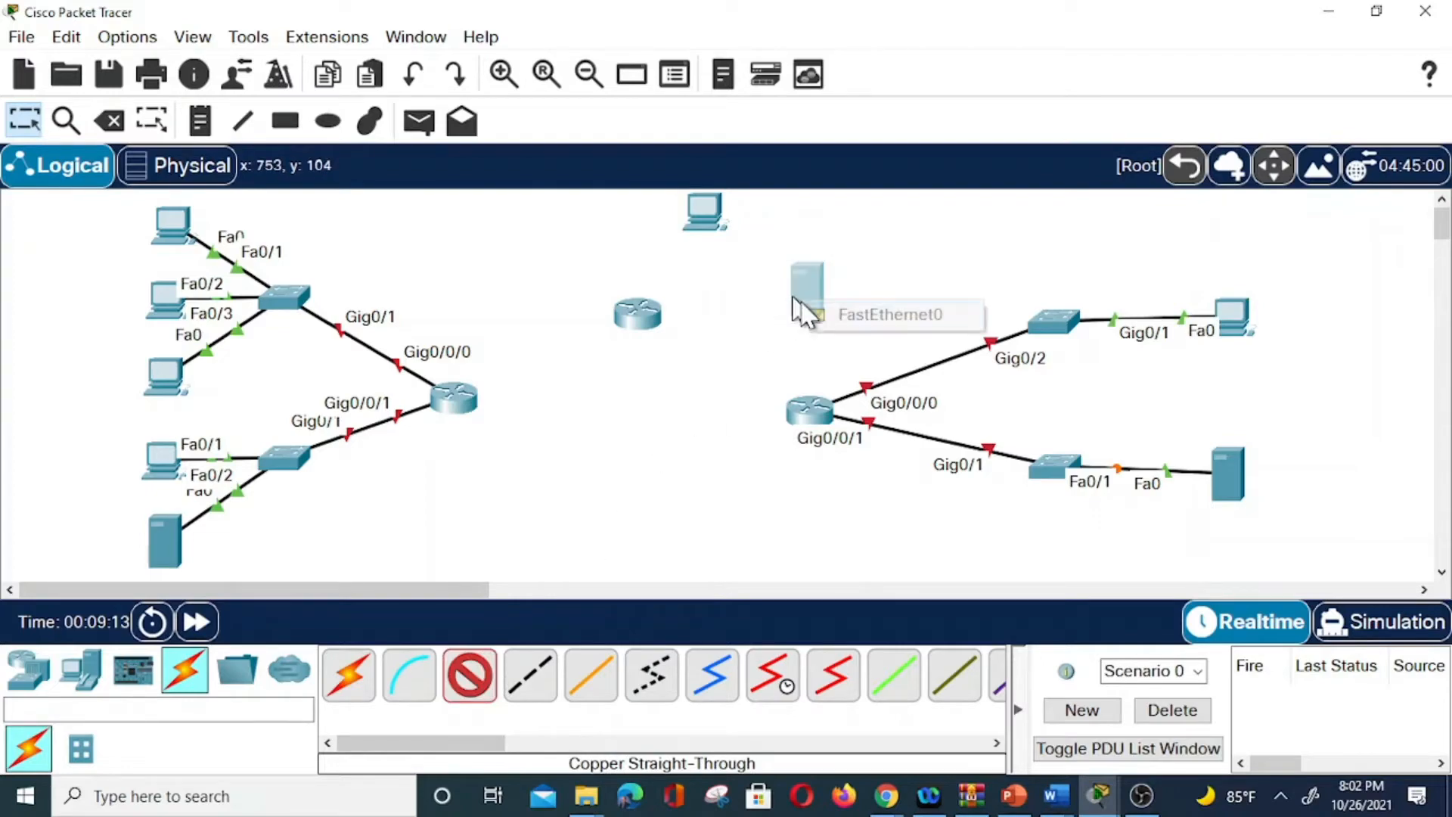
pyautogui.click(870, 314)
pyautogui.click(651, 325)
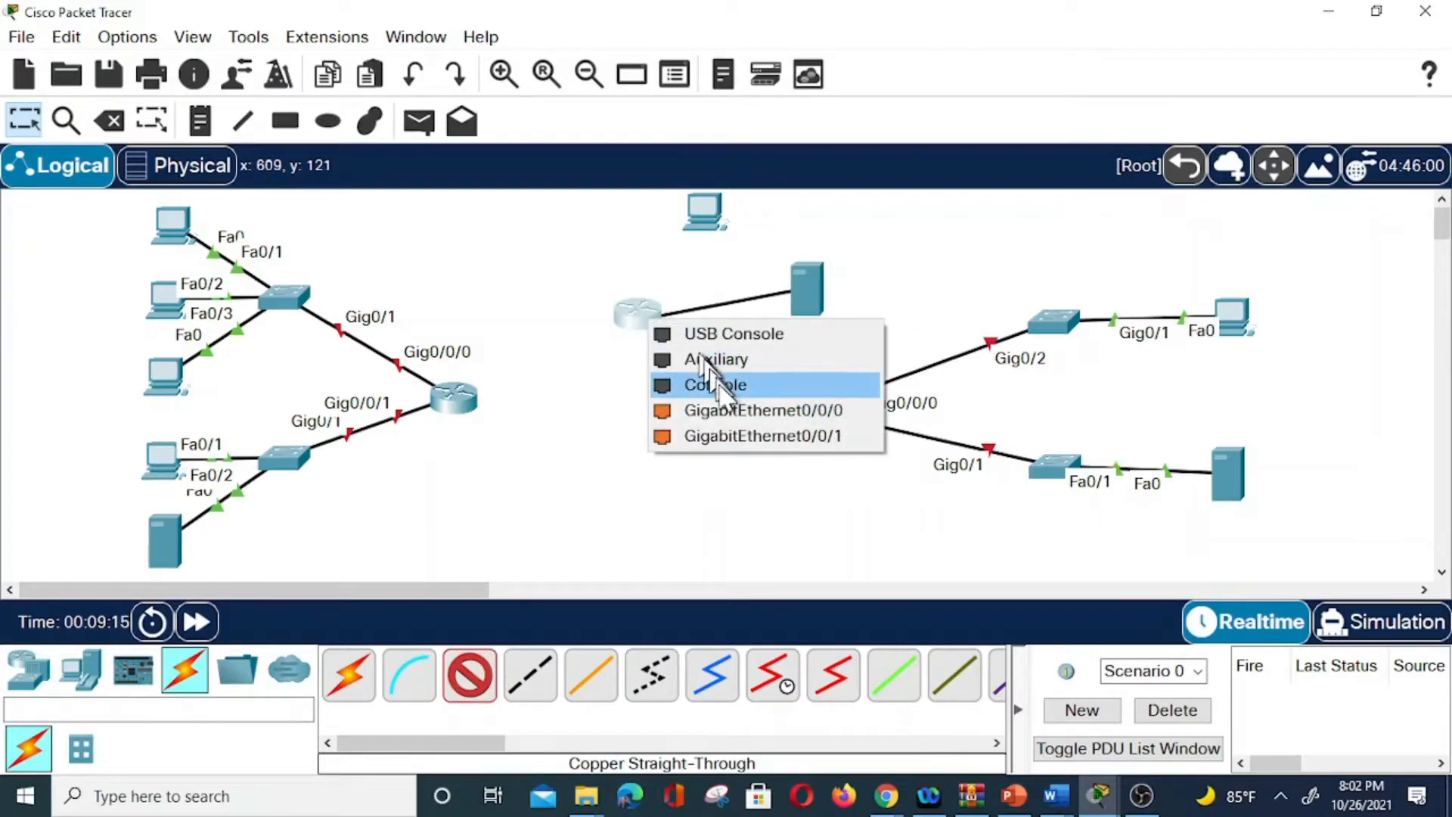
pyautogui.click(779, 436)
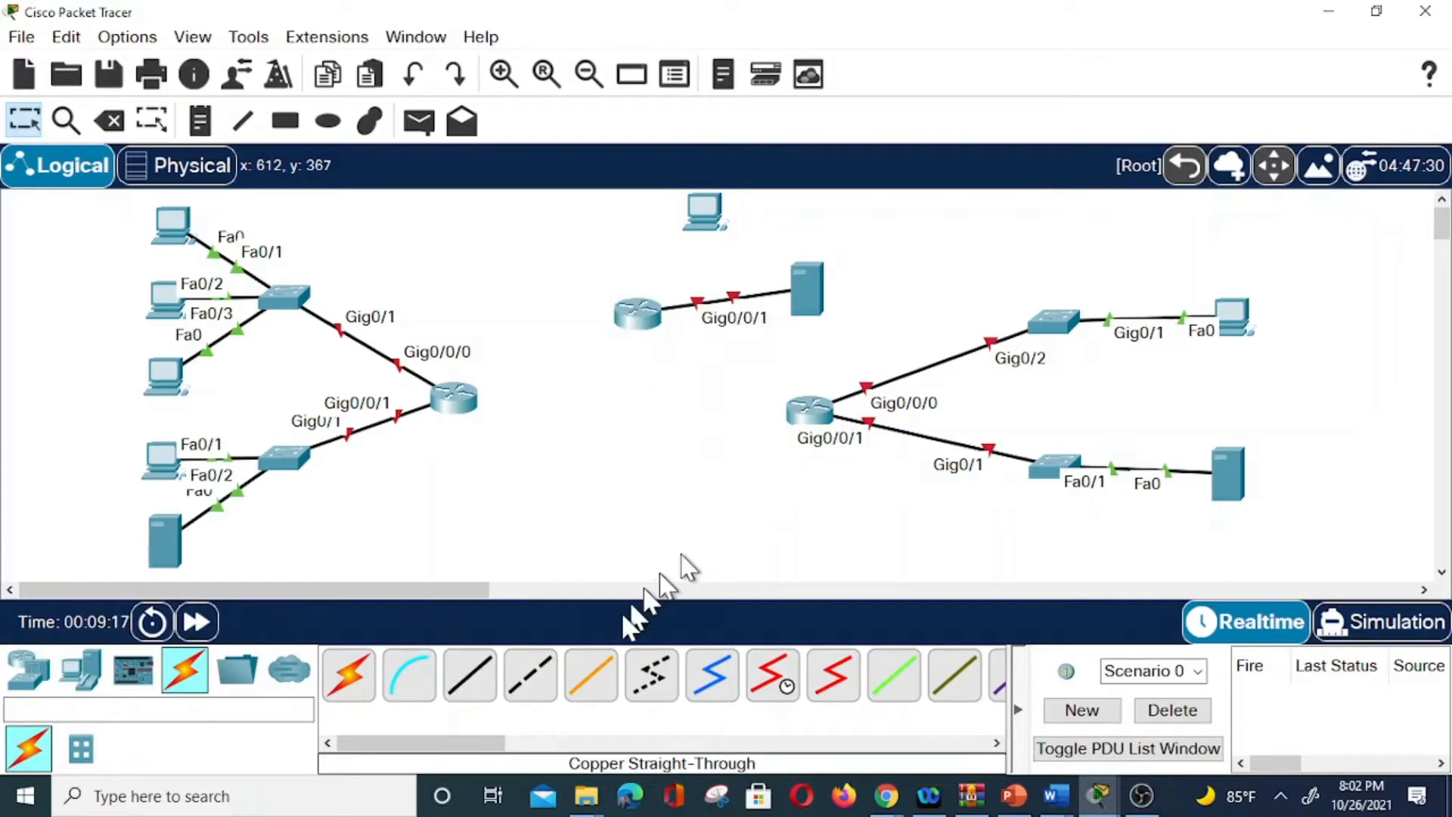
pyautogui.click(475, 684)
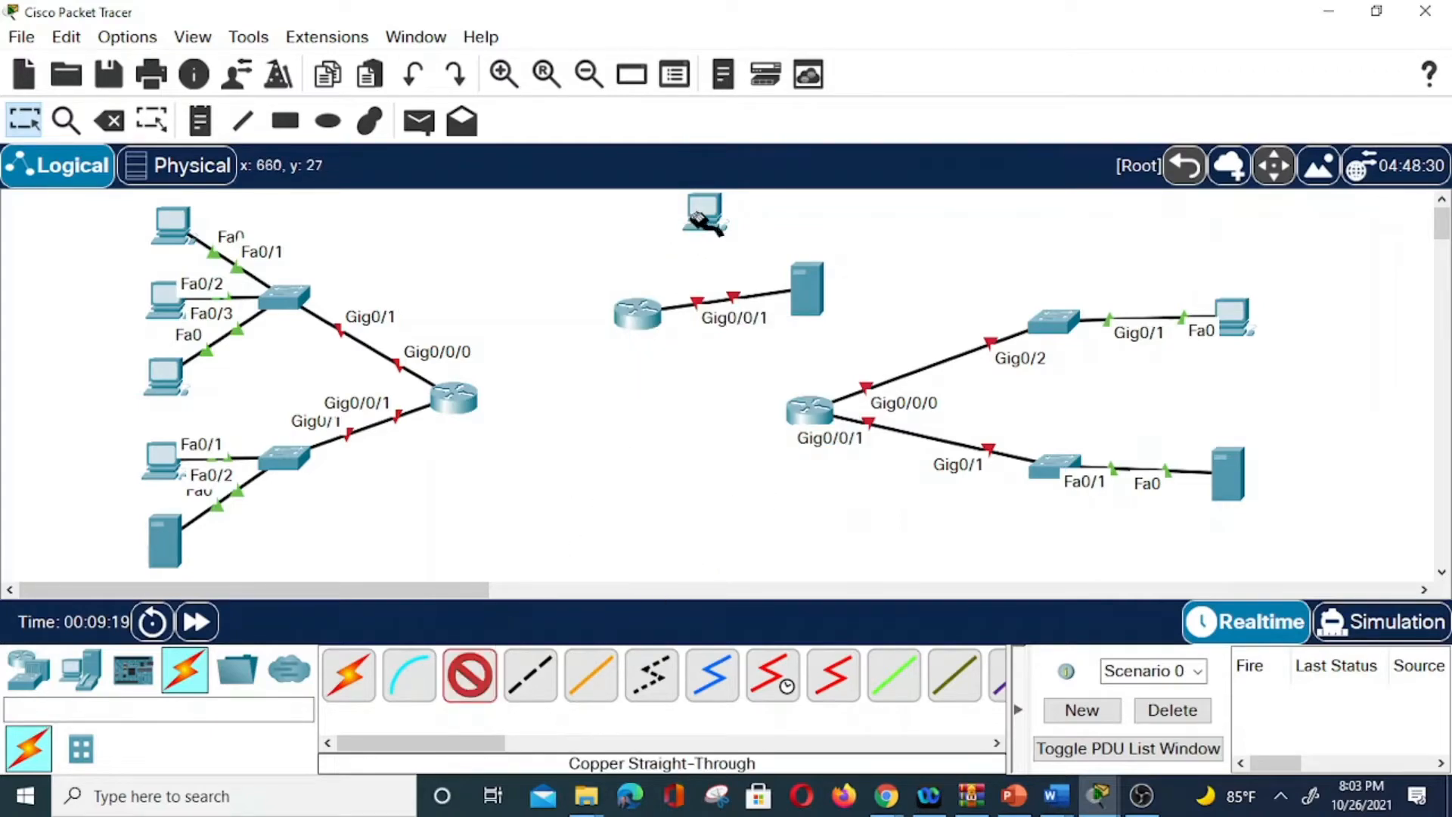
pyautogui.click(703, 214)
pyautogui.click(786, 310)
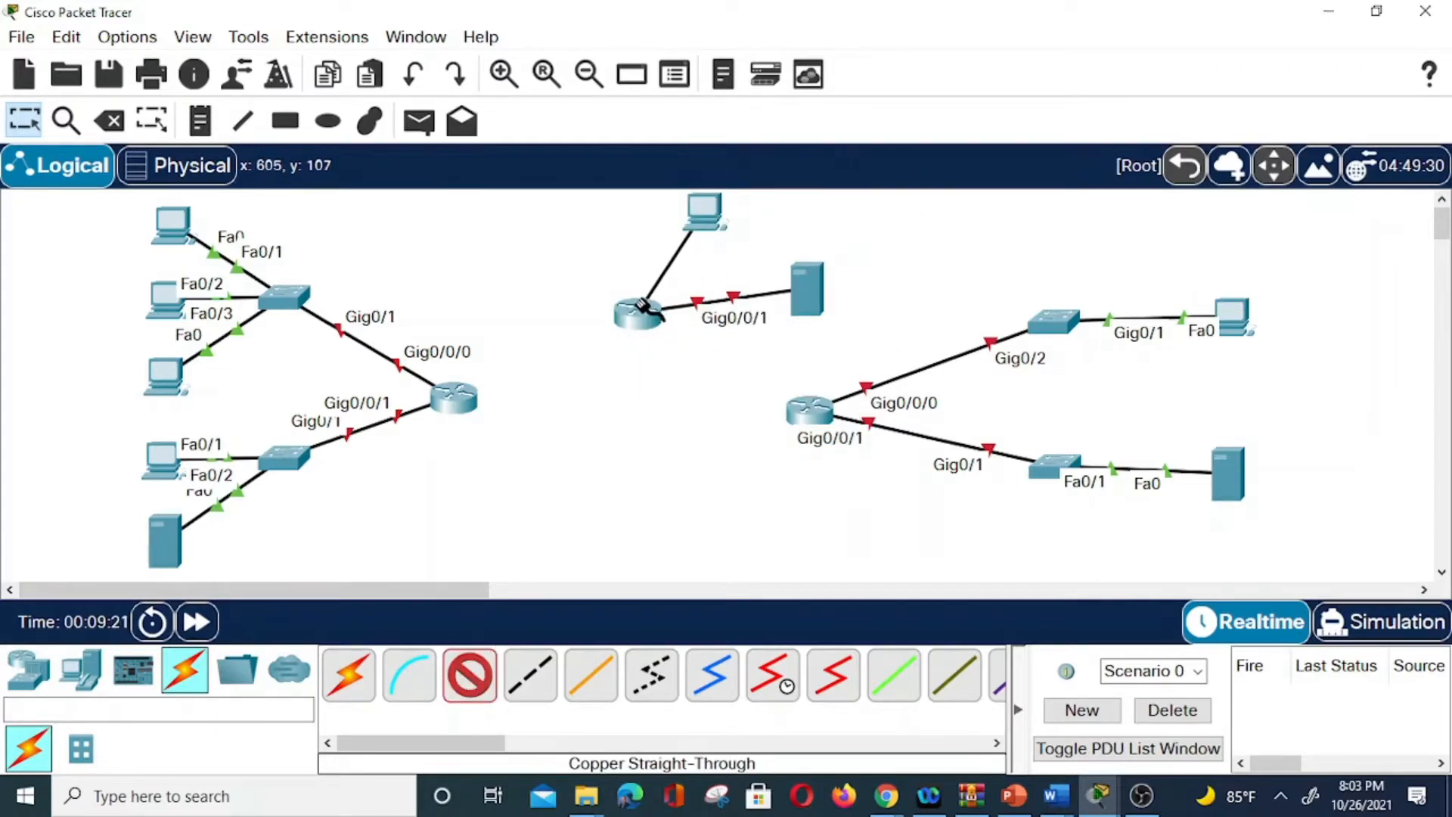
pyautogui.click(642, 313)
pyautogui.click(711, 398)
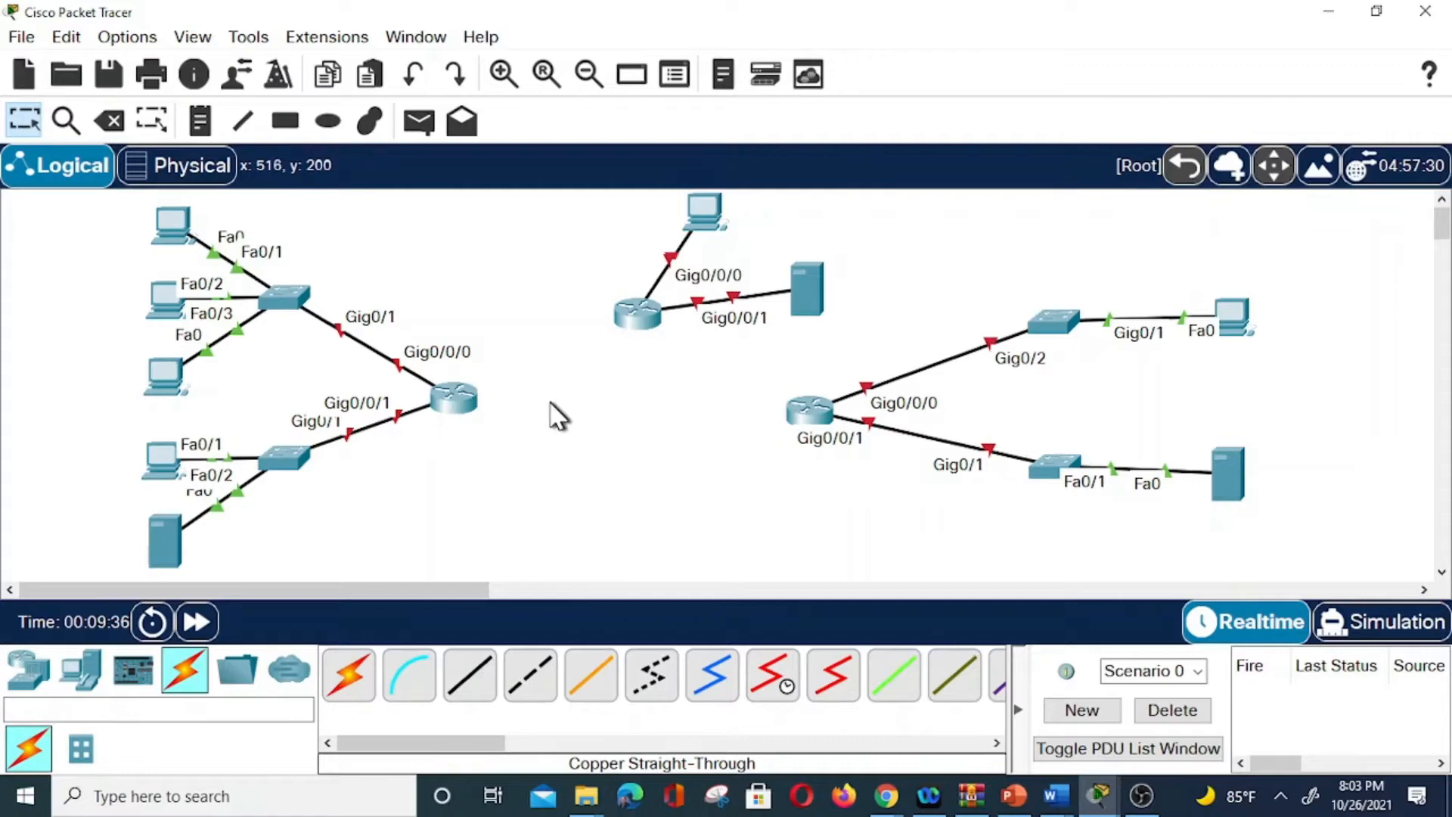
# Install a NIM-2T module in Router0, the lower-middle router and Router1, power-cycling Router1 around the install.
pyautogui.click(457, 398)
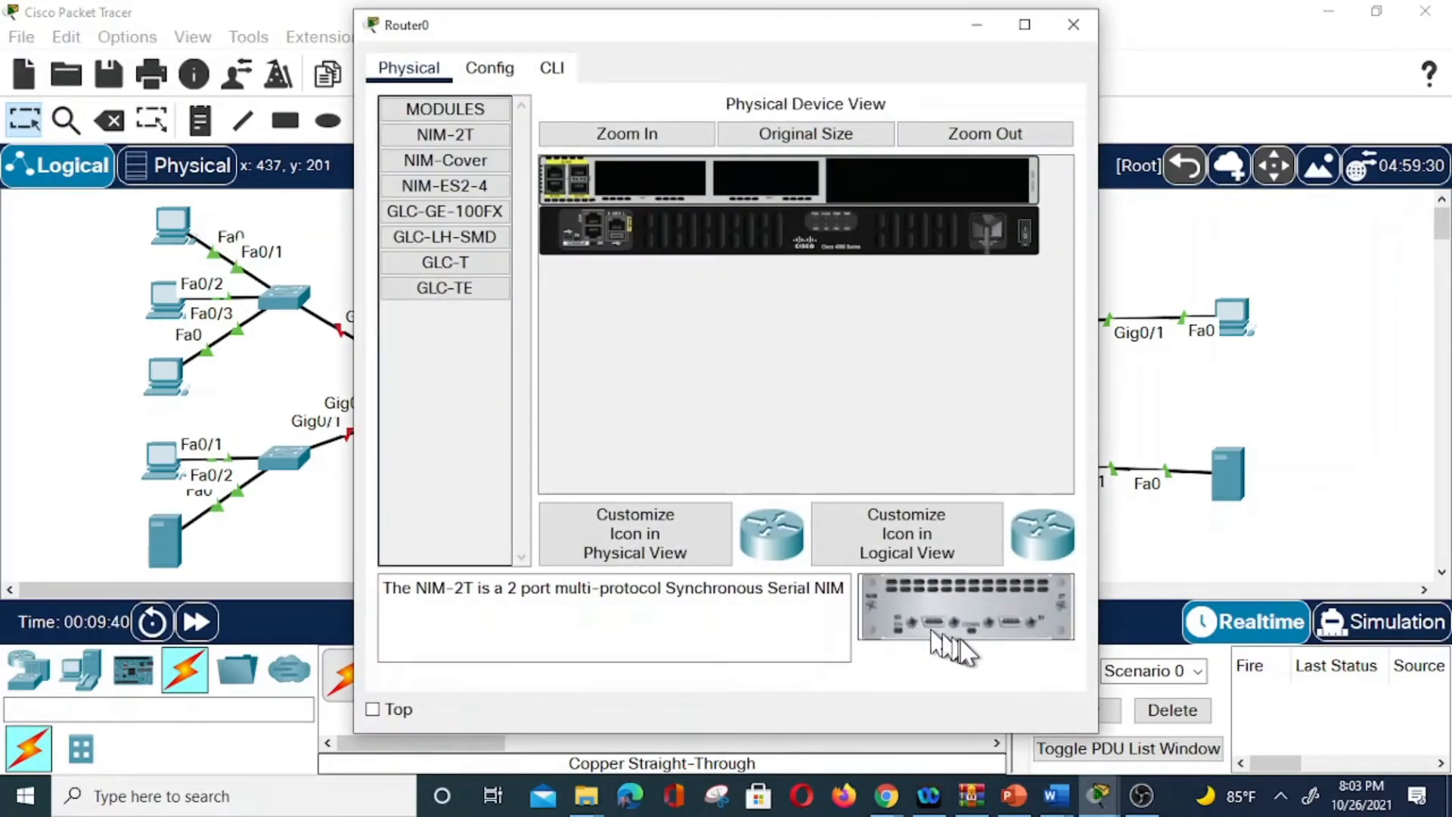
pyautogui.moveTo(962, 607); pyautogui.dragTo(650, 180)
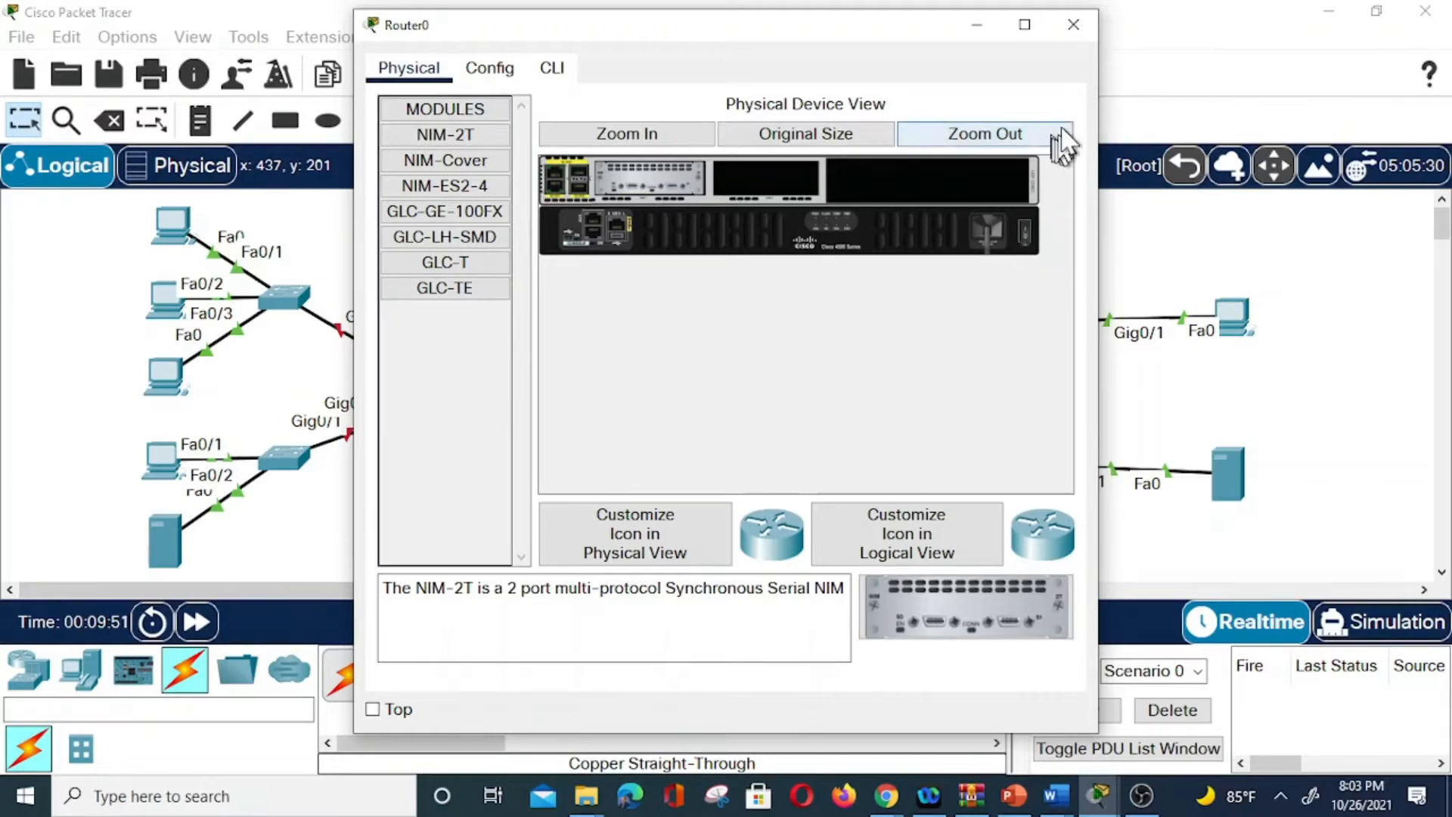
pyautogui.click(1074, 25)
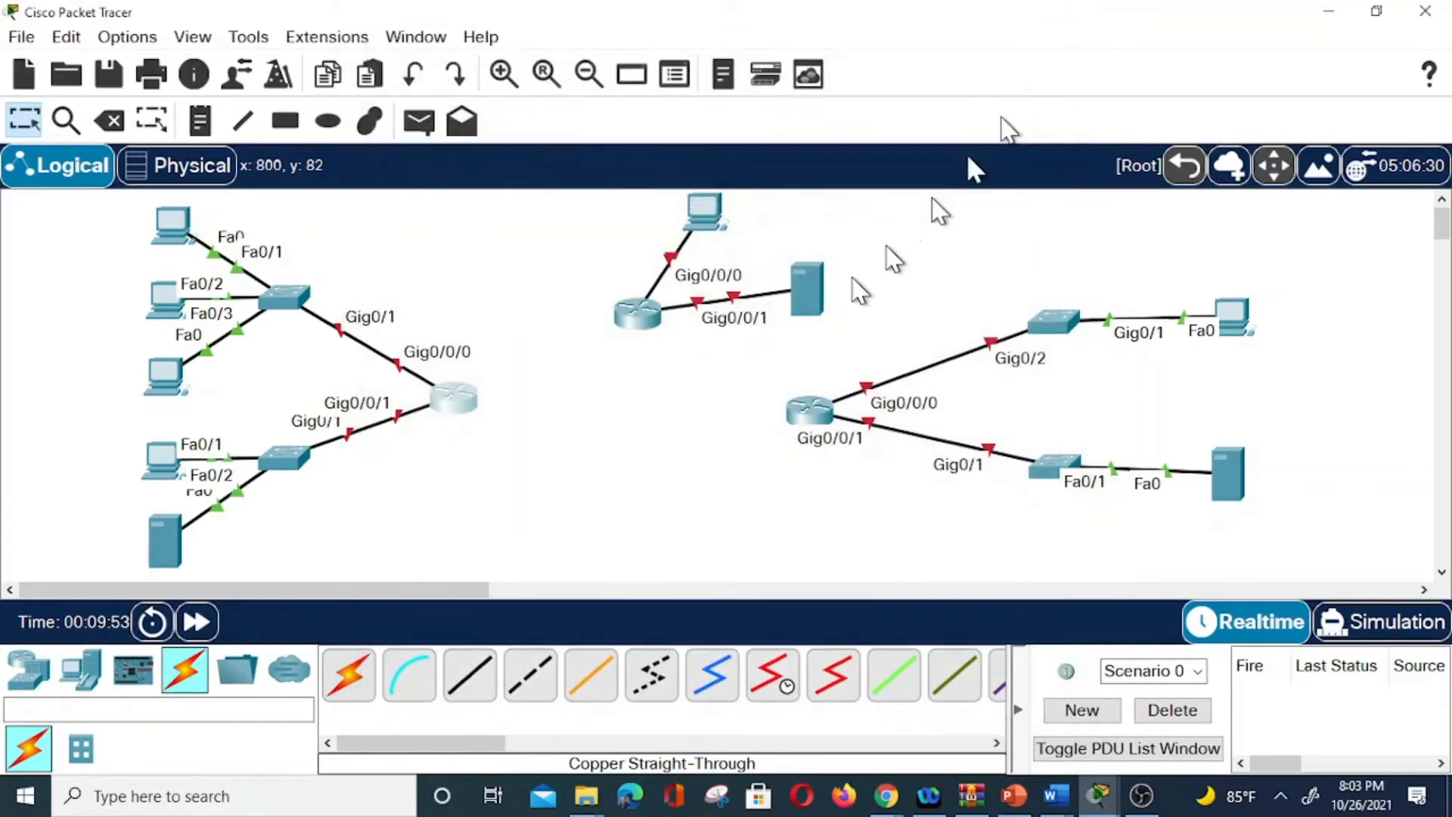
pyautogui.click(815, 415)
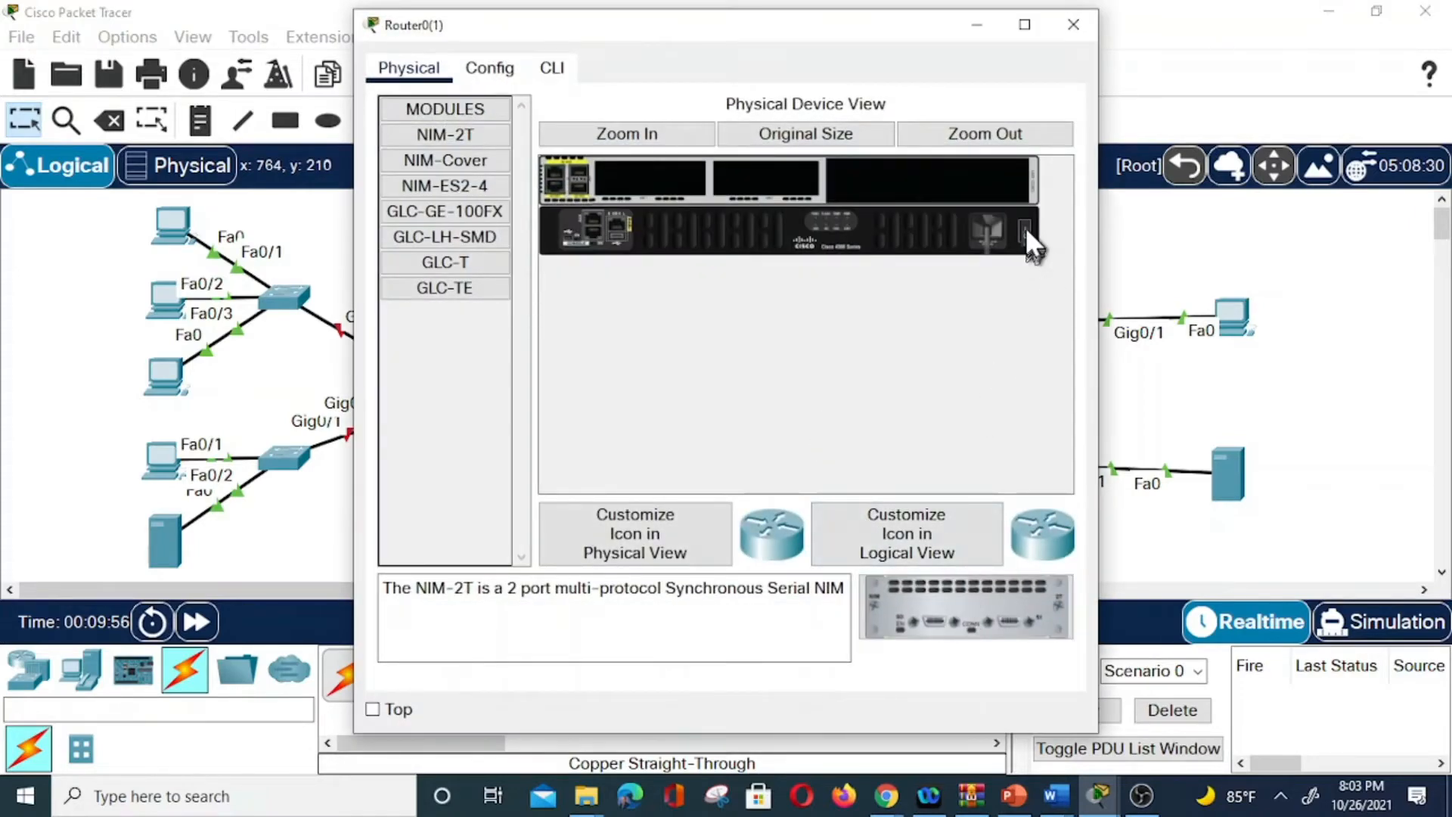
pyautogui.moveTo(977, 601); pyautogui.dragTo(650, 181)
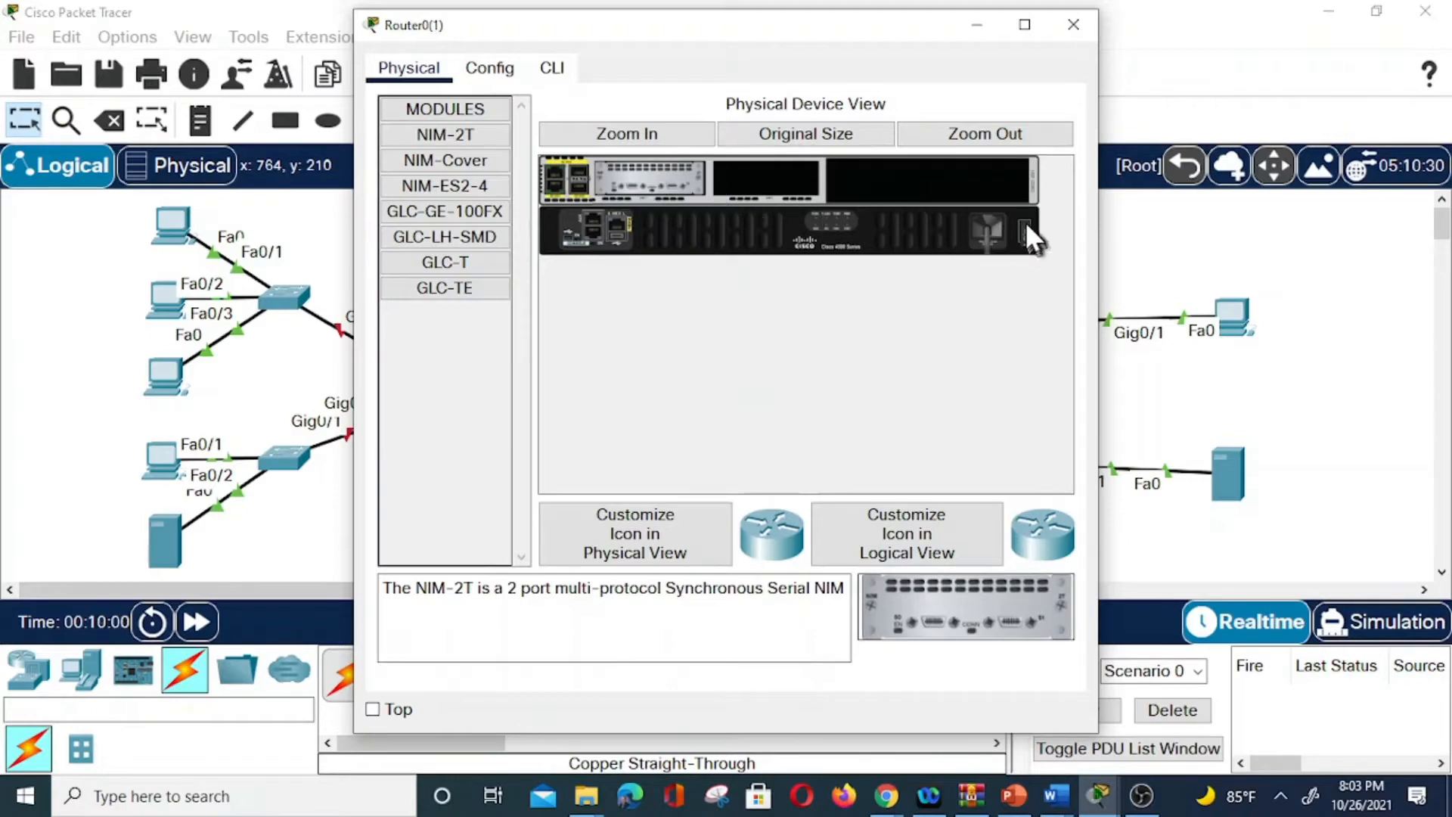
pyautogui.click(1073, 27)
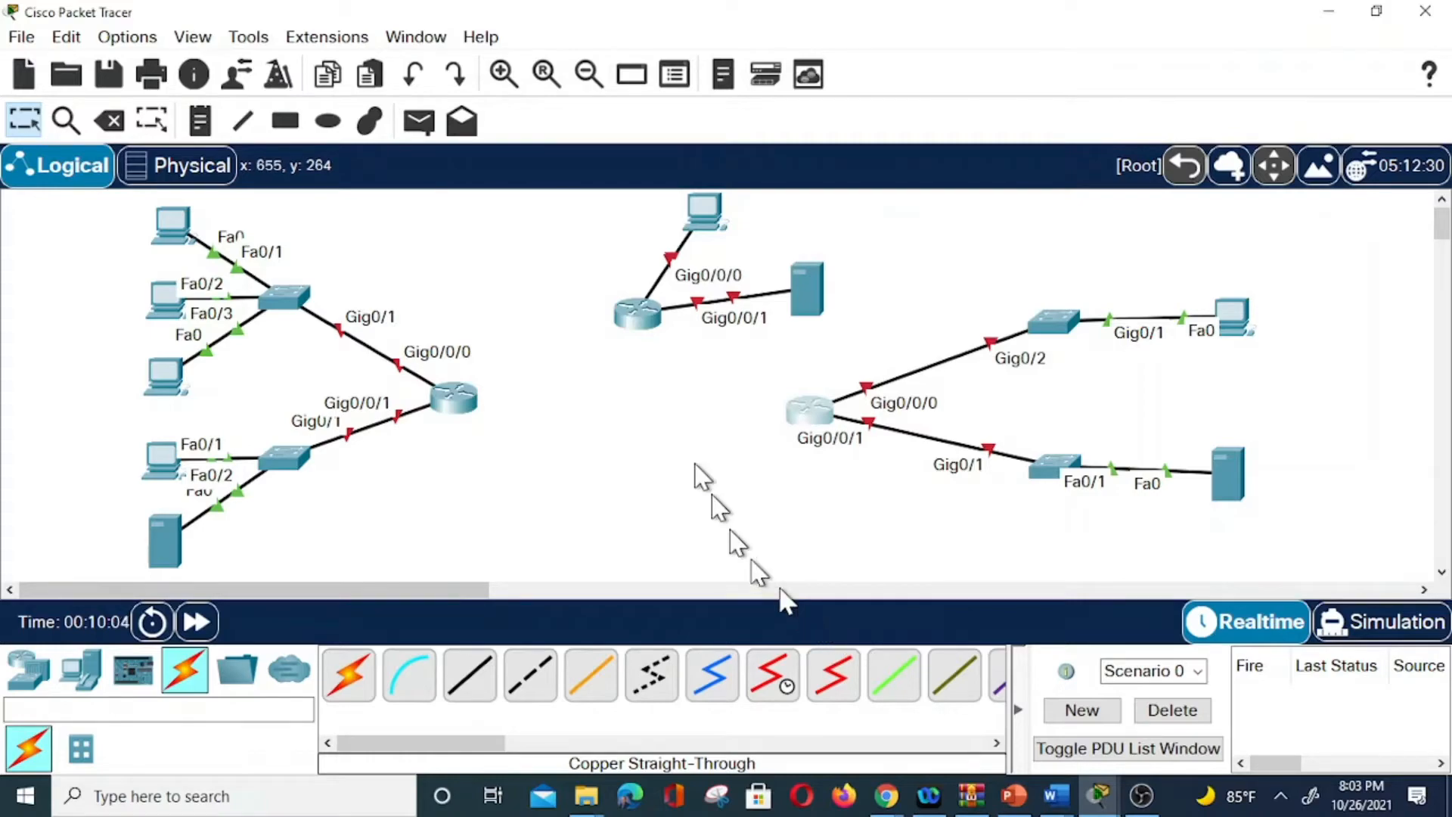
pyautogui.click(635, 316)
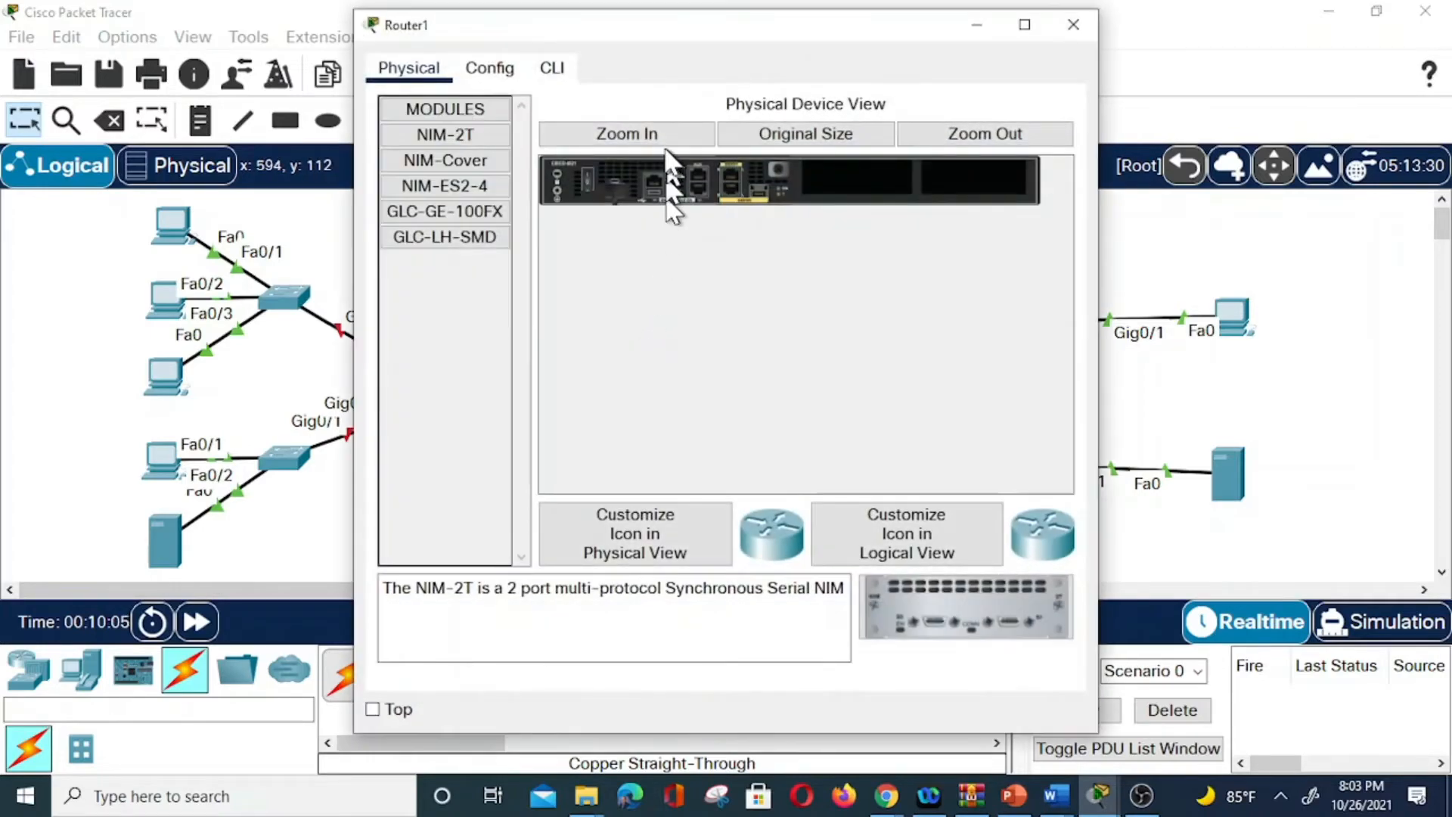
pyautogui.click(588, 175)
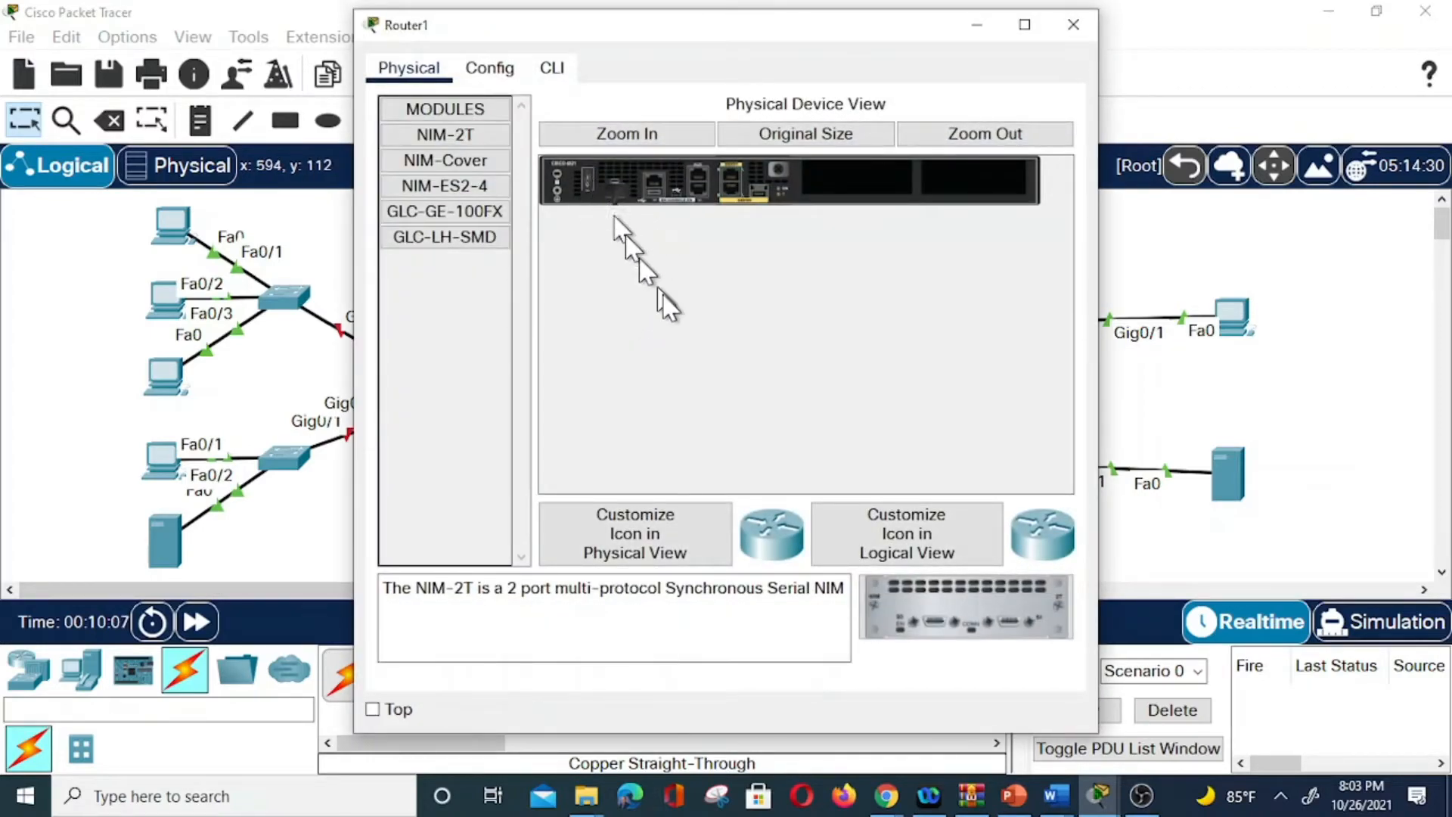
pyautogui.moveTo(954, 625); pyautogui.dragTo(856, 180)
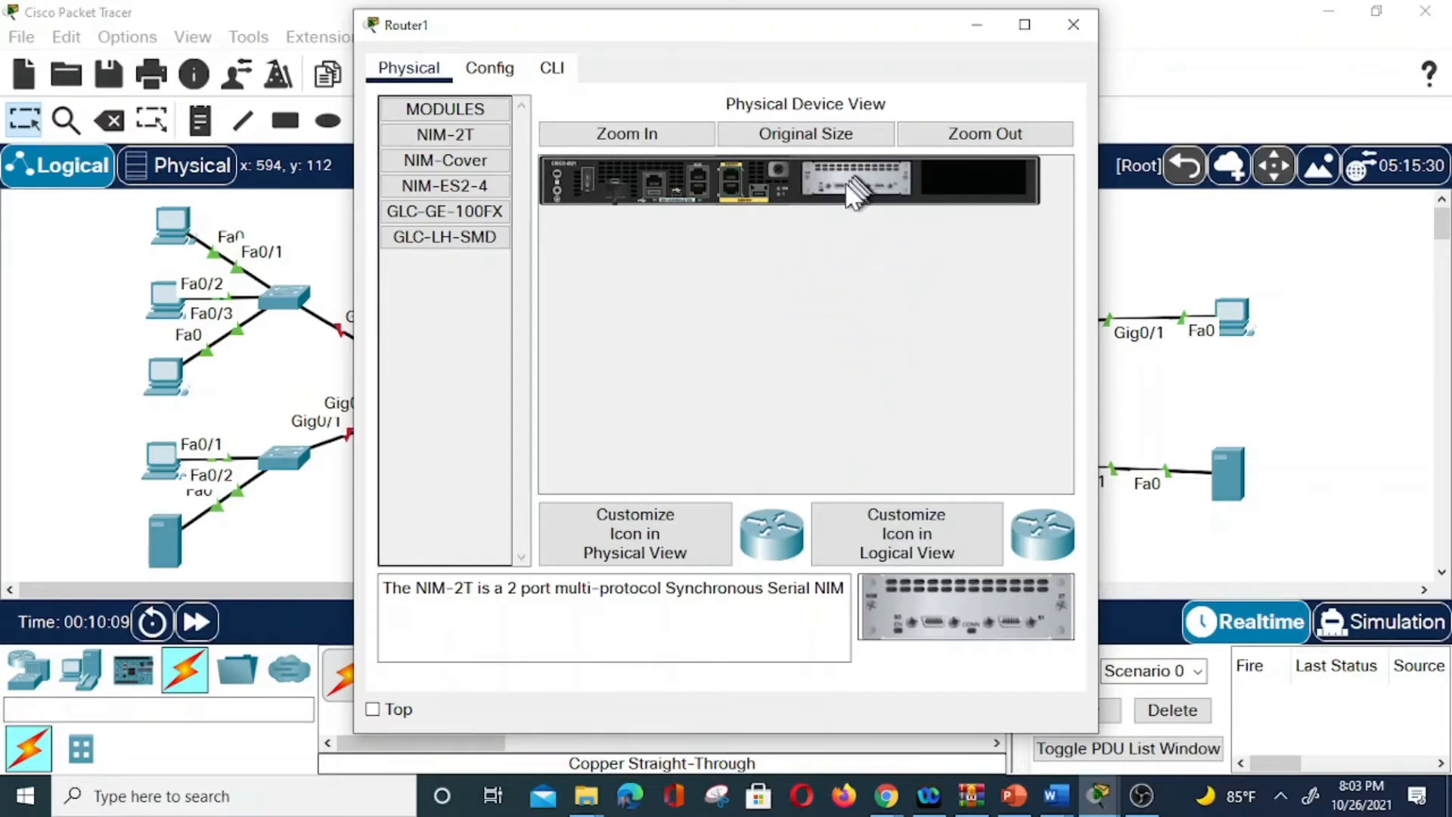
pyautogui.click(589, 178)
# Connect left router Serial0/1/0 to right router Serial0/1/1 with a serial DCE cable.
pyautogui.click(1073, 24)
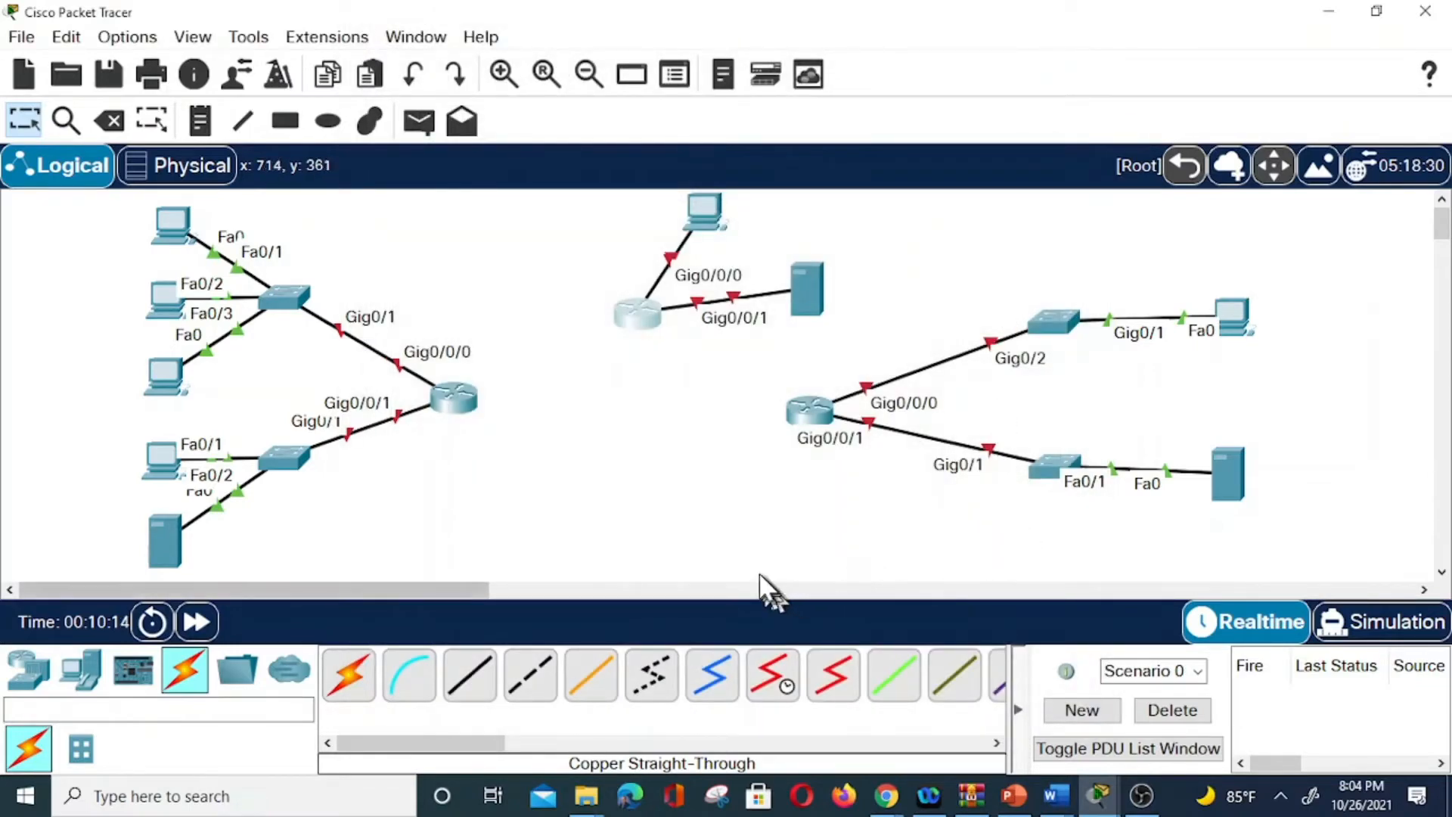
pyautogui.click(779, 676)
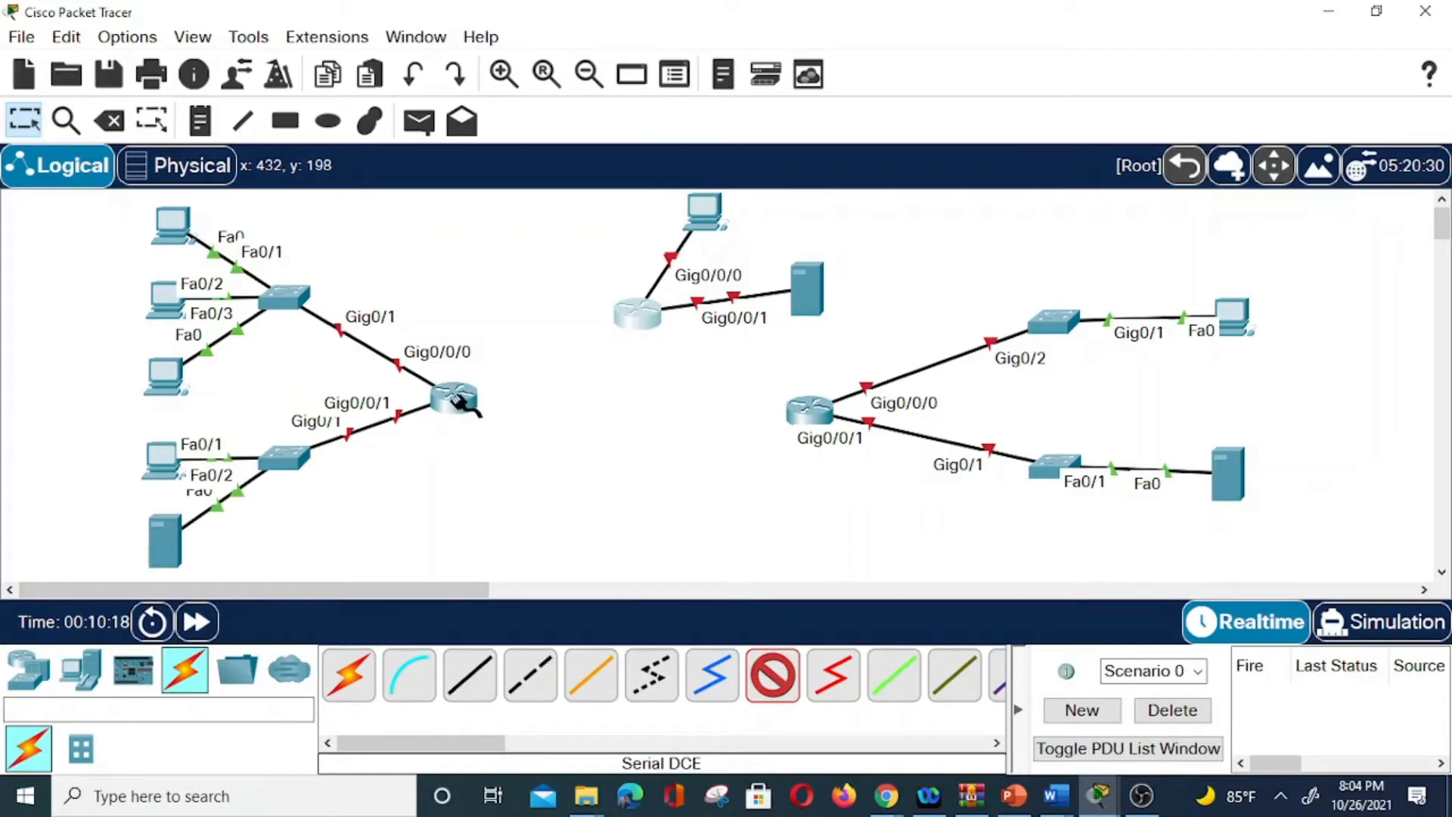
pyautogui.click(454, 397)
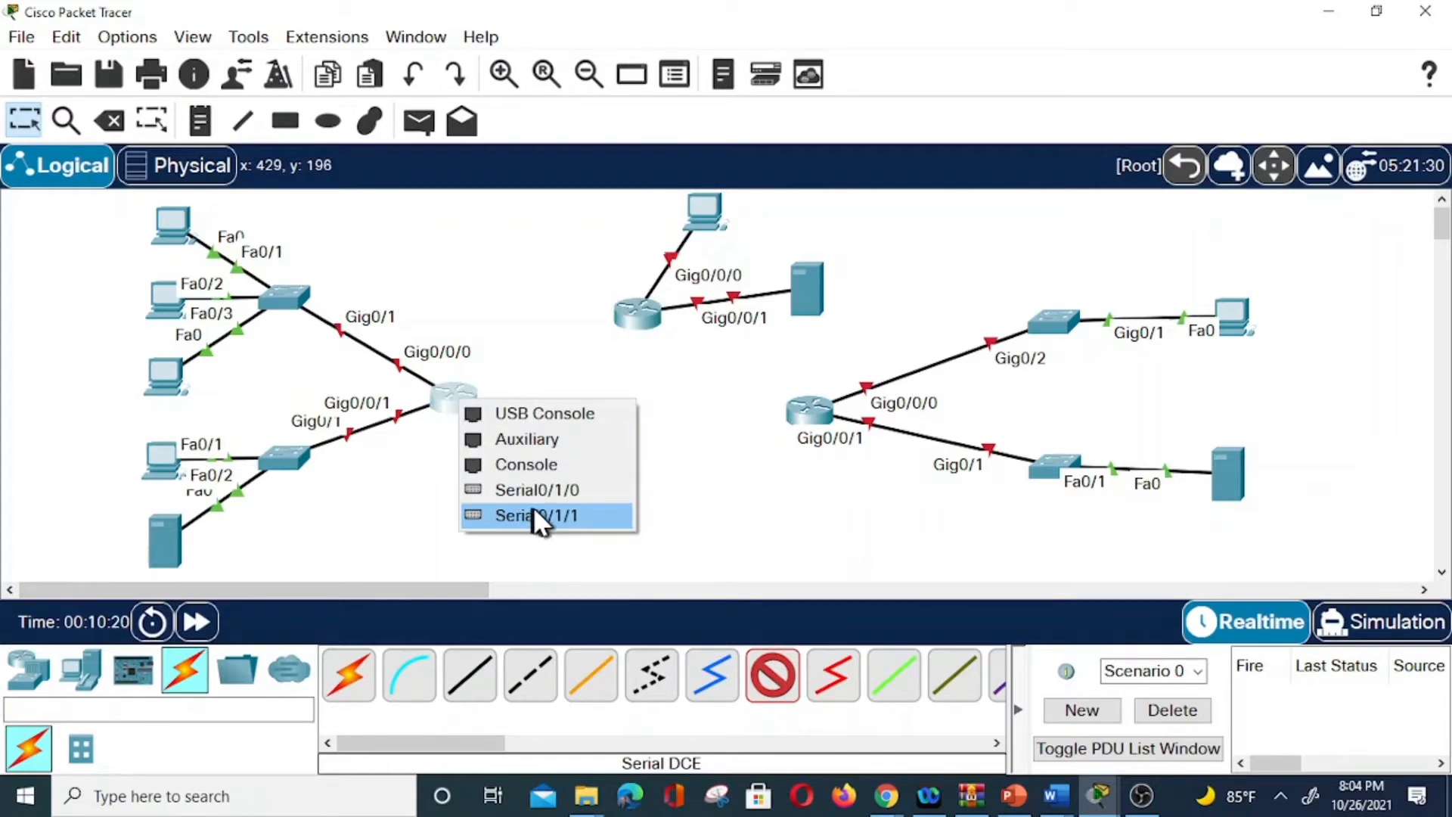
pyautogui.click(550, 484)
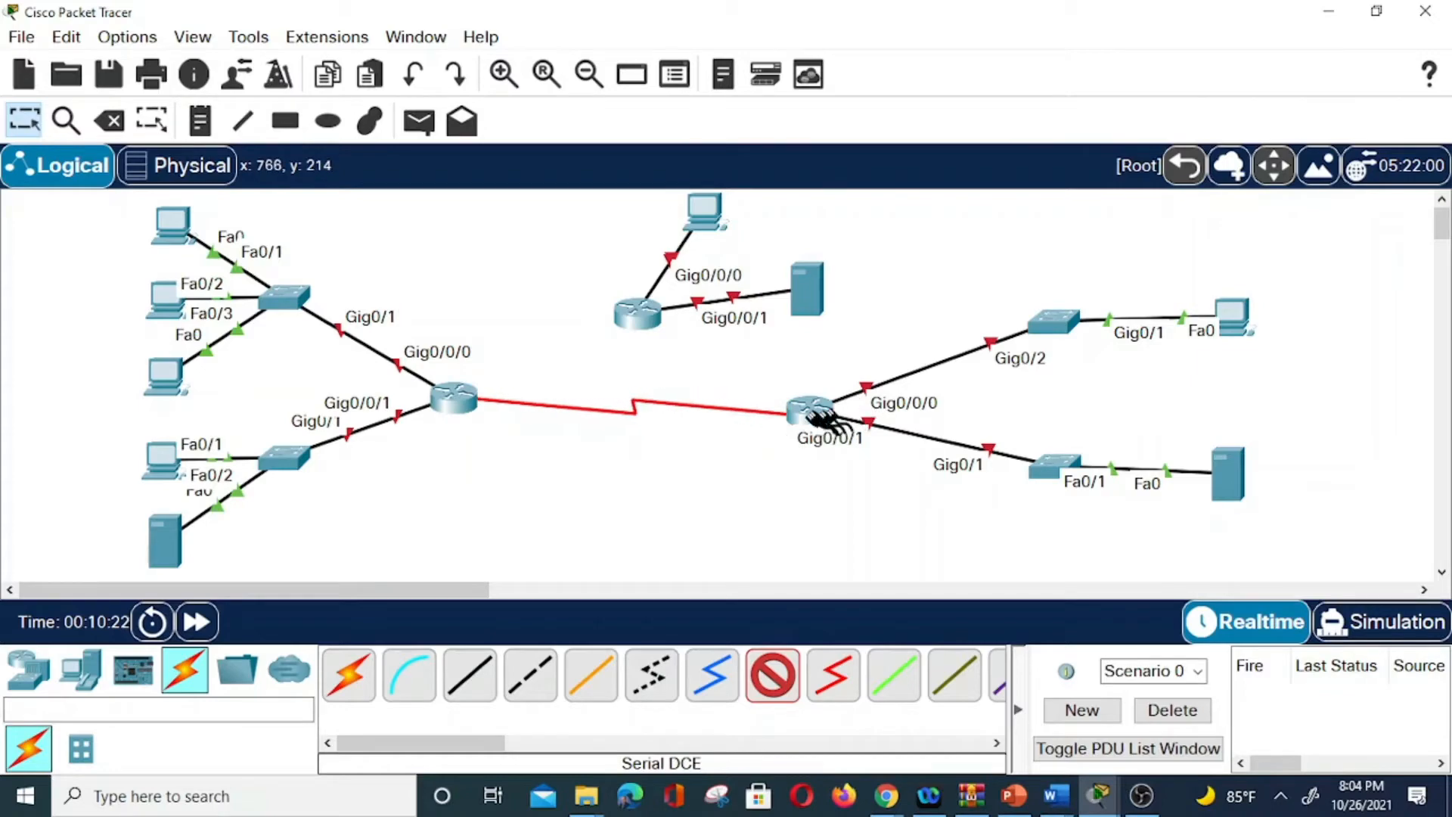
pyautogui.click(815, 413)
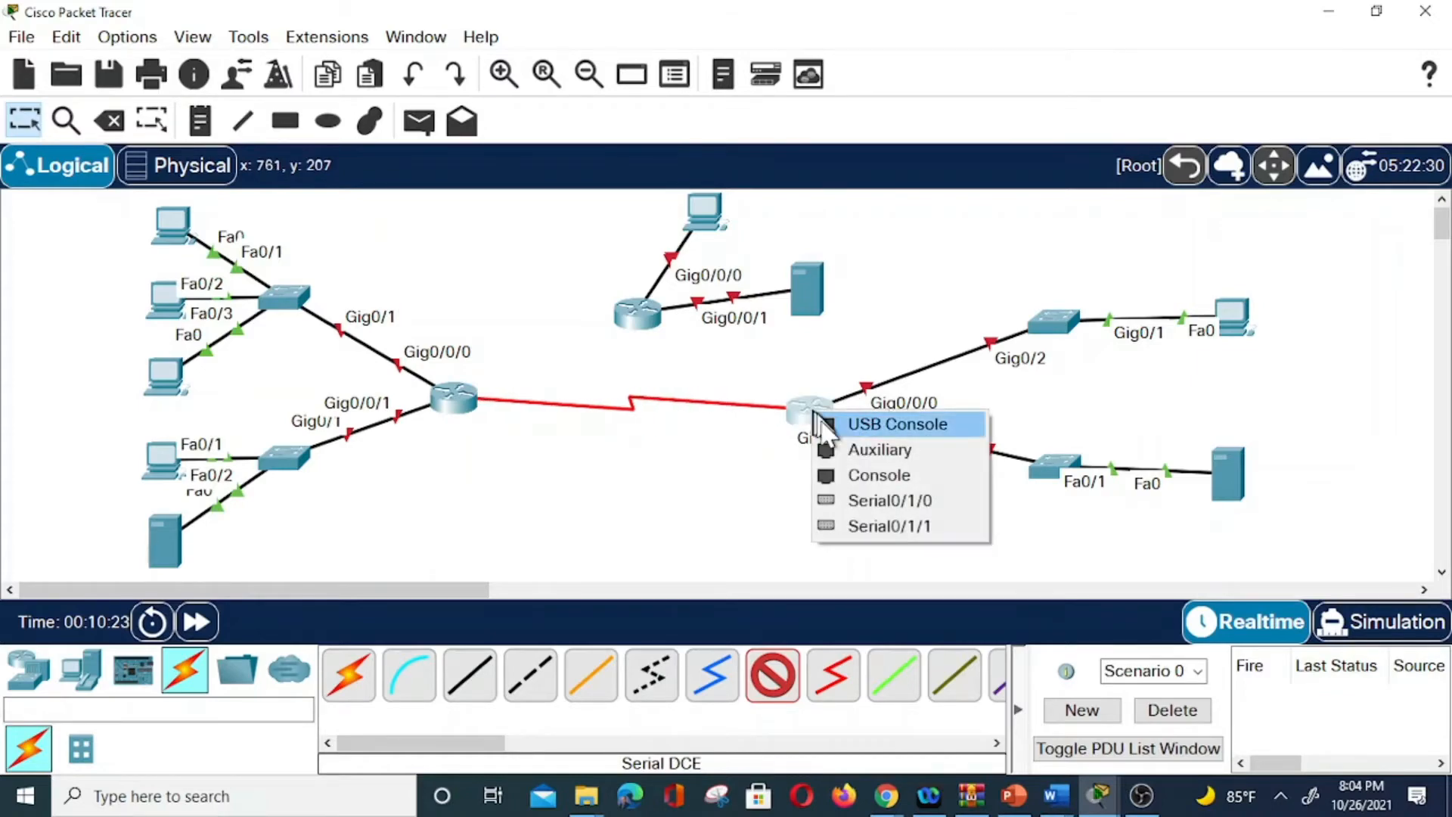
pyautogui.click(900, 527)
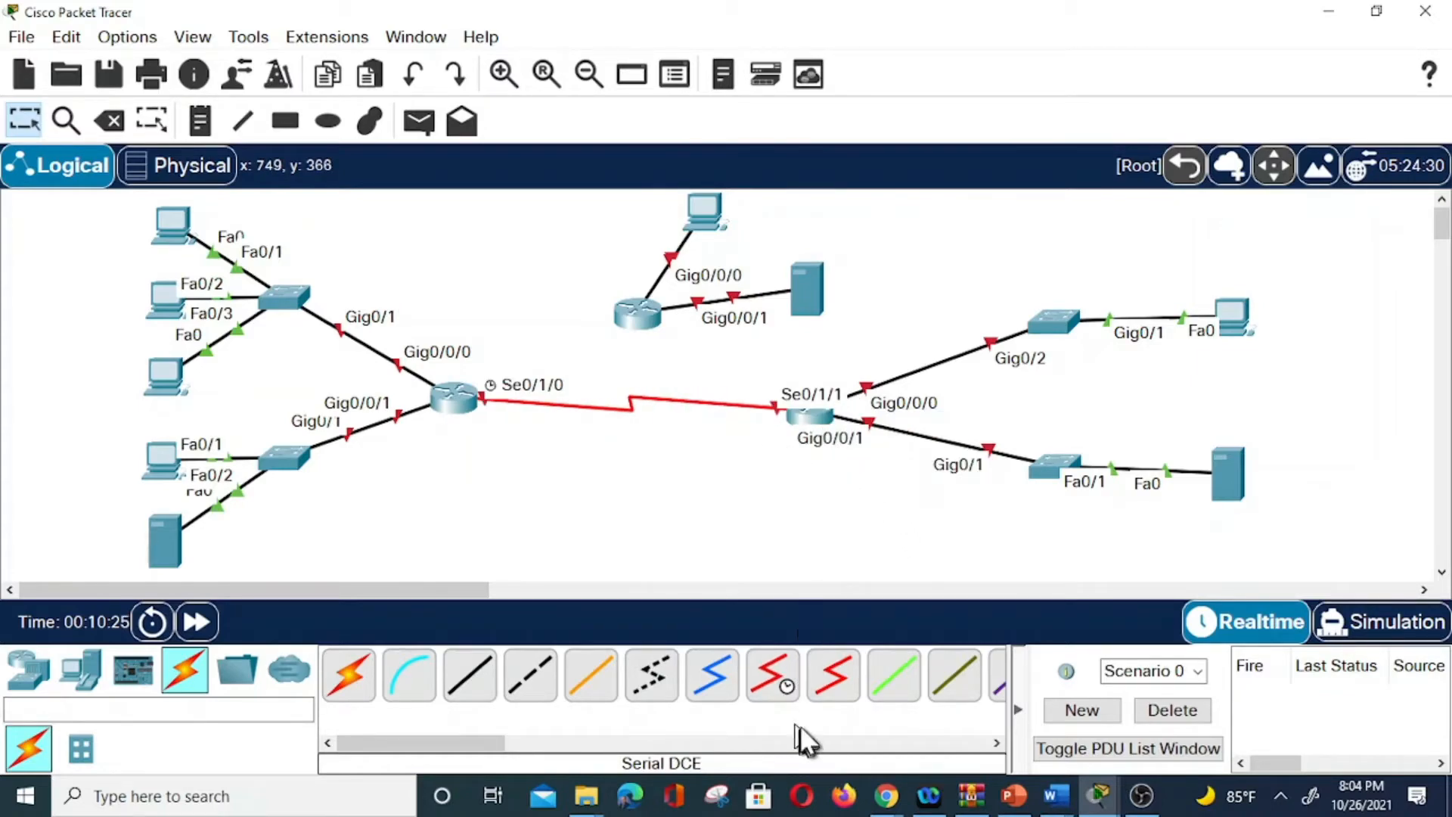
# Connect left router Serial0/1/1 to upper router Serial0/1/0 with another serial DCE cable.
pyautogui.click(772, 680)
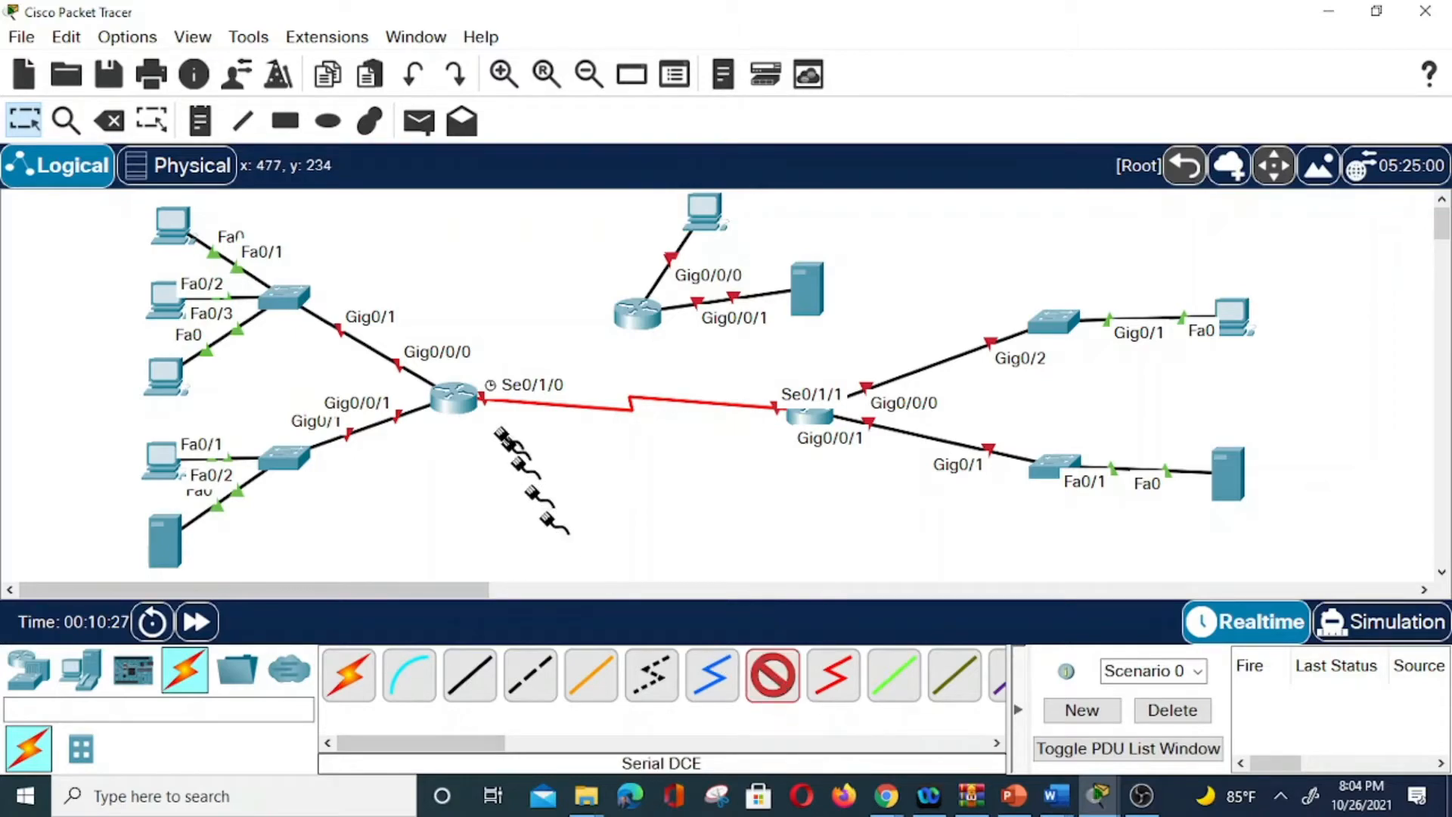
pyautogui.click(455, 397)
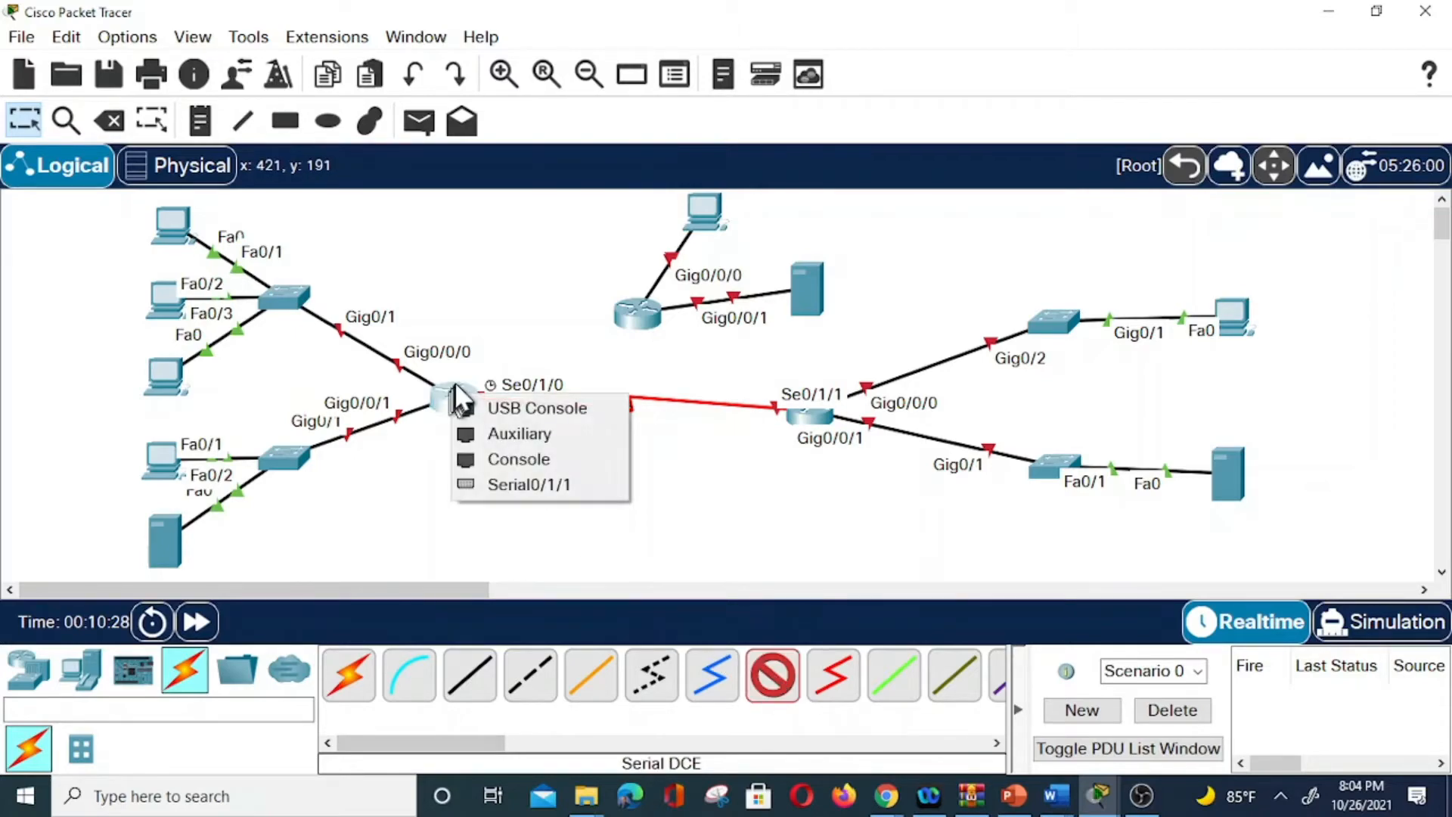
pyautogui.click(535, 485)
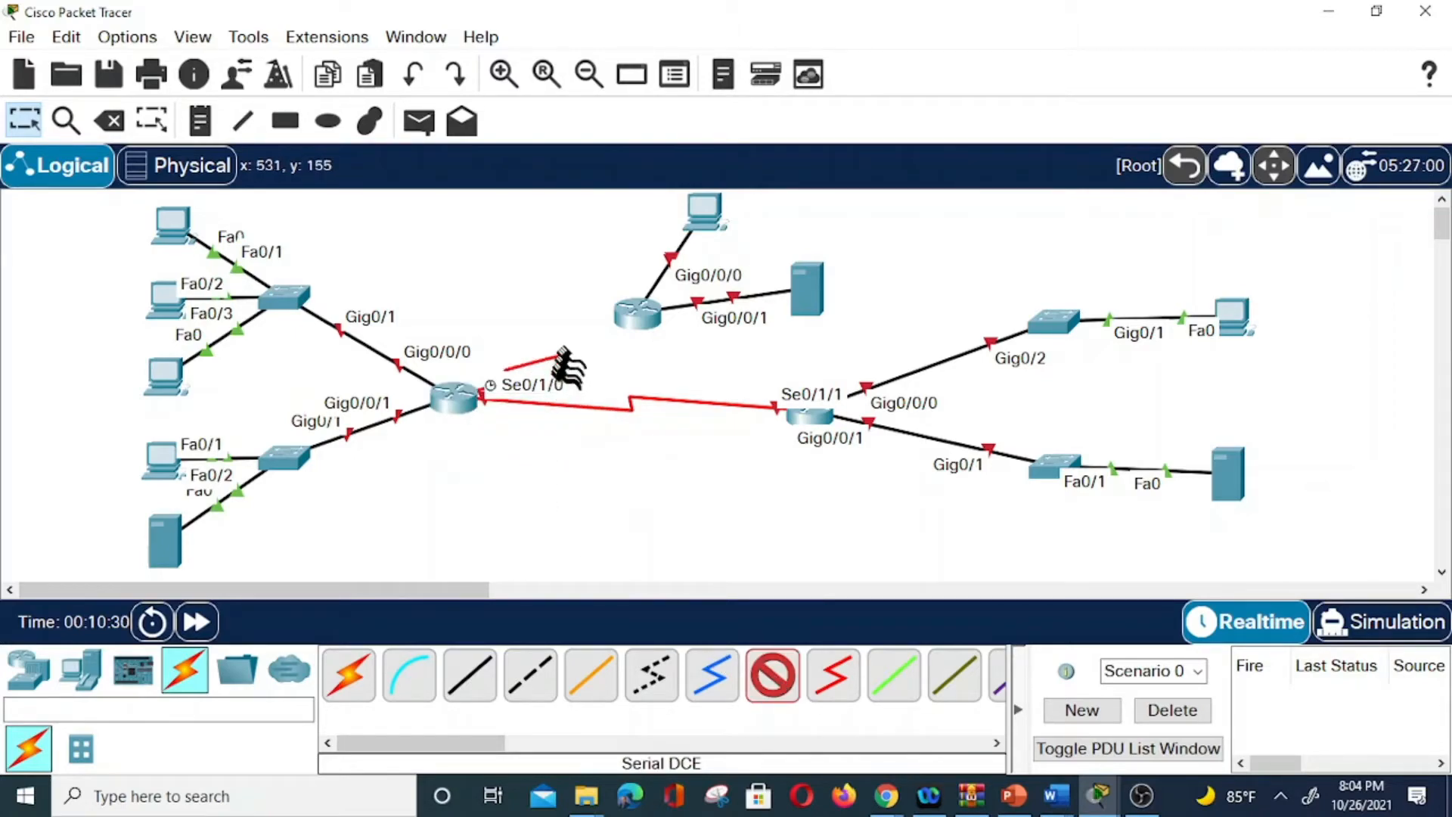
pyautogui.click(625, 315)
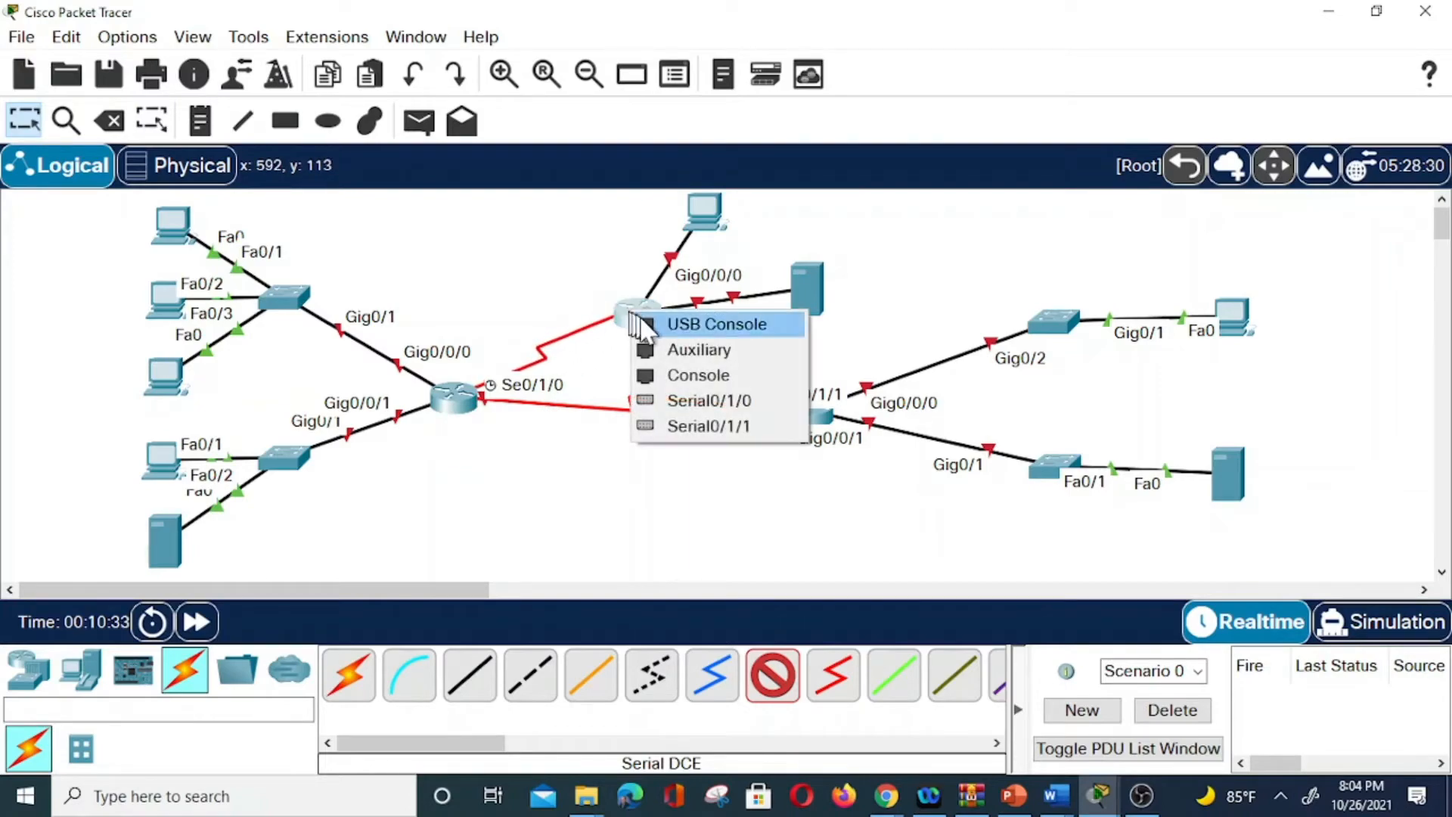
pyautogui.click(719, 401)
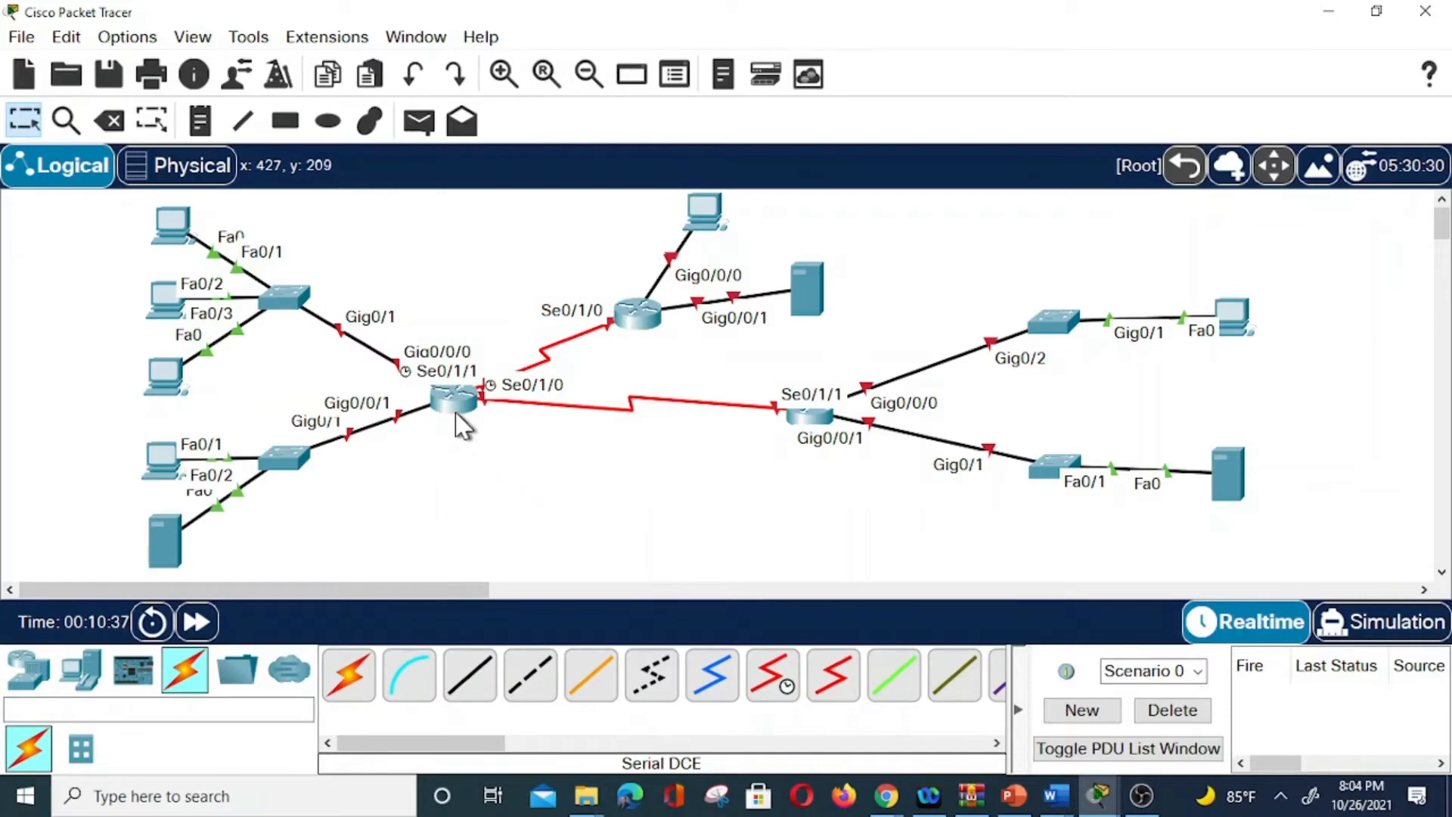
# Nudge the left, right and upper routers into tidier positions, their links following along.
pyautogui.moveTo(470, 421)
pyautogui.mouseDown()
pyautogui.moveTo(479, 413)
pyautogui.moveTo(509, 441)
pyautogui.moveTo(461, 410)
pyautogui.moveTo(473, 416)
pyautogui.mouseUp()
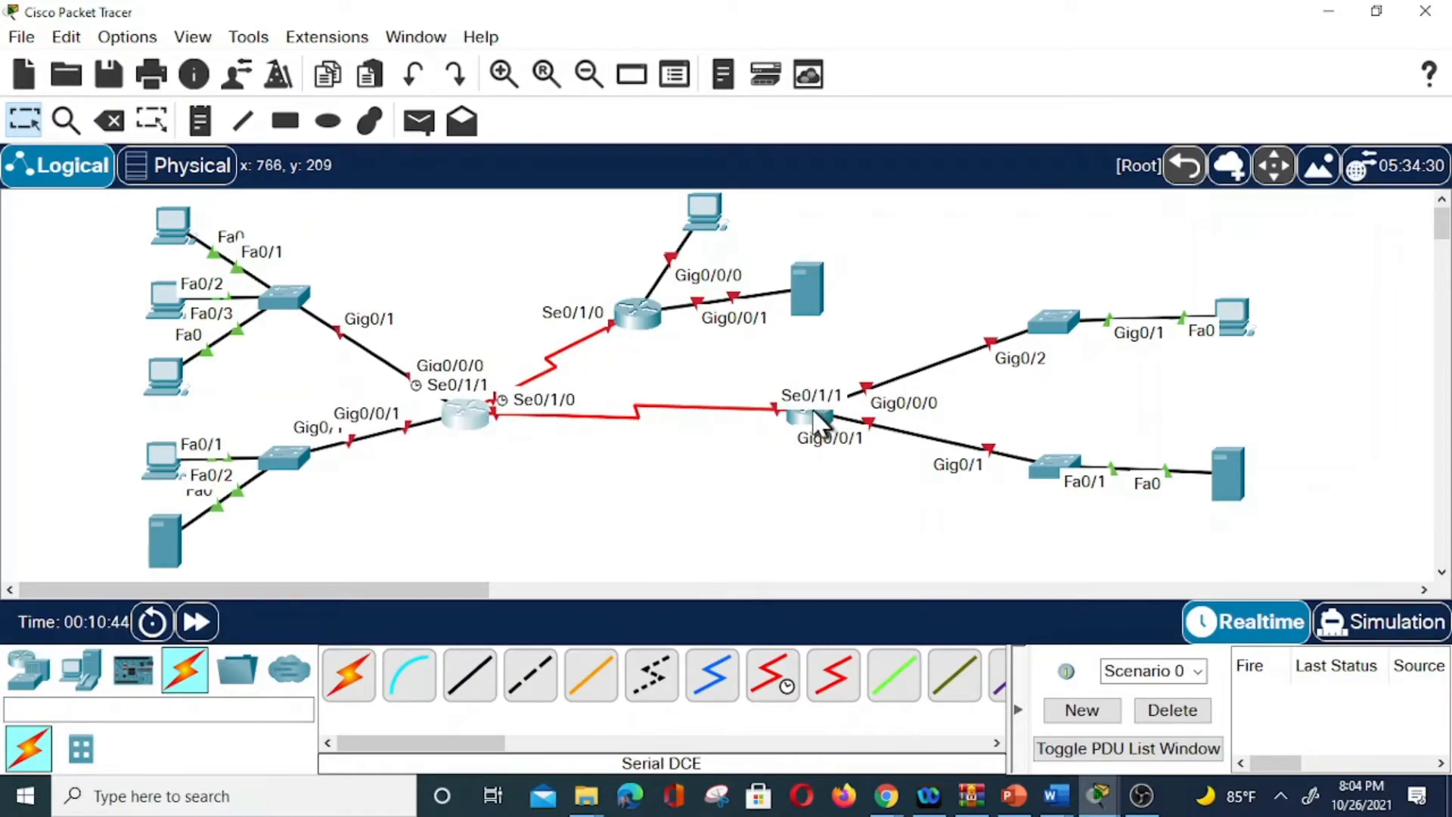
pyautogui.moveTo(819, 424); pyautogui.dragTo(787, 409)
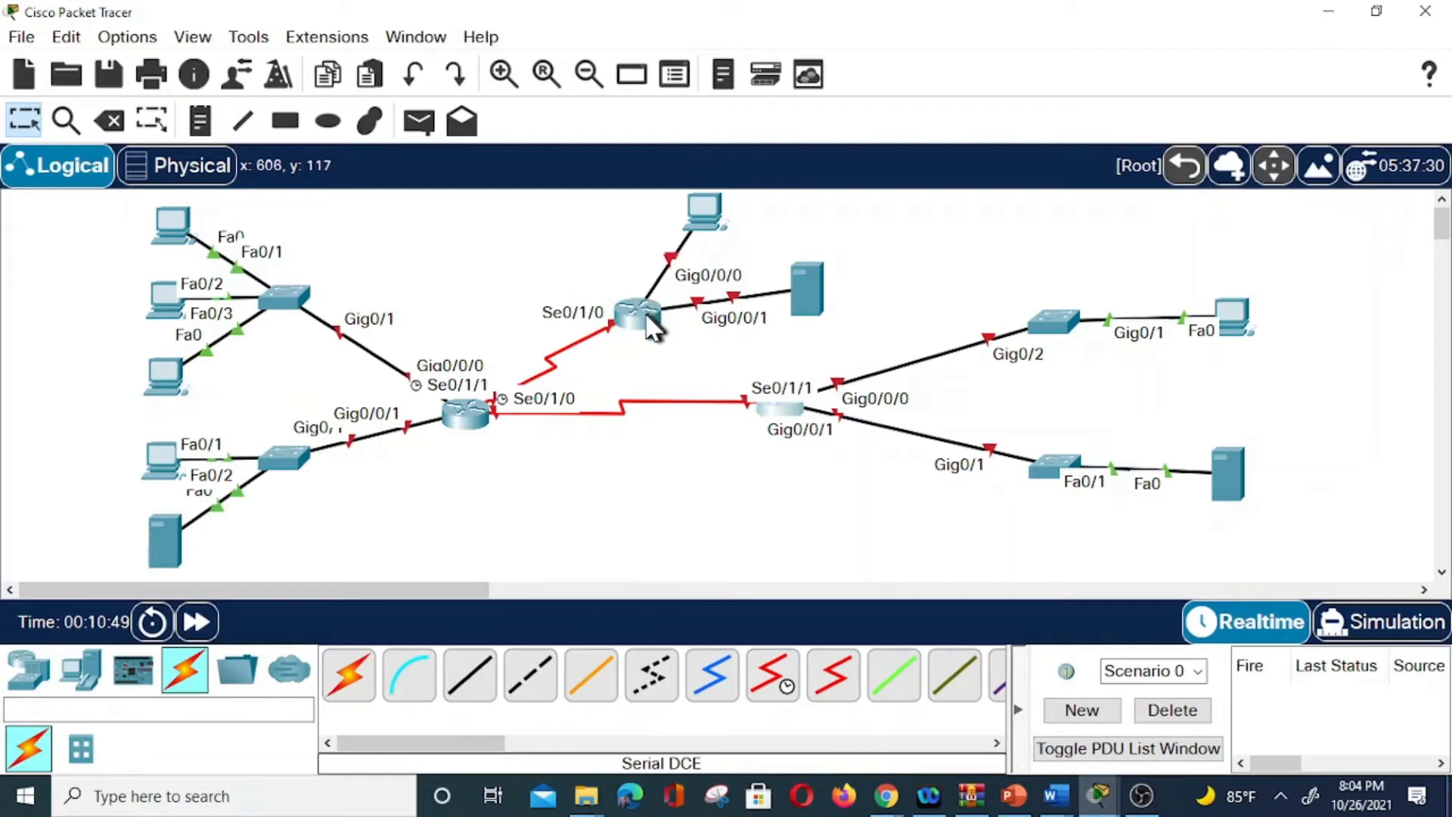
pyautogui.moveTo(652, 327); pyautogui.dragTo(635, 308)
pyautogui.moveTo(473, 437)
pyautogui.mouseDown()
pyautogui.moveTo(487, 451)
pyautogui.moveTo(466, 406)
pyautogui.moveTo(488, 416)
pyautogui.moveTo(489, 440)
pyautogui.moveTo(480, 425)
pyautogui.mouseUp()
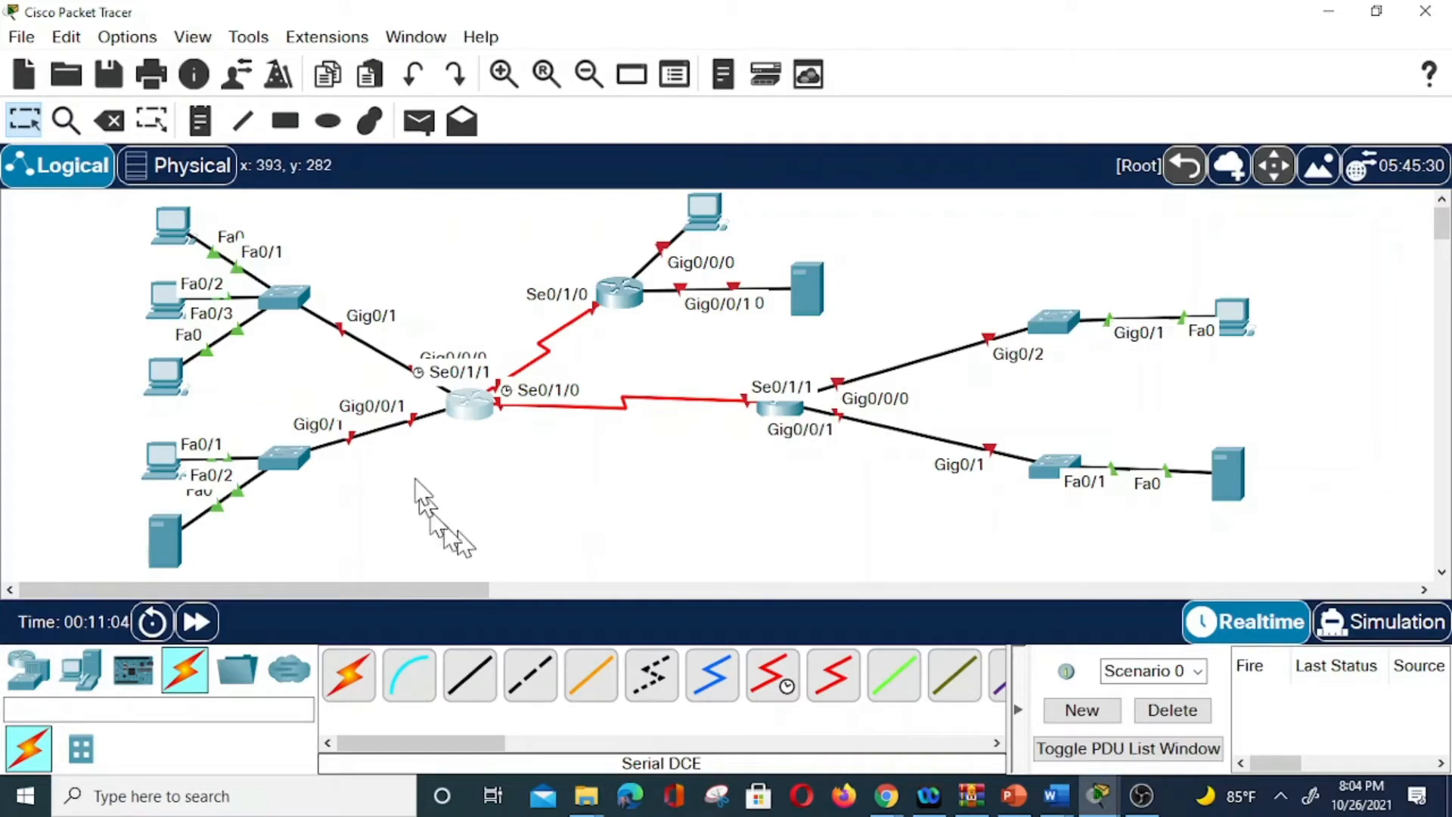
# Add router name notes HQ, BRANCH and Internet beneath the three routers.
pyautogui.click(200, 120)
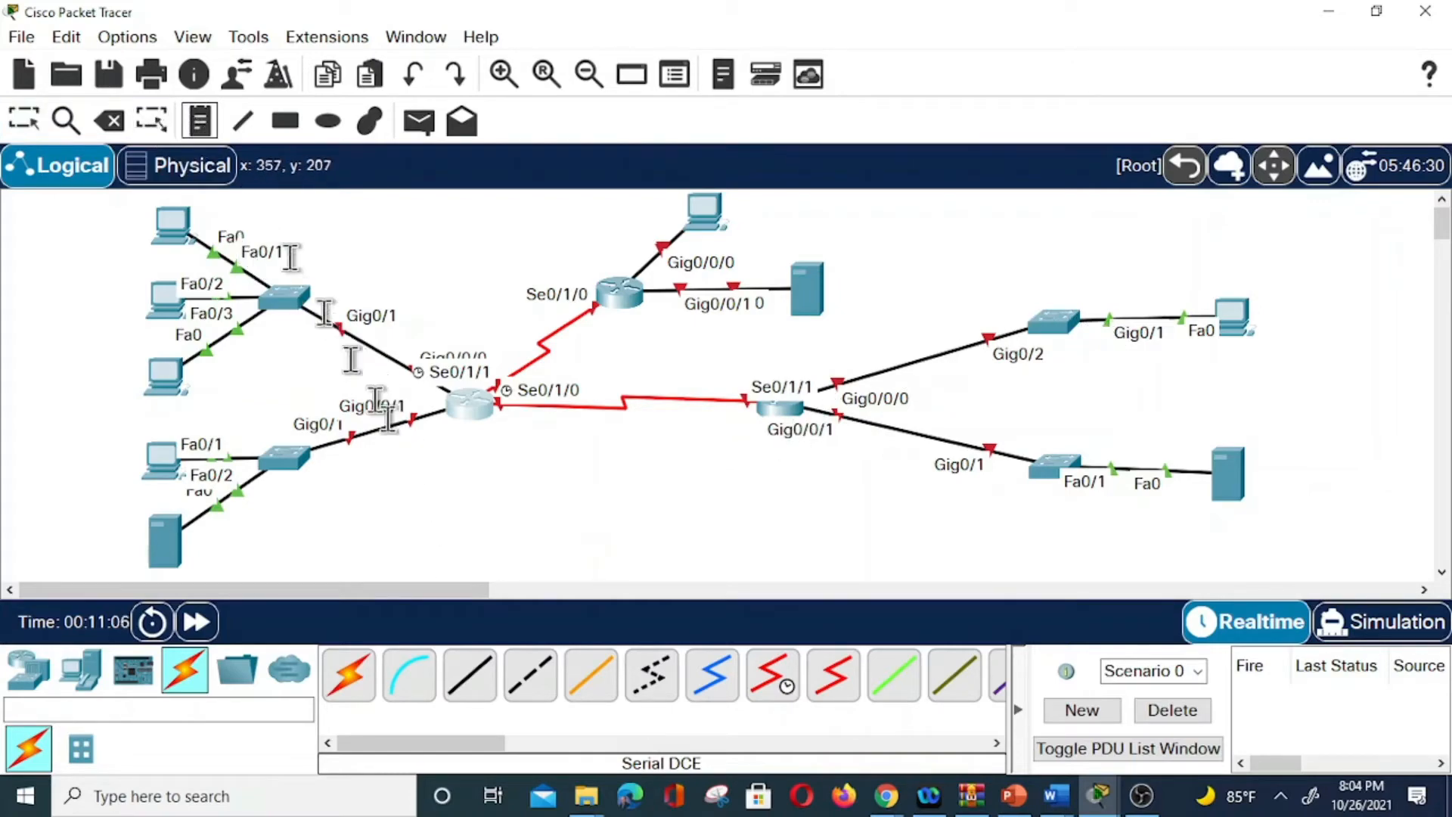
pyautogui.click(464, 431)
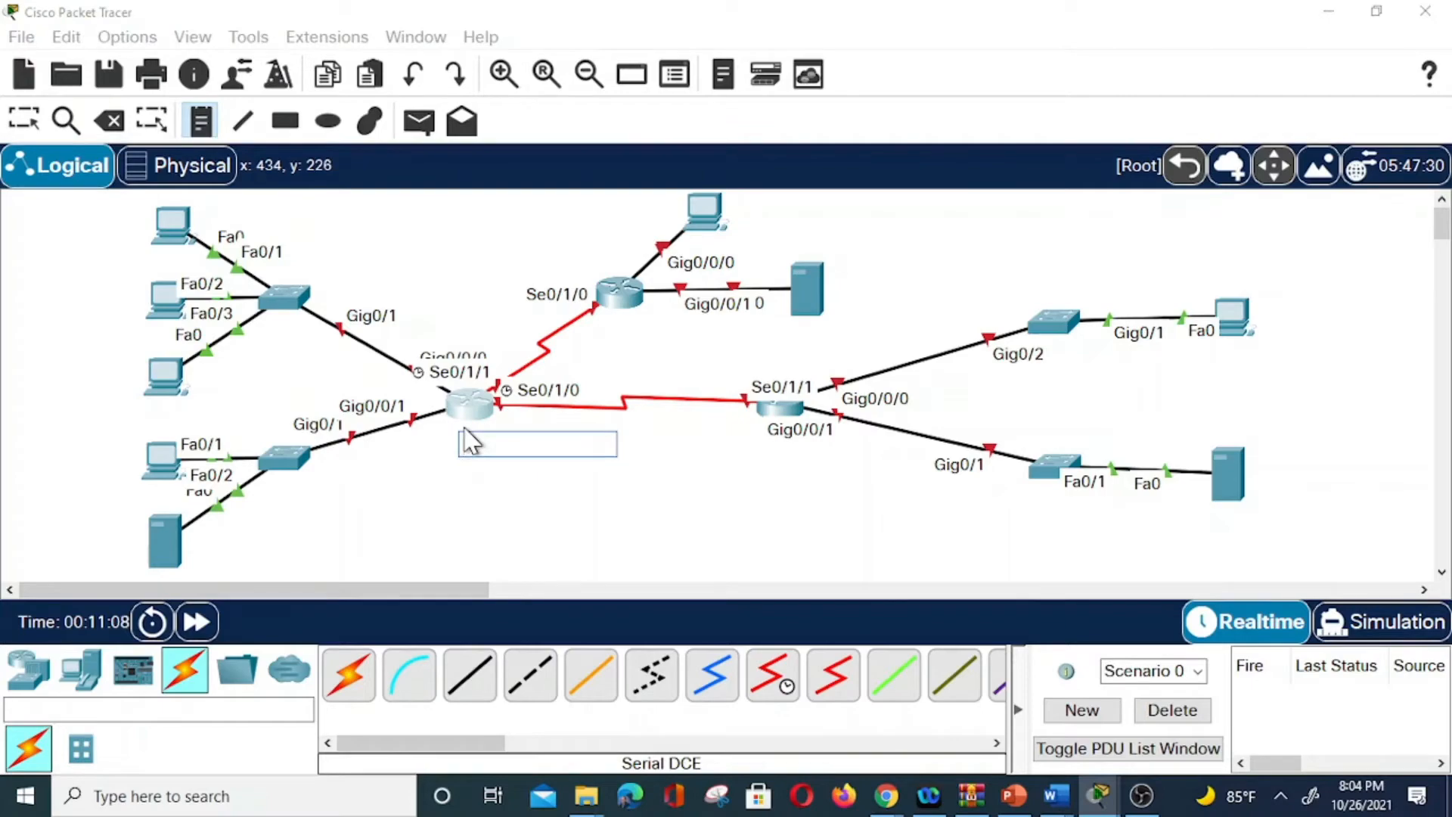
pyautogui.write('H')
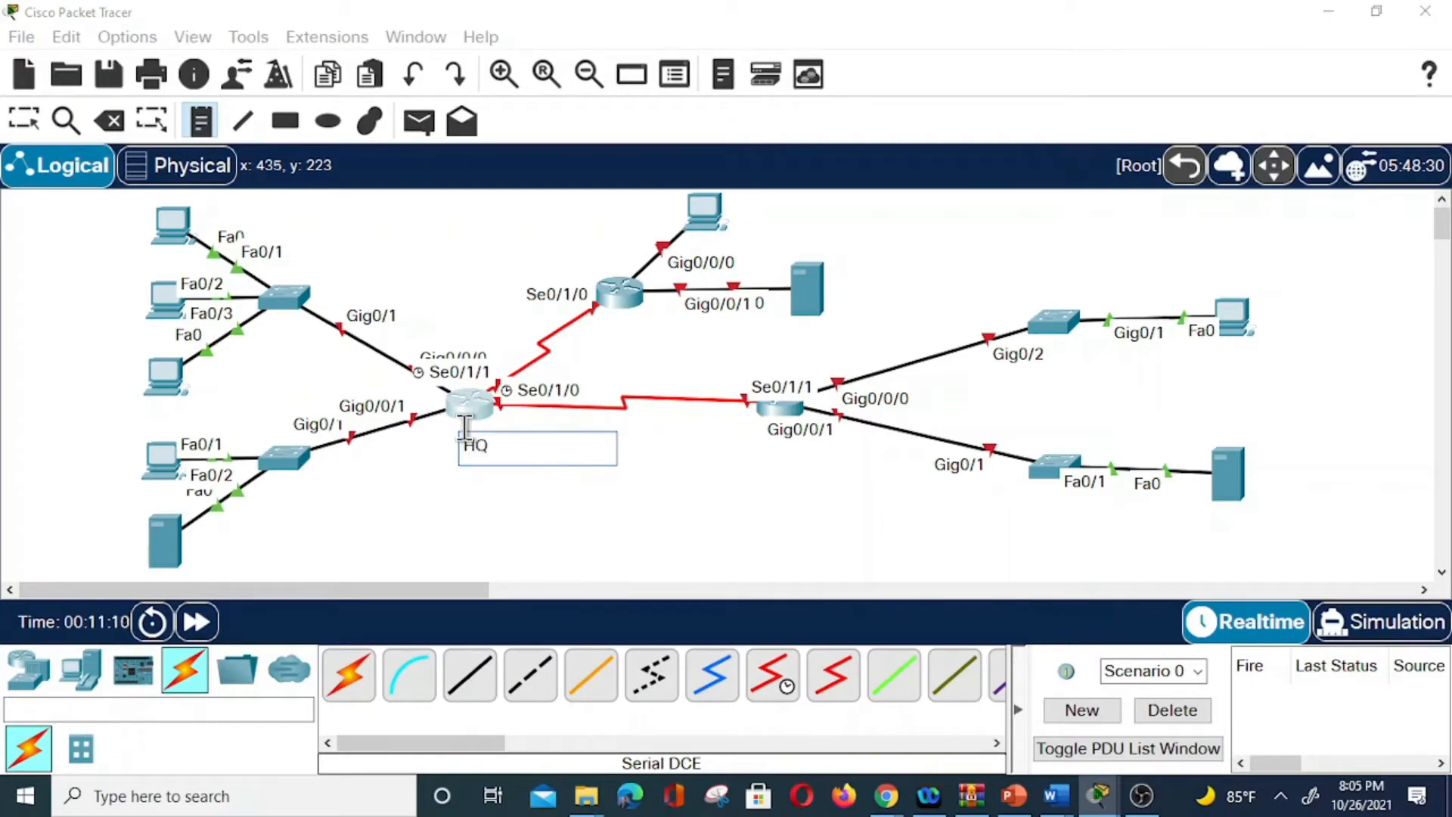
pyautogui.write('Q')
pyautogui.click(747, 435)
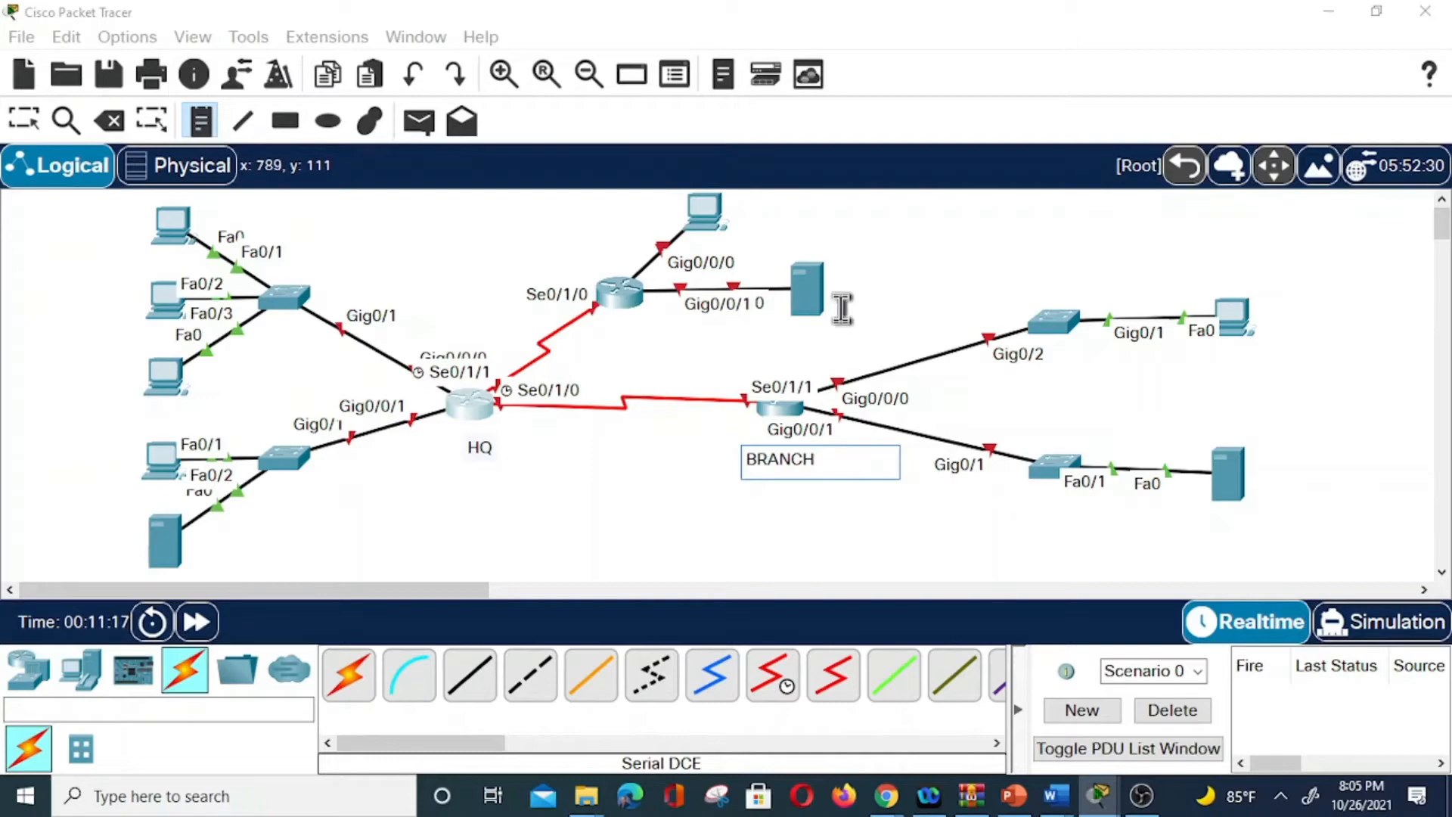
pyautogui.click(615, 310)
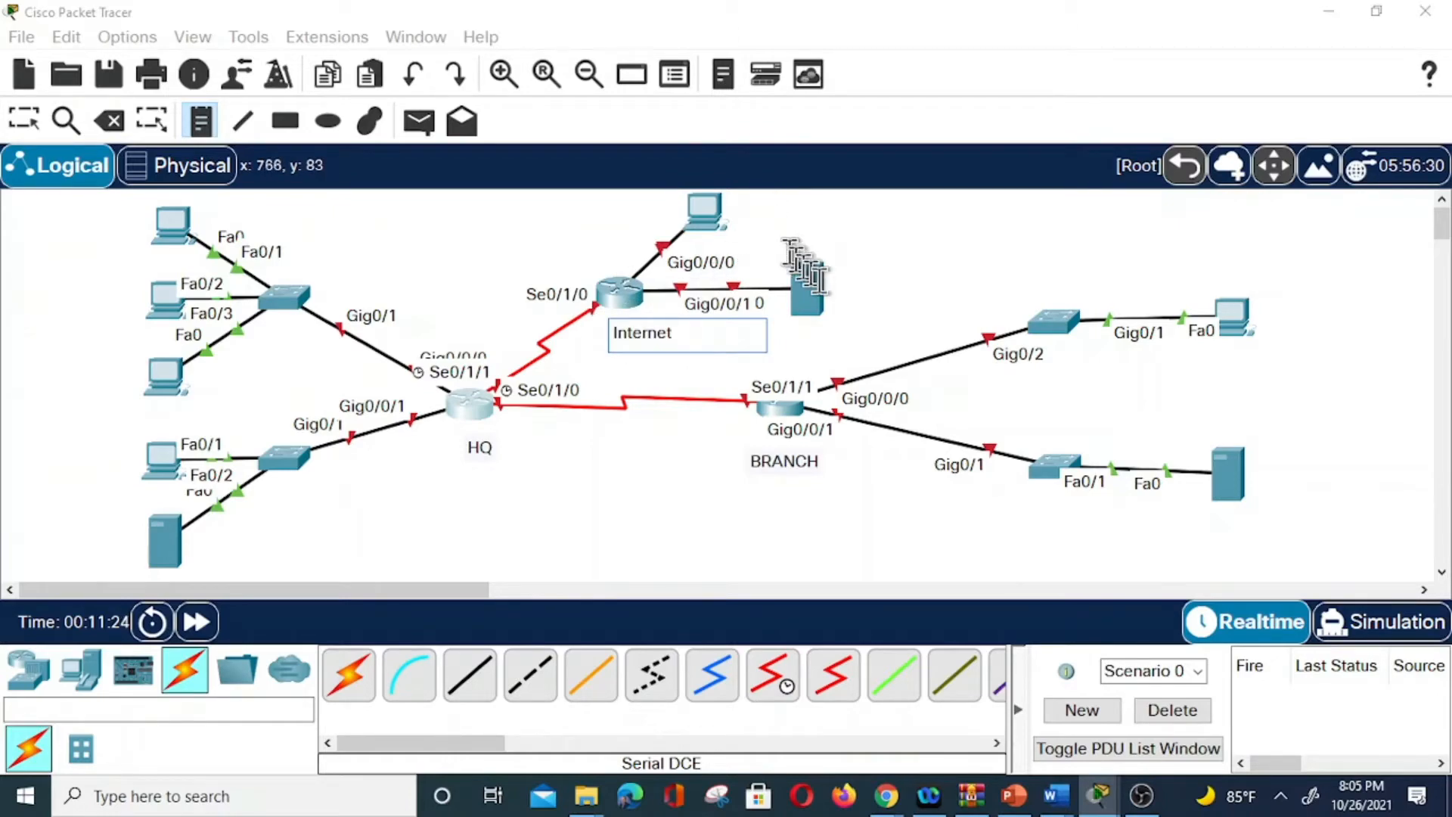
pyautogui.click(985, 376)
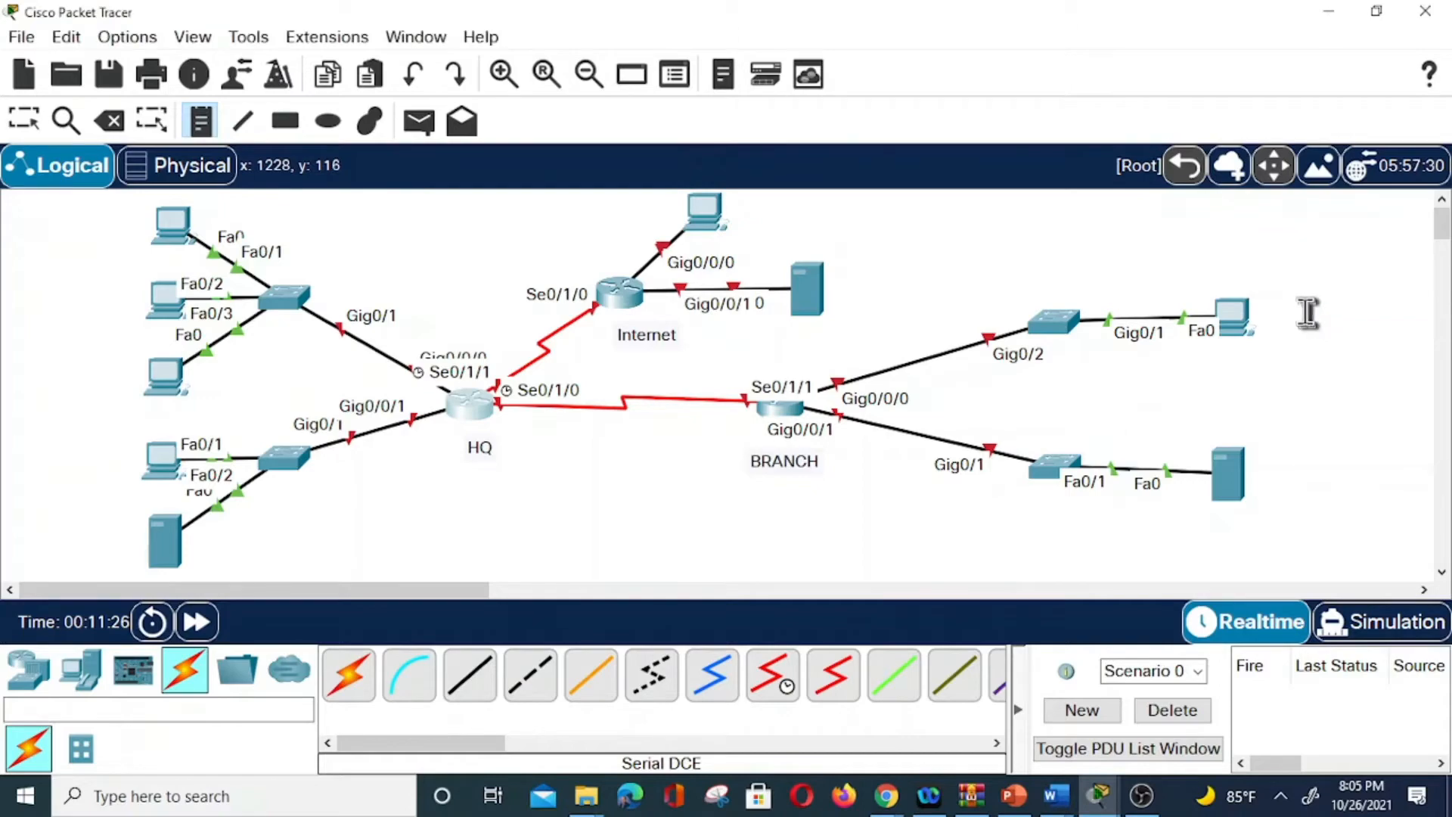
# Add LAN notes Branch LAN1, Branch LAN2, HQLAN2 and HQLAN1 beside their networks.
pyautogui.click(1315, 310)
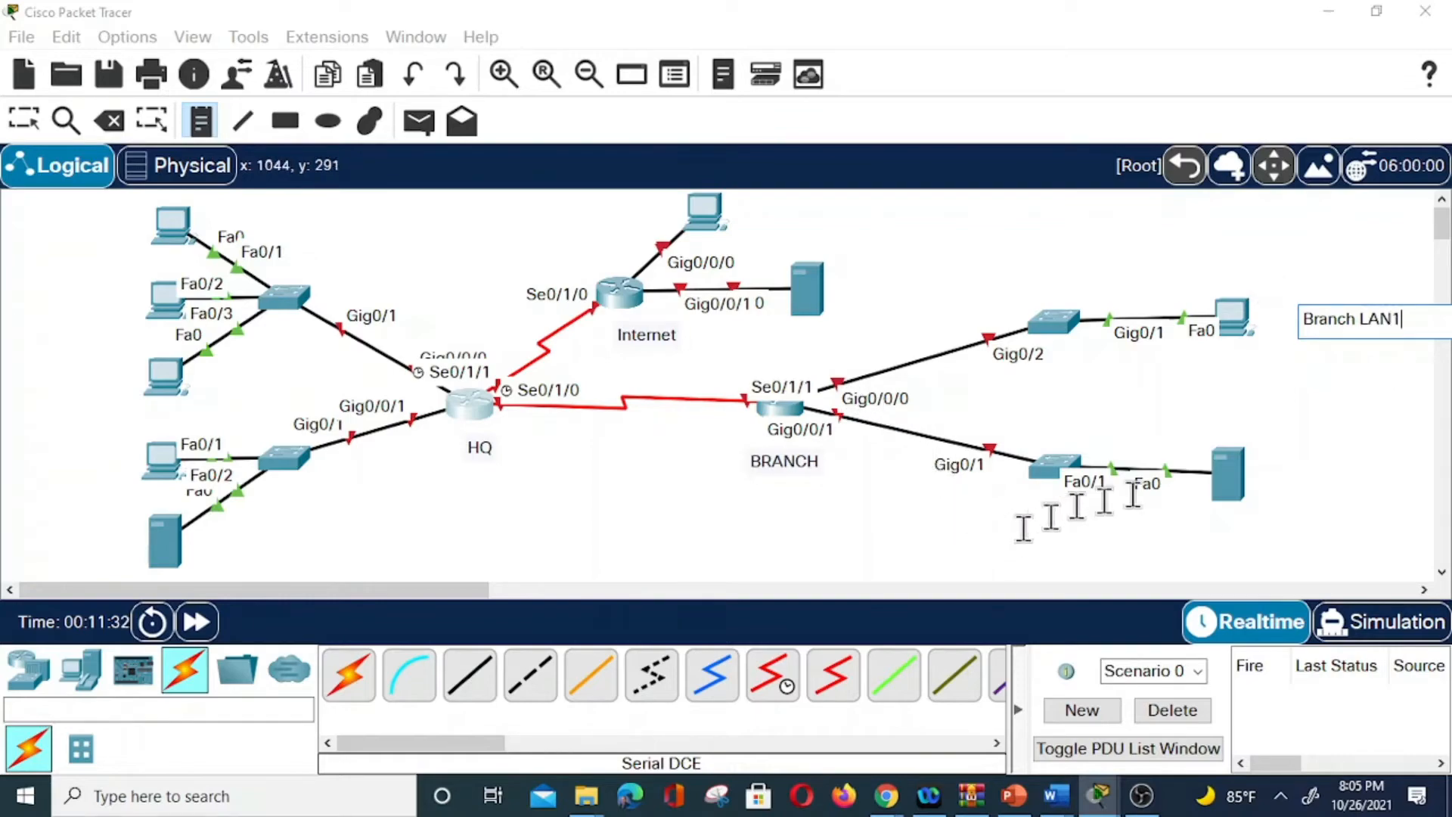
pyautogui.click(1302, 460)
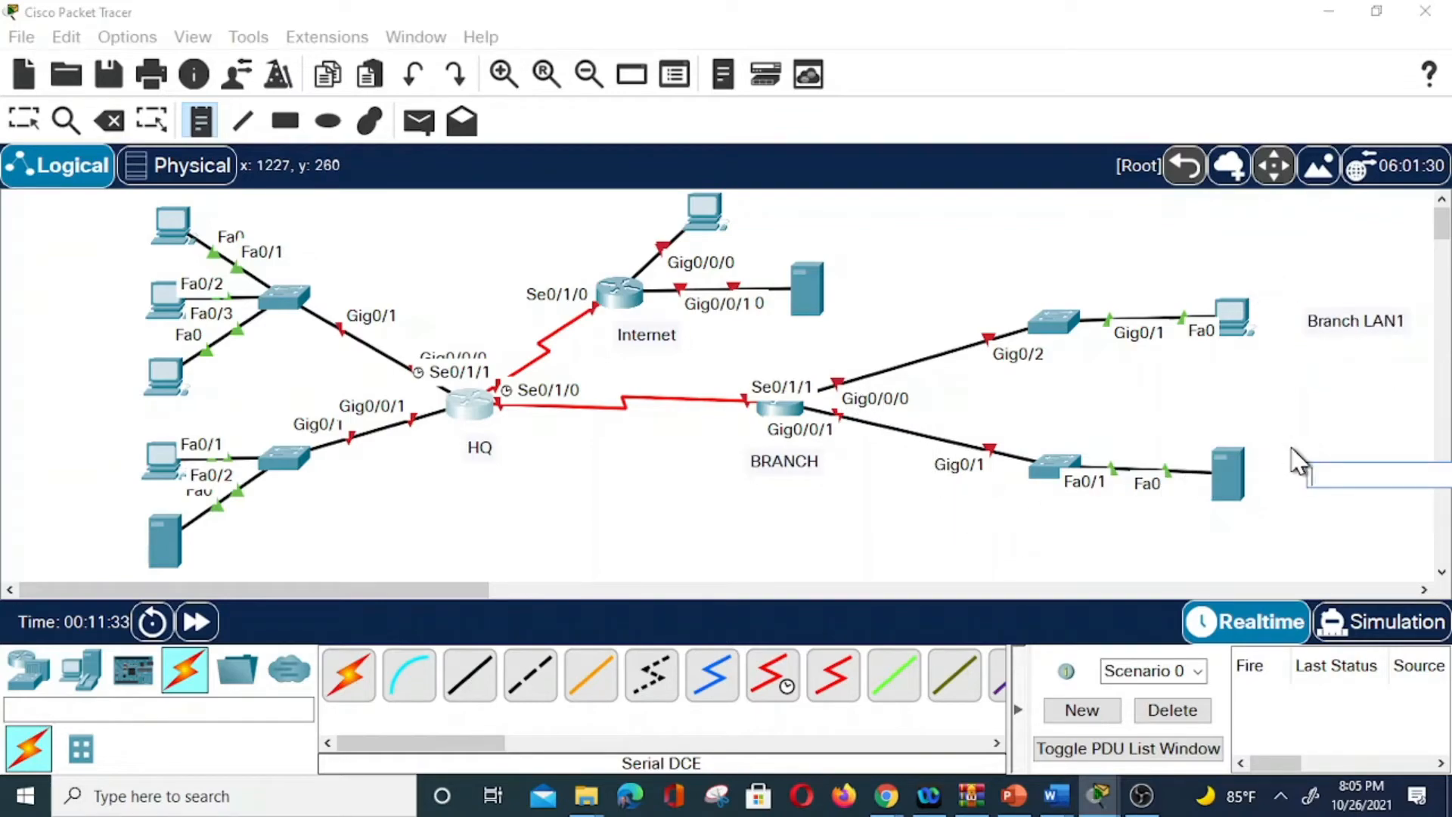
pyautogui.write('Branch')
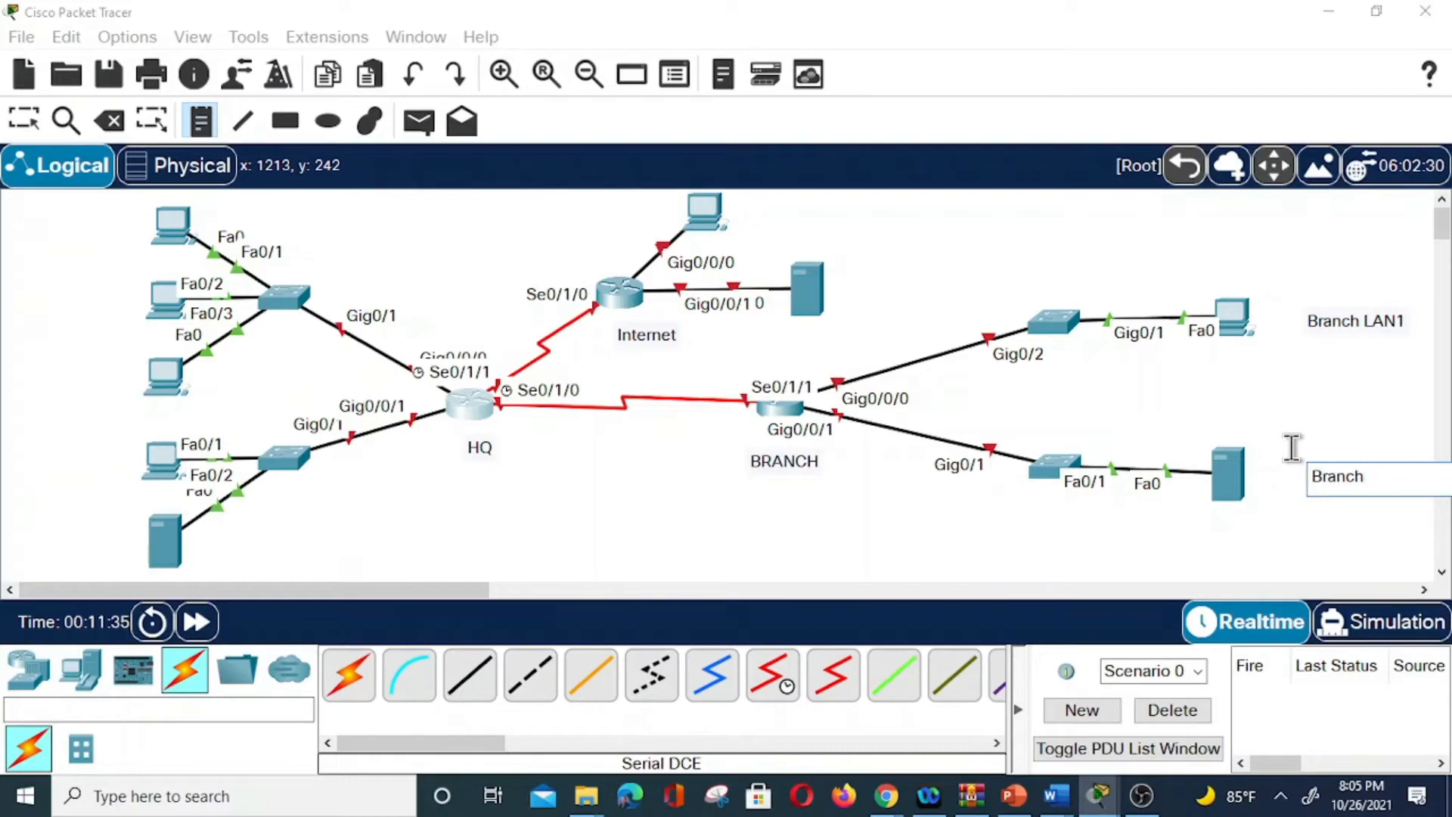
pyautogui.write('LAN2')
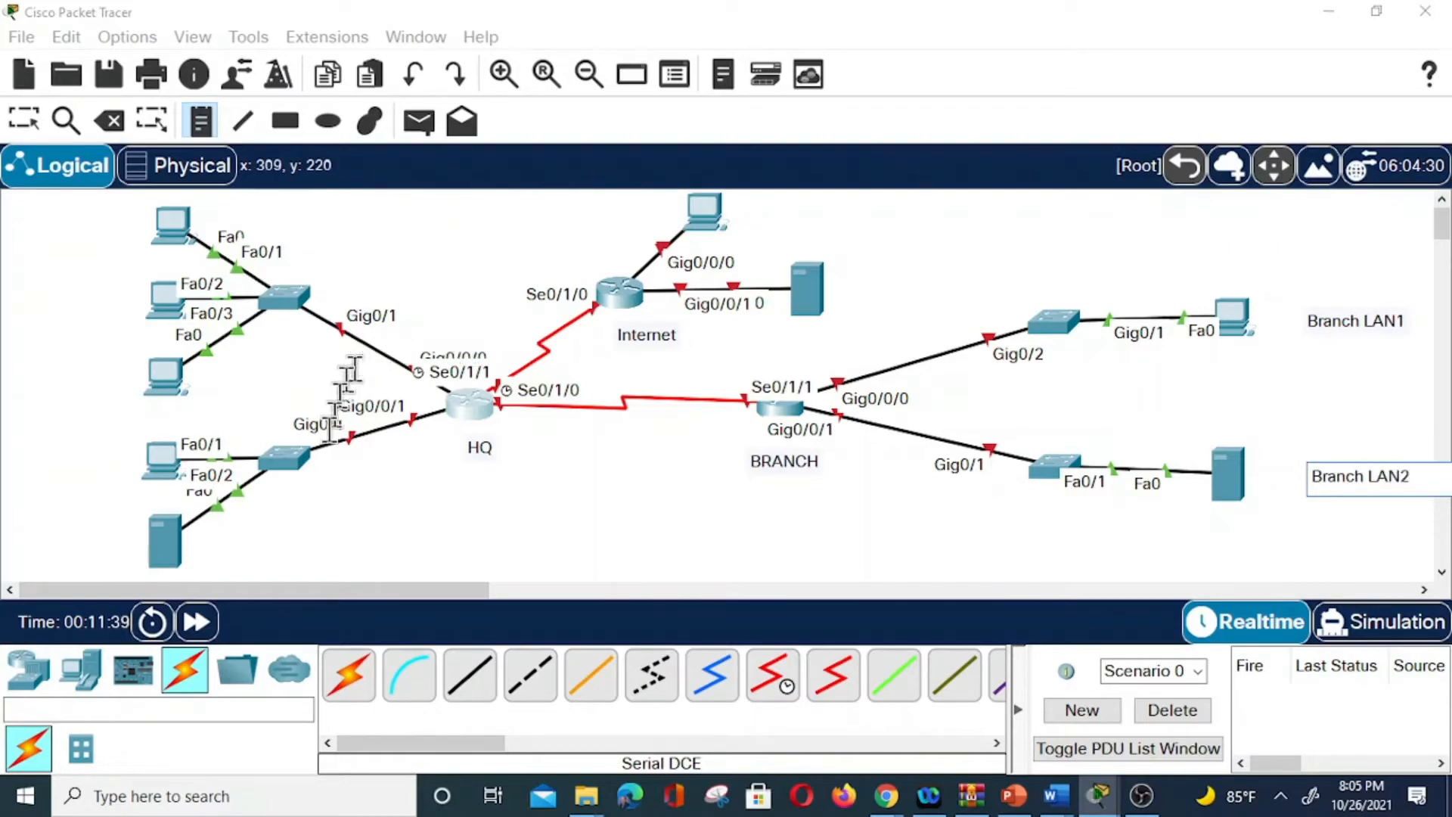
pyautogui.click(30, 475)
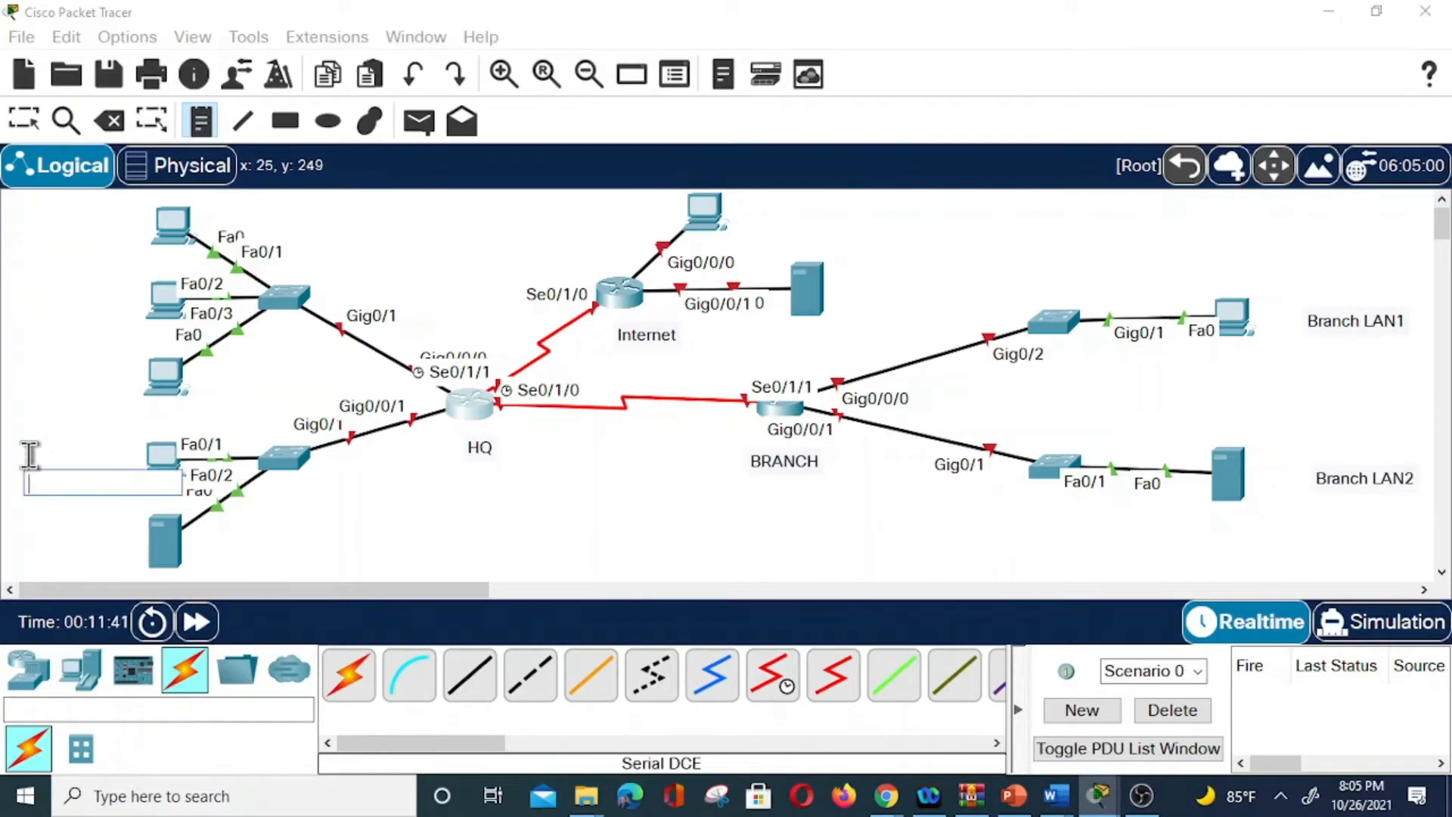
pyautogui.write('HQ')
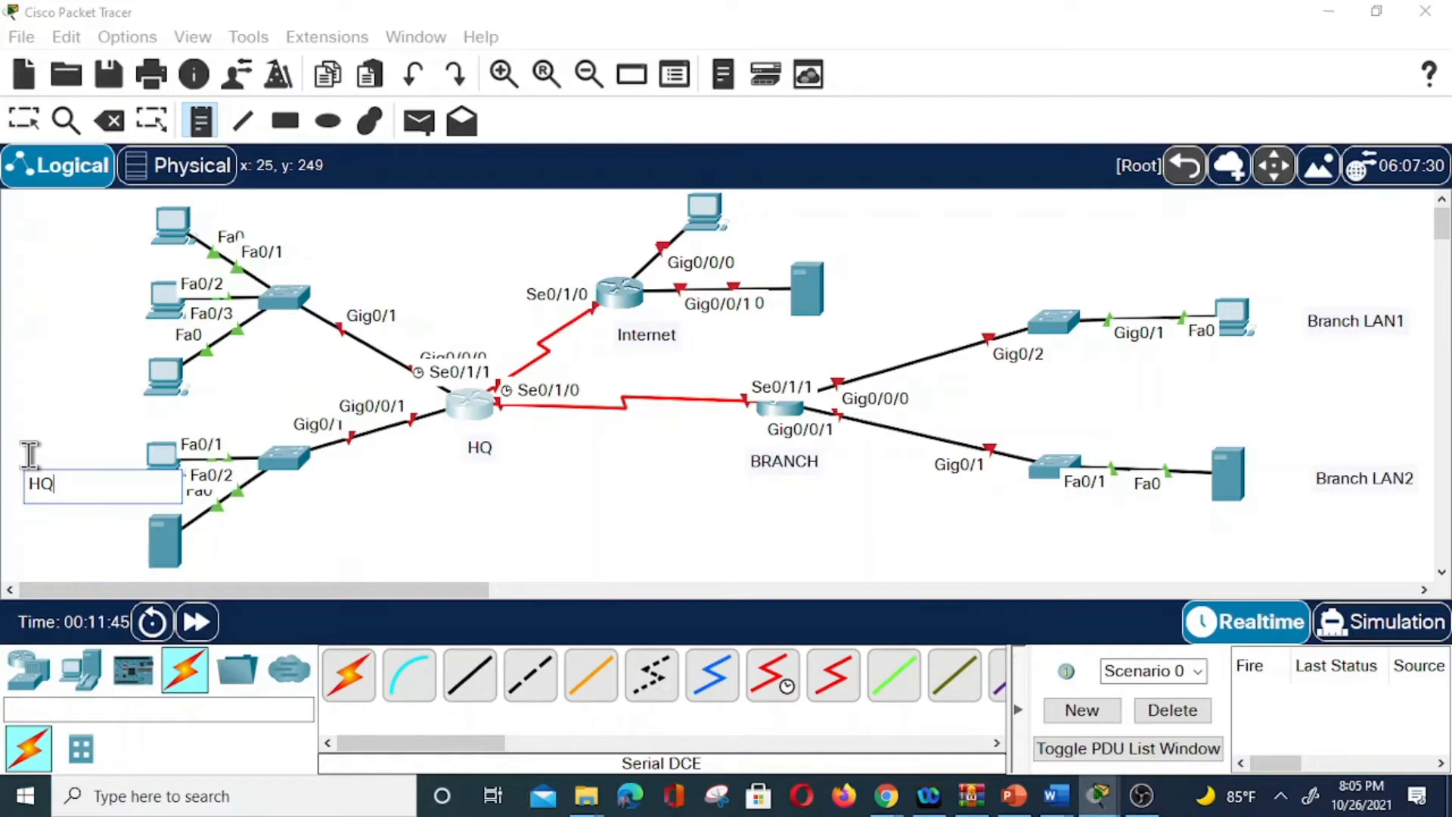
pyautogui.write('LAN2')
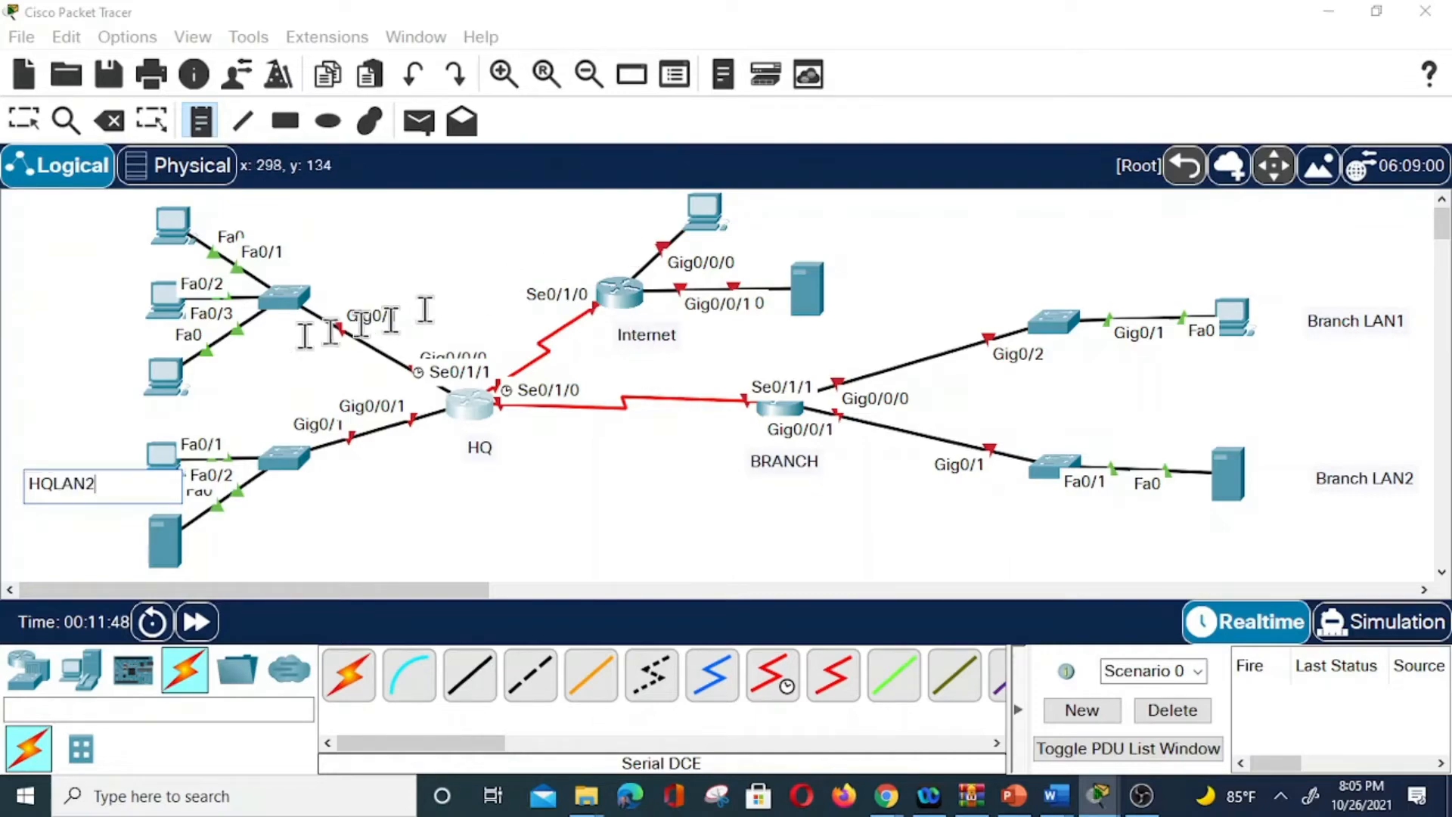
pyautogui.click(17, 261)
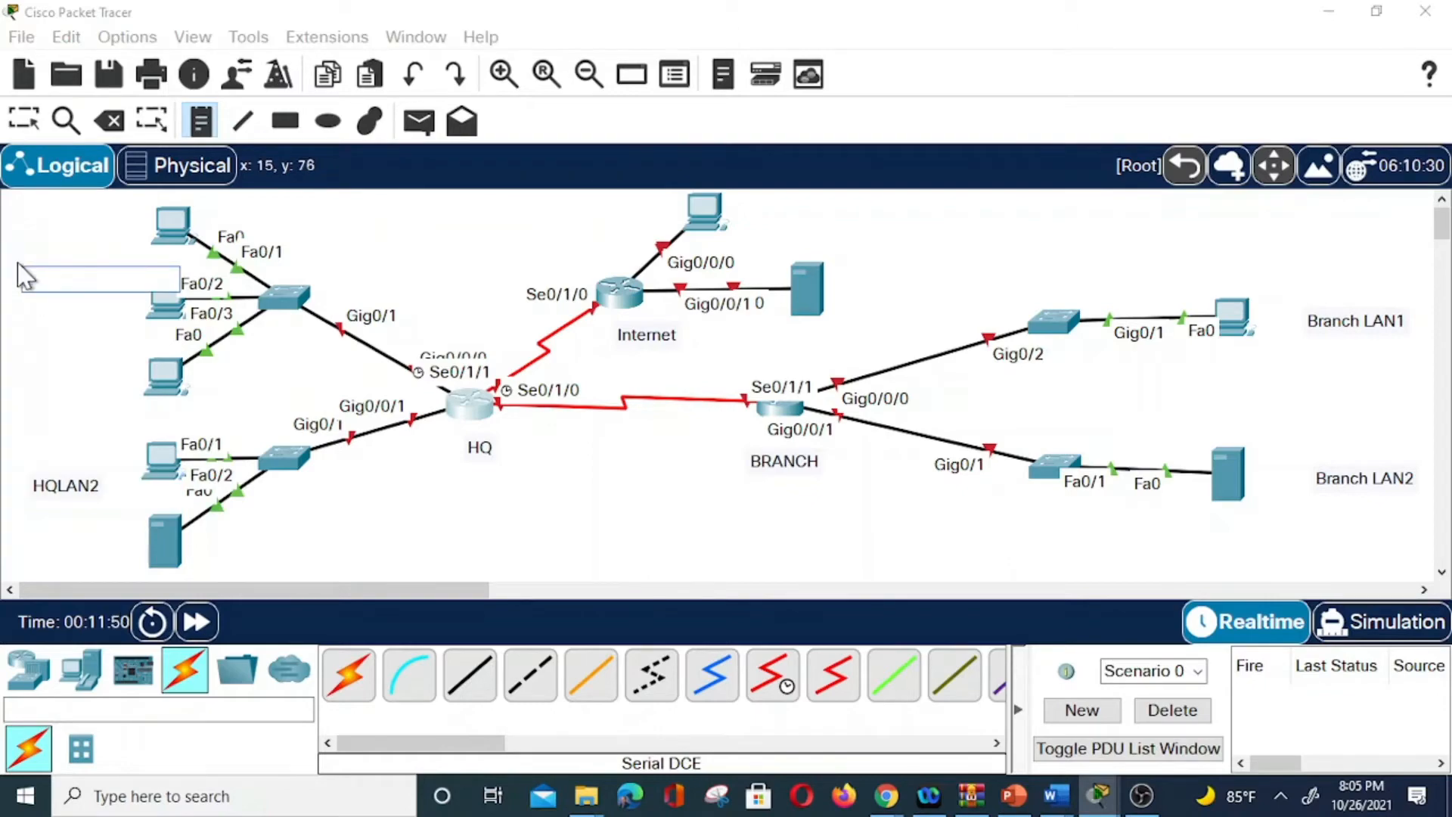
pyautogui.write('HQLAN1')
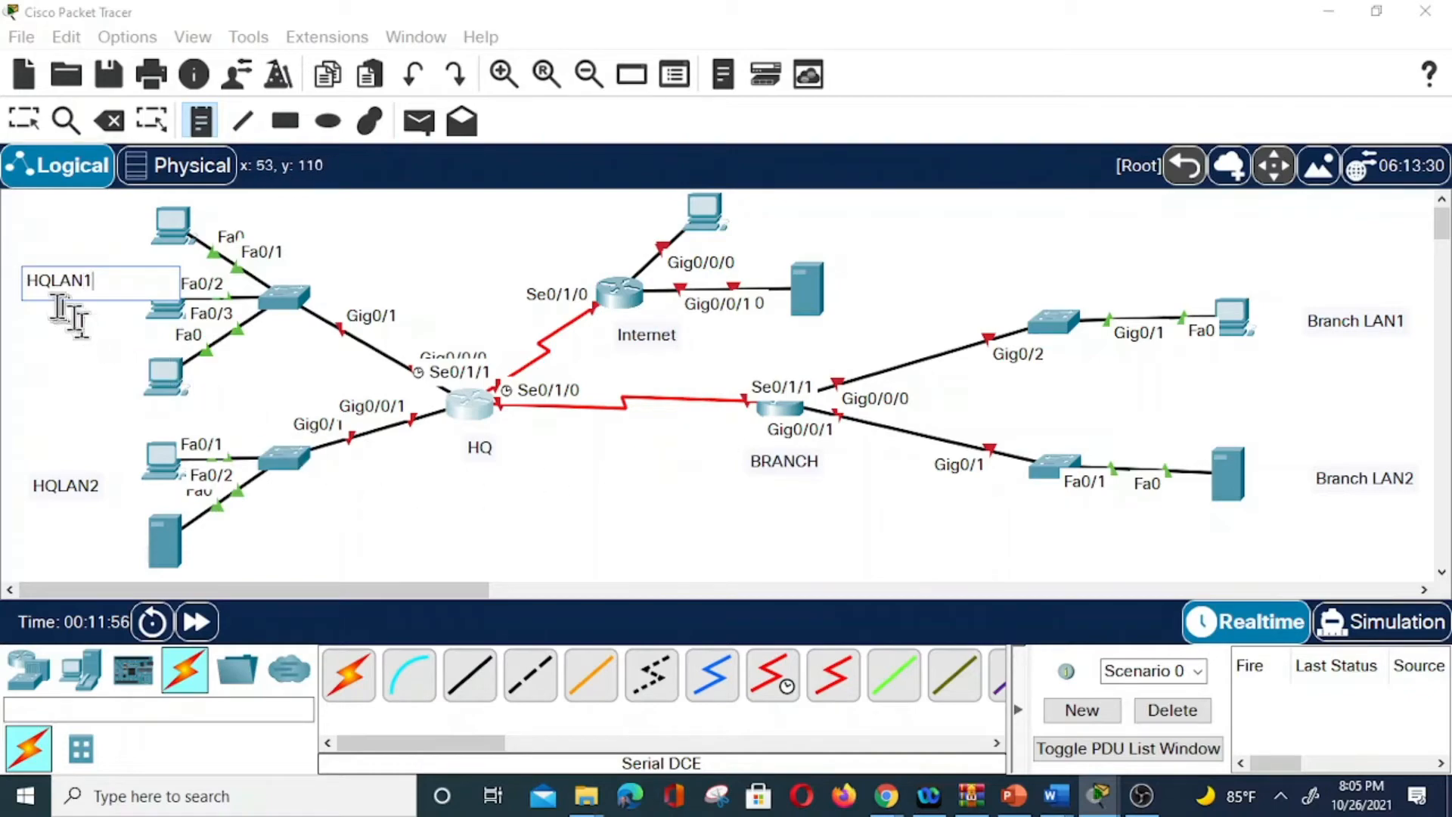
pyautogui.click(51, 283)
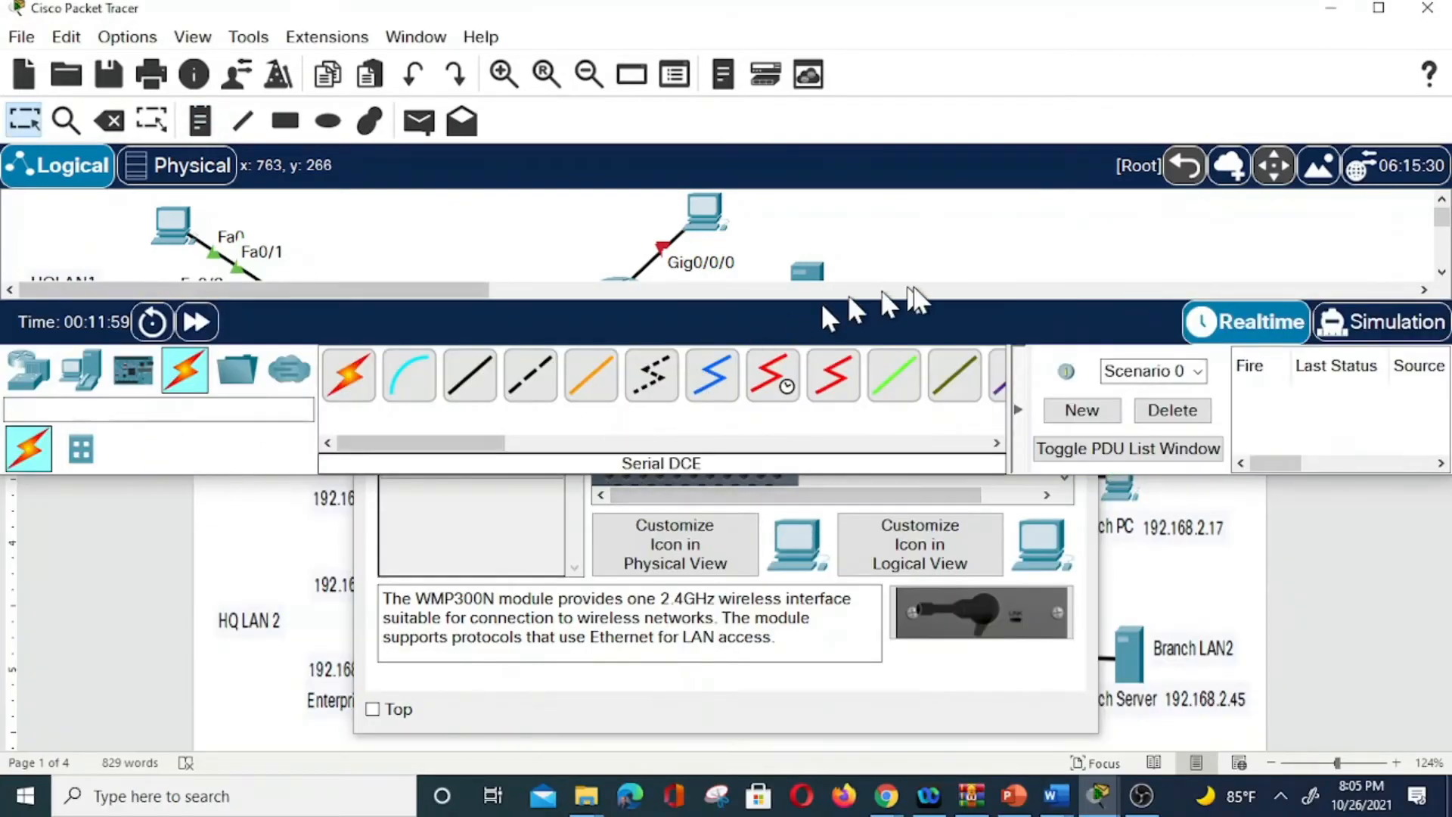
# Review the exam diagram in Word, dismiss the touch keyboard, and return to Packet Tracer.
pyautogui.click(1248, 533)
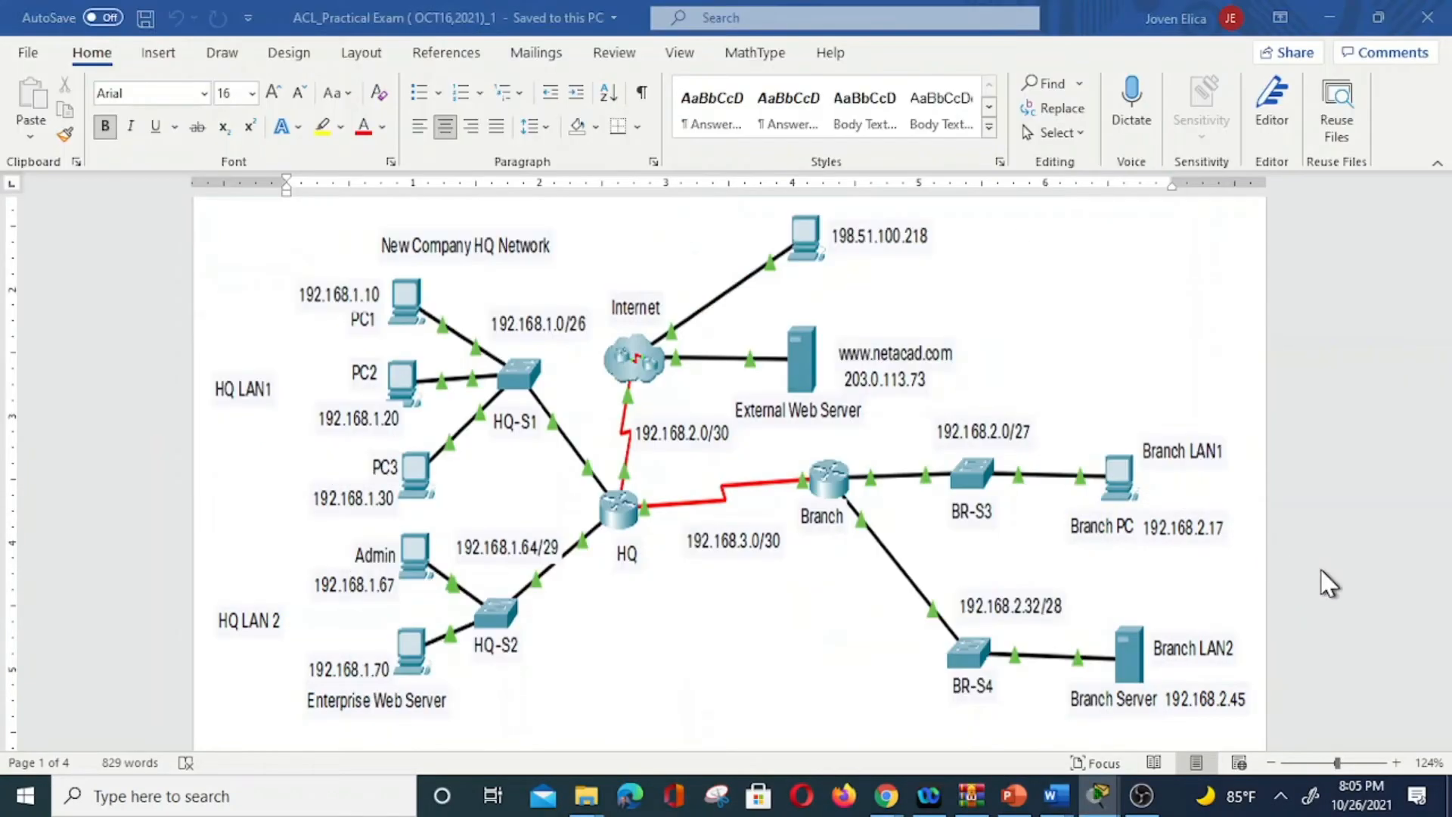
pyautogui.scroll(1, 1210, 492)
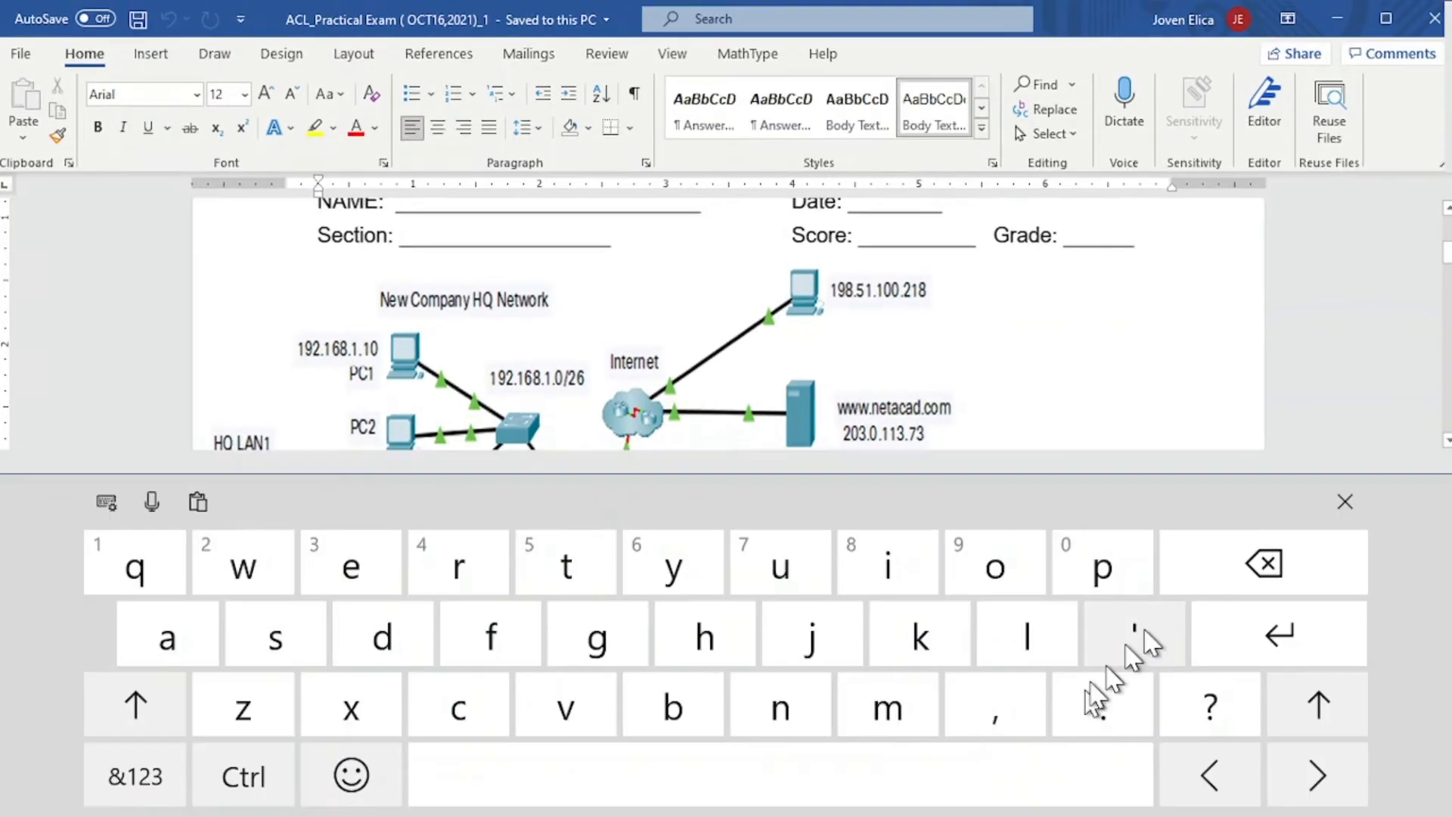
pyautogui.click(1345, 502)
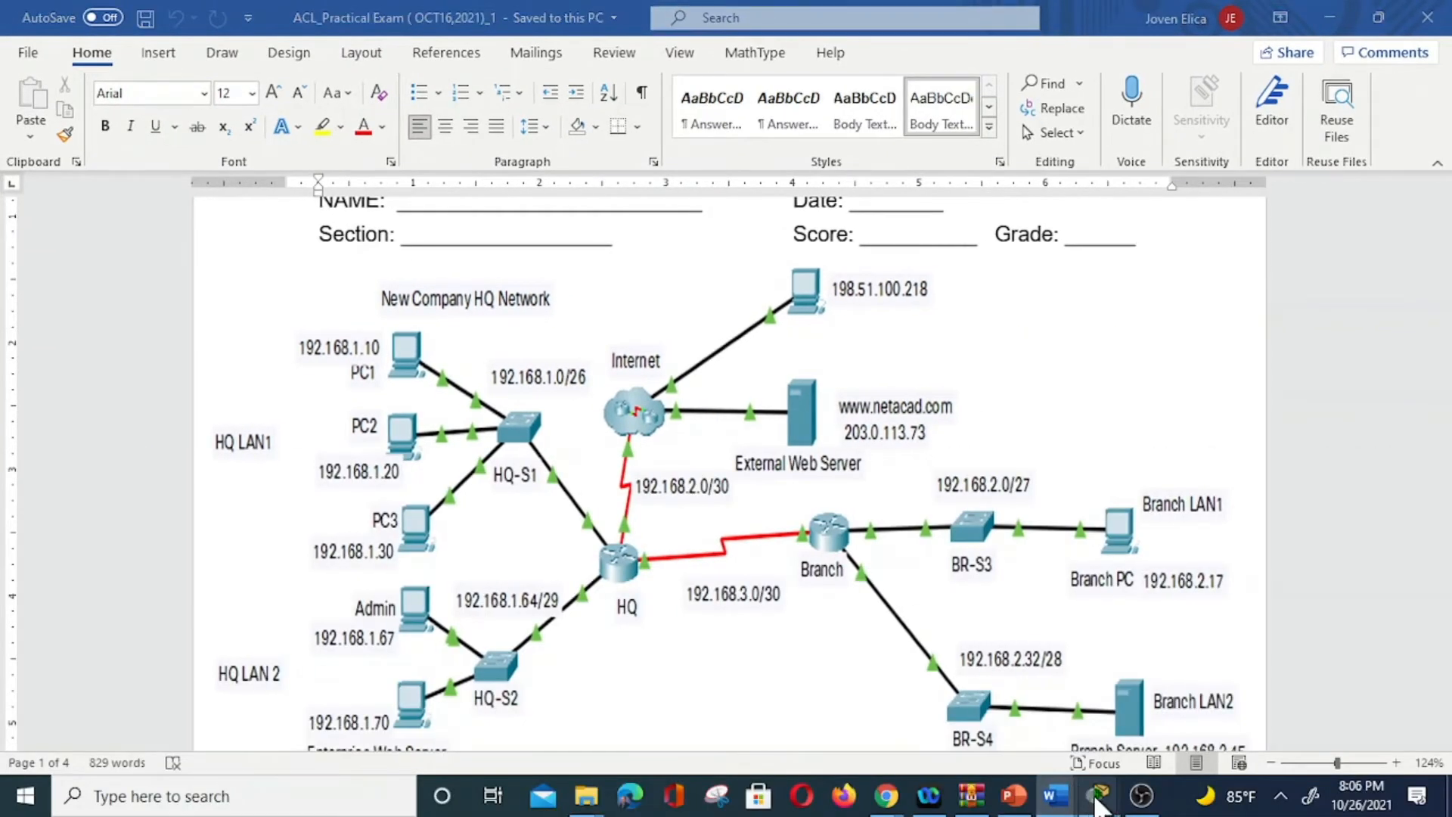
pyautogui.moveTo(1098, 792)
pyautogui.click(1095, 745)
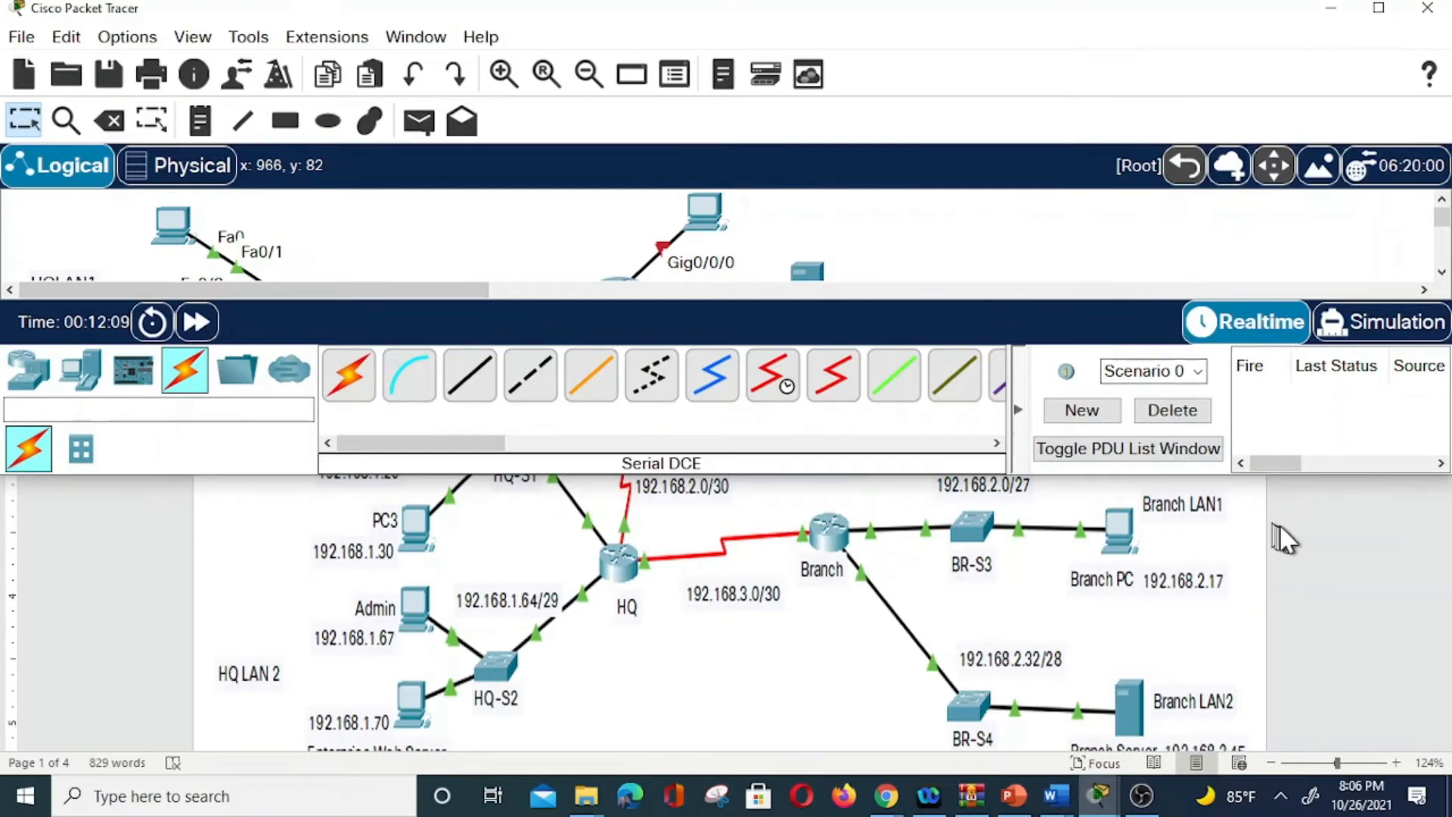
# Compare the Word diagram once more, then bring Packet Tracer back in front.
pyautogui.click(1019, 289)
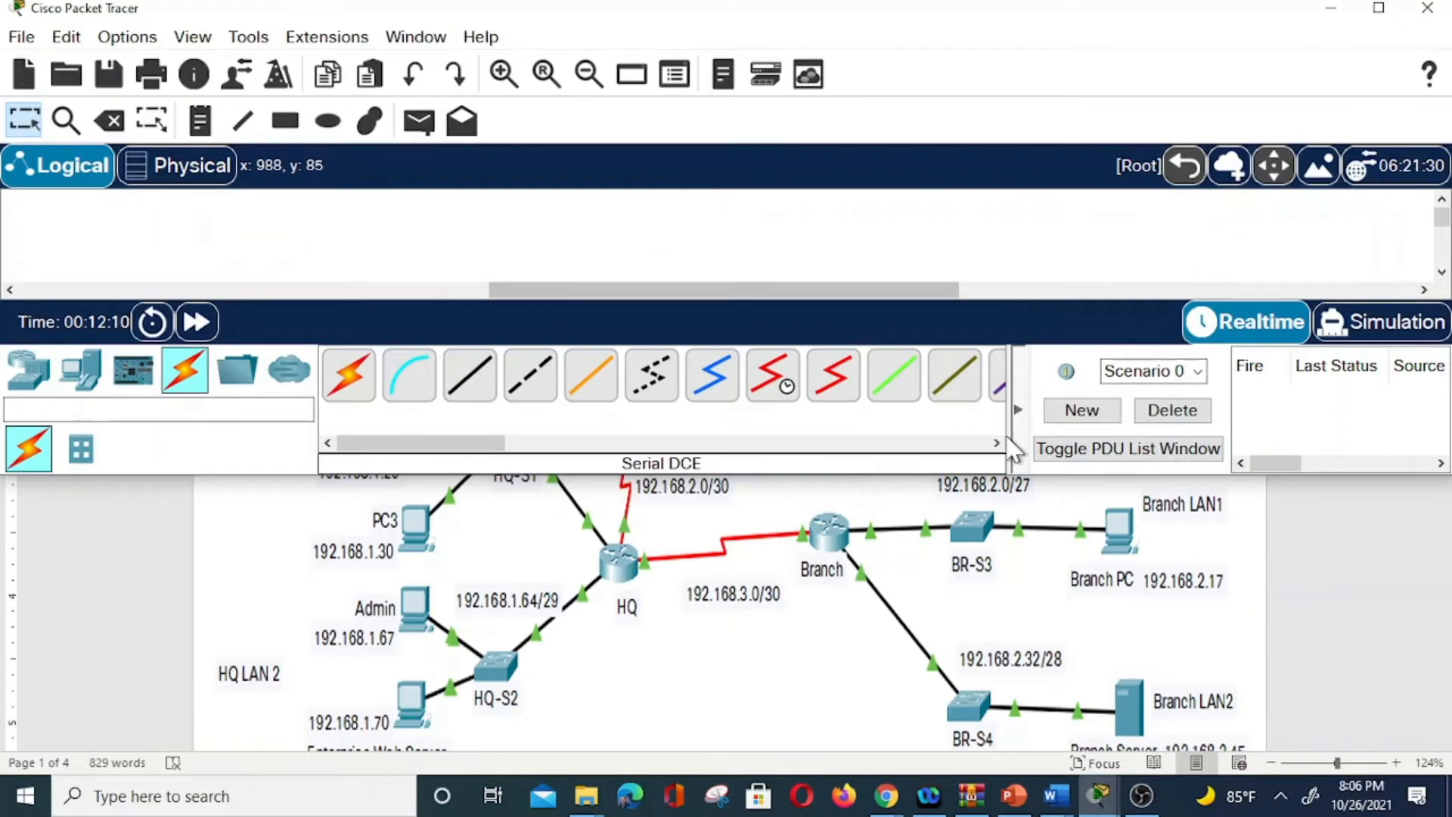
pyautogui.click(832, 527)
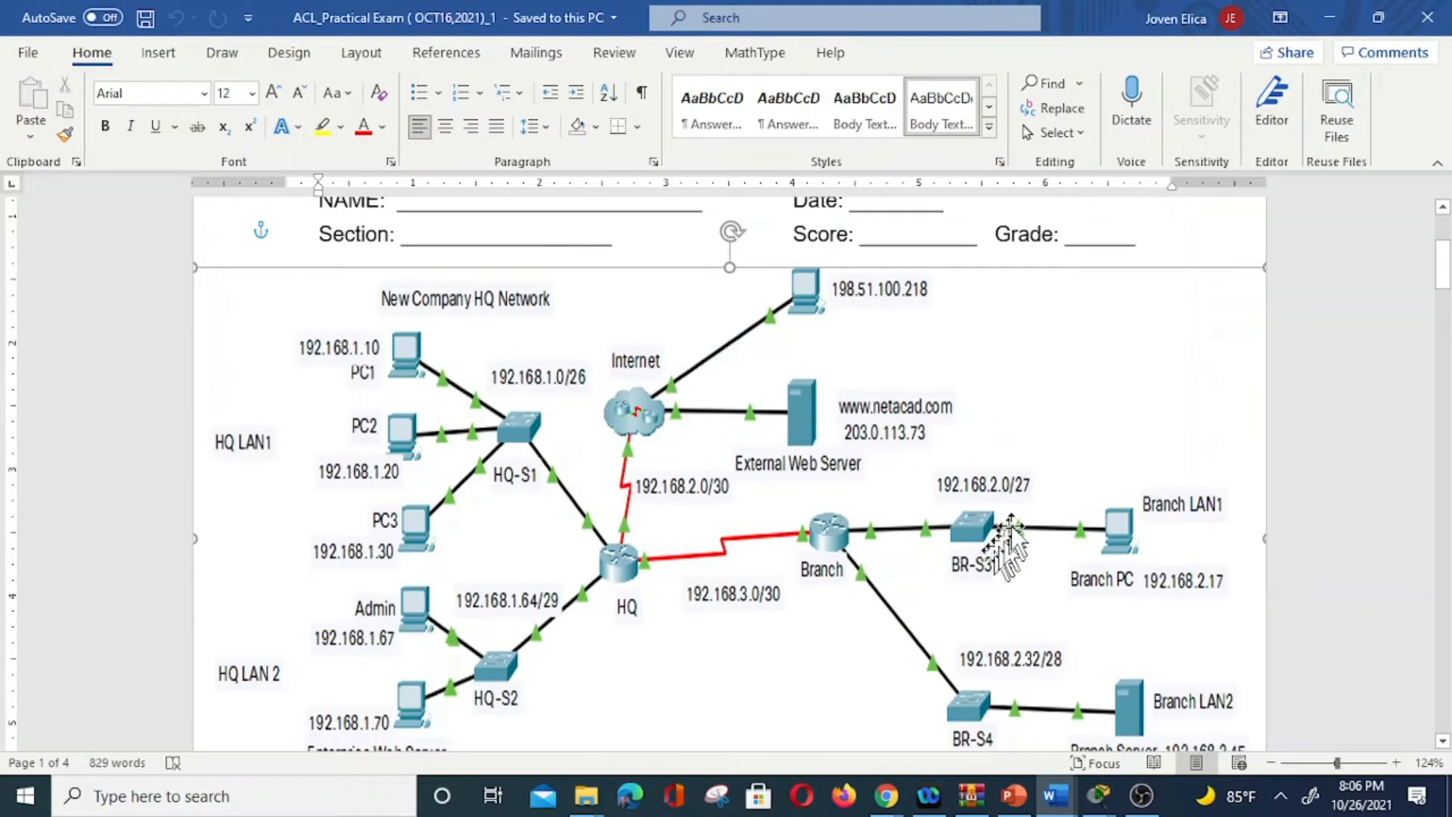
pyautogui.moveTo(1100, 783)
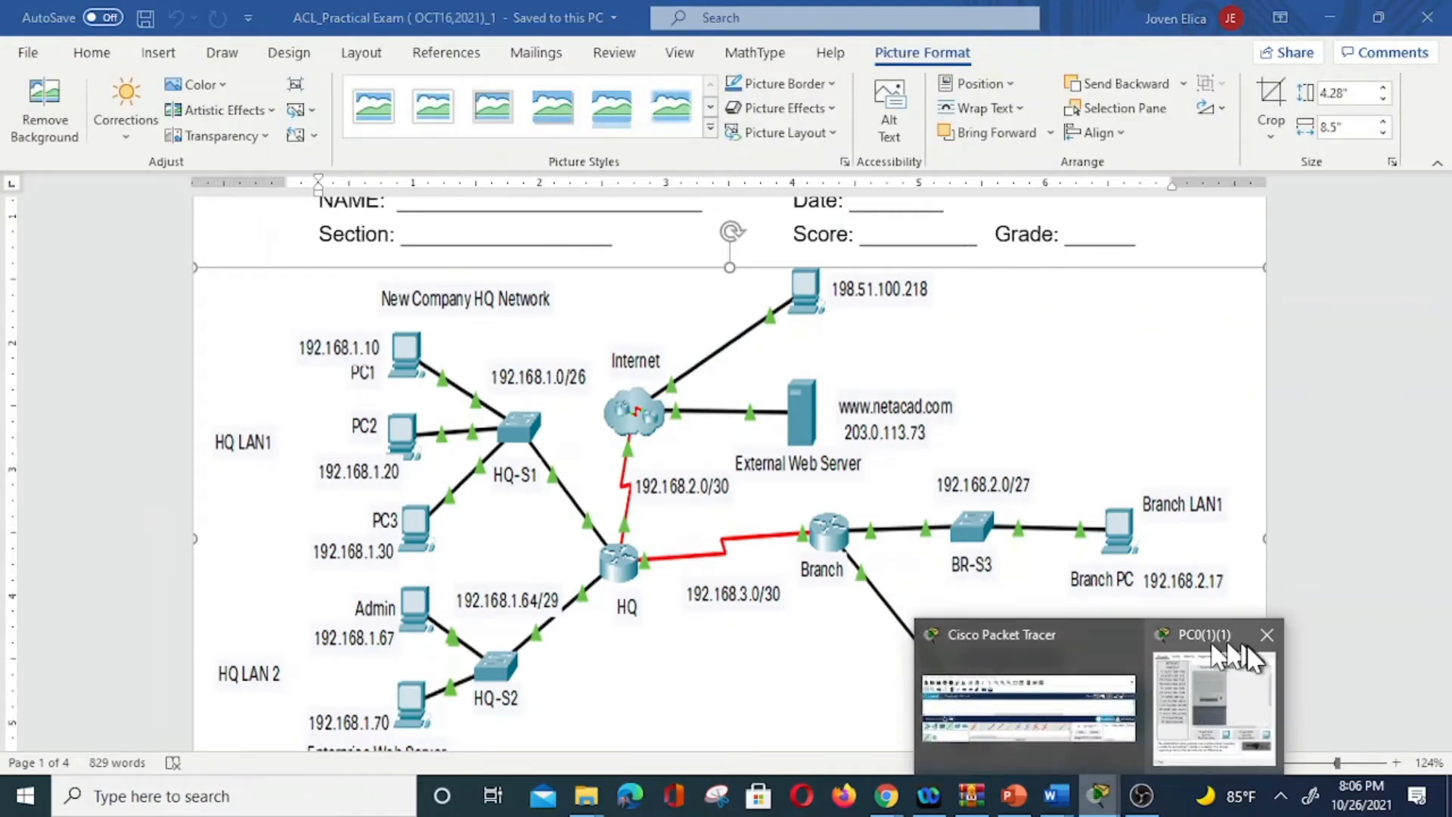
pyautogui.click(1088, 703)
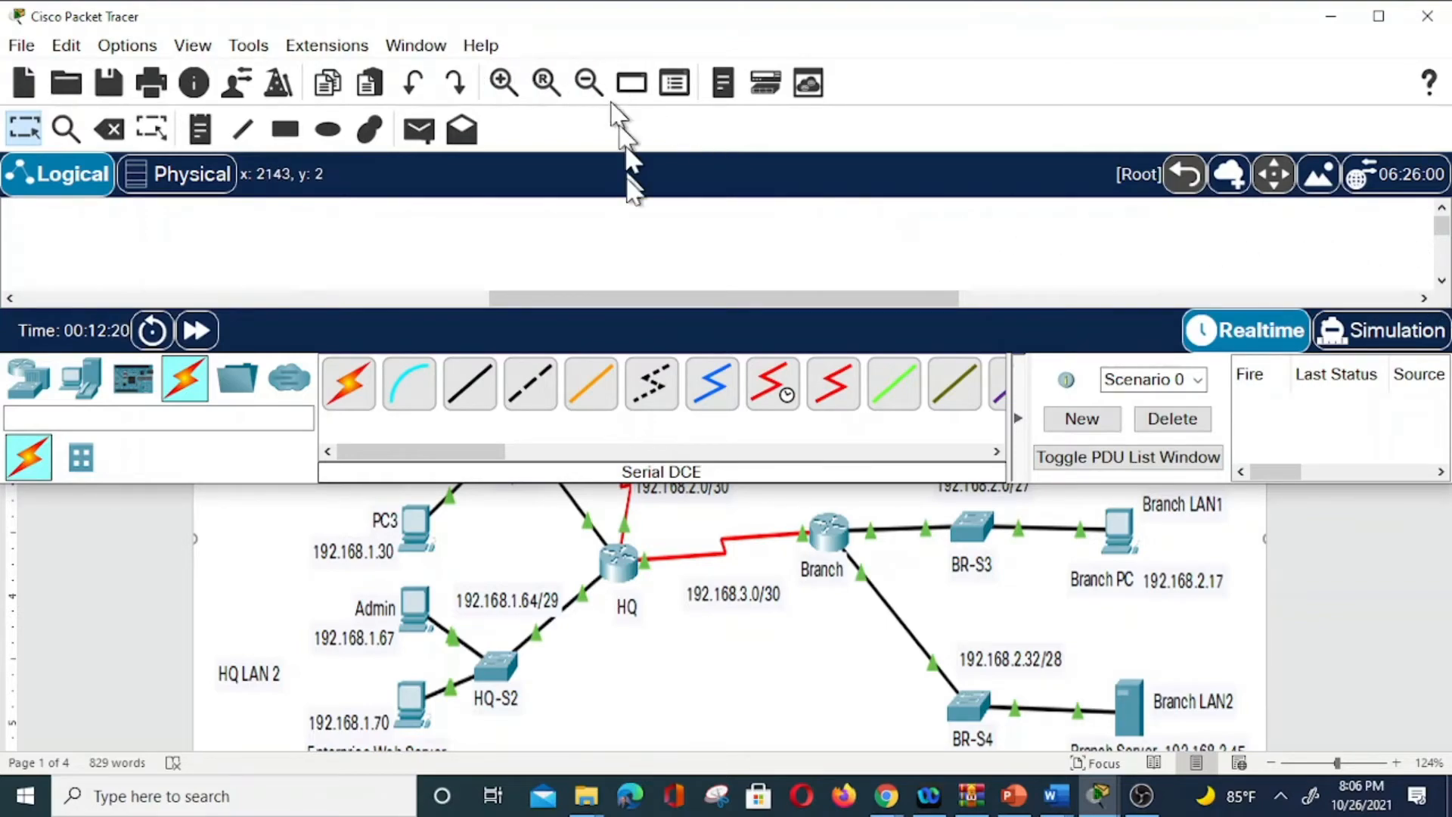
pyautogui.moveTo(285, 486); pyautogui.dragTo(340, 798)
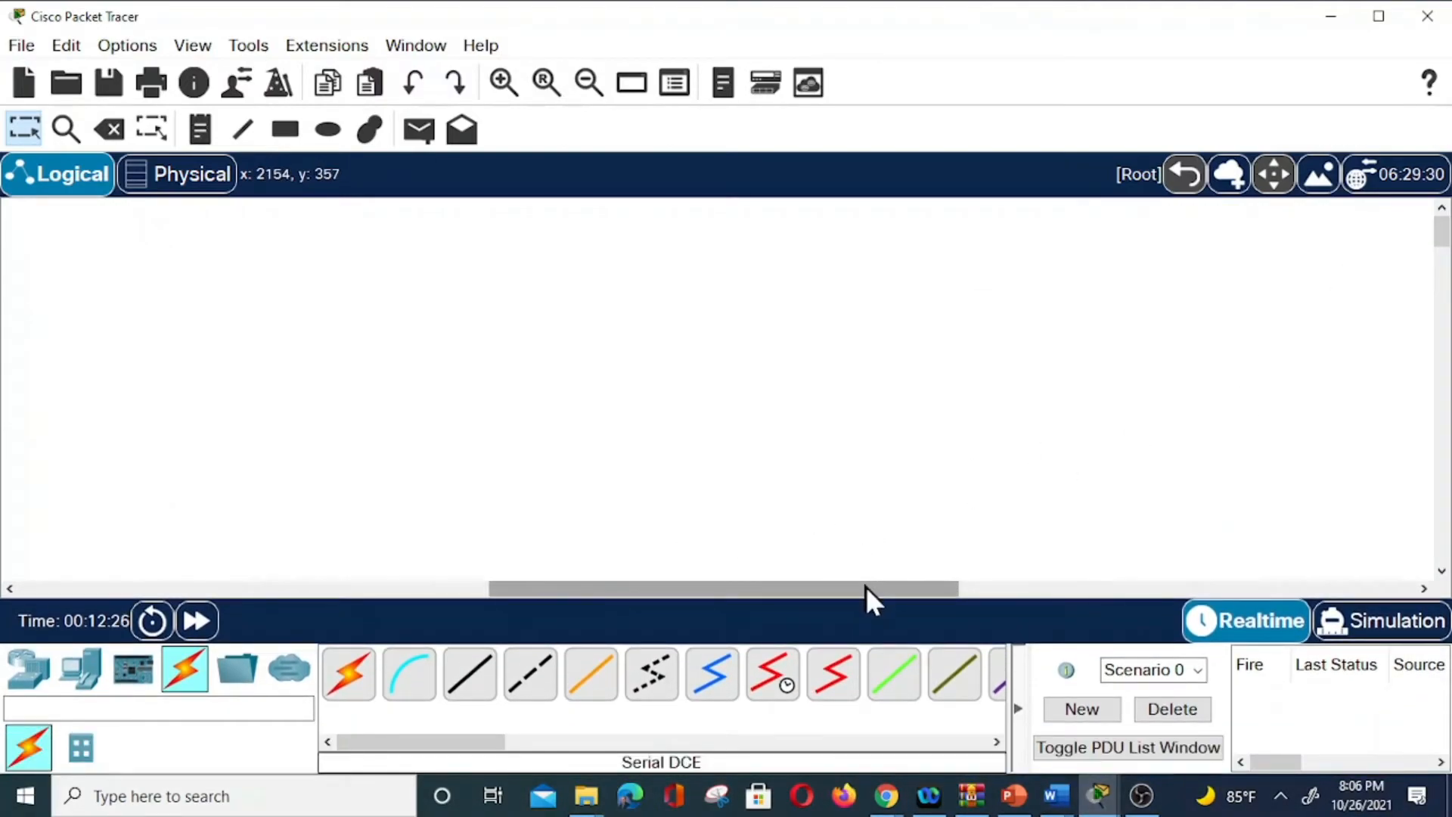
pyautogui.moveTo(865, 587); pyautogui.dragTo(339, 671)
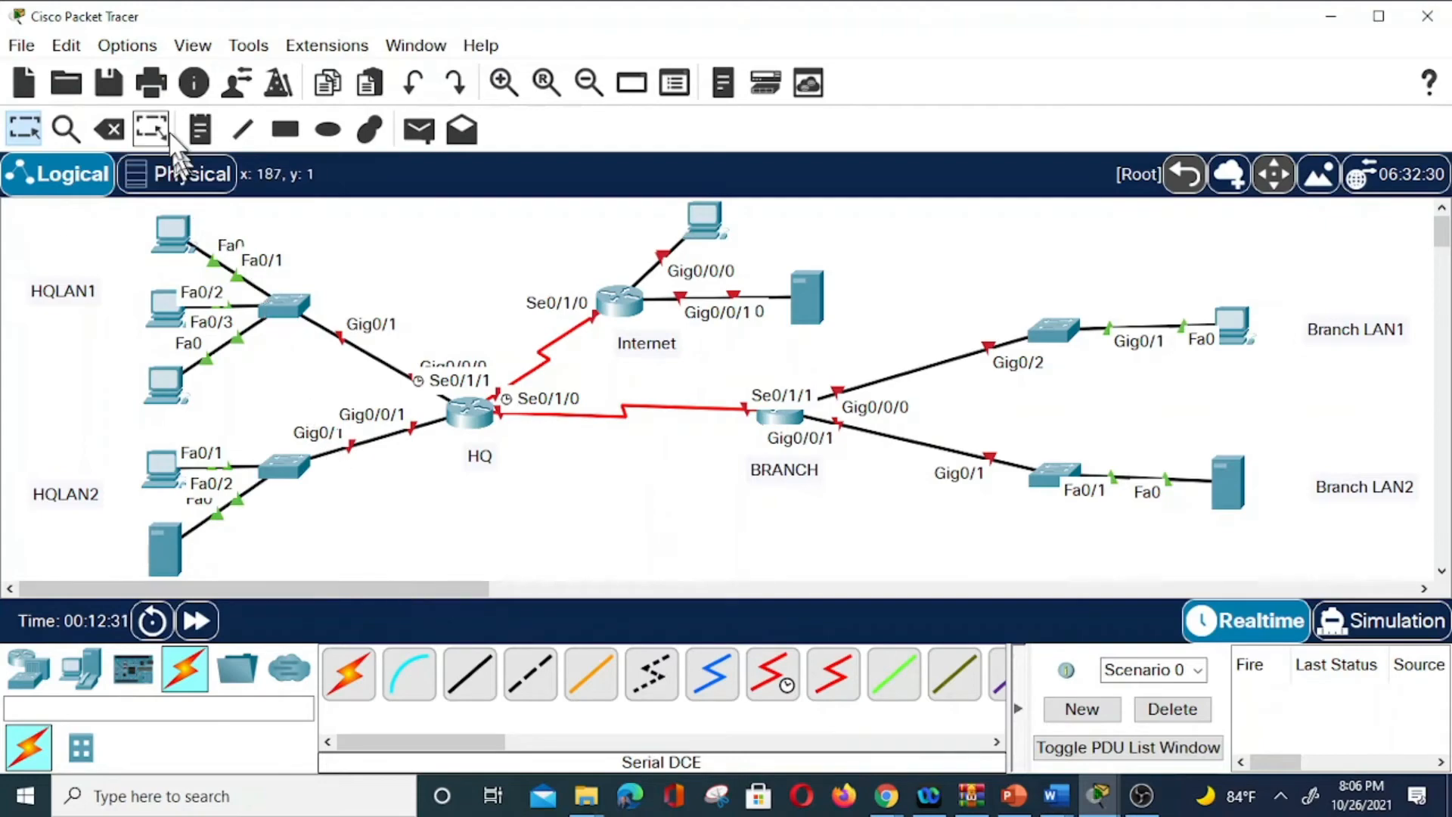
pyautogui.click(207, 133)
pyautogui.click(846, 295)
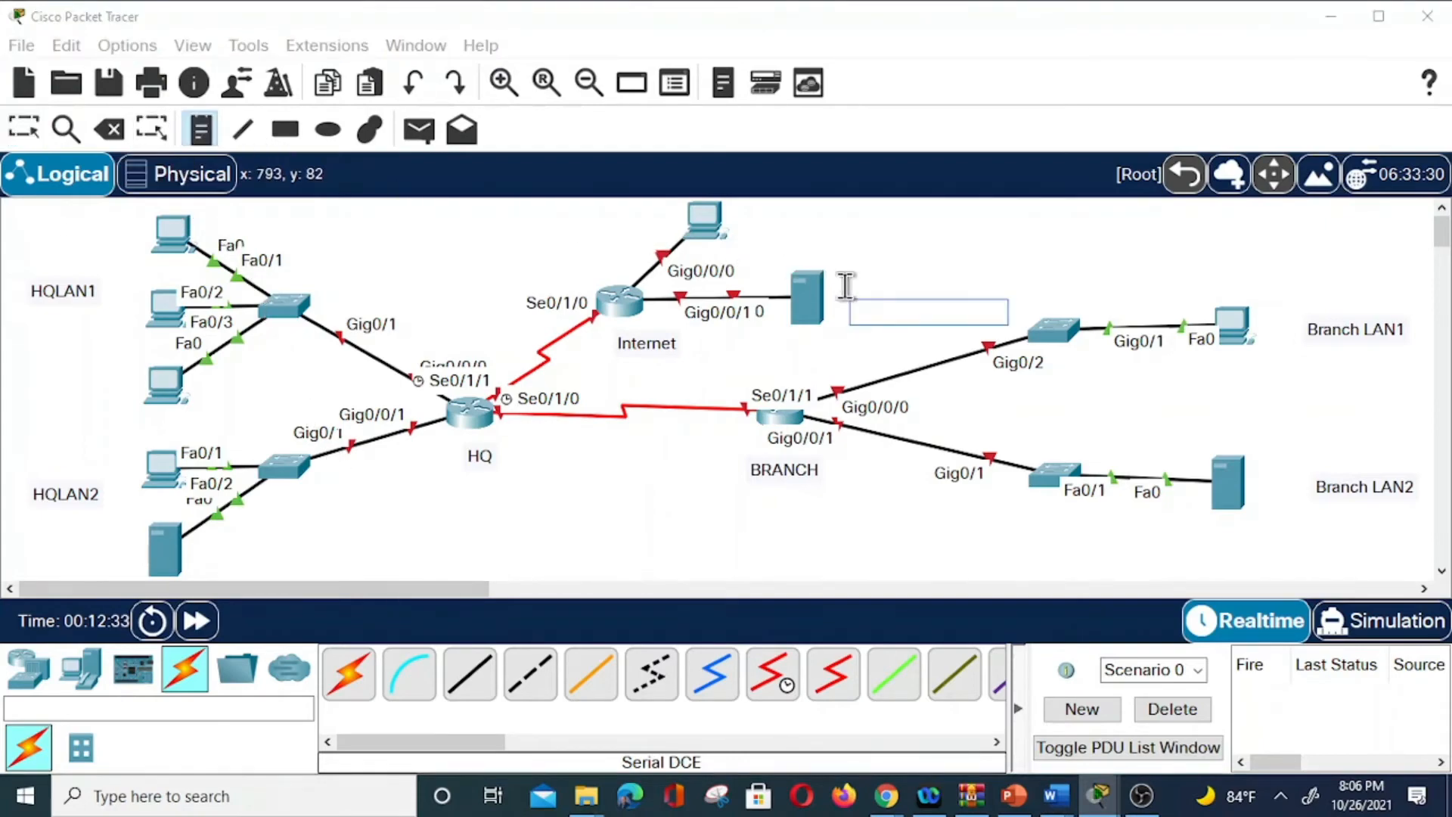
pyautogui.write('www')
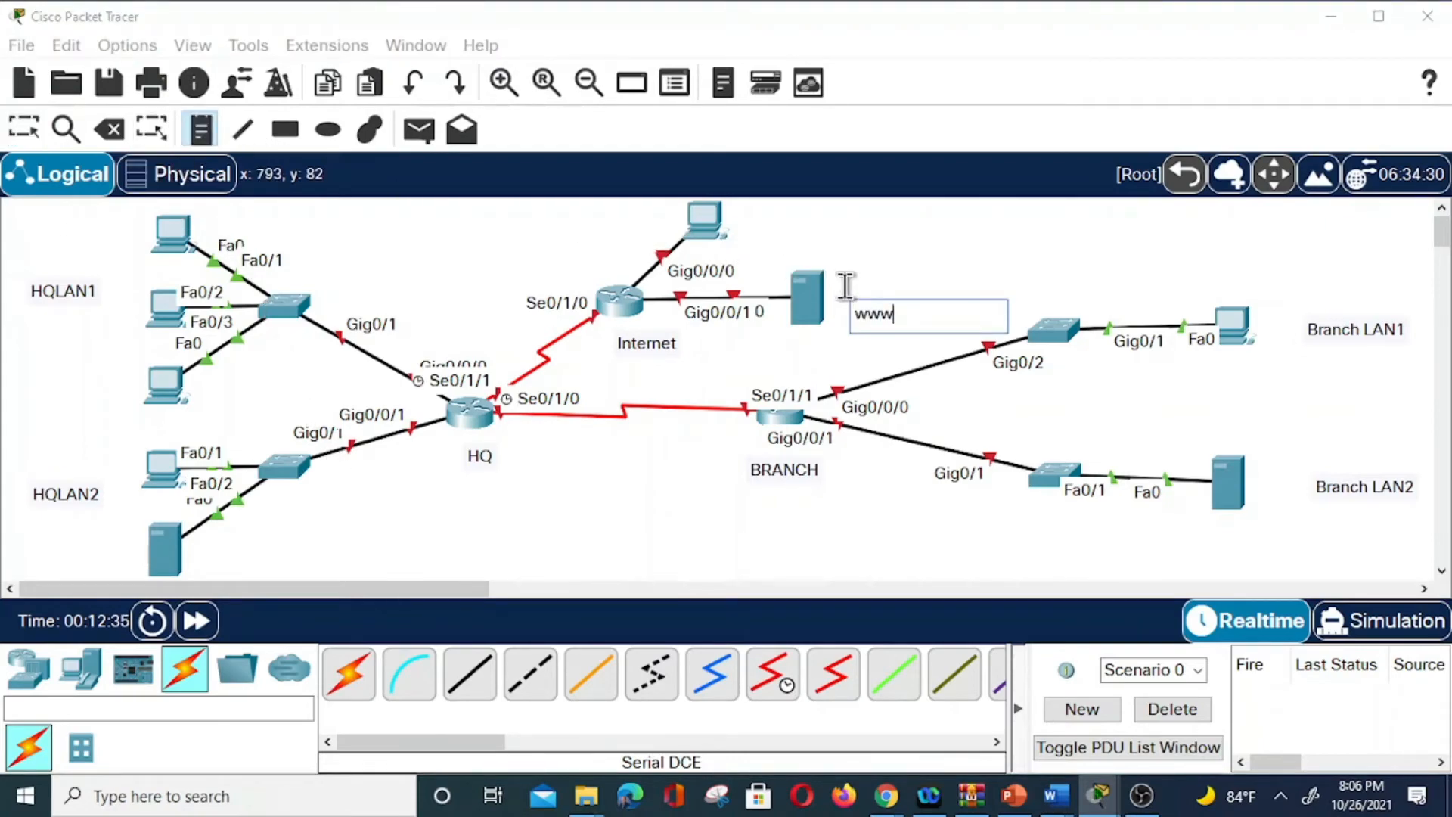
pyautogui.write('.netacad.com')
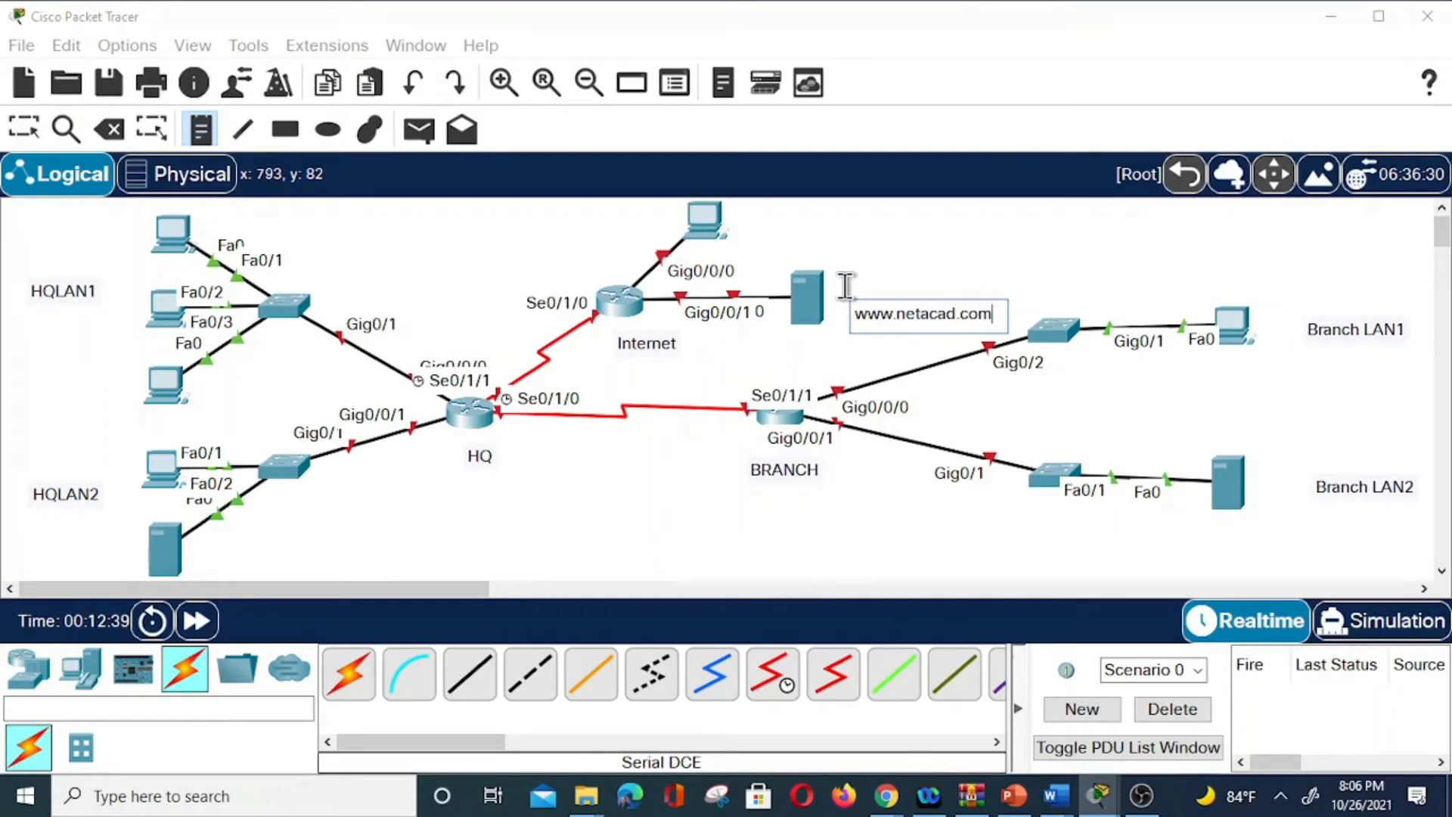
pyautogui.click(762, 228)
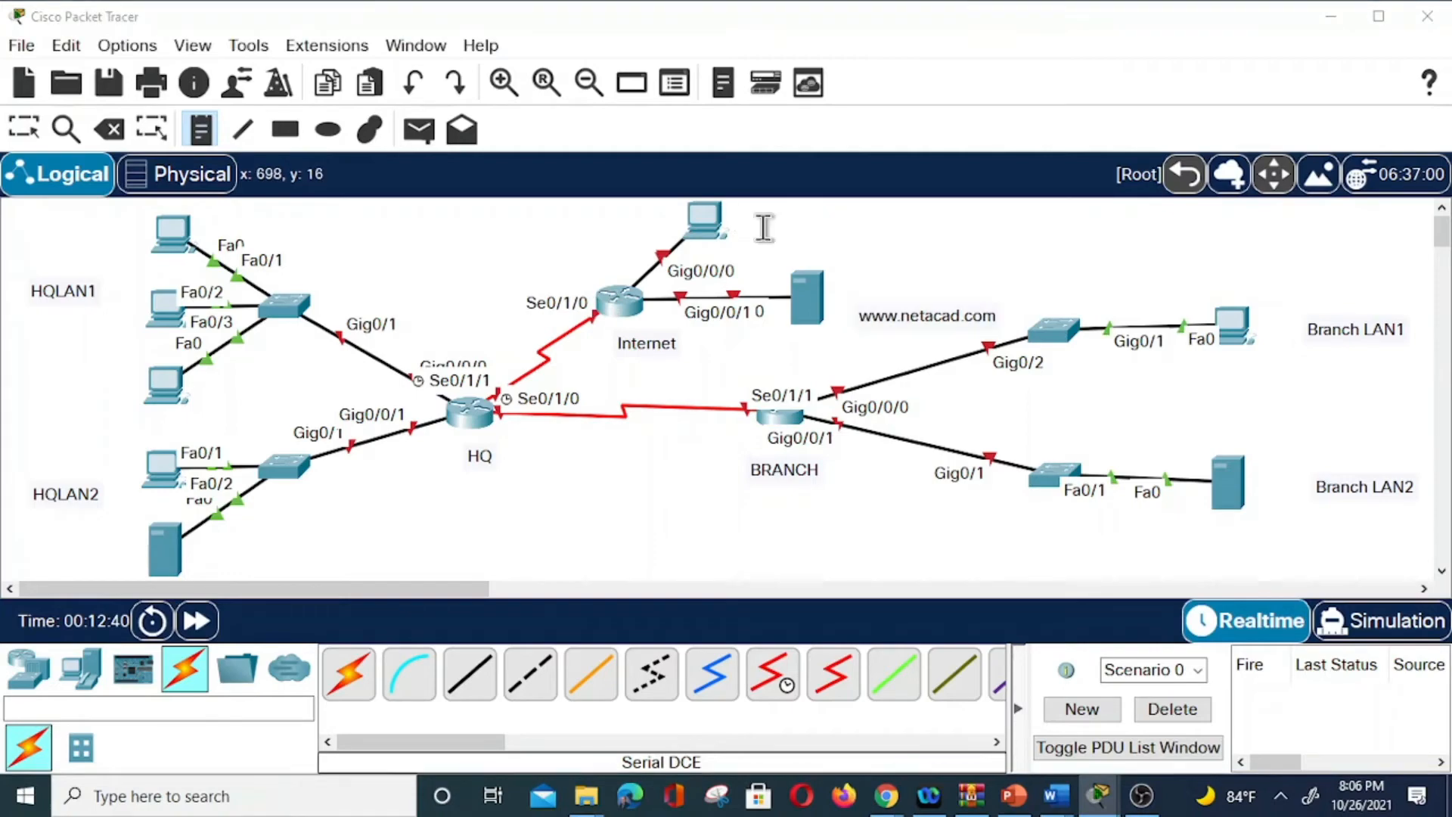
pyautogui.click(739, 215)
pyautogui.write('interne')
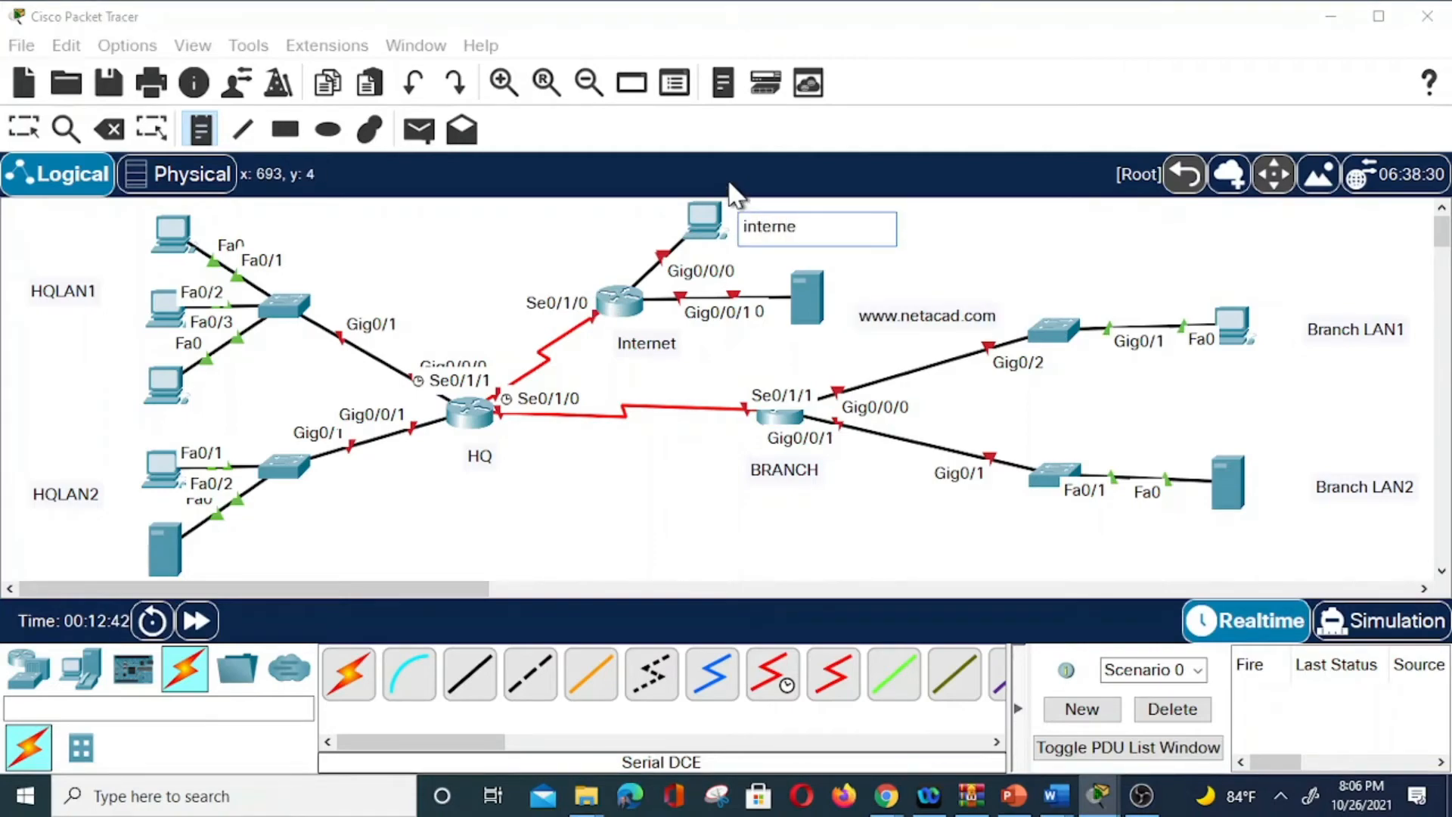
pyautogui.write('t user')
# Label the HQLAN2 server 'enterprise web server'.
pyautogui.click(206, 550)
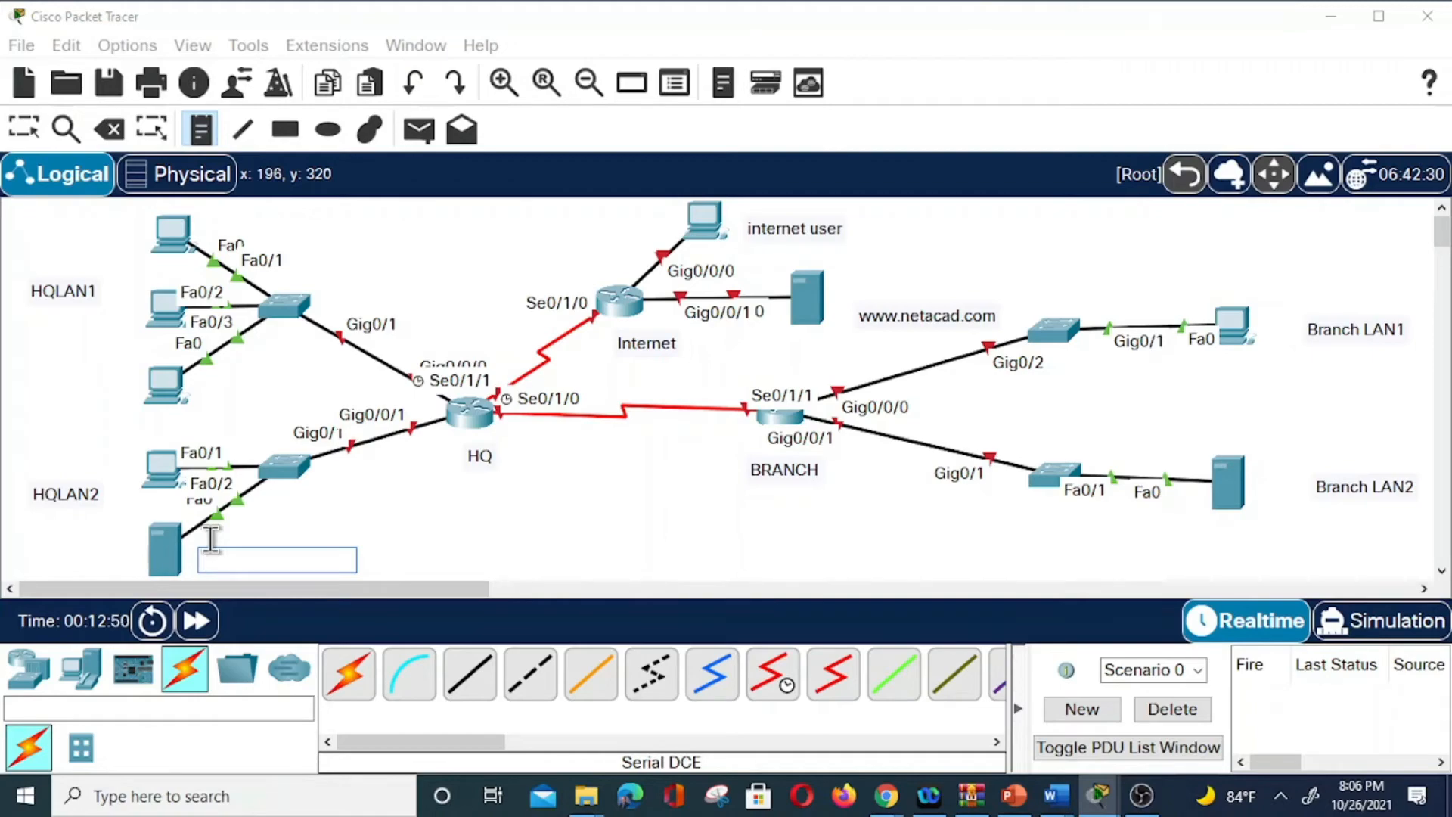
pyautogui.write('eneter')
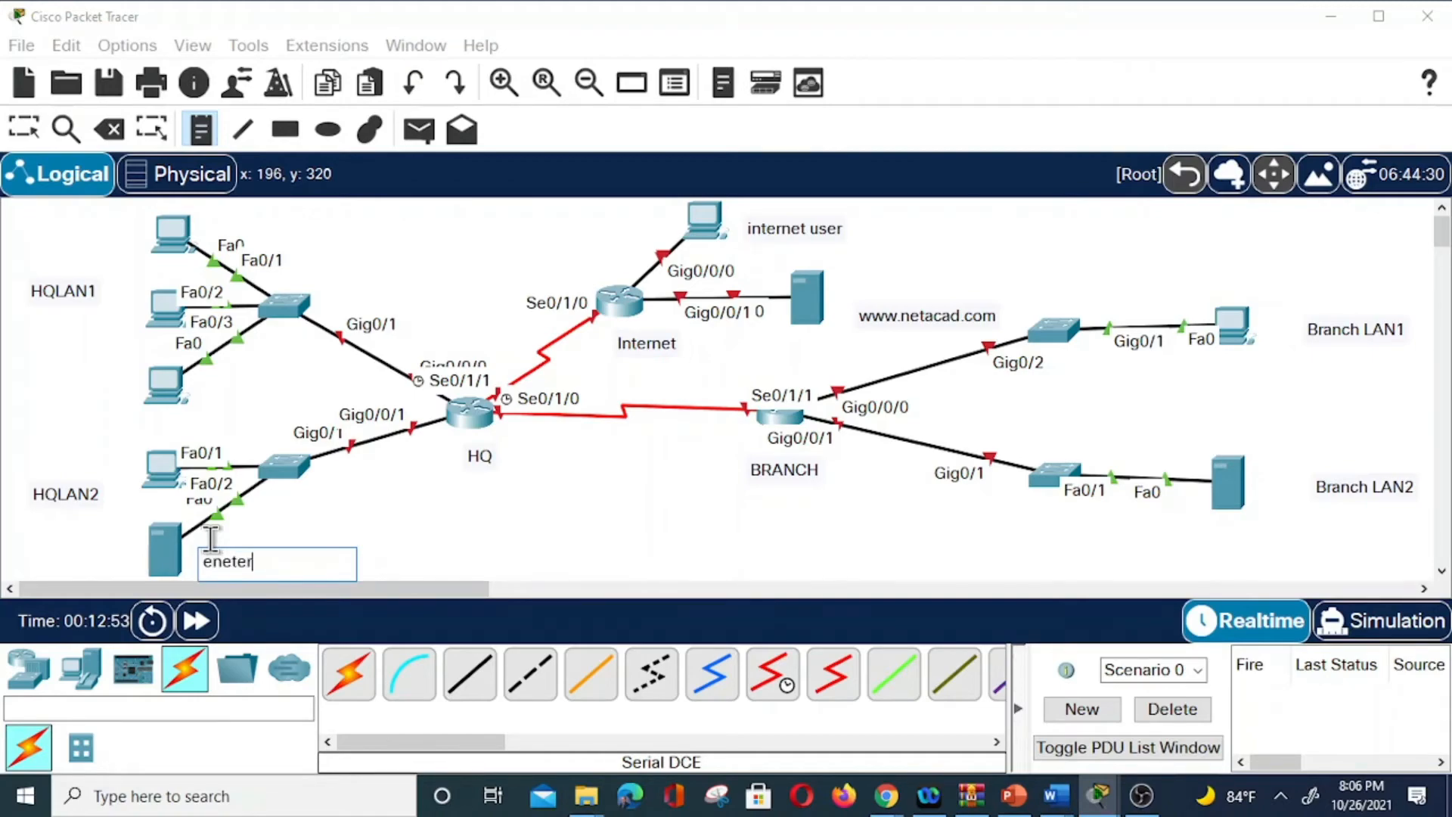
pyautogui.press('BackSpace')
pyautogui.press('BackSpace')
pyautogui.press('BackSpace')
pyautogui.press('BackSpace')
pyautogui.write('terprise web ')
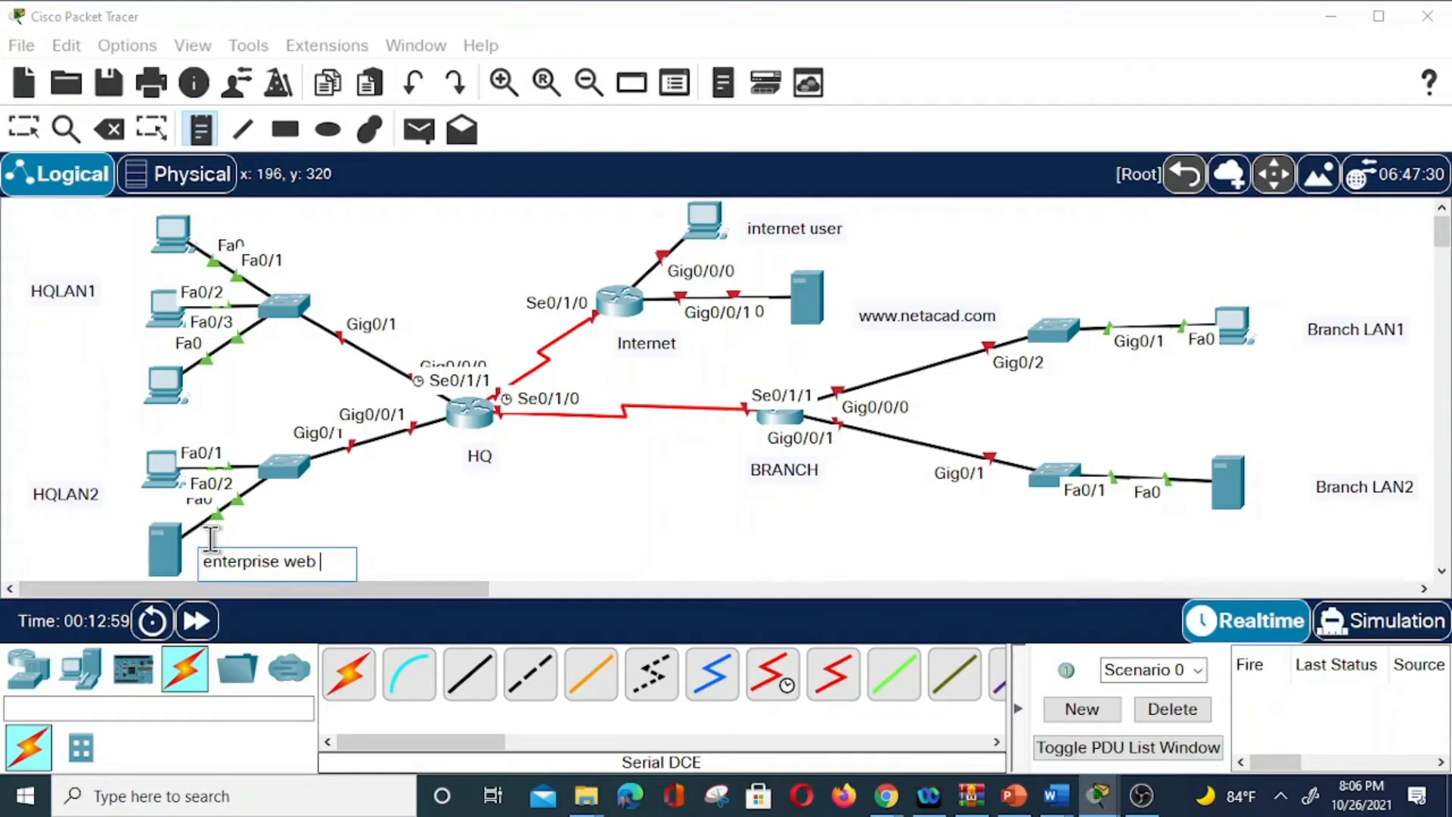
pyautogui.write('server')
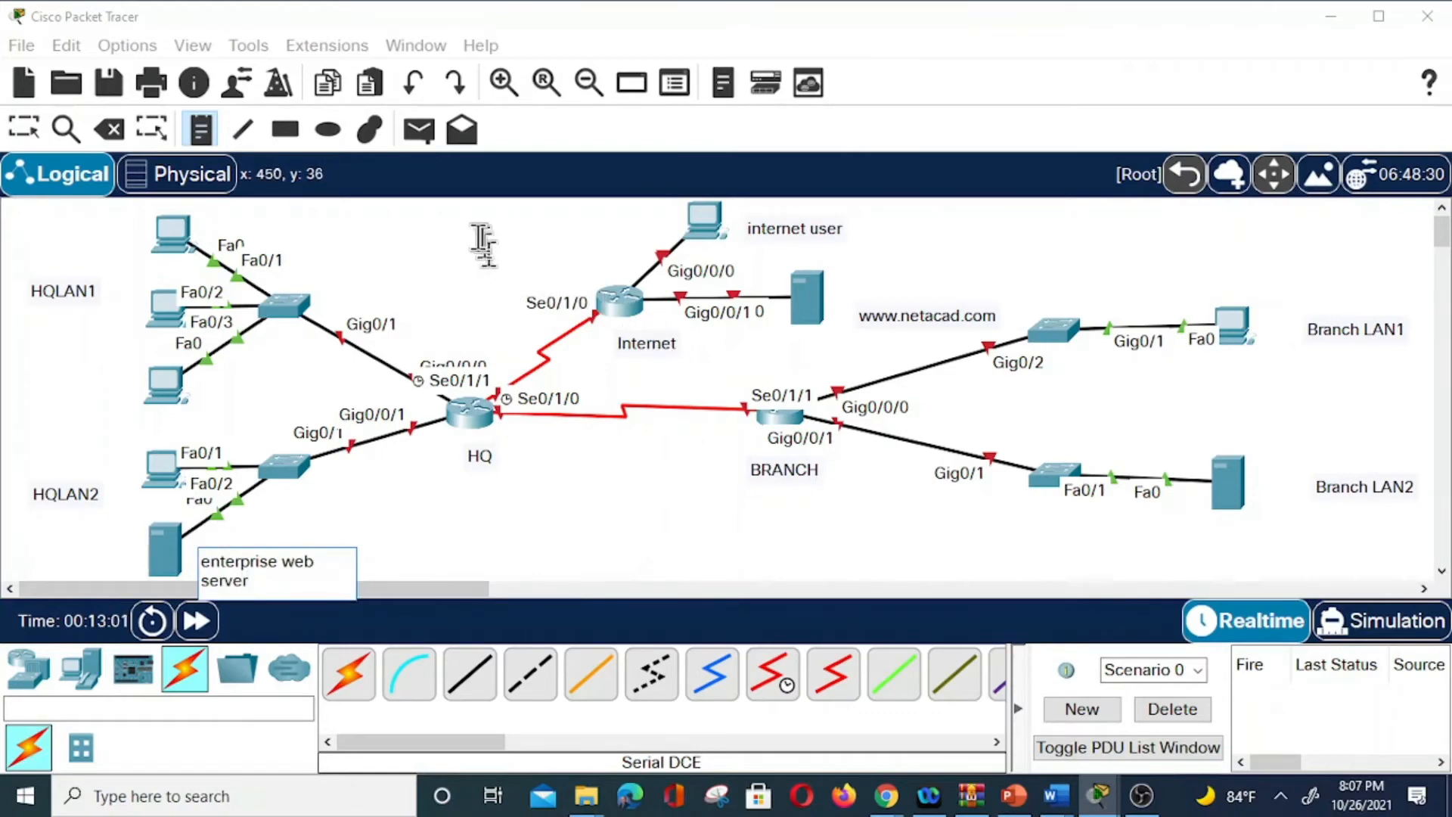
# Label the HQ LAN computers PC1, PC2, PC3 and Admin.
pyautogui.click(114, 224)
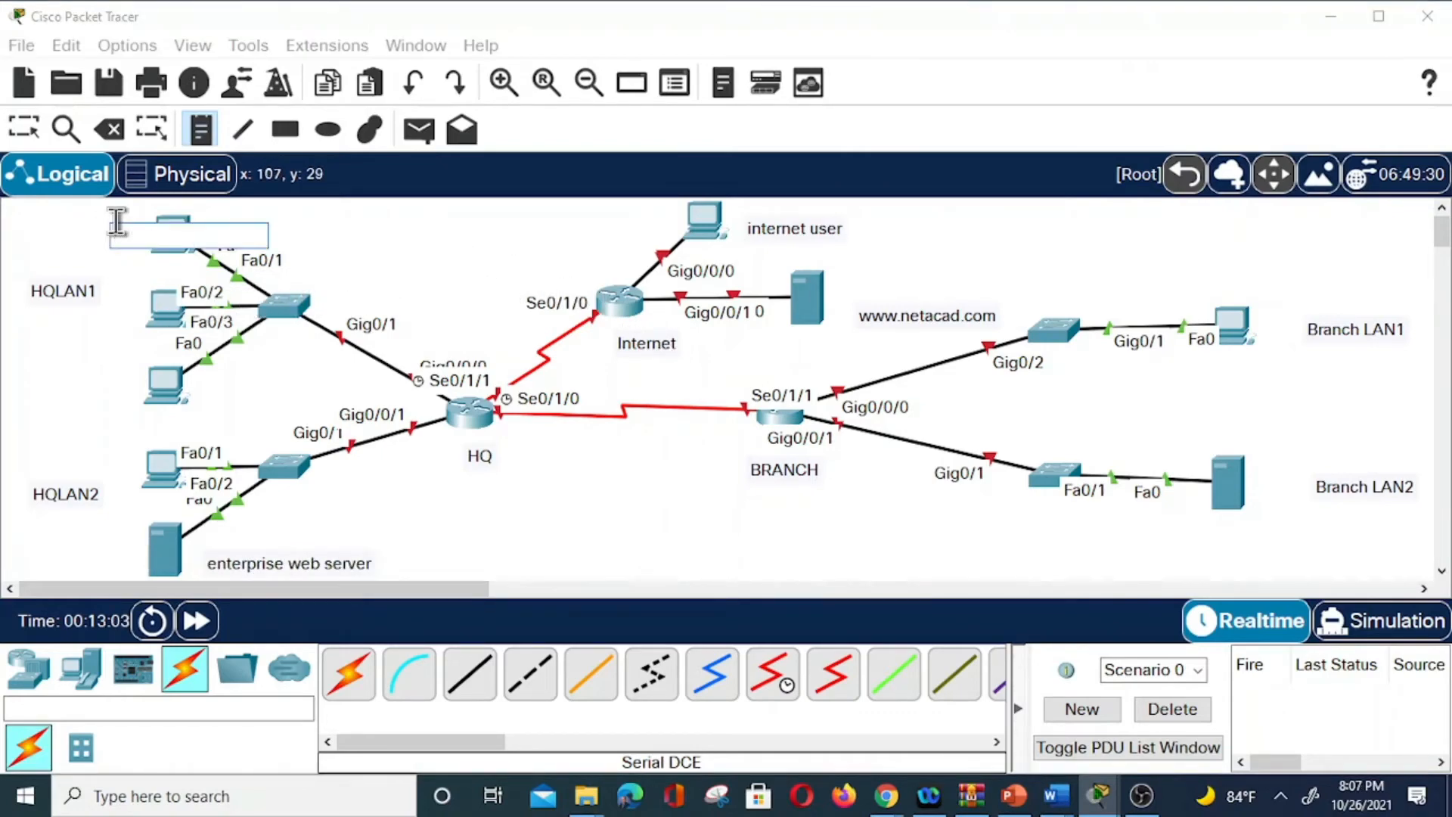
pyautogui.write('PC1')
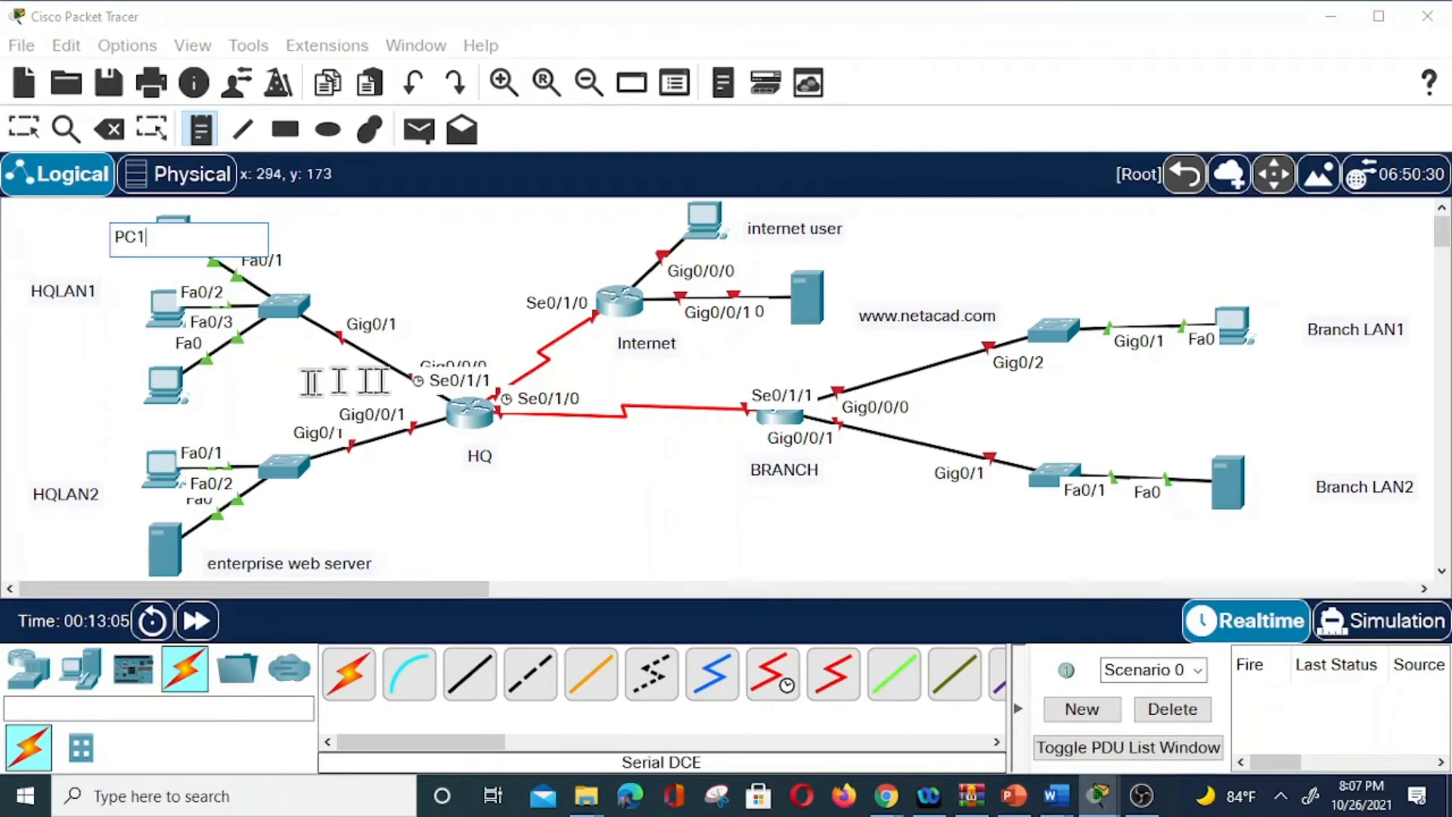
pyautogui.click(103, 322)
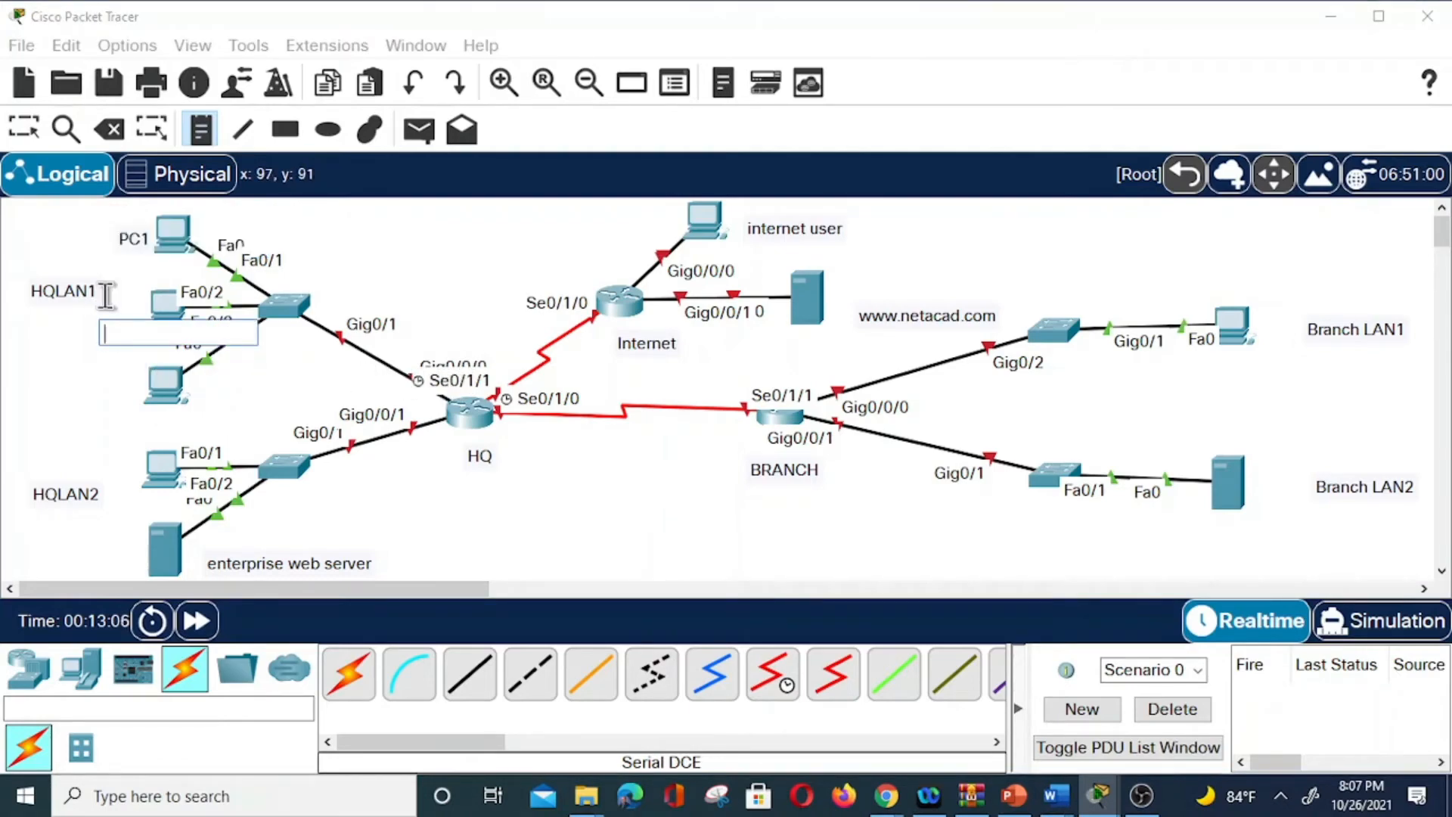
pyautogui.write('PC2')
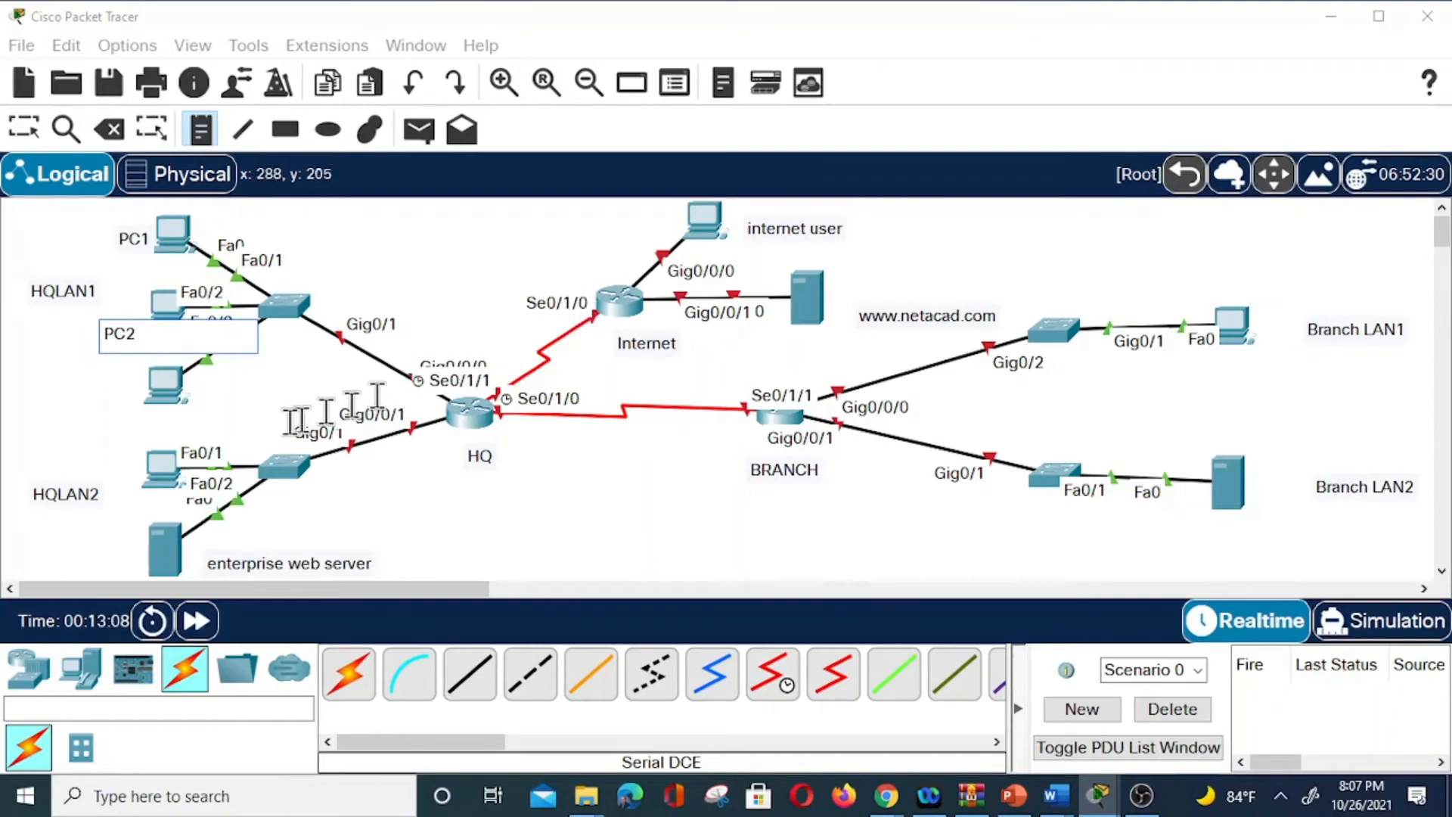
pyautogui.click(104, 391)
pyautogui.write('PC')
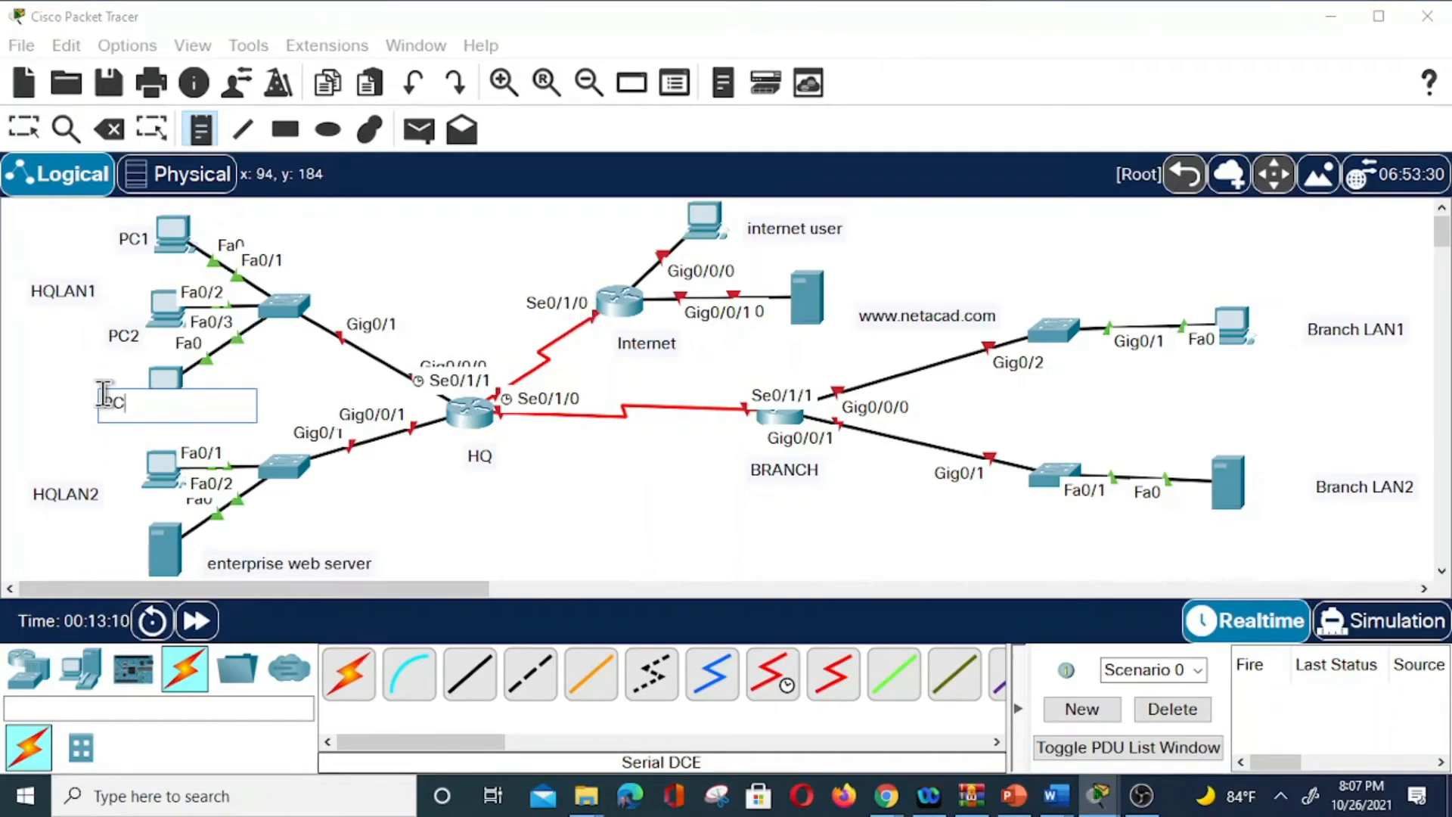
pyautogui.write('3')
pyautogui.click(112, 456)
pyautogui.write('Ad')
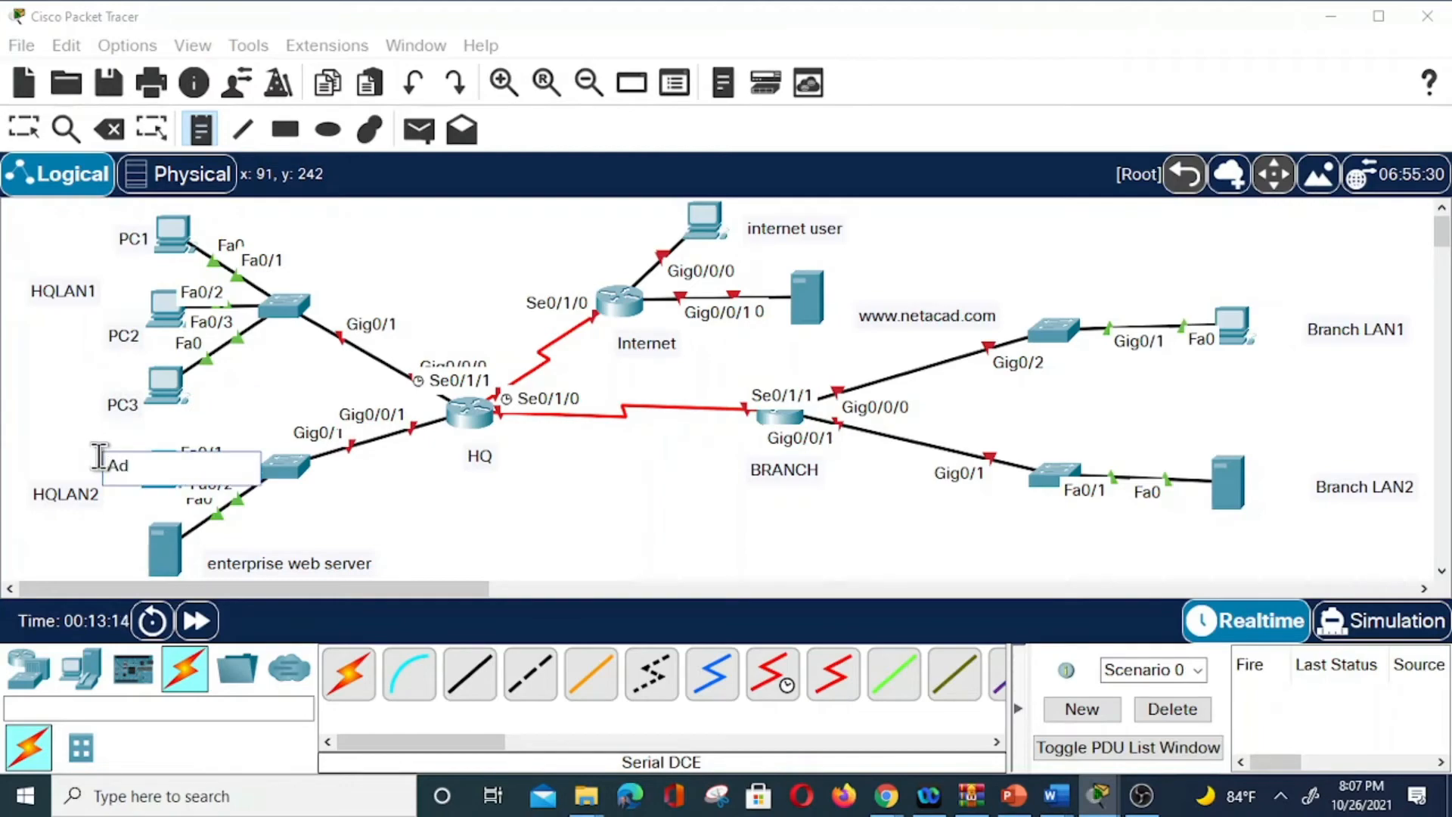
pyautogui.write('min')
pyautogui.click(186, 537)
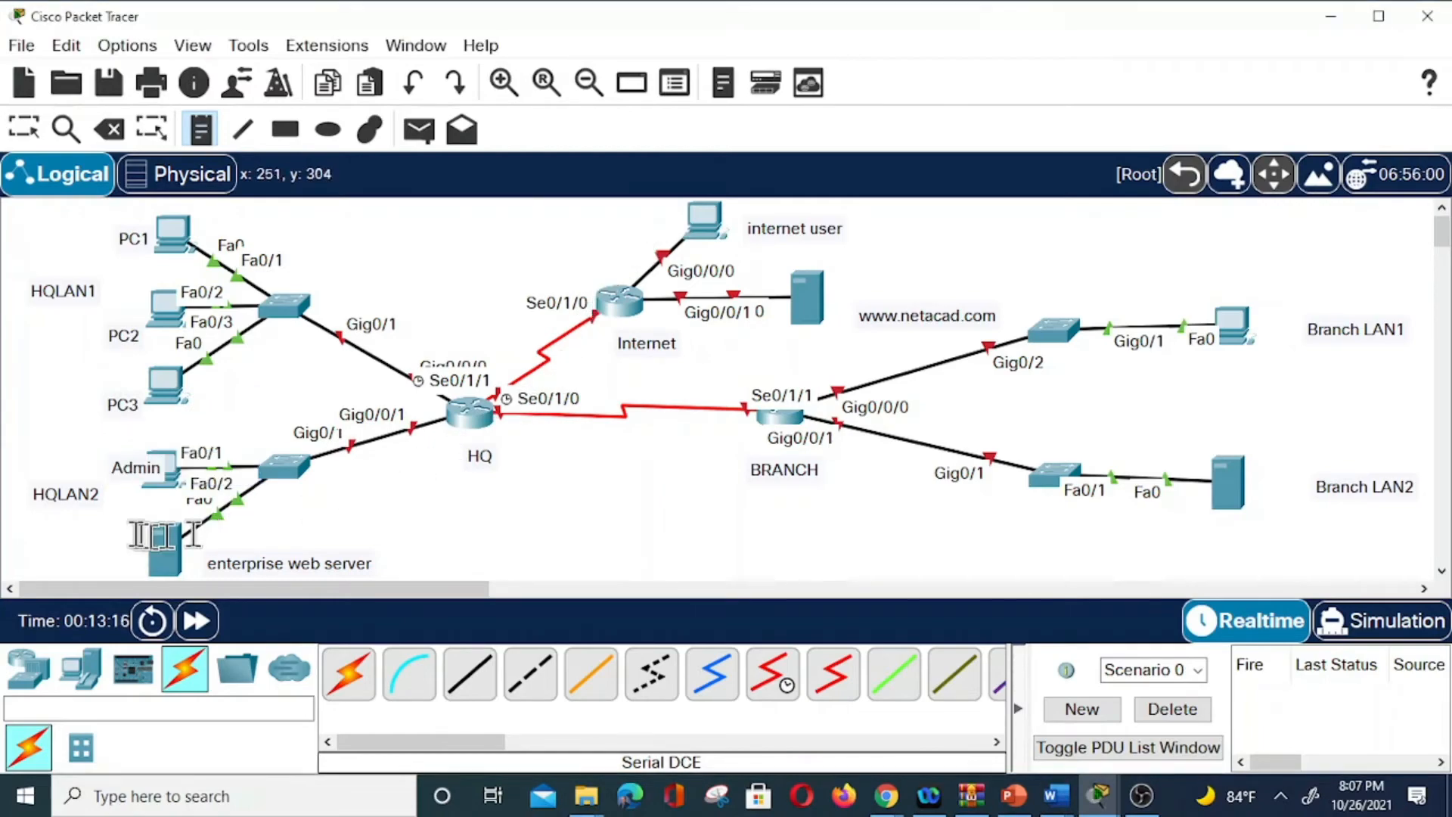
pyautogui.click(89, 552)
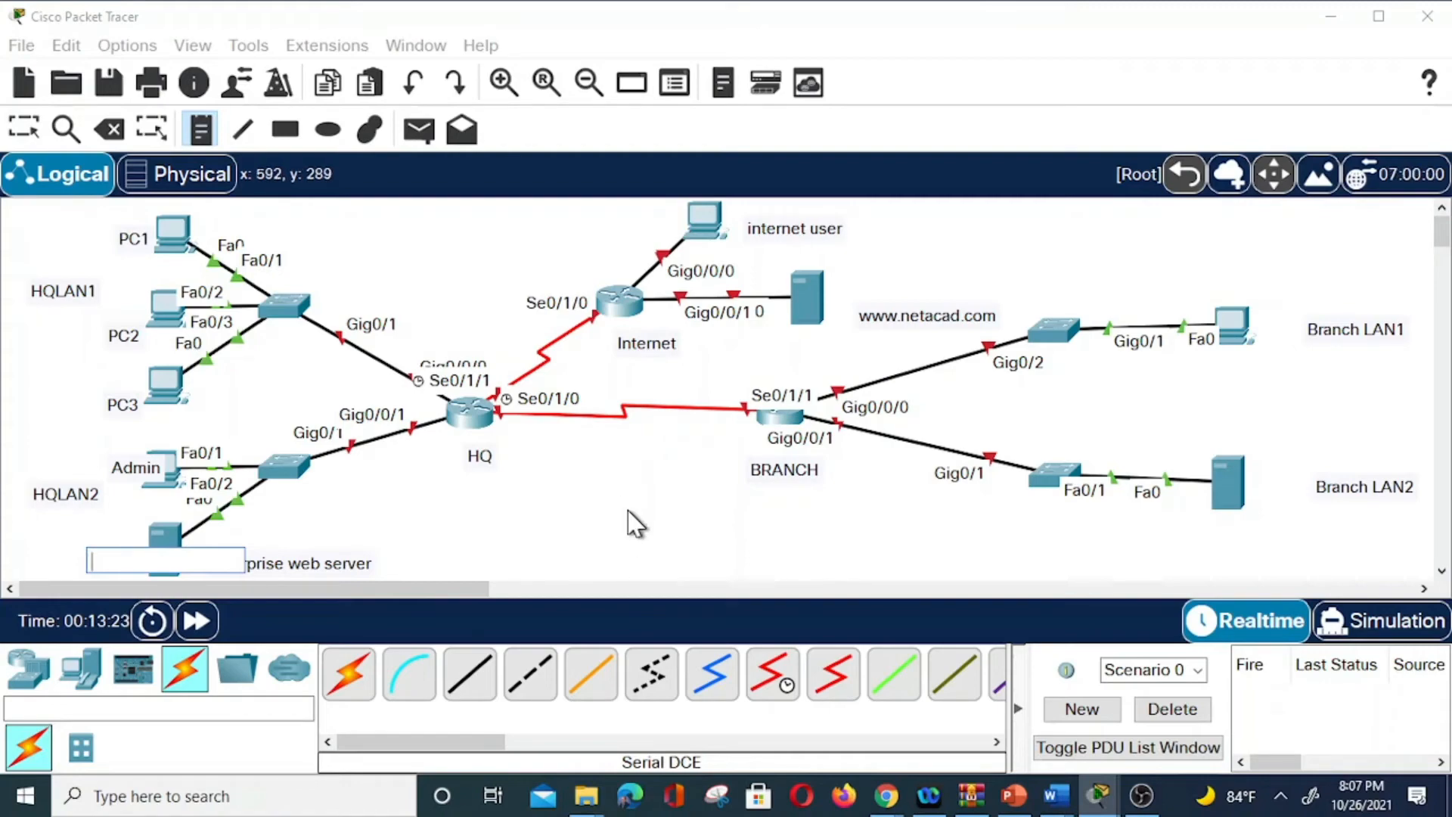
# Add subnet notes 192.168.1.0/26 and 192.168.1.64/29 beside the HQLAN1 and HQLAN2 switches.
pyautogui.click(317, 263)
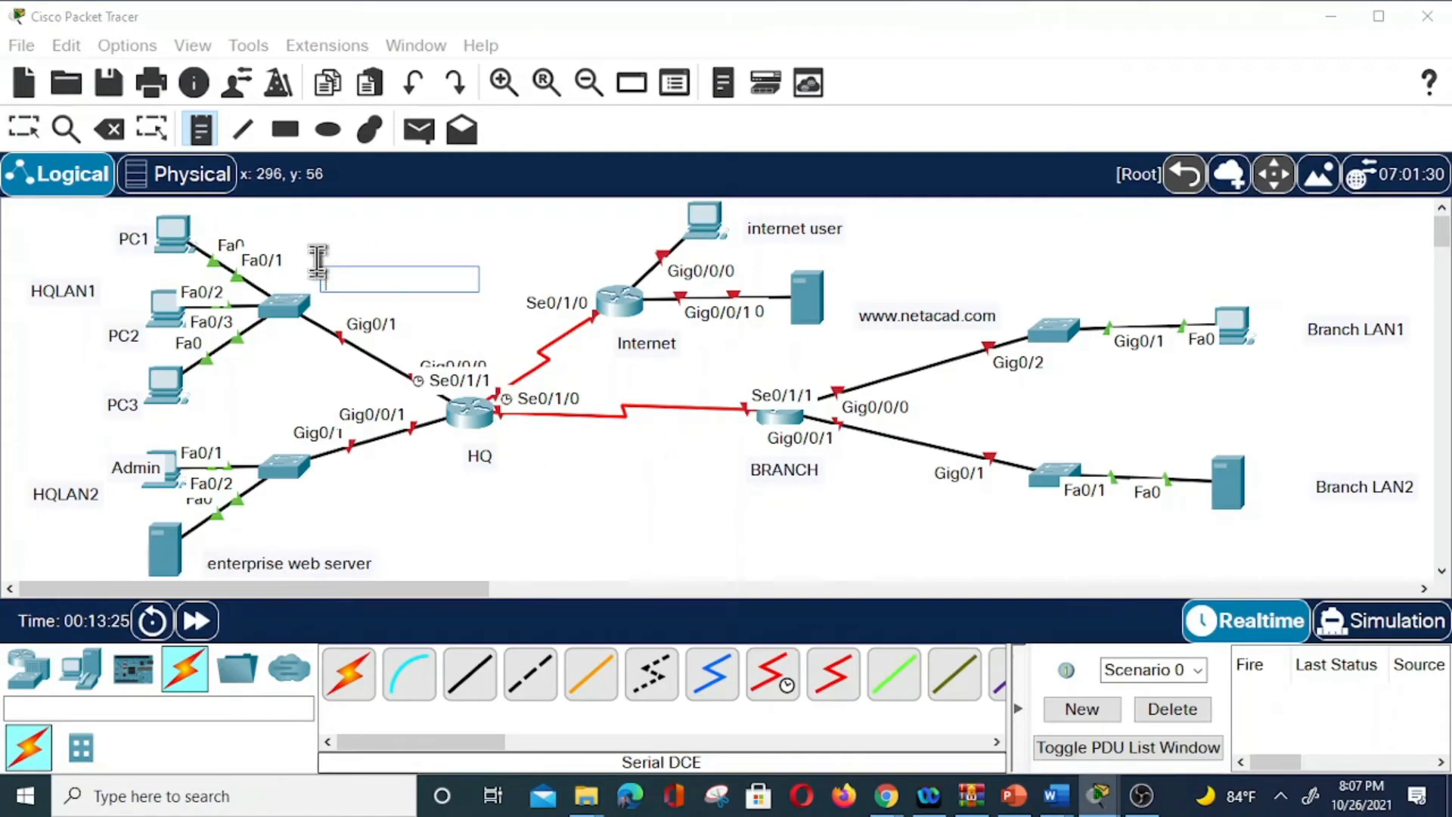
pyautogui.write('192.')
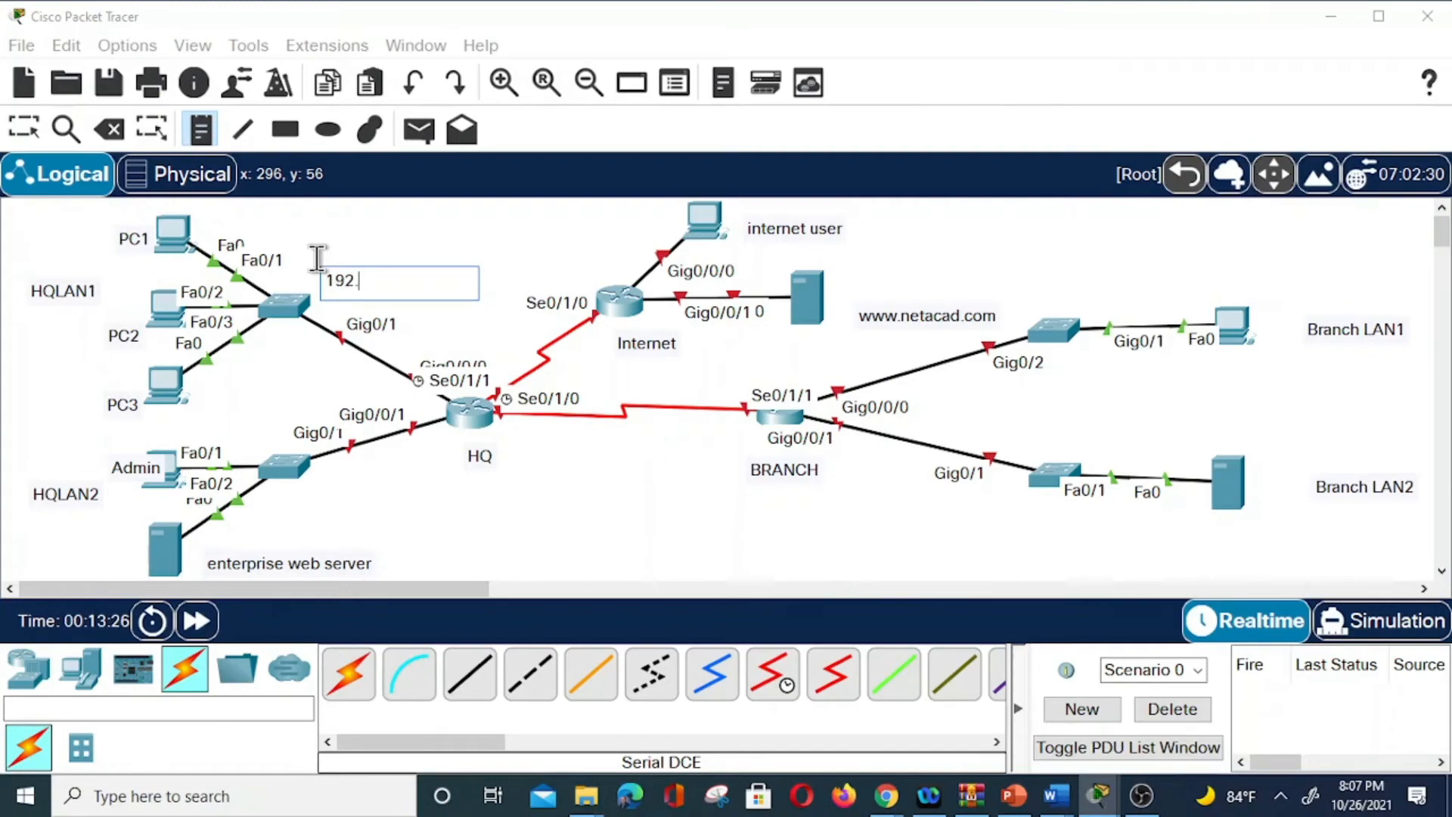
pyautogui.write('168.1.0/26')
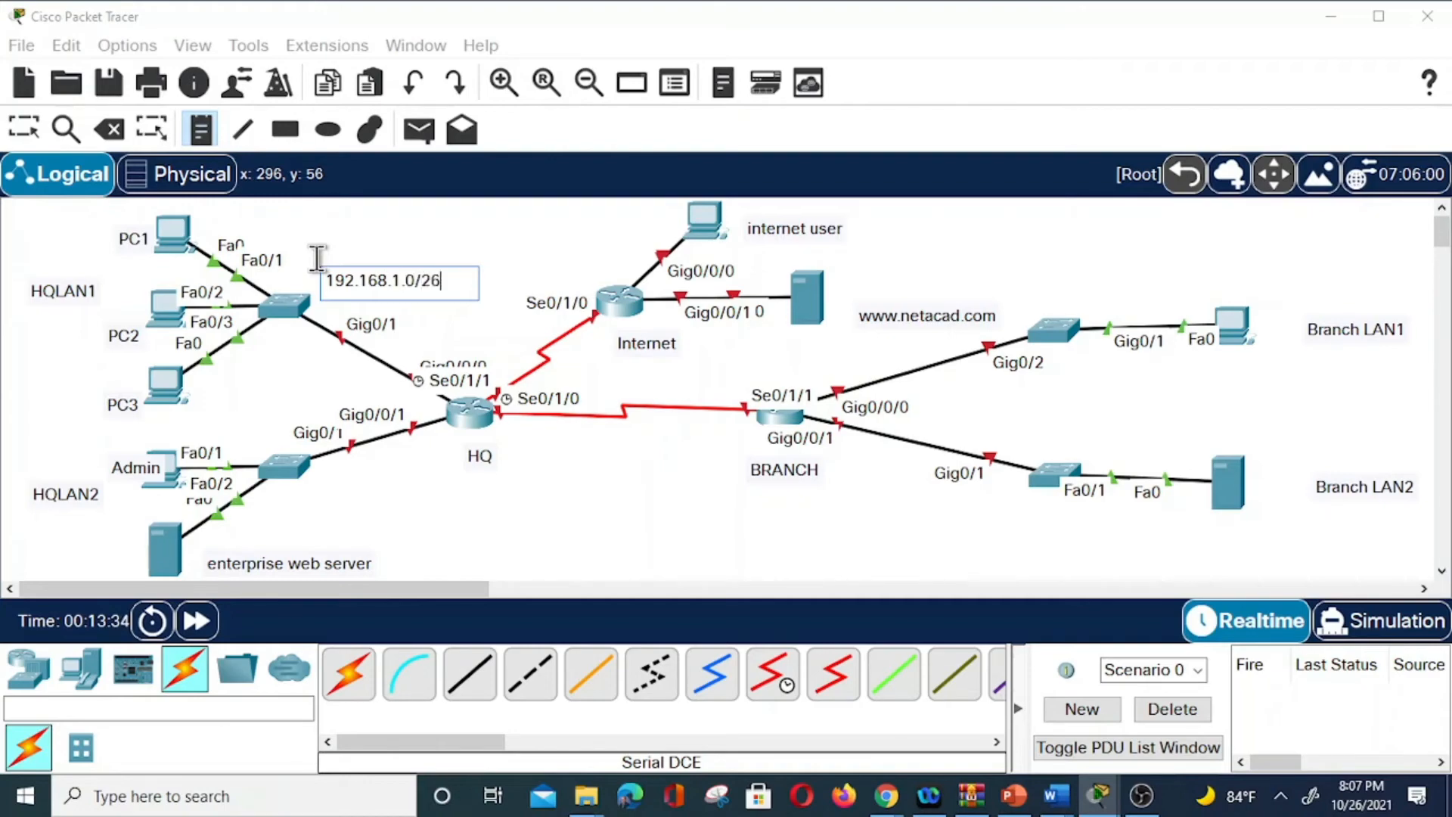
pyautogui.click(292, 500)
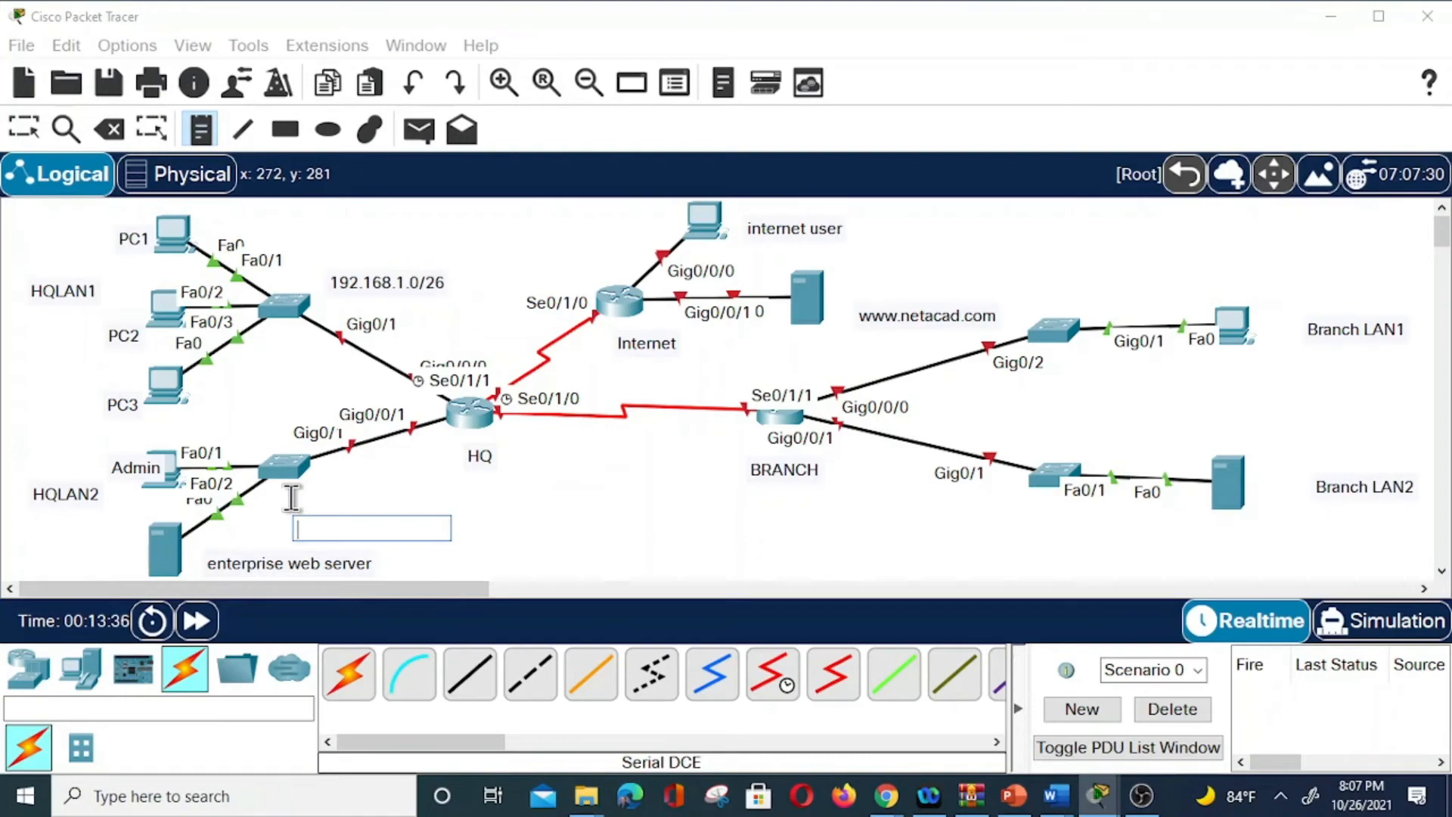
pyautogui.write('192.168')
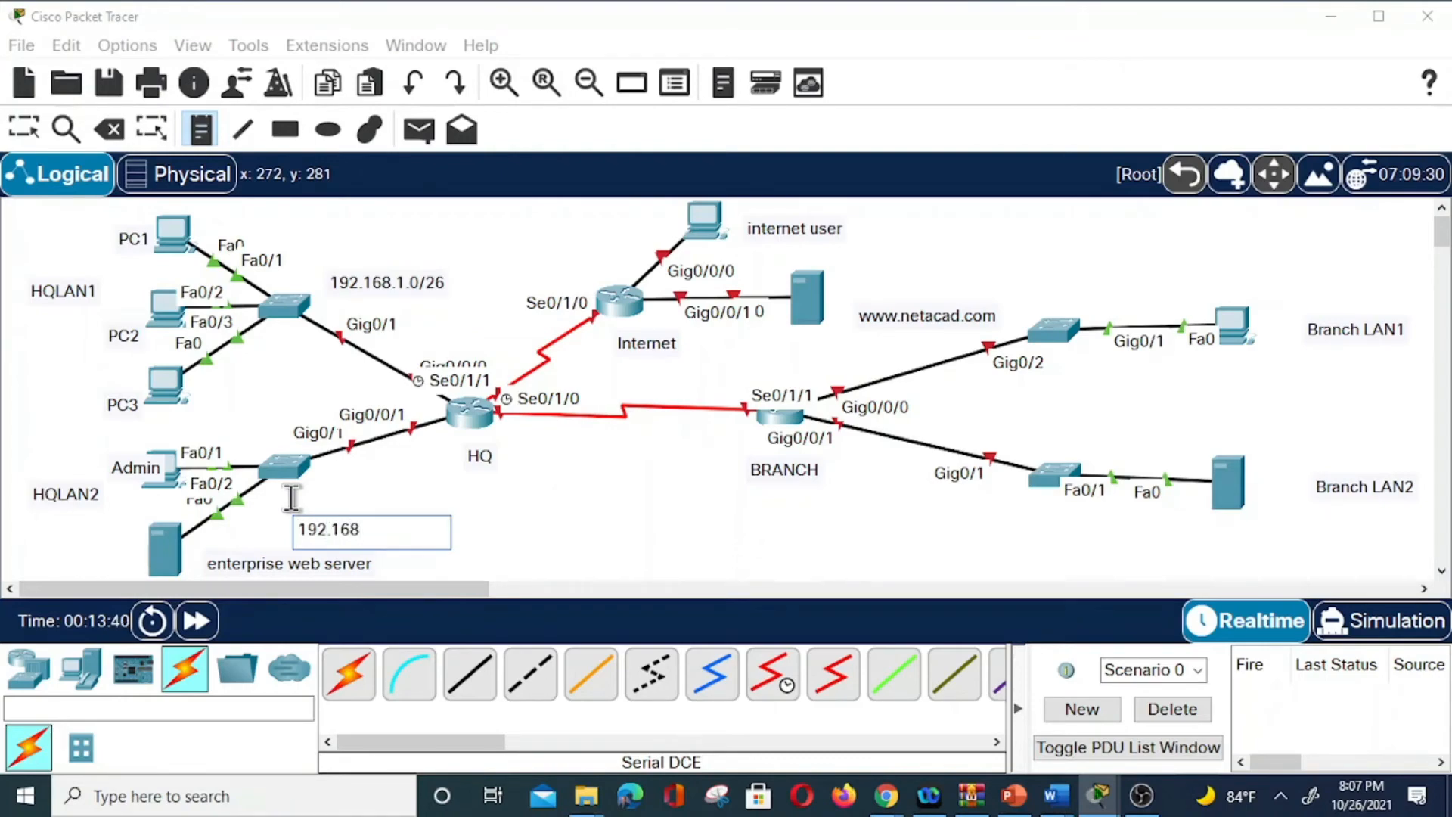
pyautogui.write('.1.64/29')
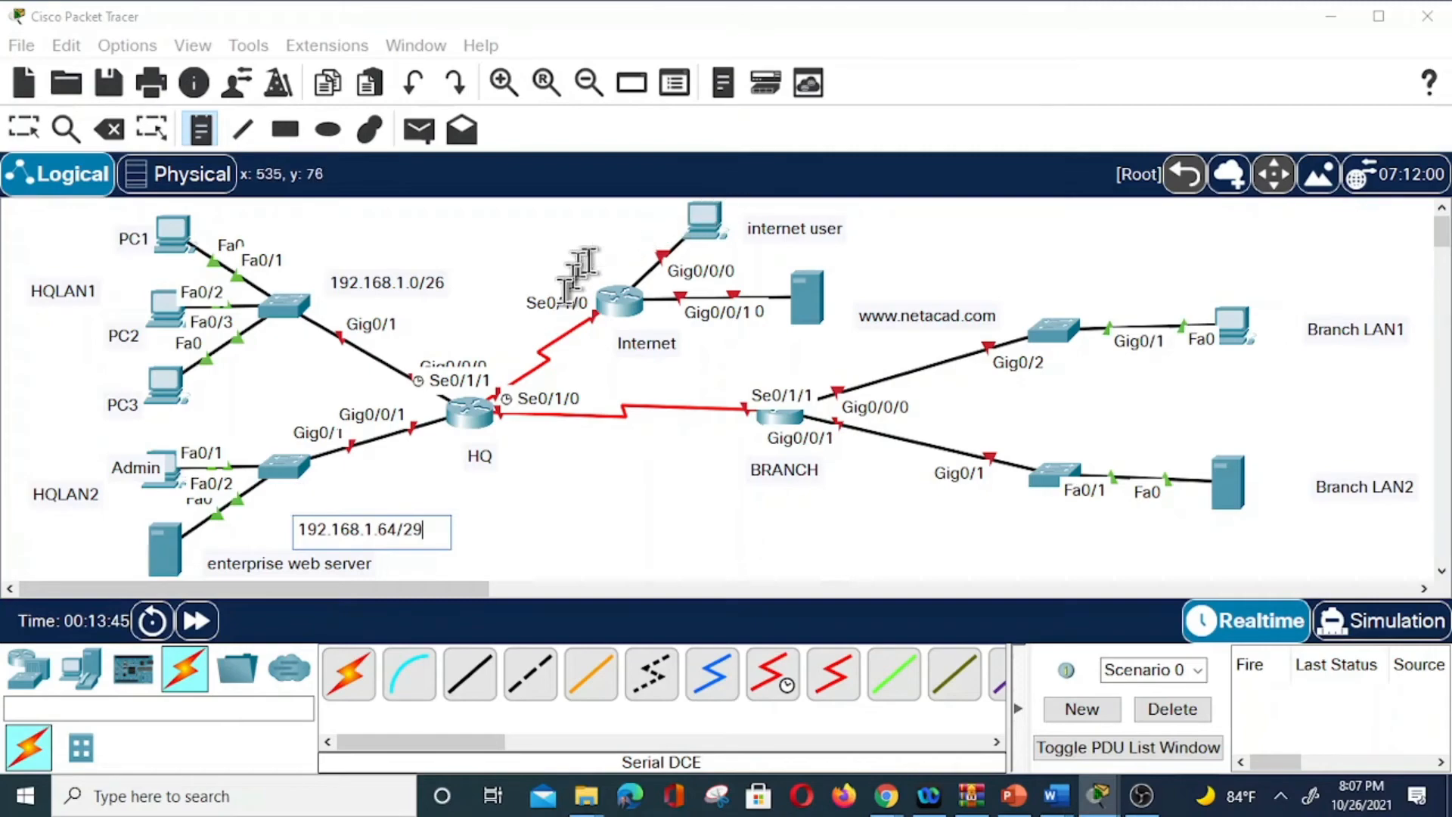
# Label the HQ–Internet link 192.168.2.0/30, HQ–BRANCH serial 192.168.3.0/30, and server 203.0.113.73.
pyautogui.click(505, 331)
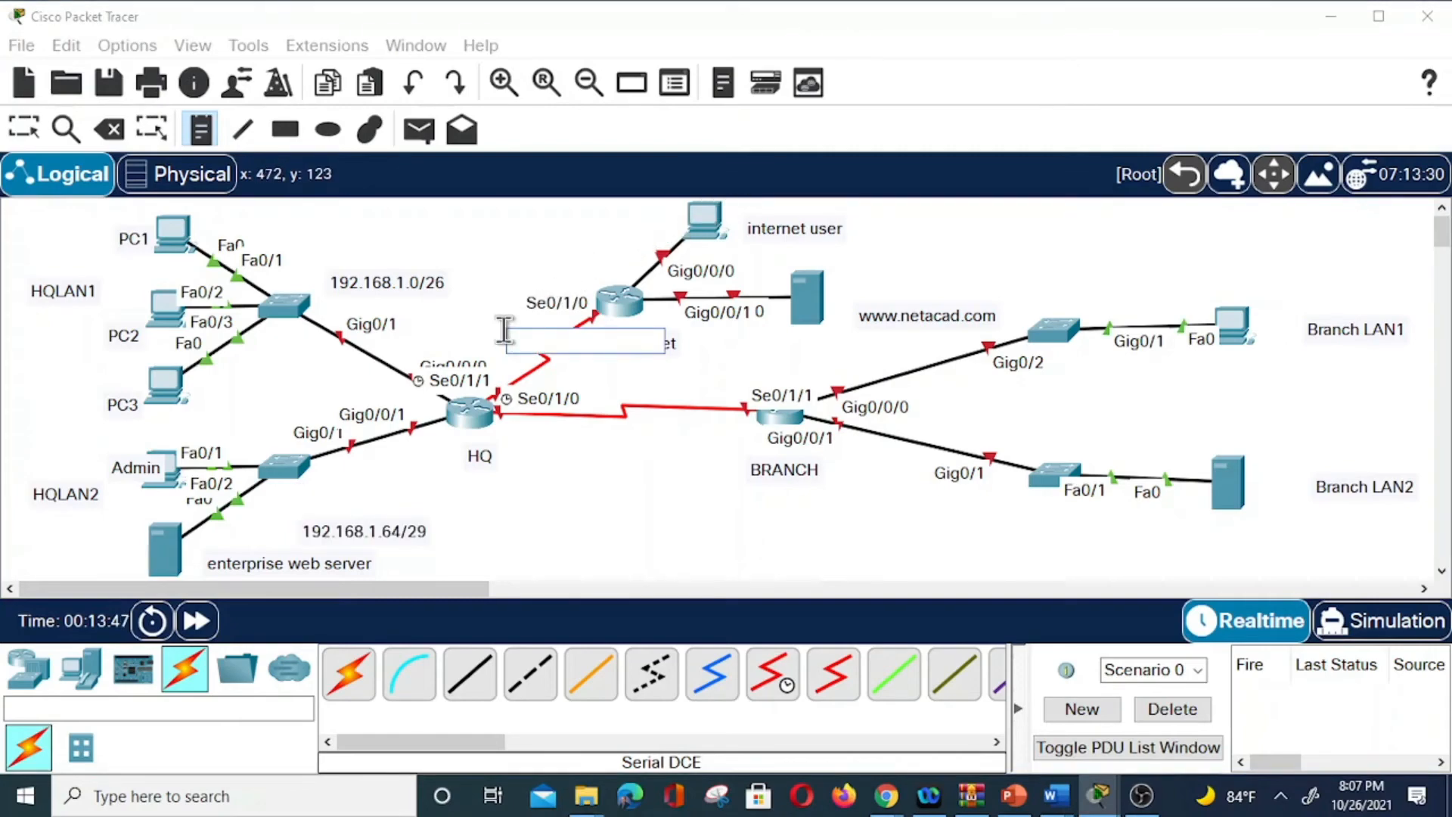
pyautogui.write('192.16')
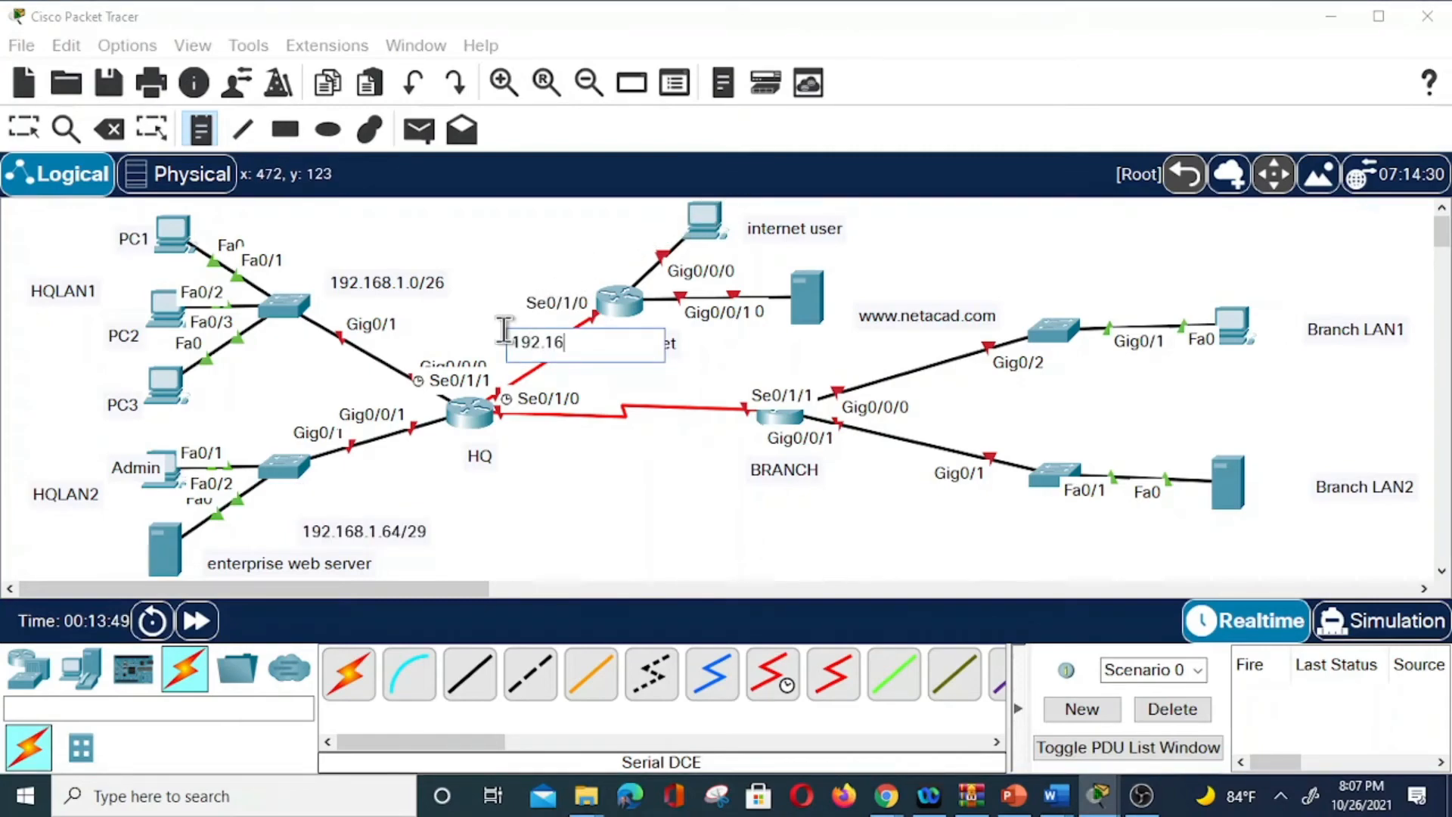
pyautogui.write('8.2.0/30')
pyautogui.click(577, 426)
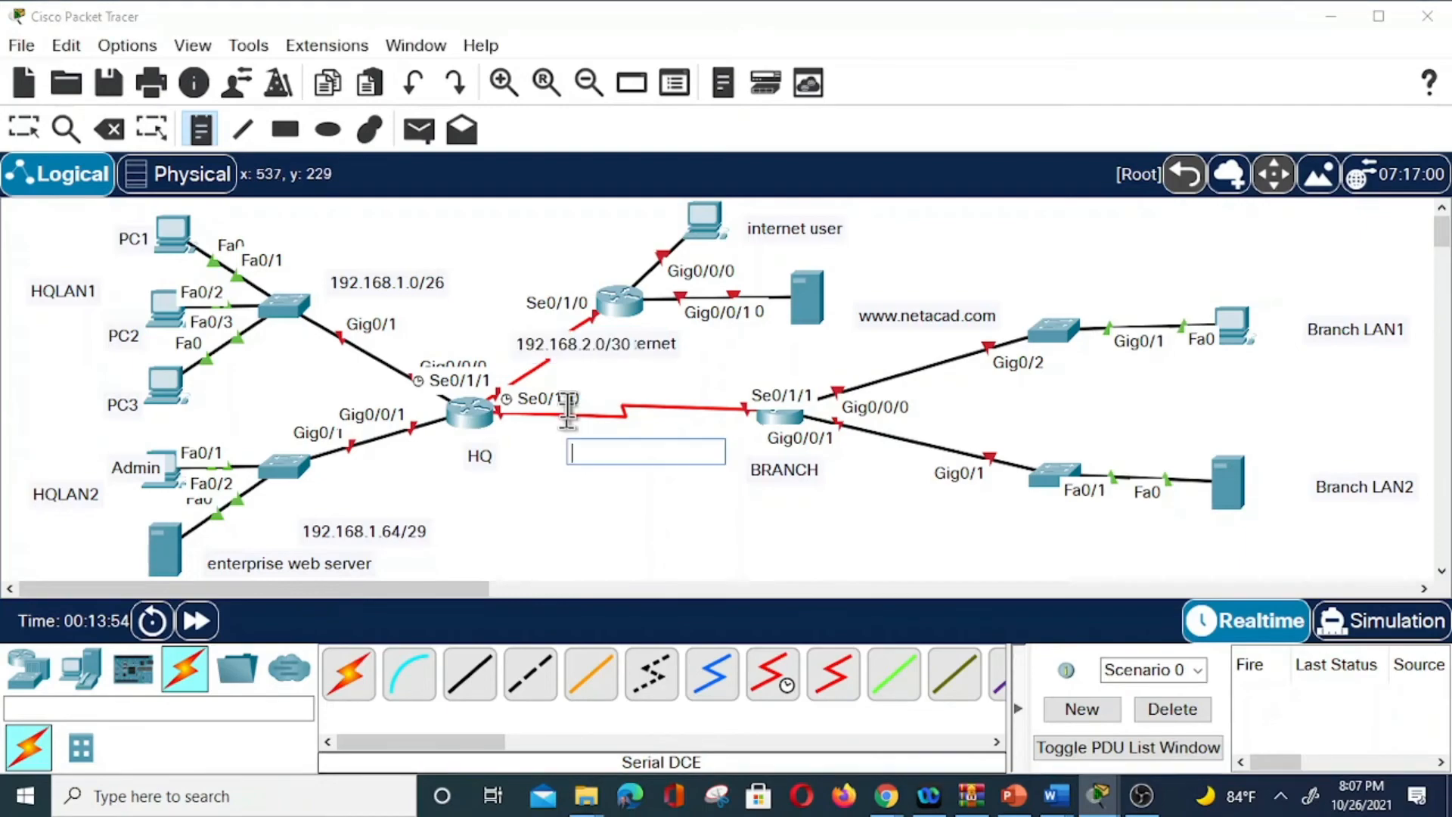
pyautogui.write('192.16')
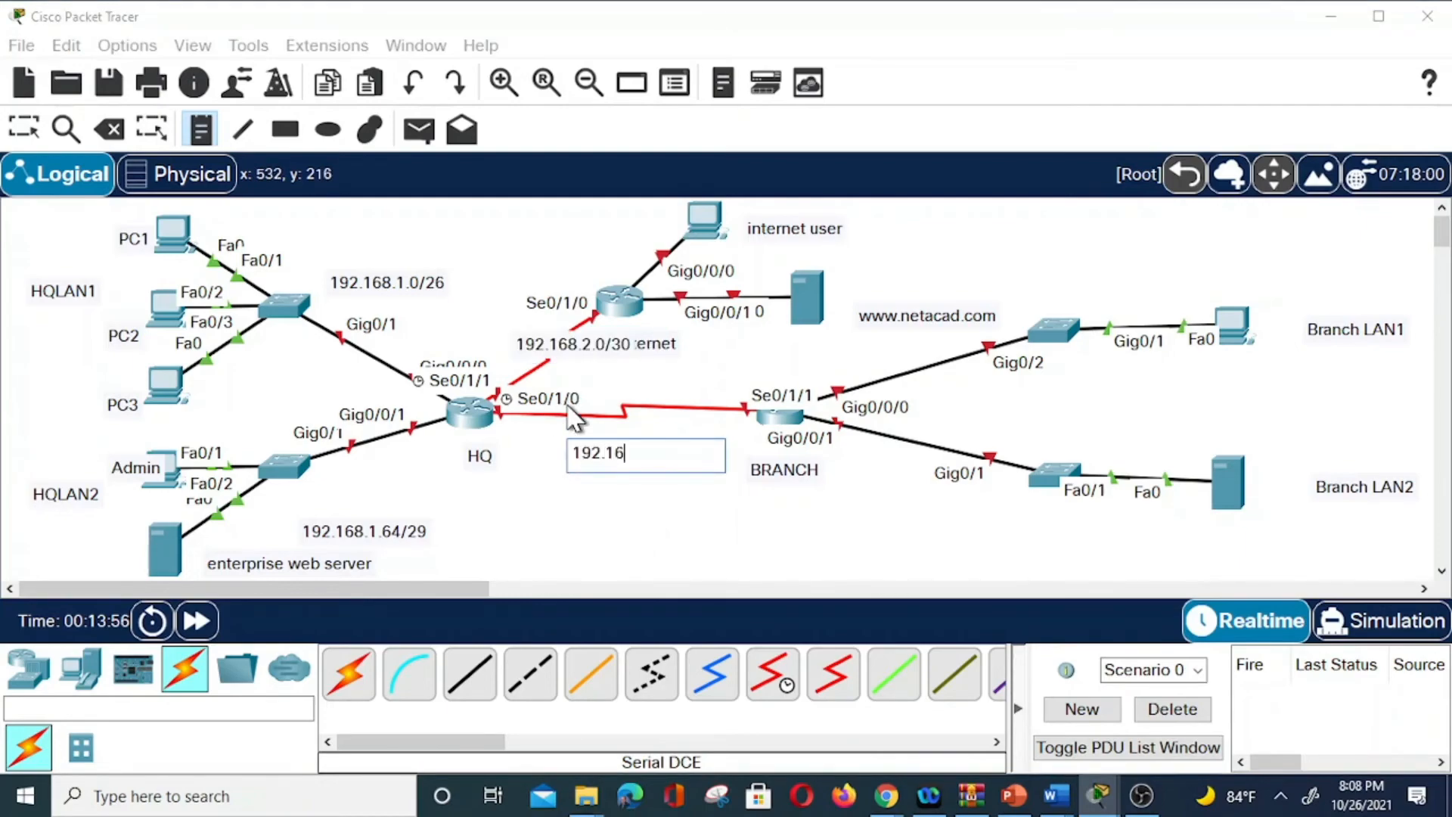
pyautogui.write('8.3.0/3')
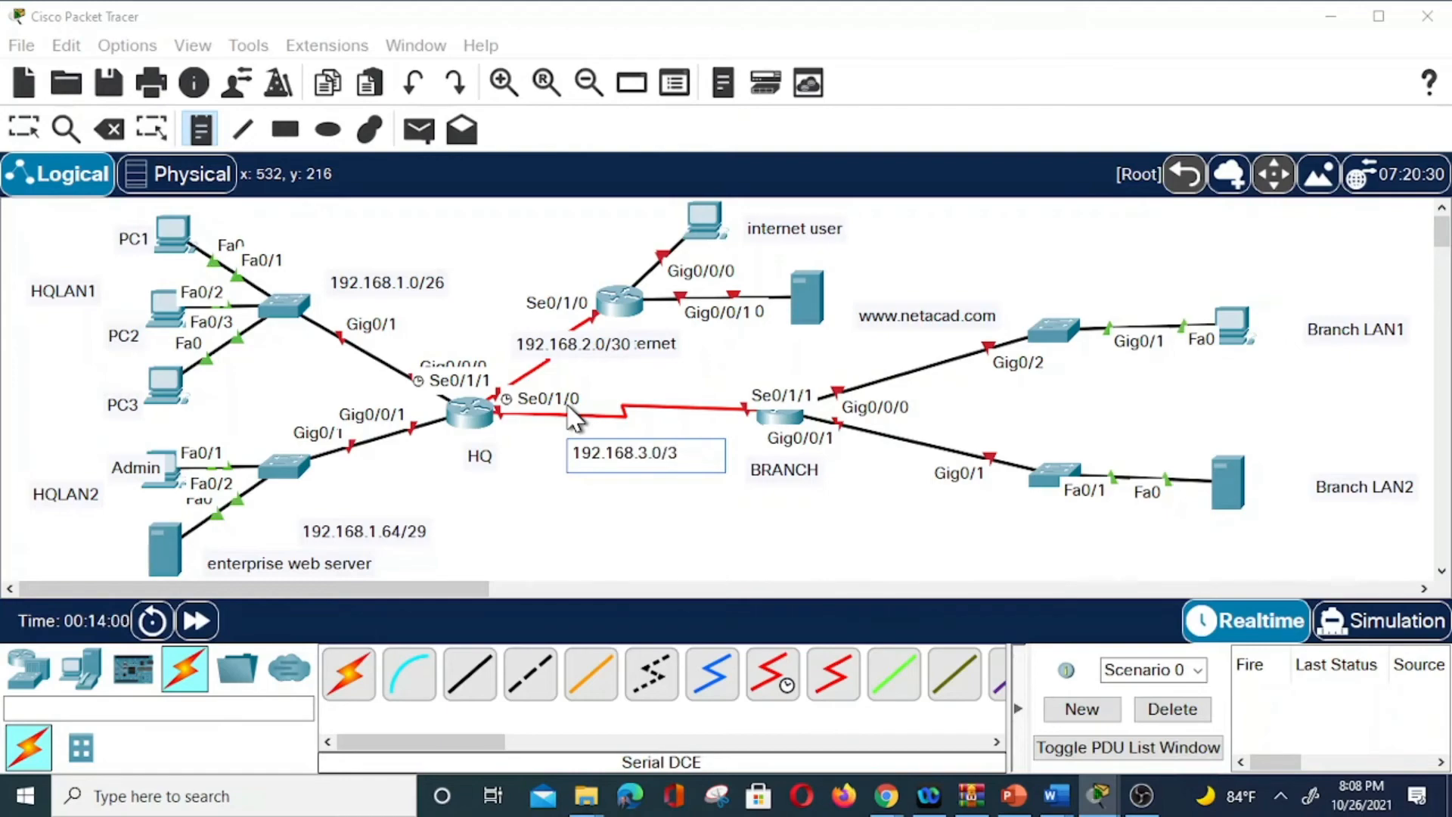
pyautogui.write('0')
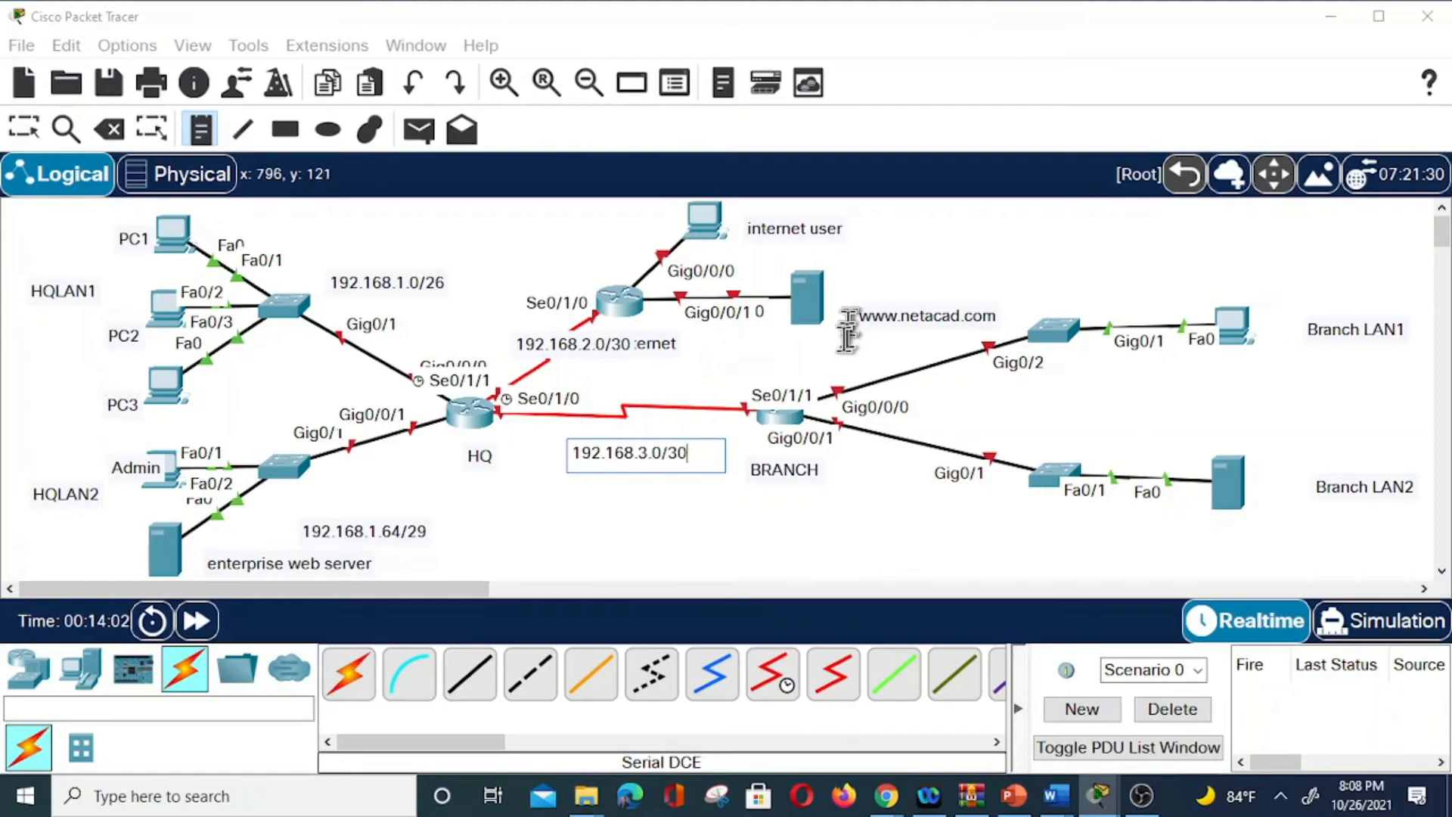
pyautogui.click(830, 347)
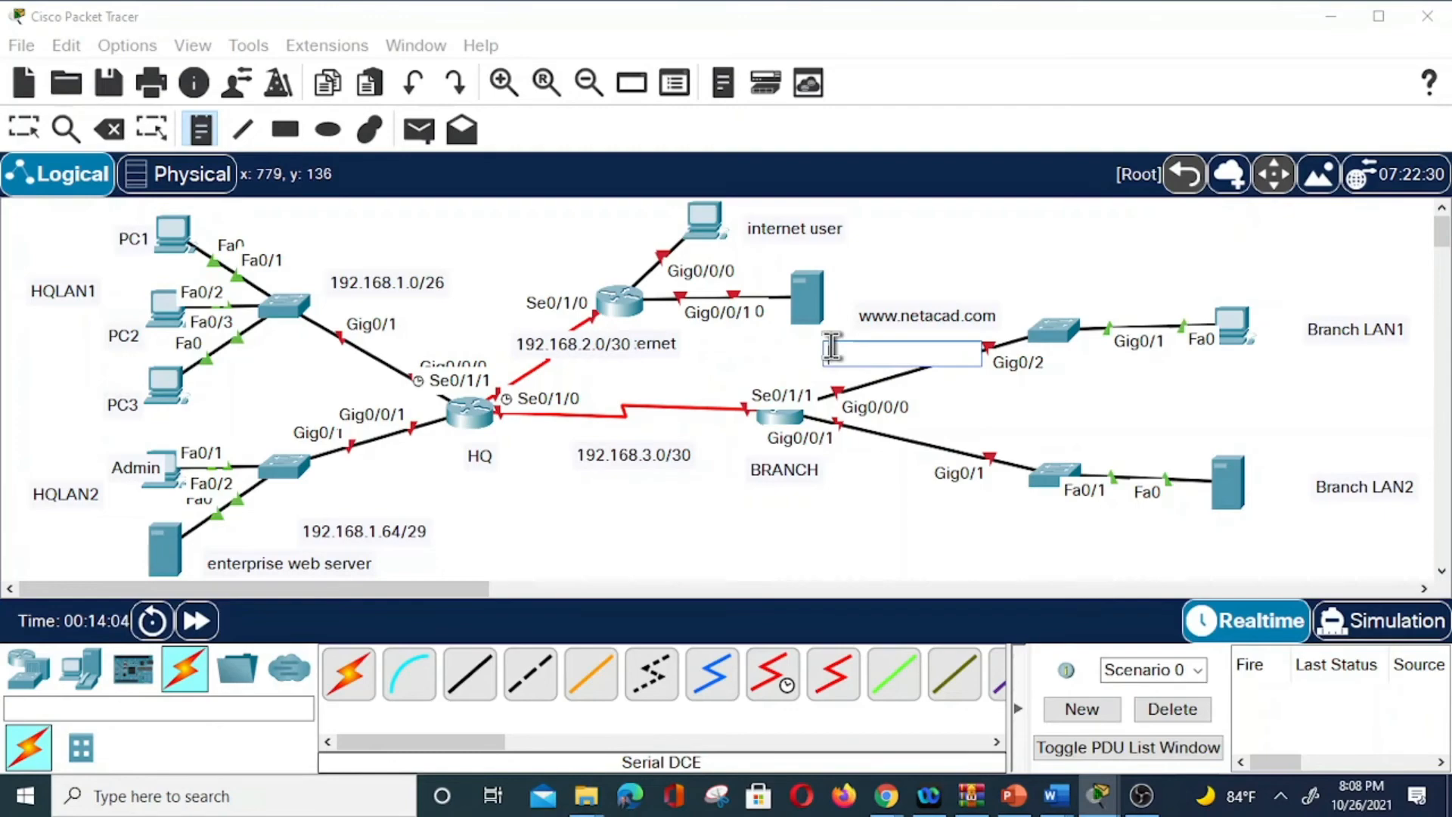
pyautogui.write('203.0.113.73')
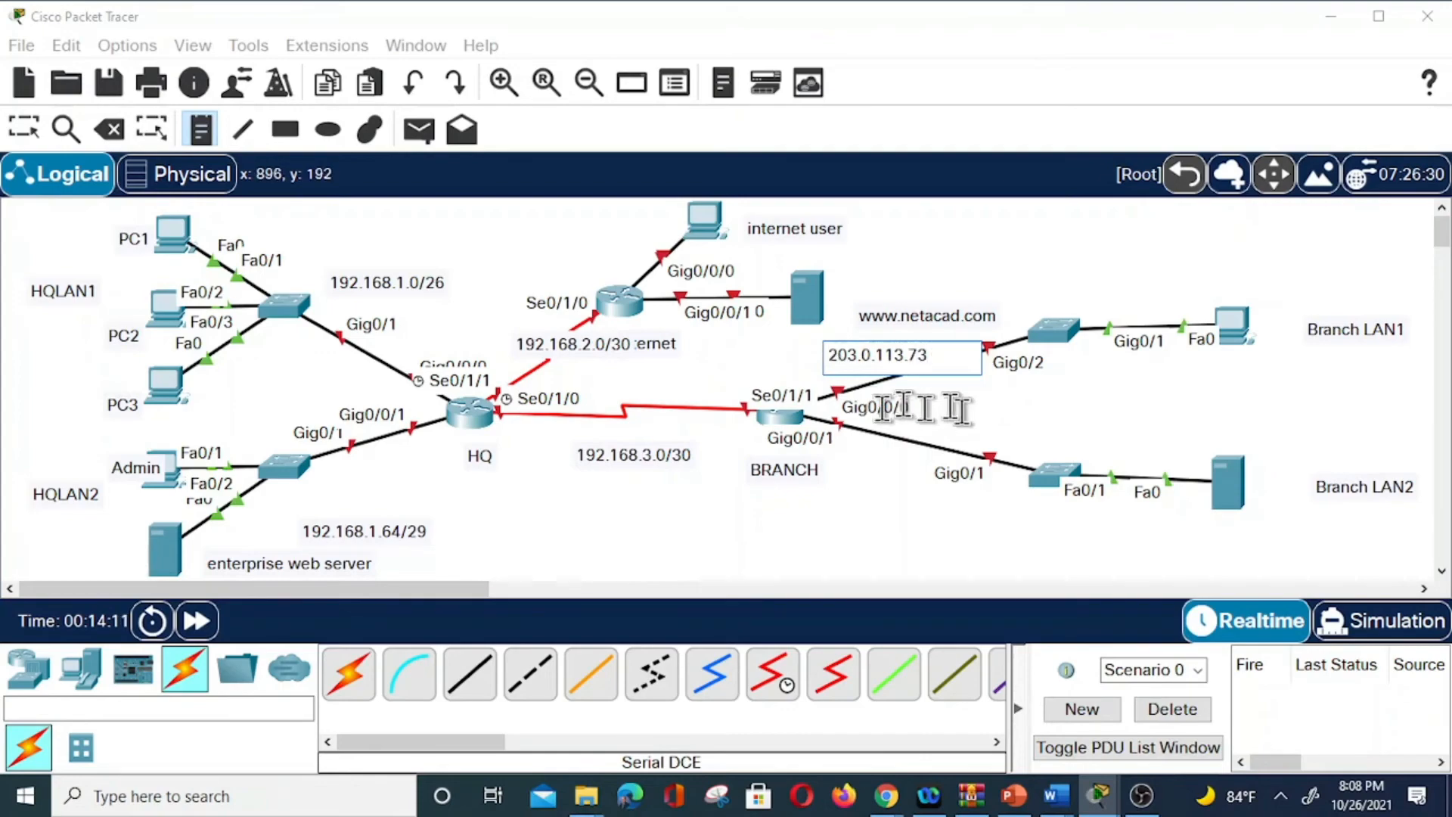
# Label Branch LAN1 192.168.2.0/27 and Branch LAN2 192.168.2.32/28.
pyautogui.click(1096, 270)
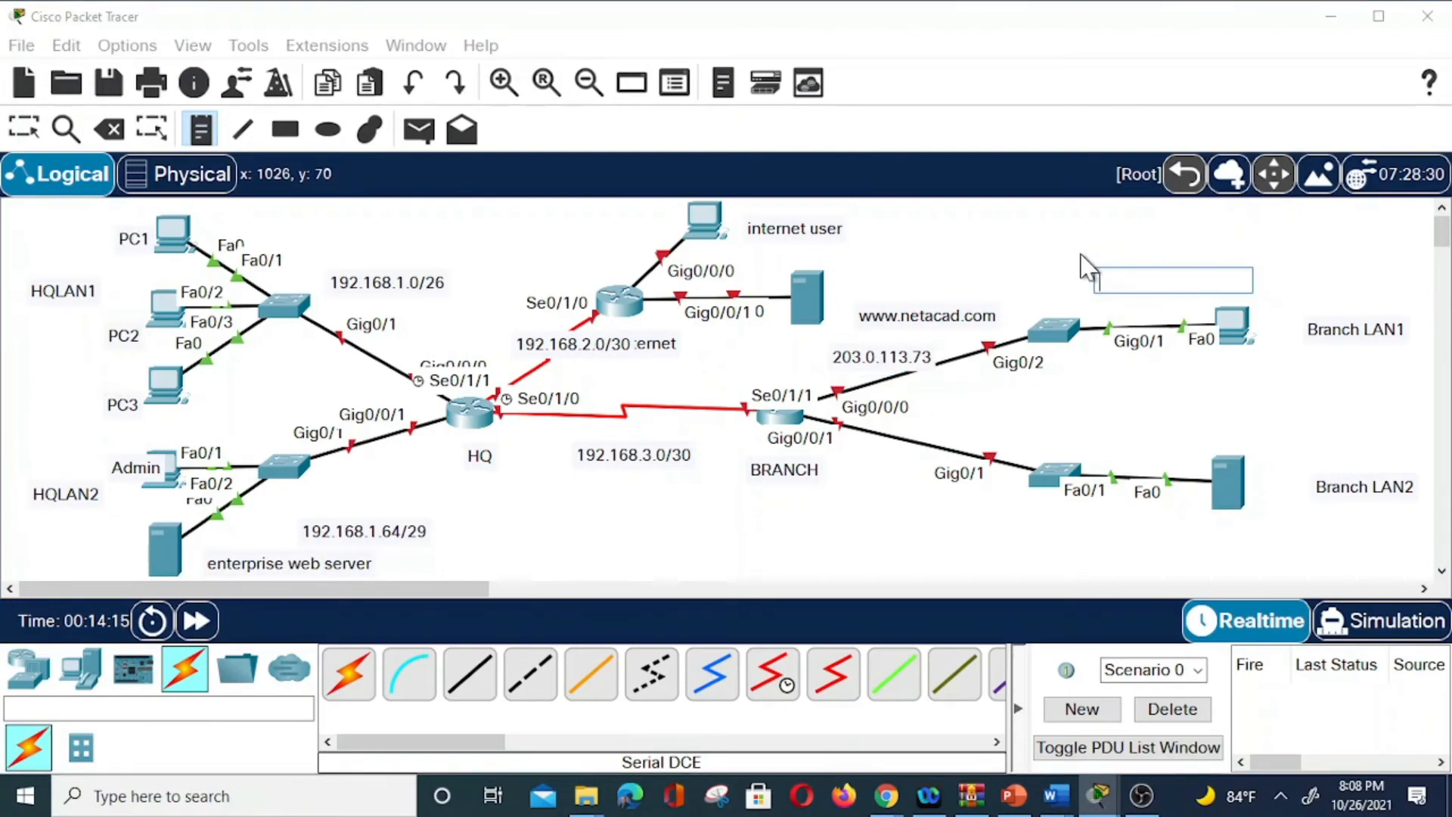
pyautogui.write('192')
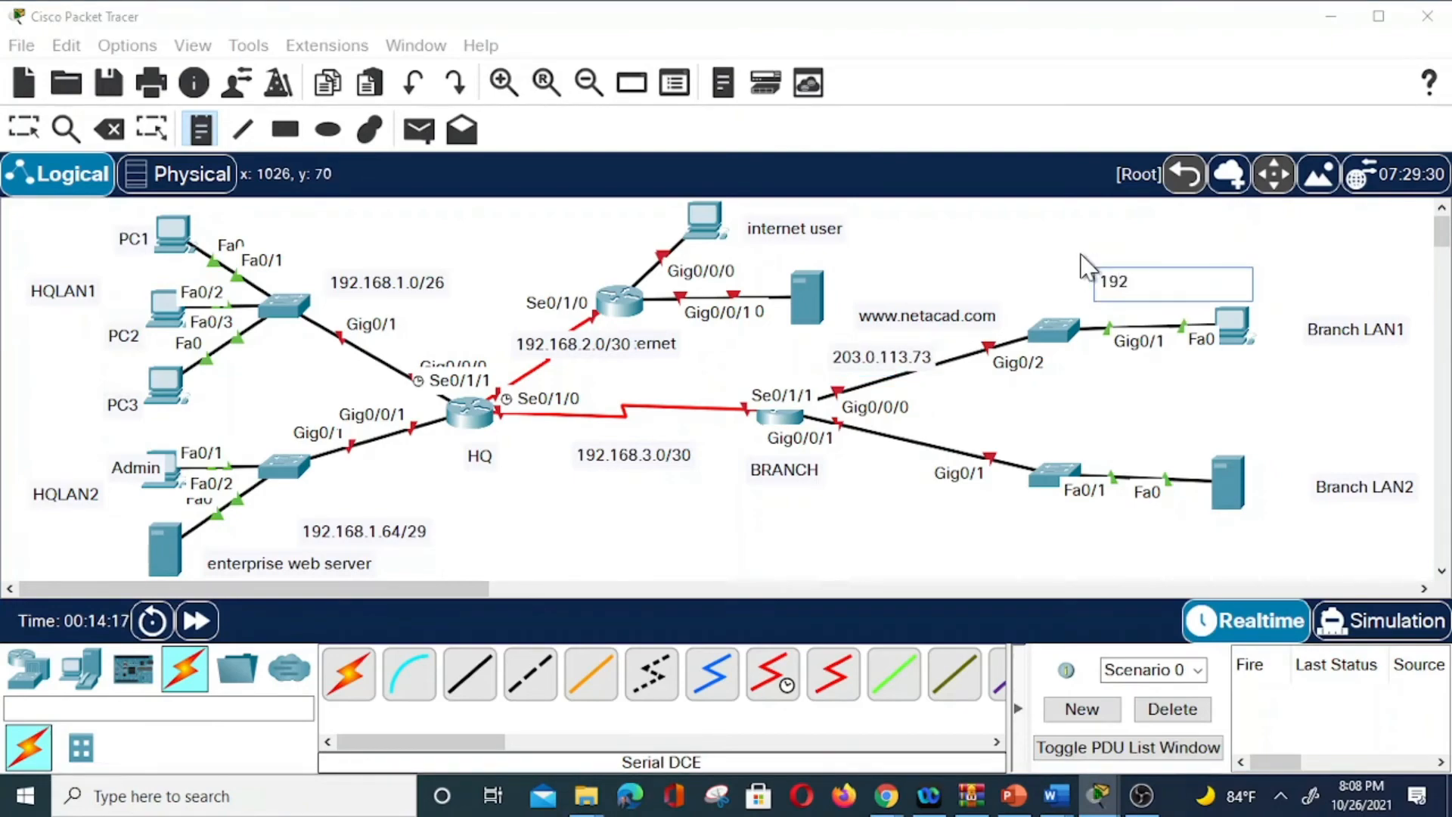
pyautogui.write('.168.2.0/27')
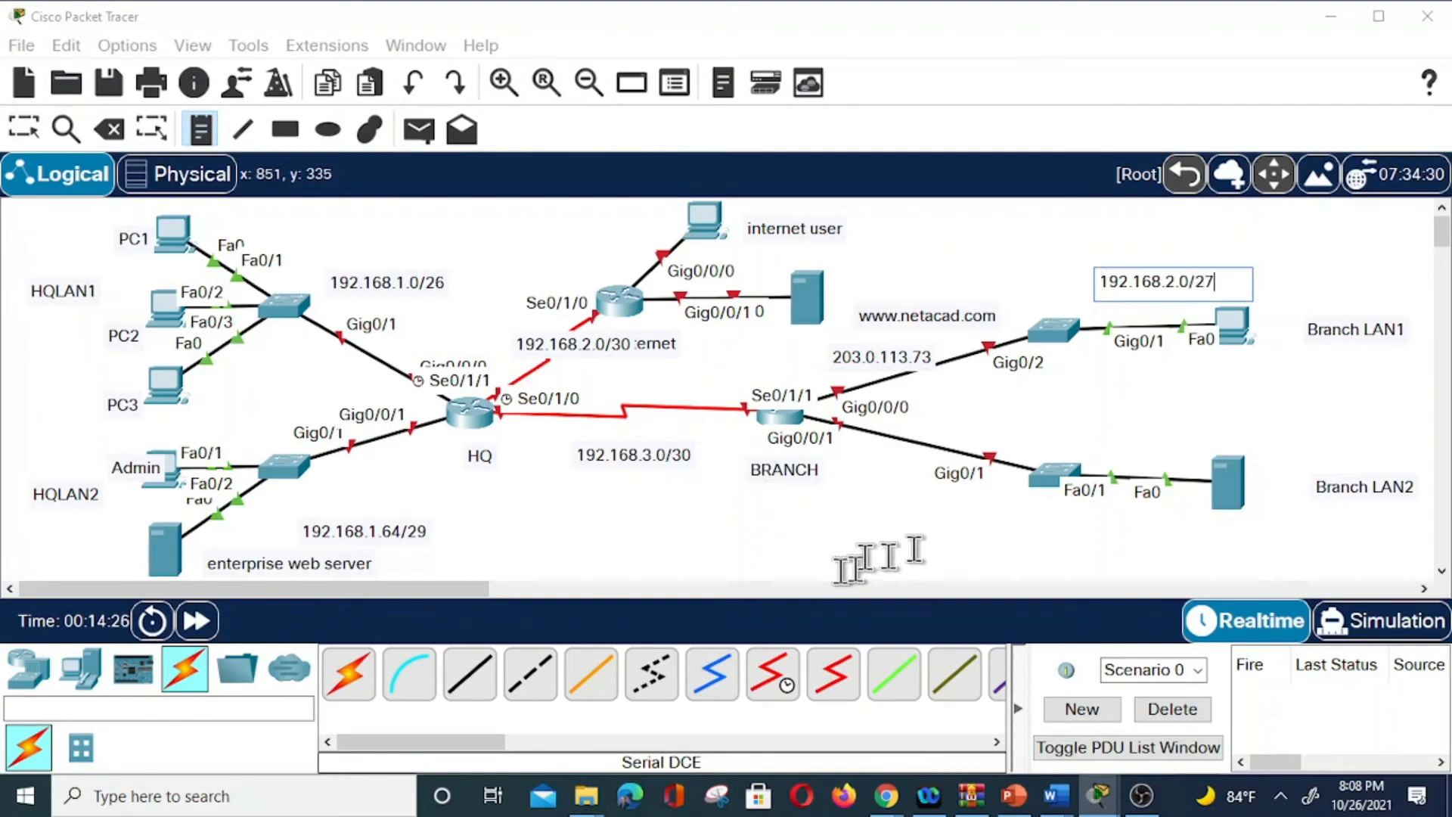
pyautogui.click(1055, 531)
pyautogui.write('192')
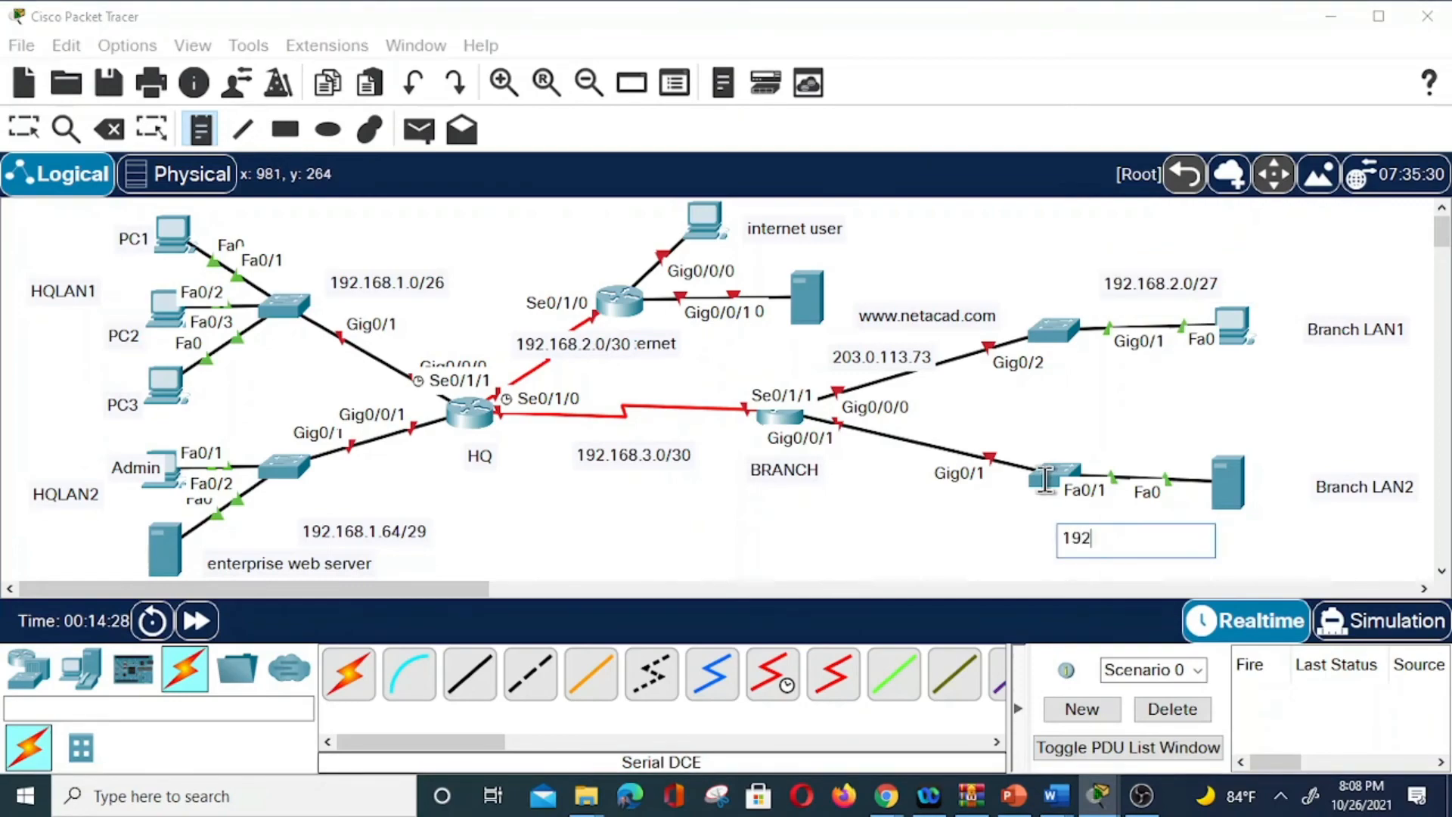
pyautogui.write('.168.2.32/28')
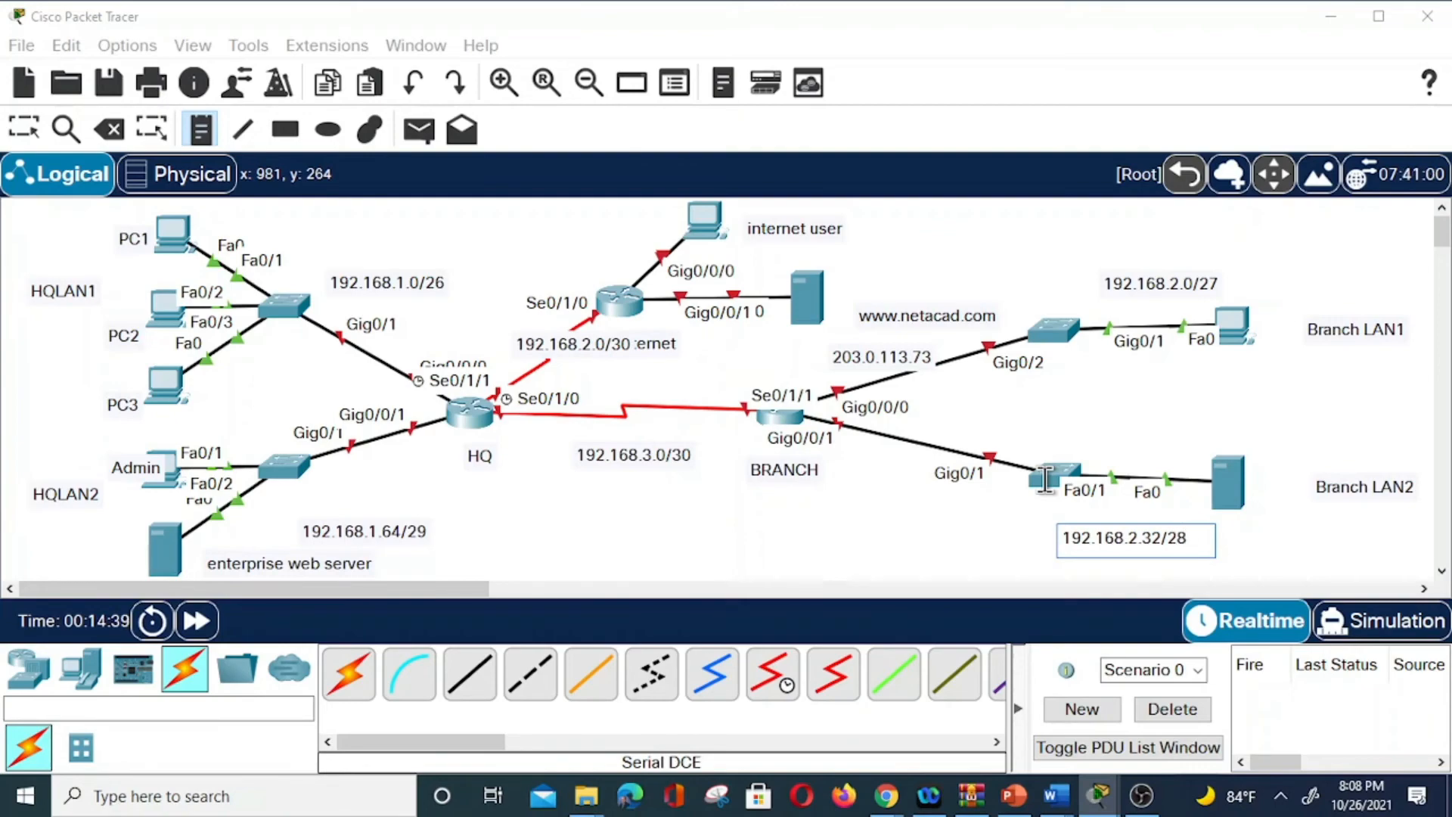
pyautogui.press('Escape')
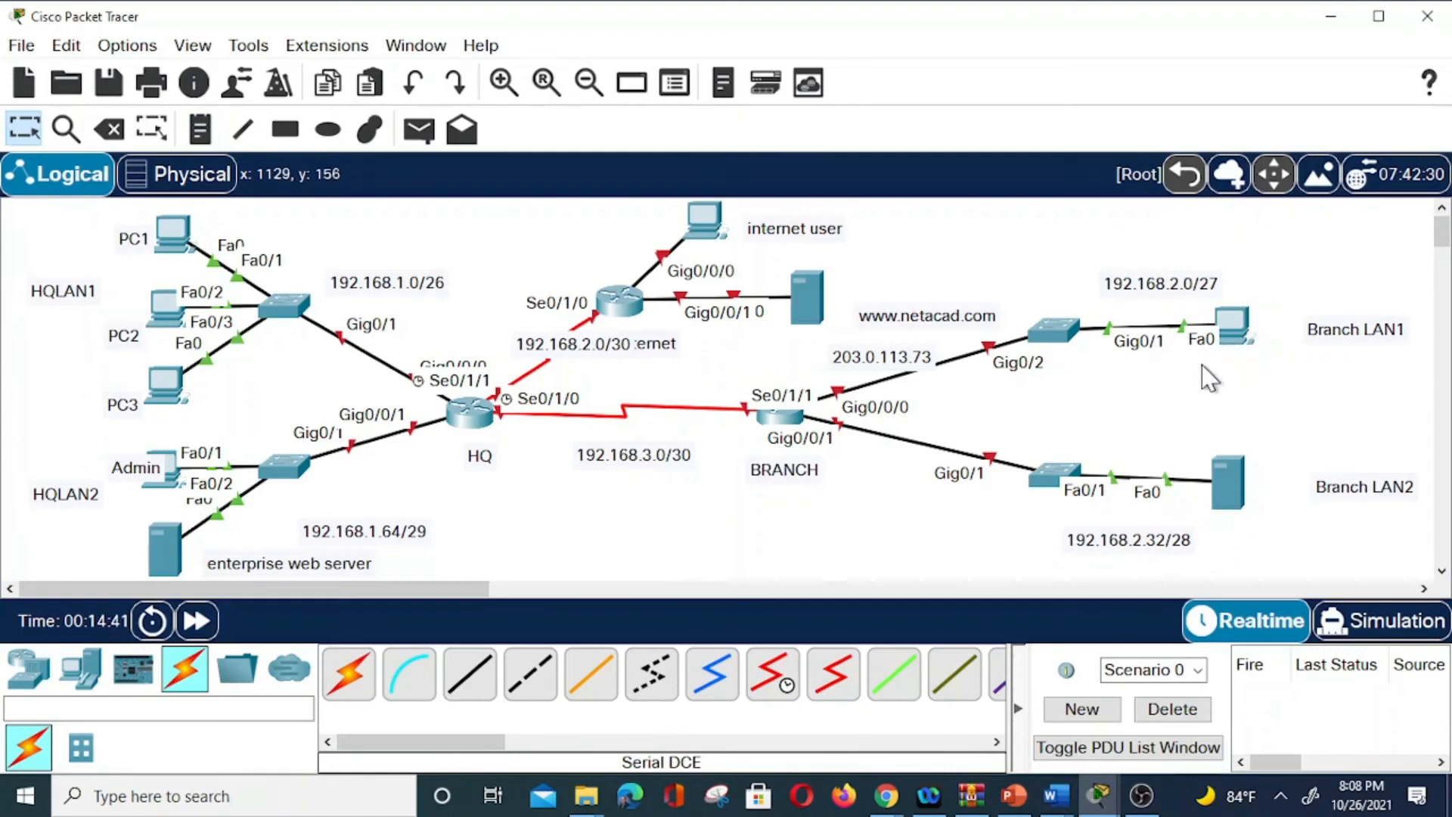
# Add 'Branch PC' and 'Branch Server' notes under the branch end devices, then show Word documents.
pyautogui.click(195, 132)
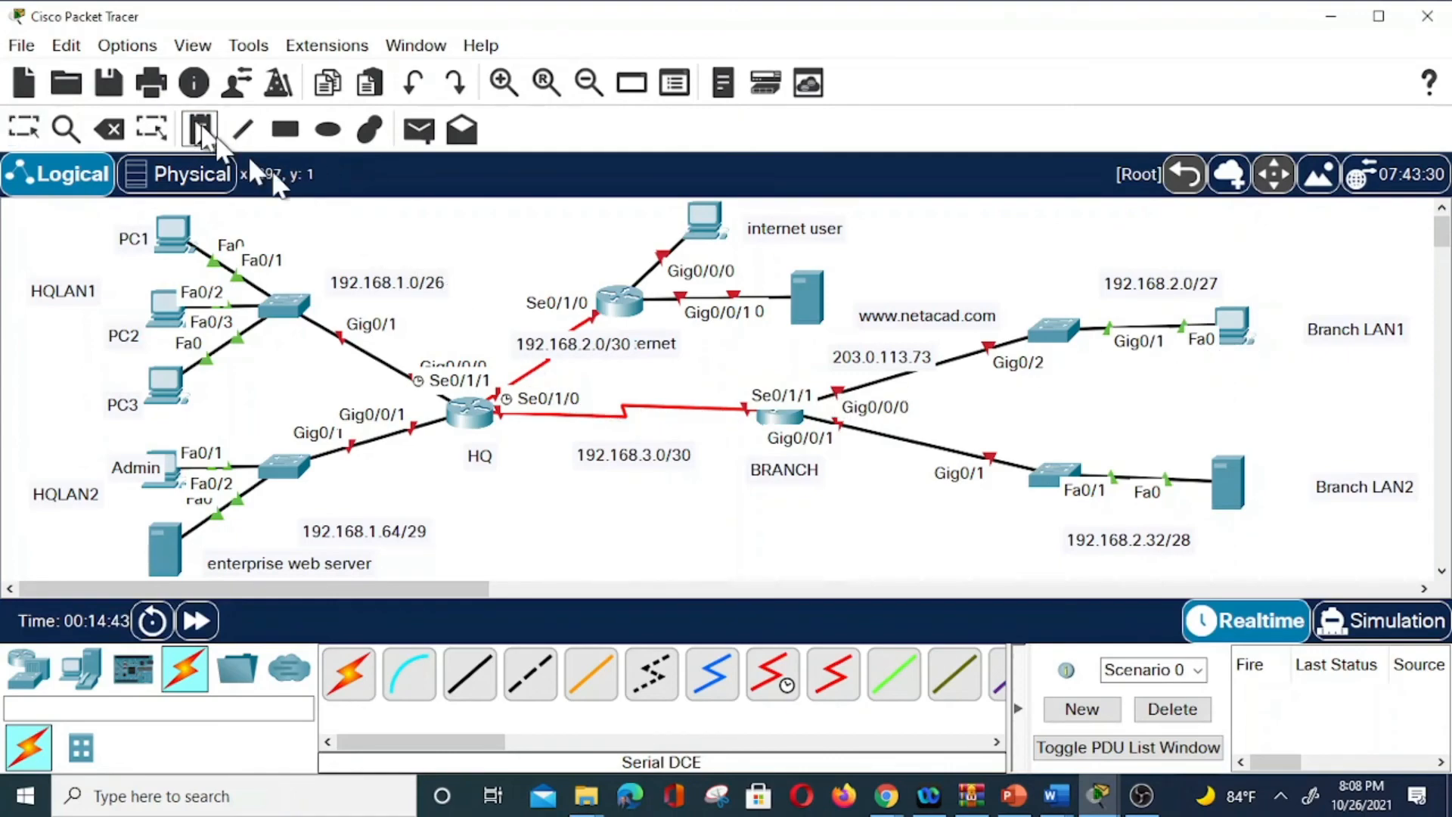
pyautogui.click(1181, 344)
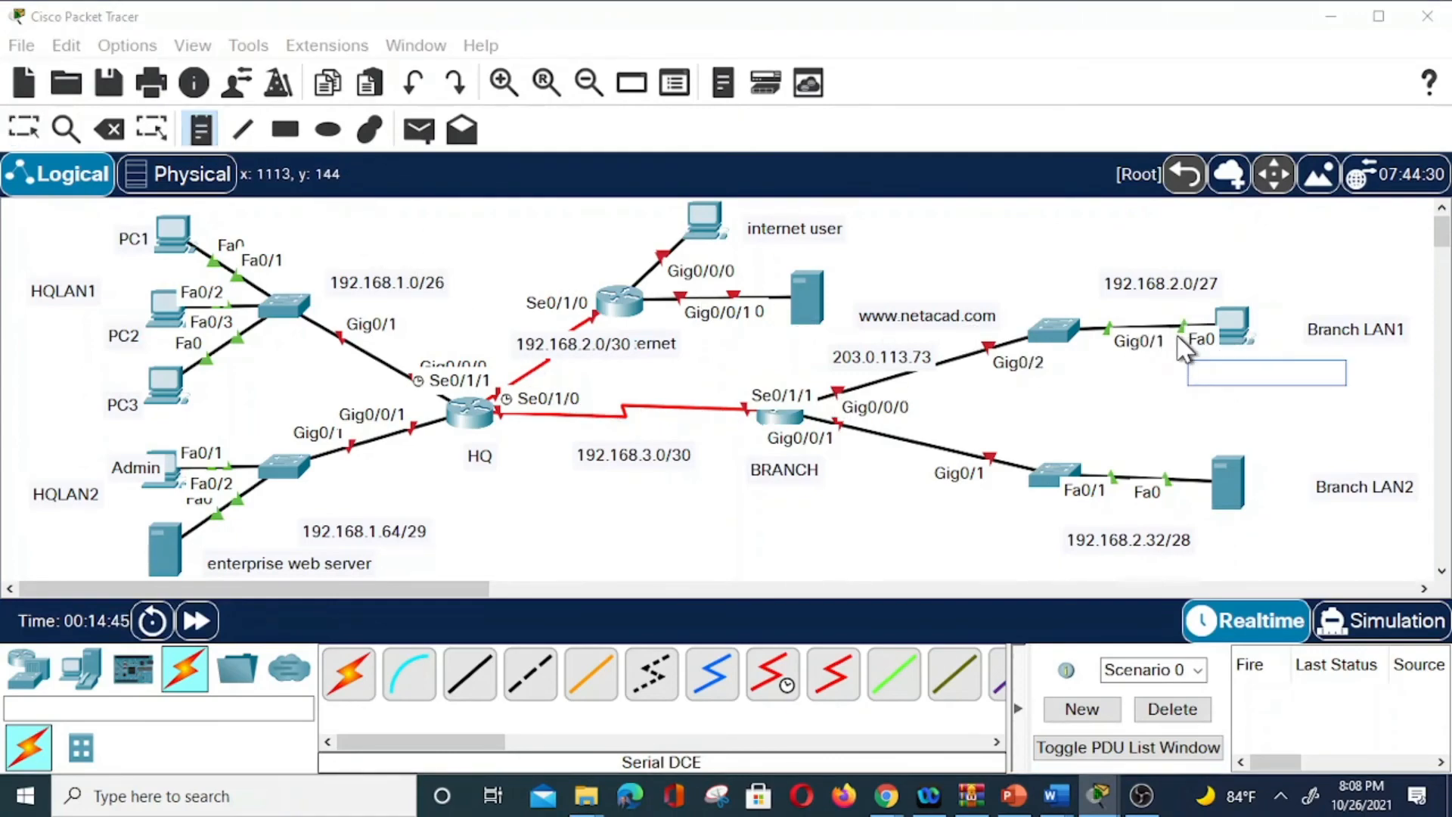
pyautogui.write('Branch PC')
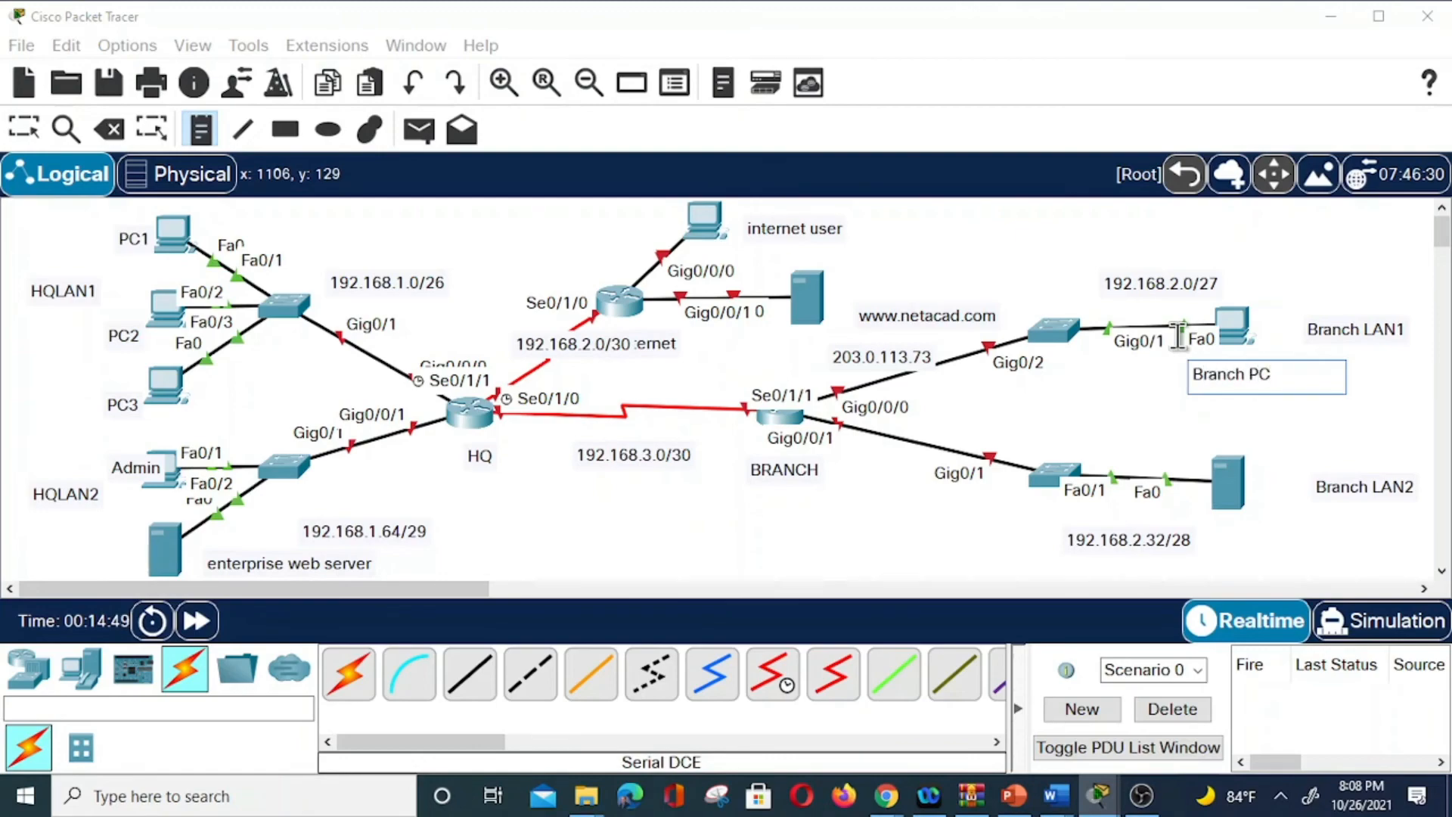
pyautogui.click(1221, 507)
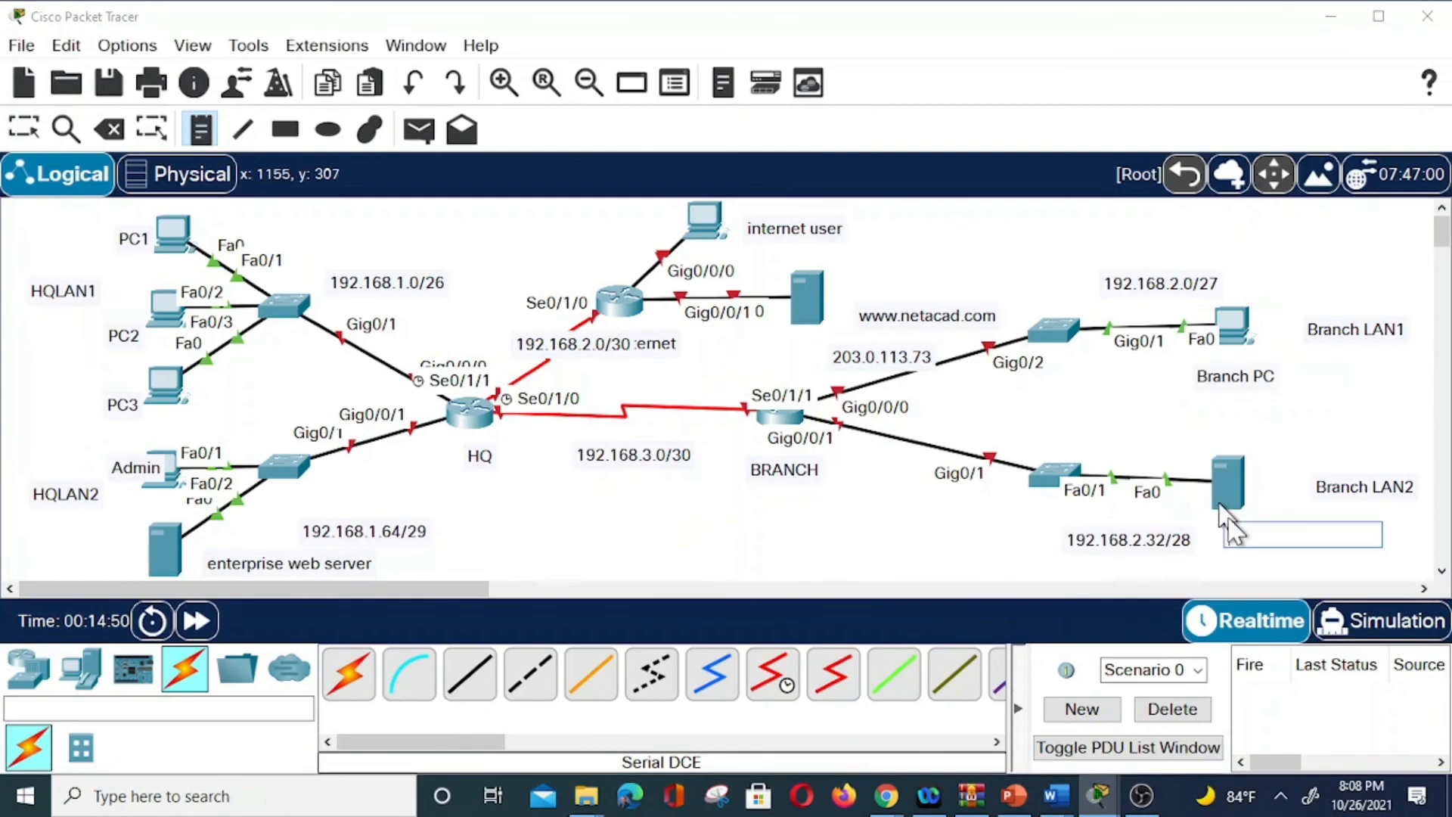
pyautogui.write('Branch Server')
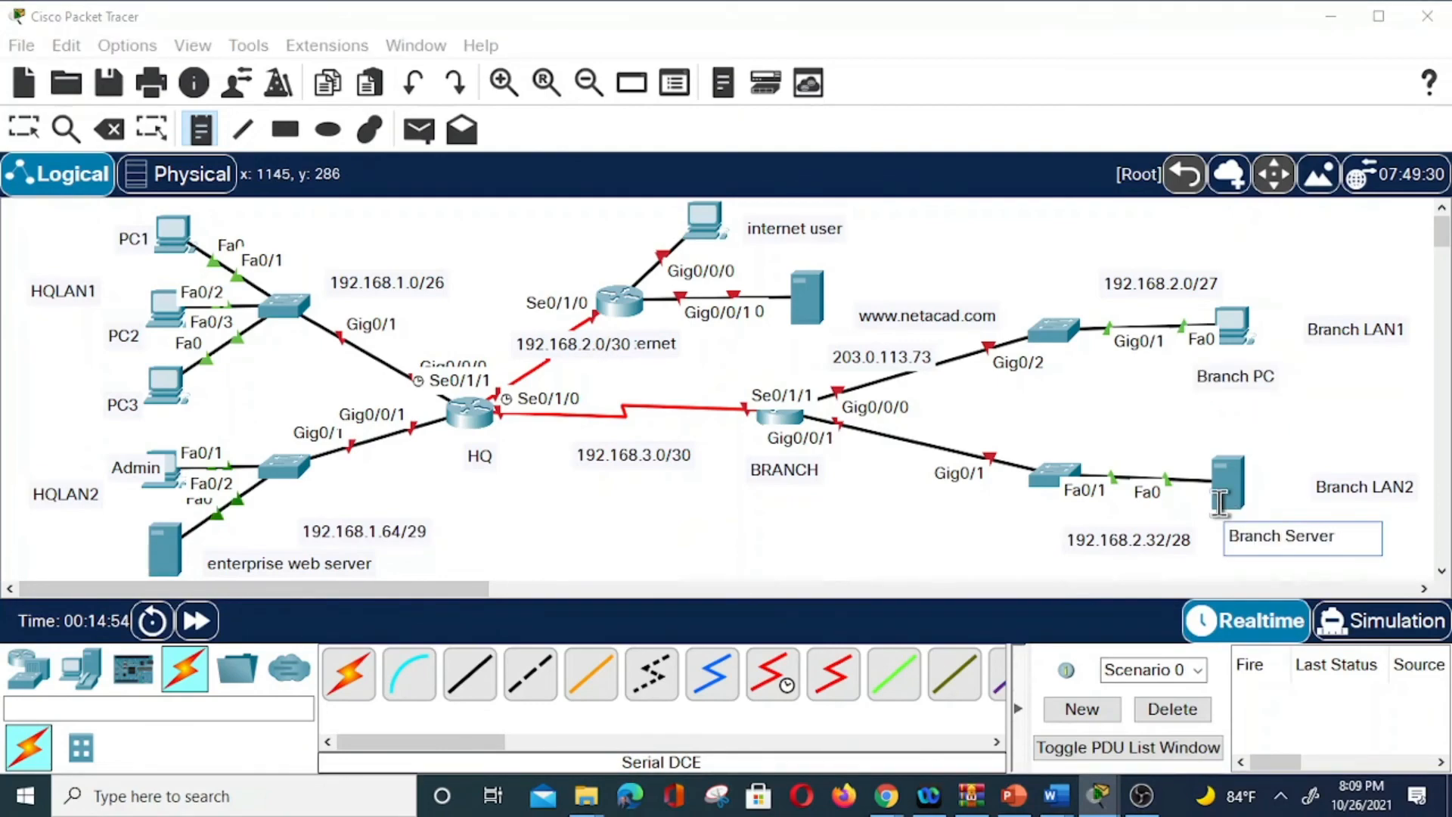
pyautogui.press('Escape')
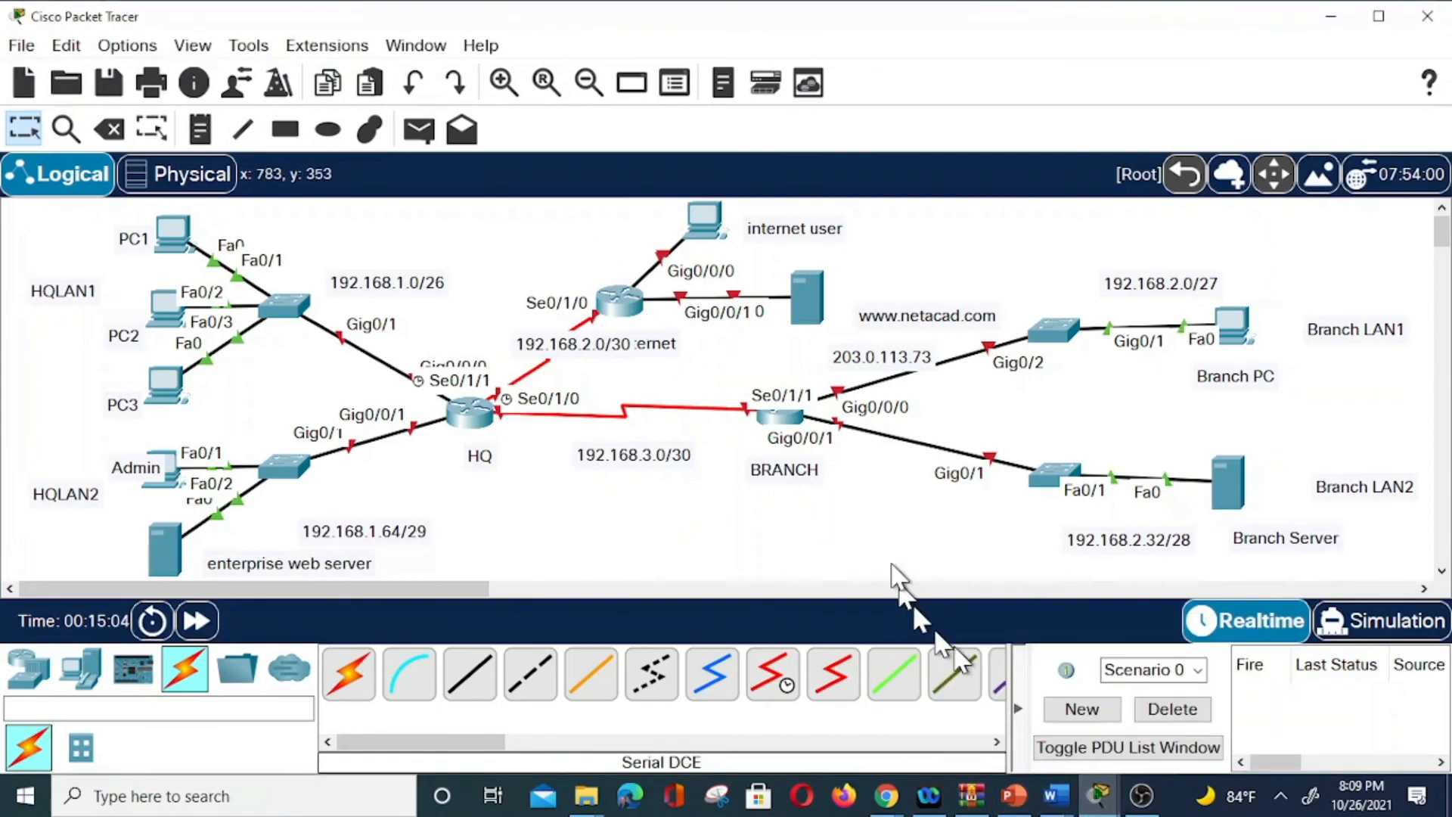
pyautogui.click(1056, 795)
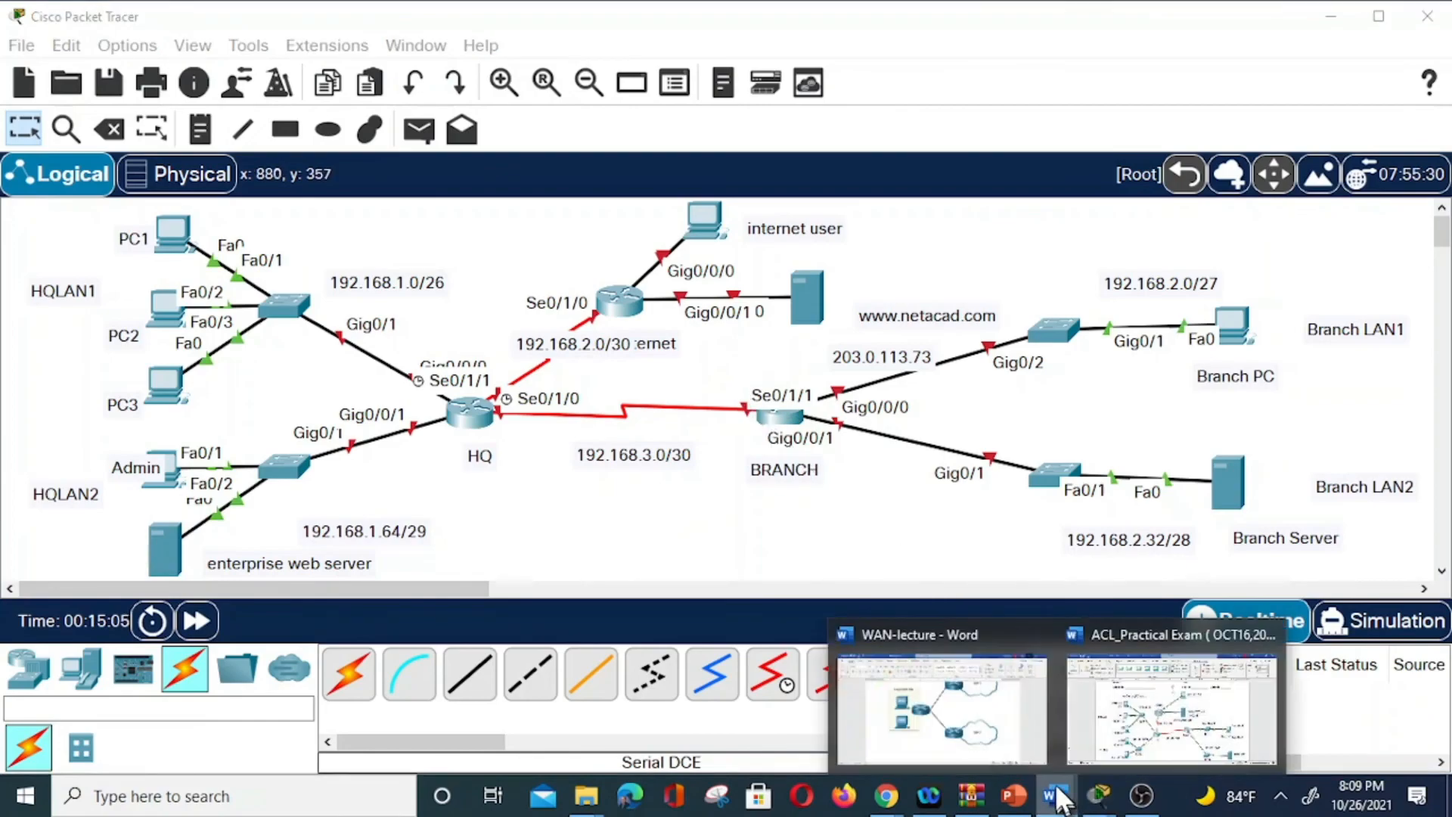
pyautogui.click(1134, 734)
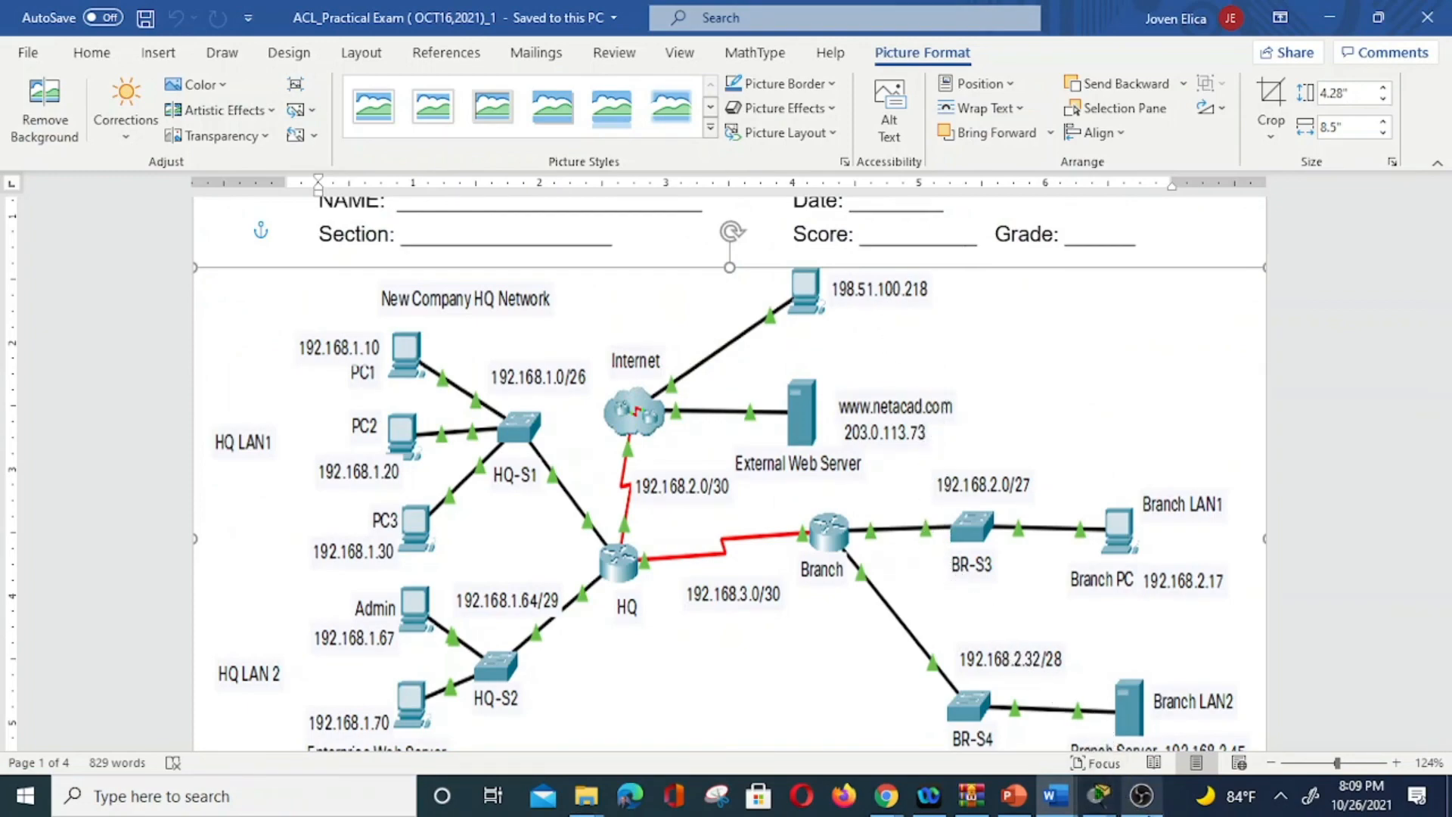
pyautogui.moveTo(1141, 795)
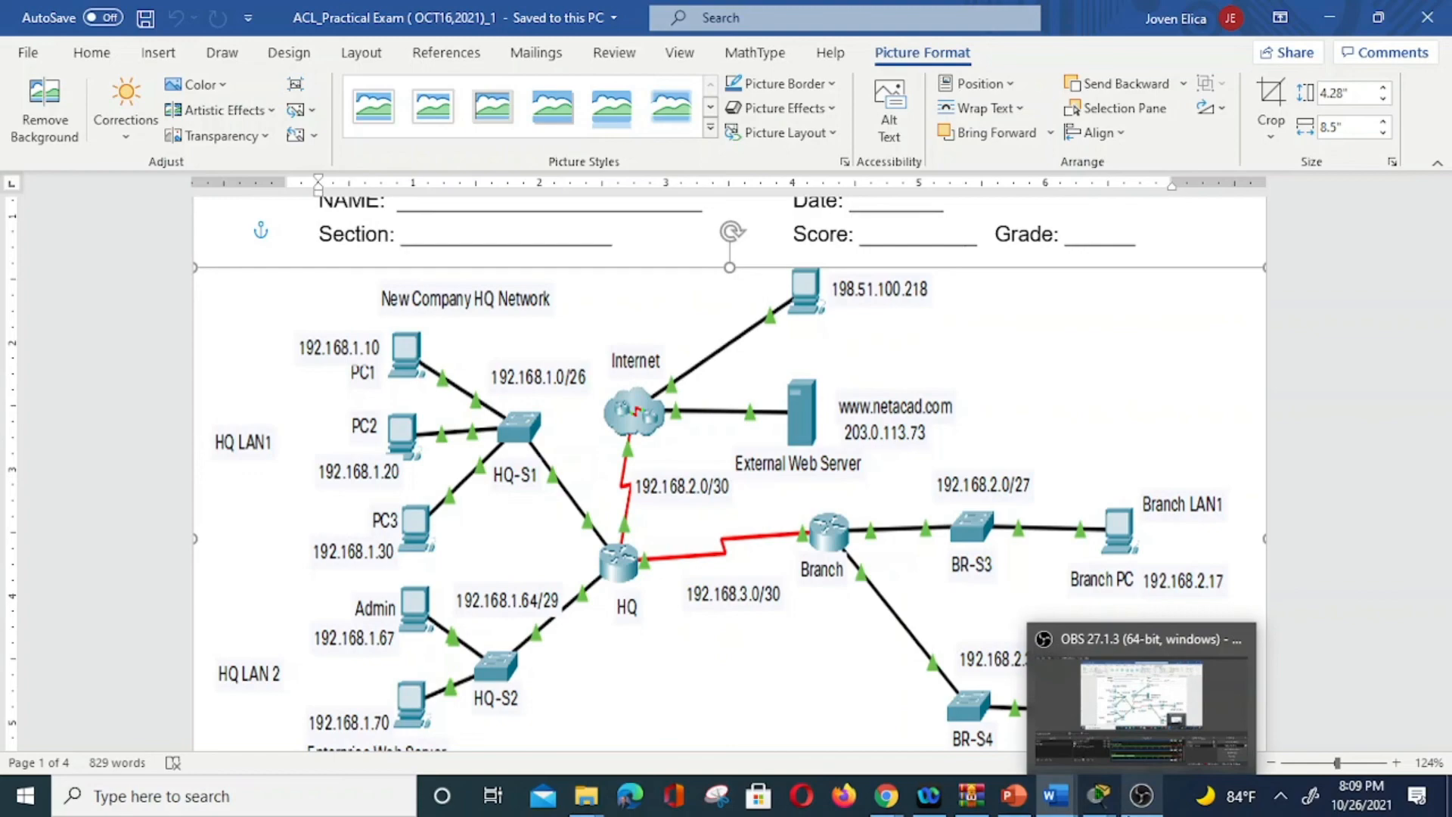
pyautogui.click(1141, 797)
pyautogui.click(1100, 796)
pyautogui.click(1073, 726)
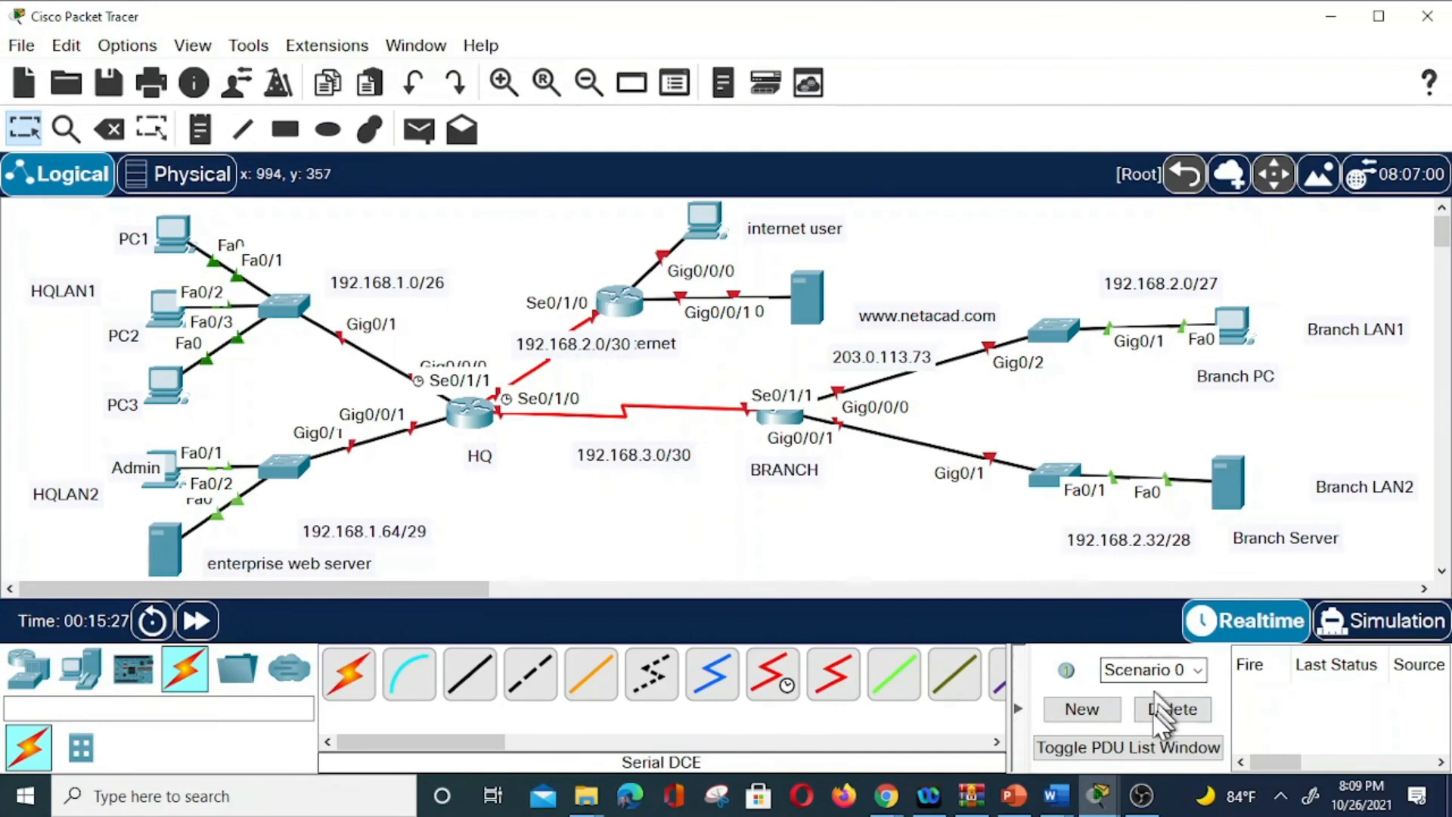
# Add the address note 198.51.100.218 beside the internet user PC.
pyautogui.click(200, 130)
pyautogui.click(488, 211)
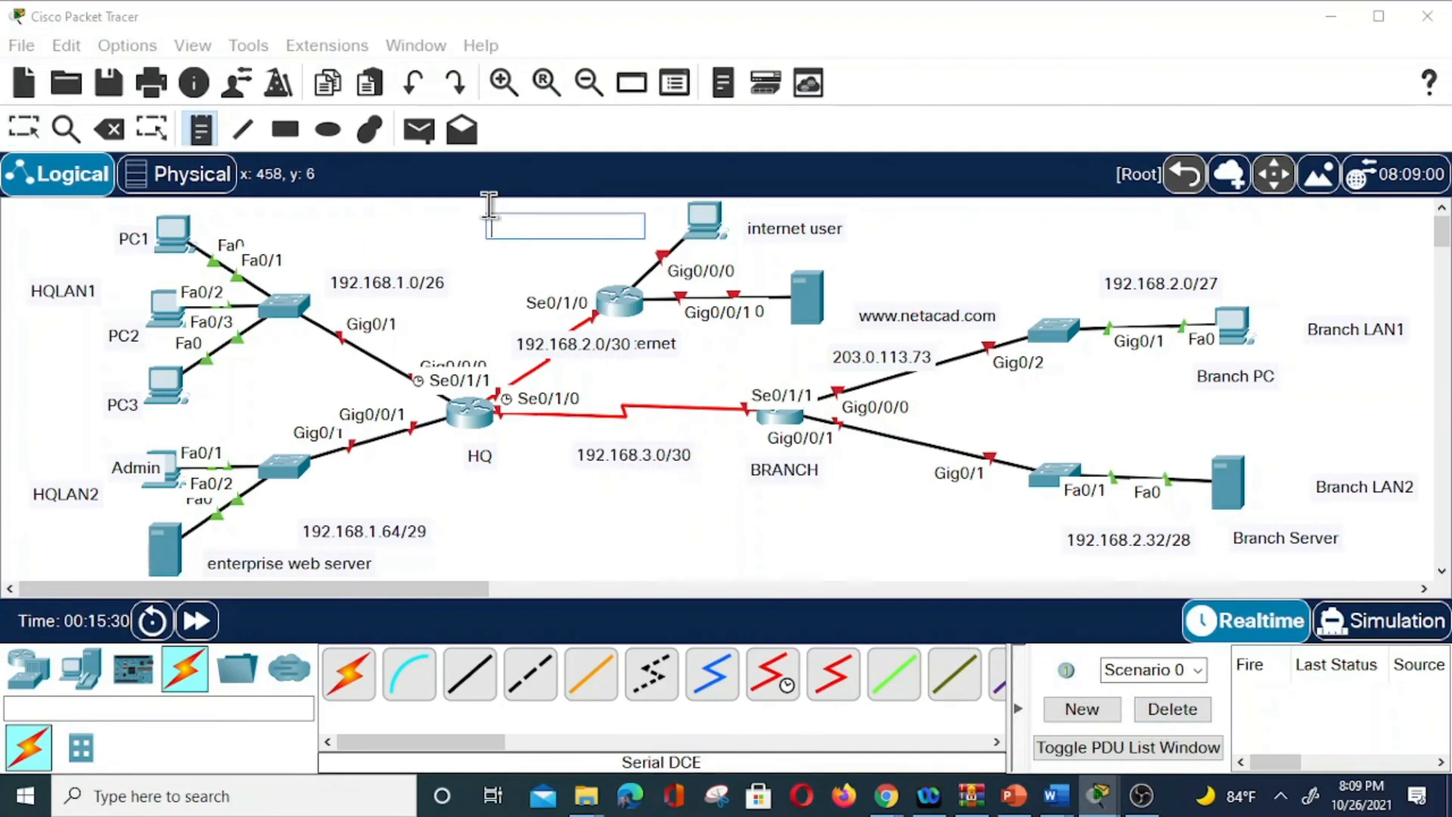
pyautogui.write('198.51.100.218')
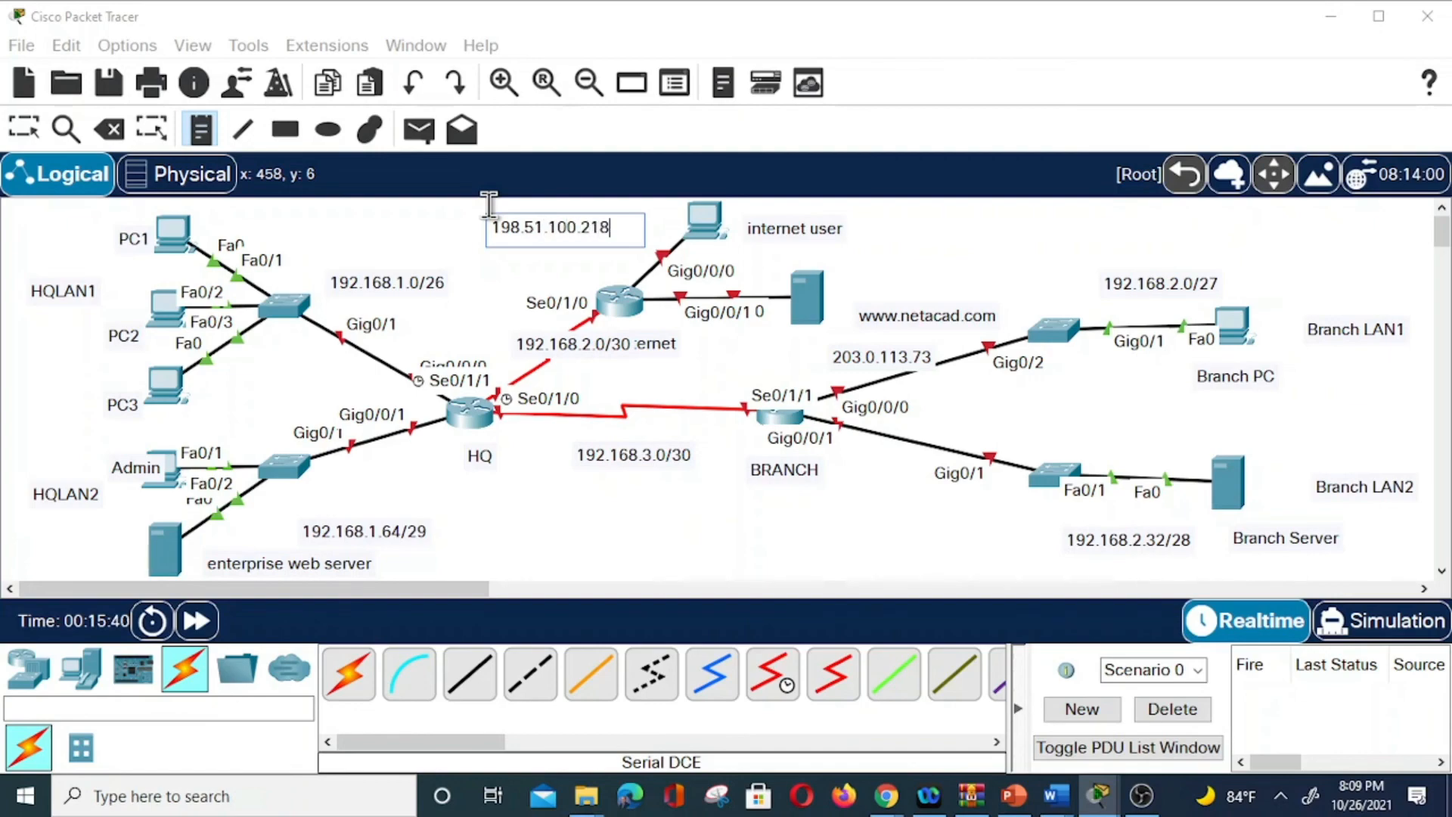
pyautogui.press('Return')
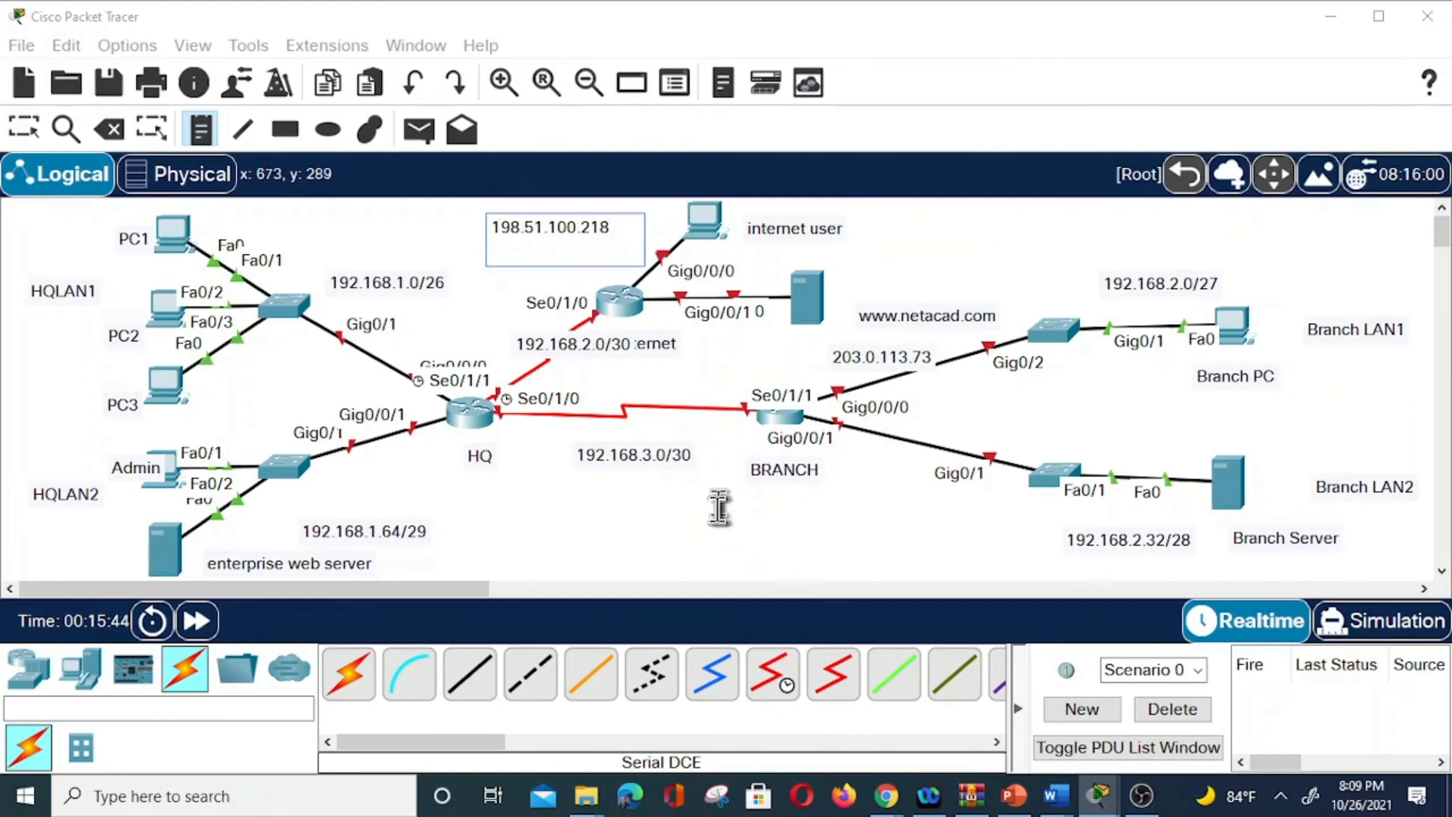
pyautogui.click(860, 525)
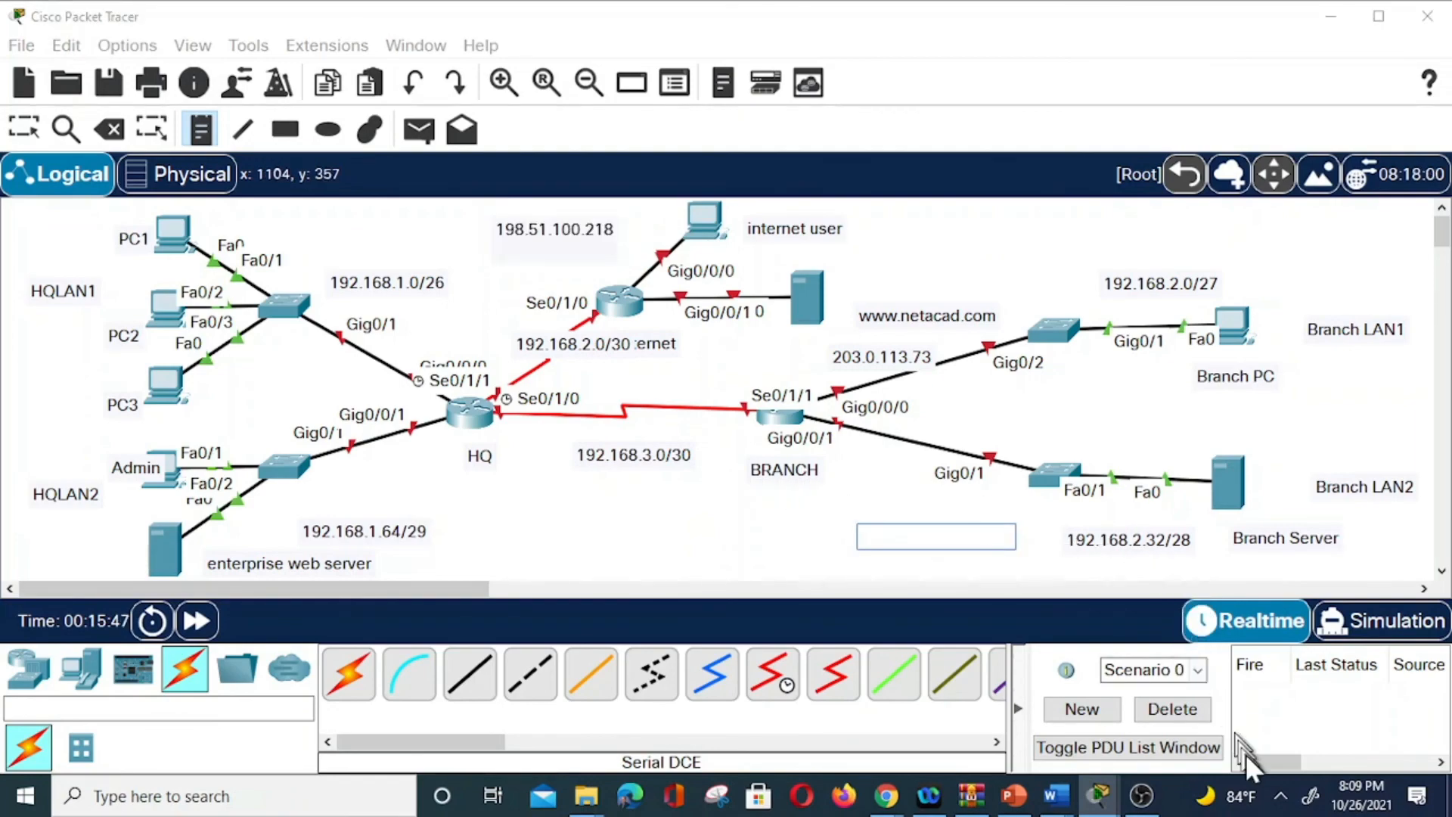